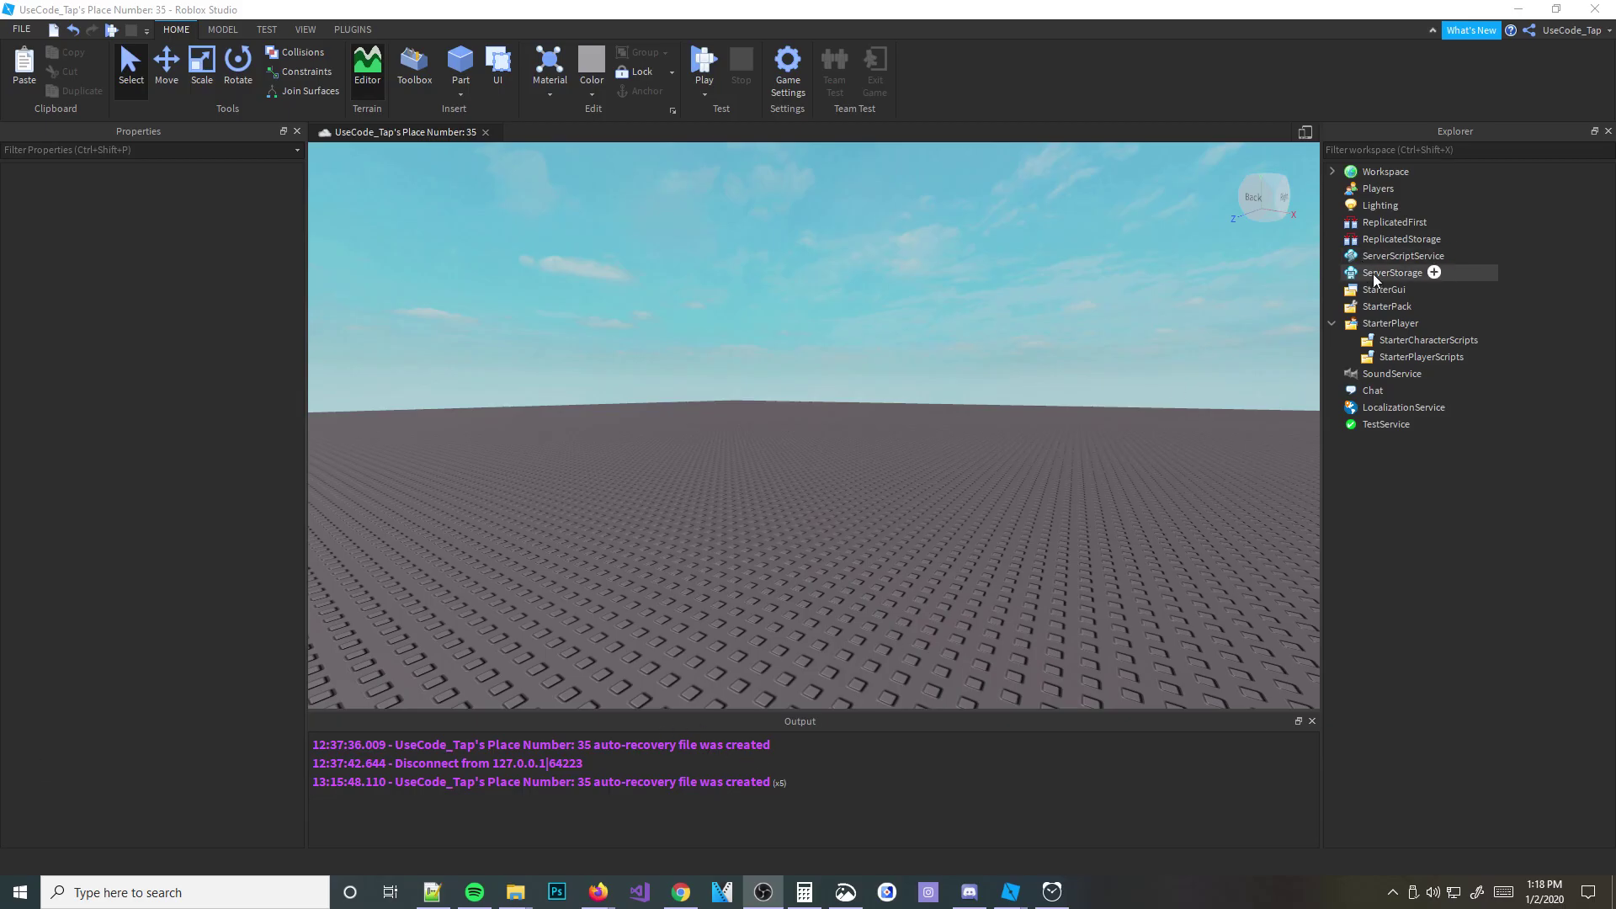
Step: Insert a ScreenGui under StarterGui and name it MainGui
left_click(1399, 289)
left_click(1416, 290)
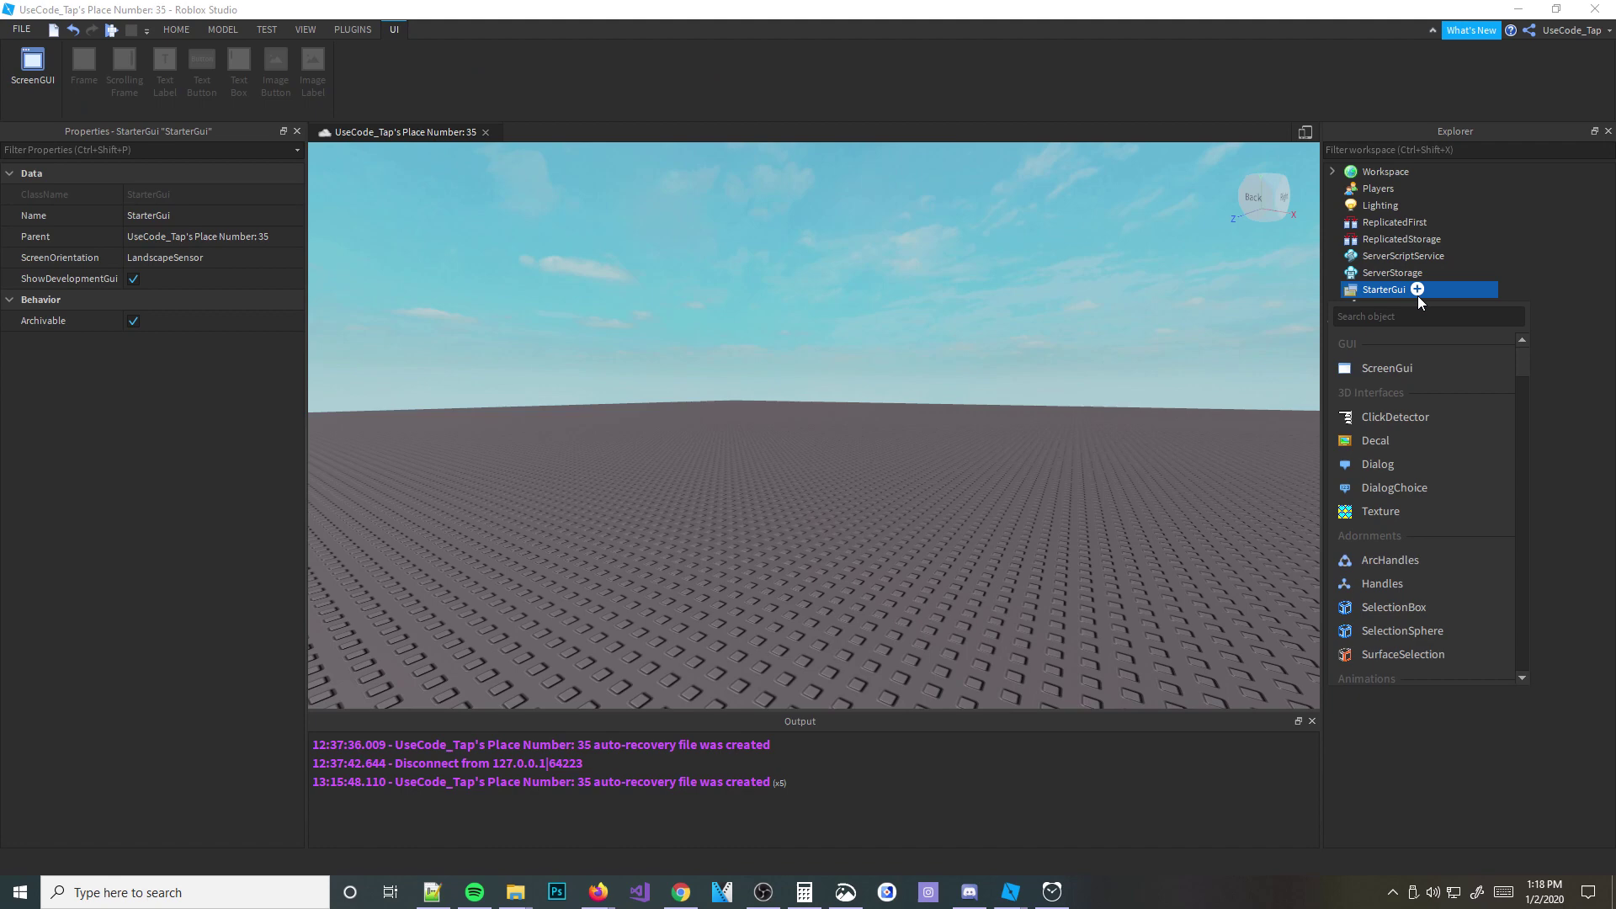
left_click(1383, 370)
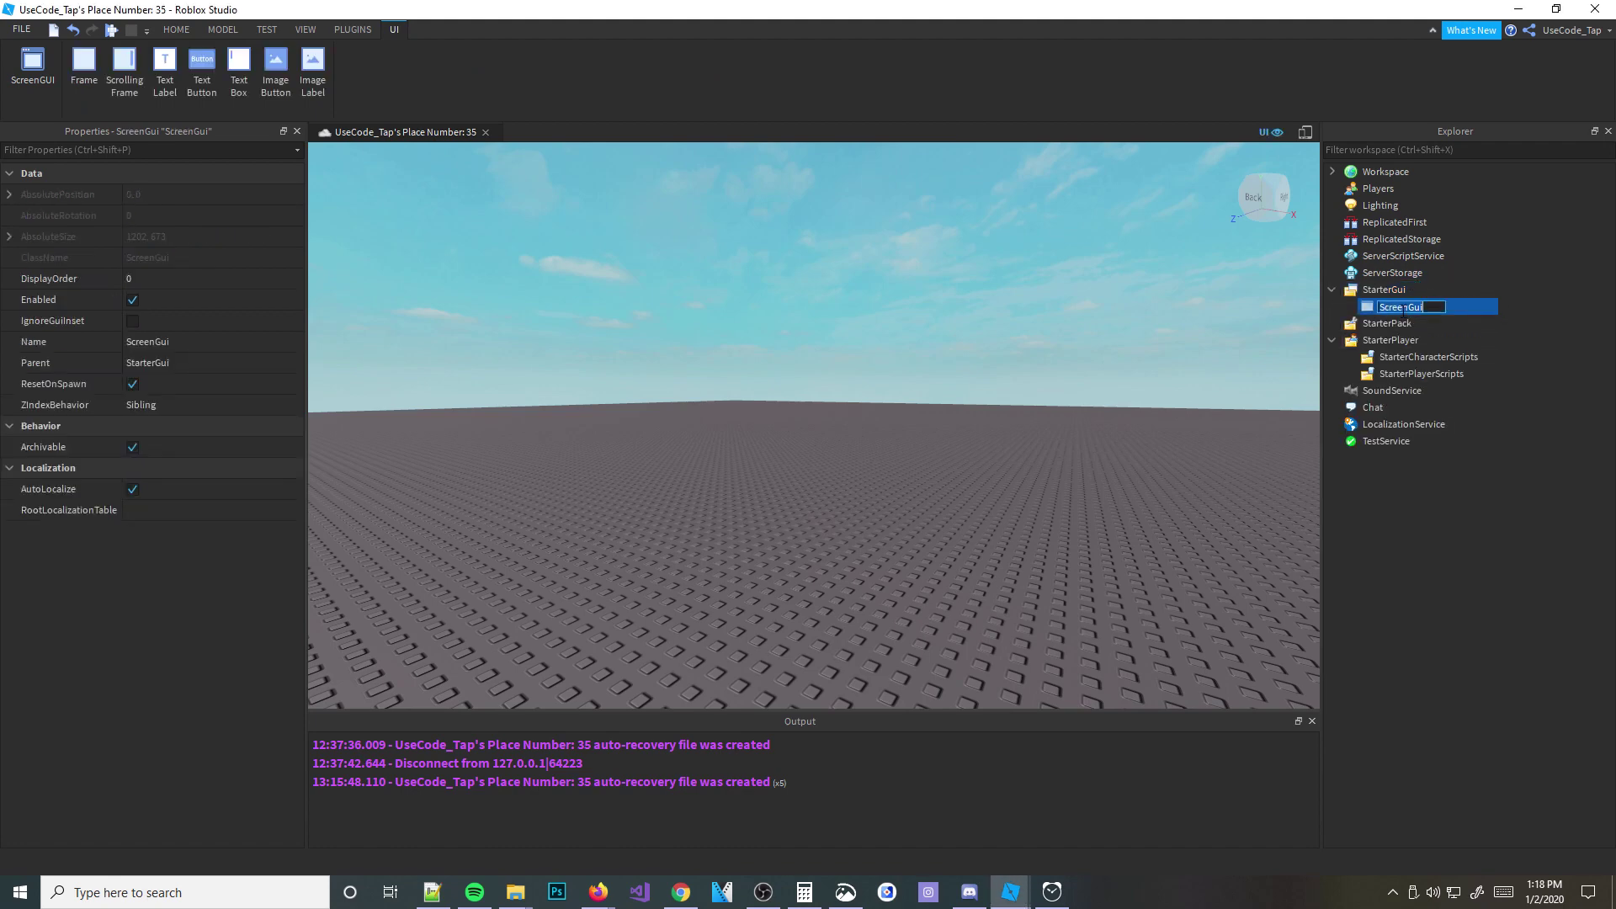
type("Main")
key("Return")
double_click(1408, 309)
type("ainGui")
key("Return")
Step: Search for TextButton and insert one under MainGui
left_click(1428, 305)
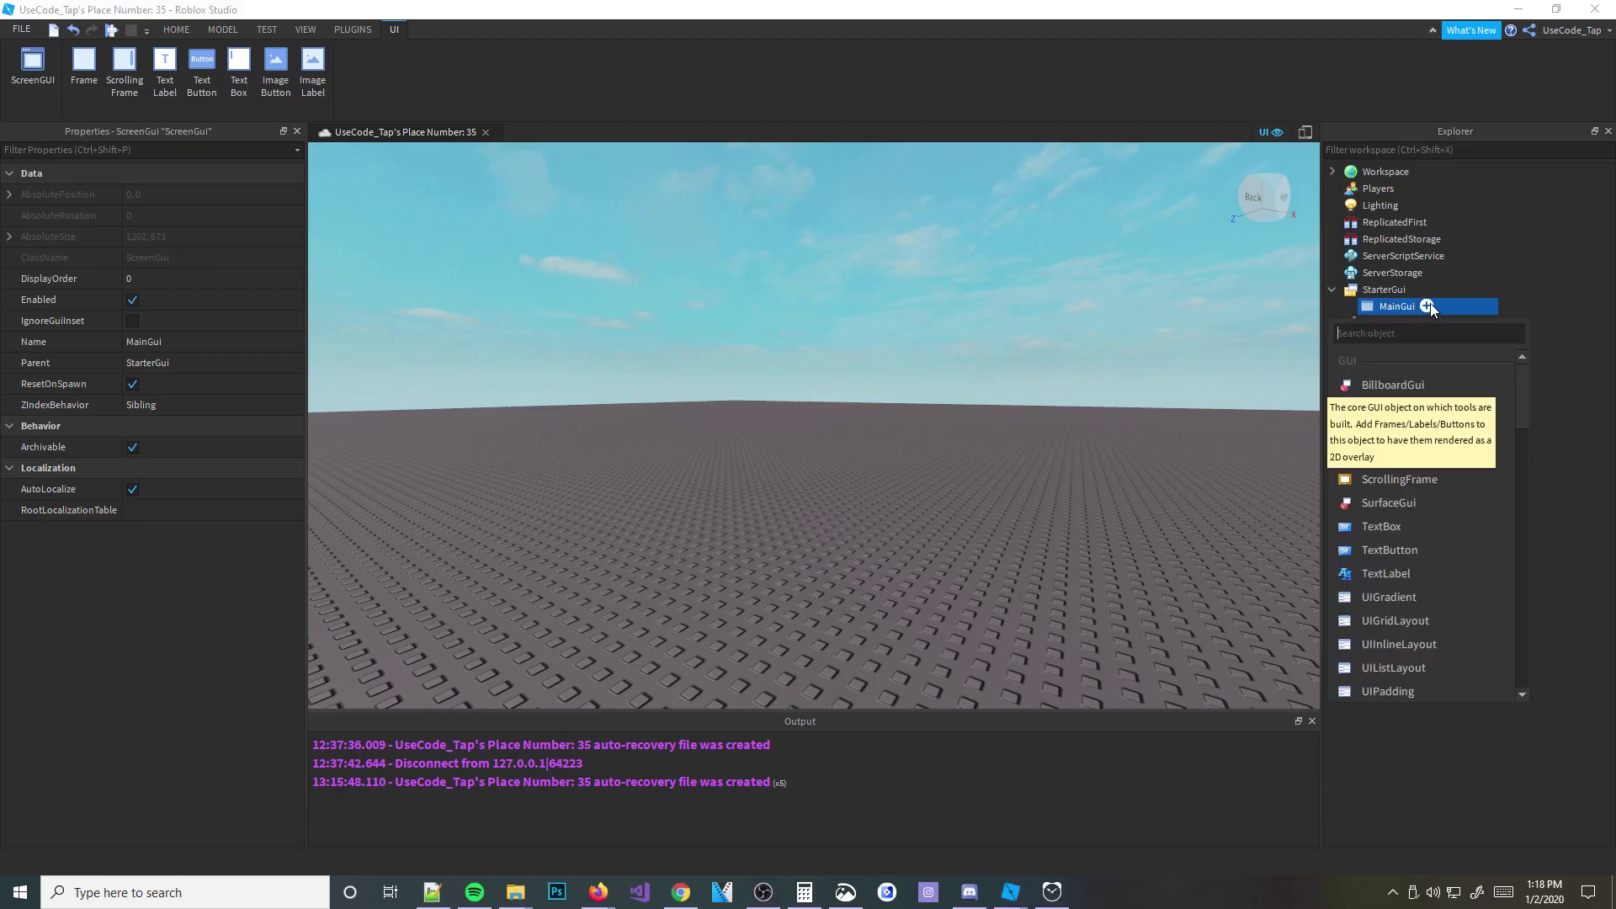
type("fr")
key("BackSpace")
key("BackSpace")
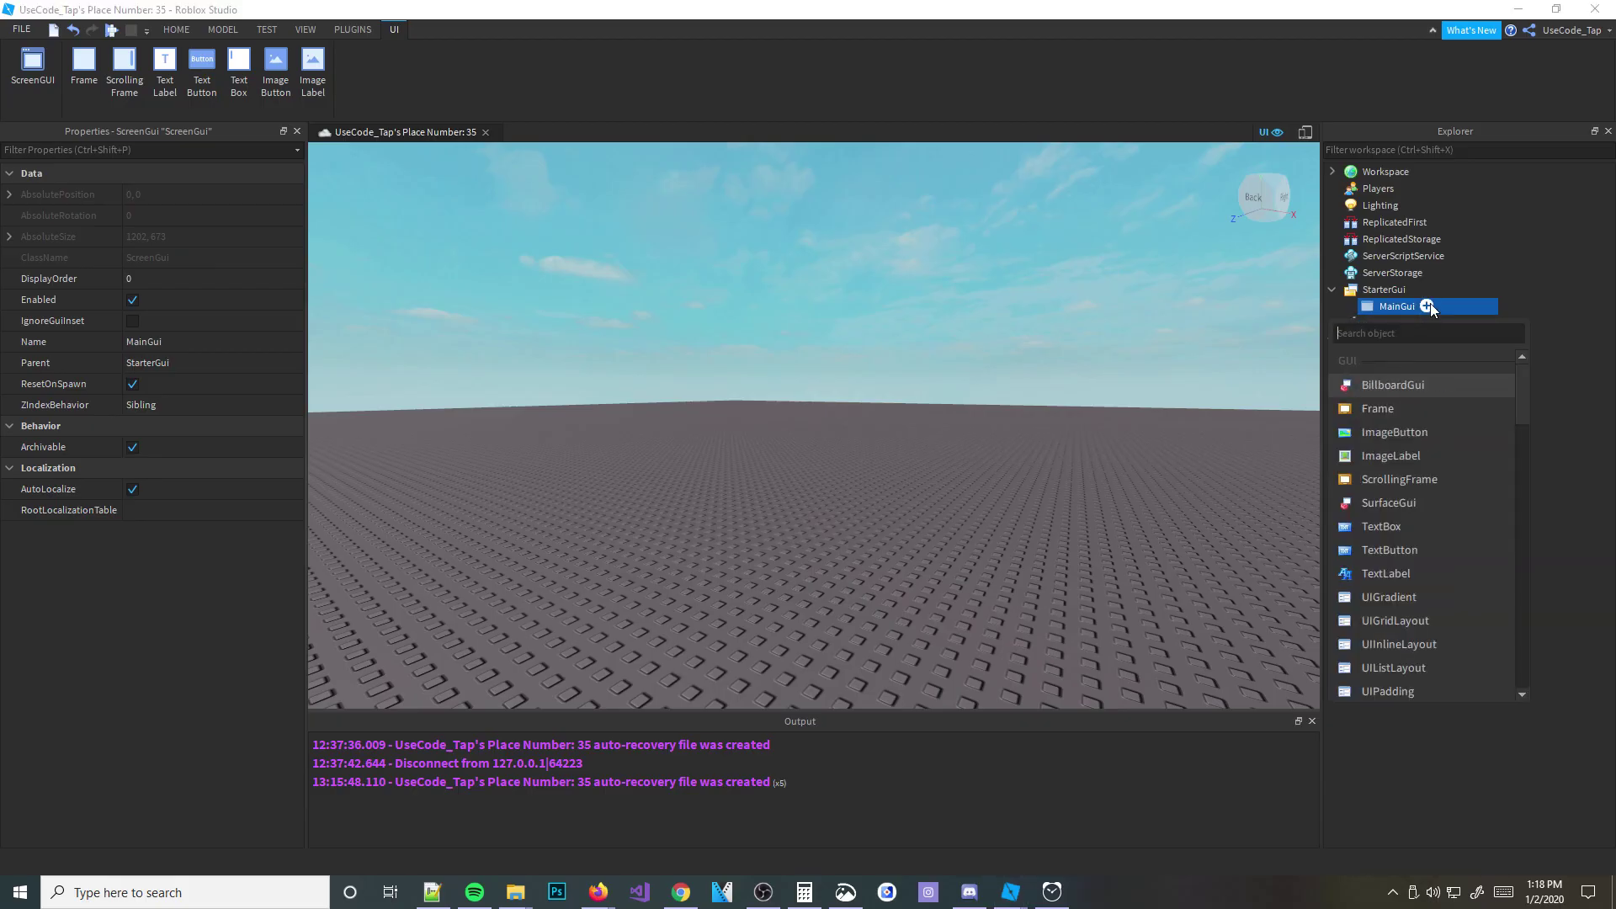
type("f")
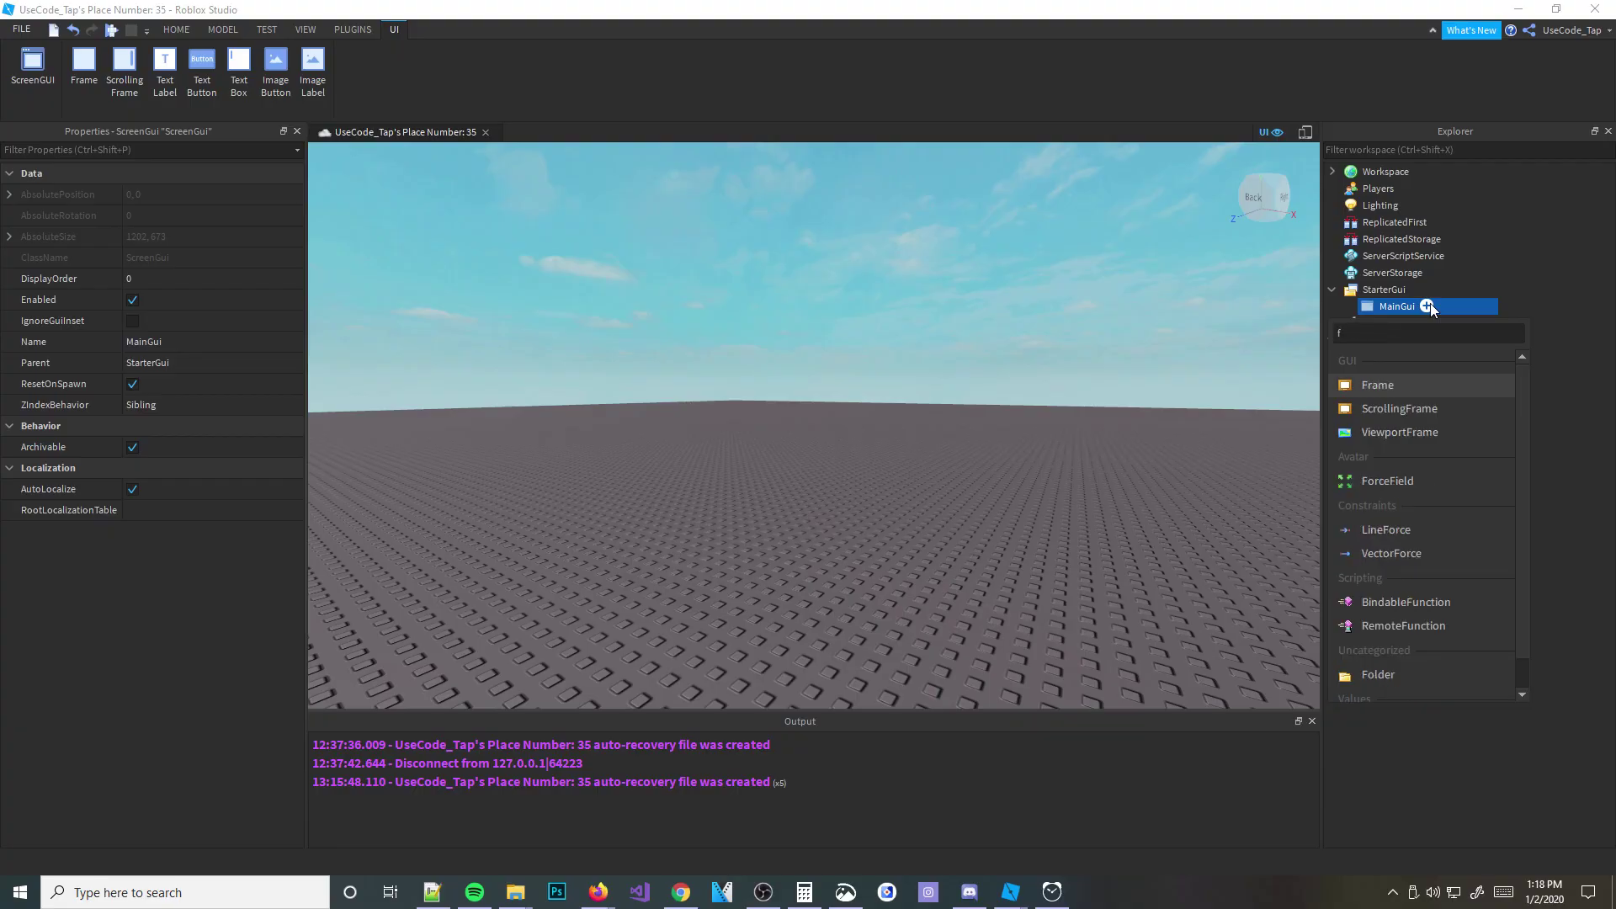
key("BackSpace")
type("in")
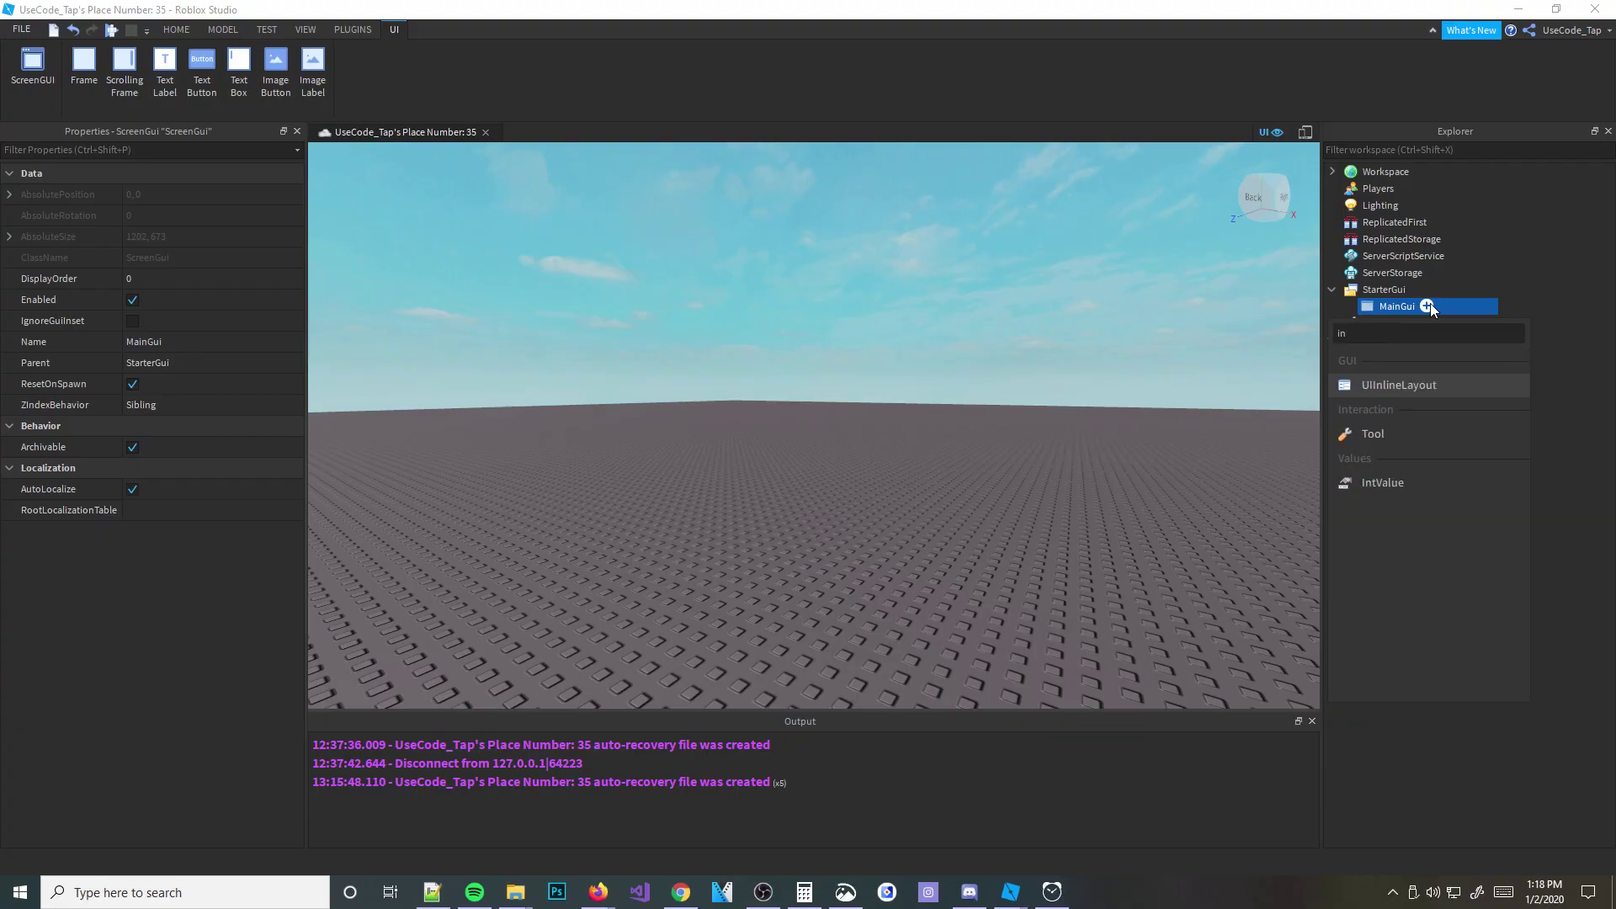
key("BackSpace")
key("BackSpace")
type("tex")
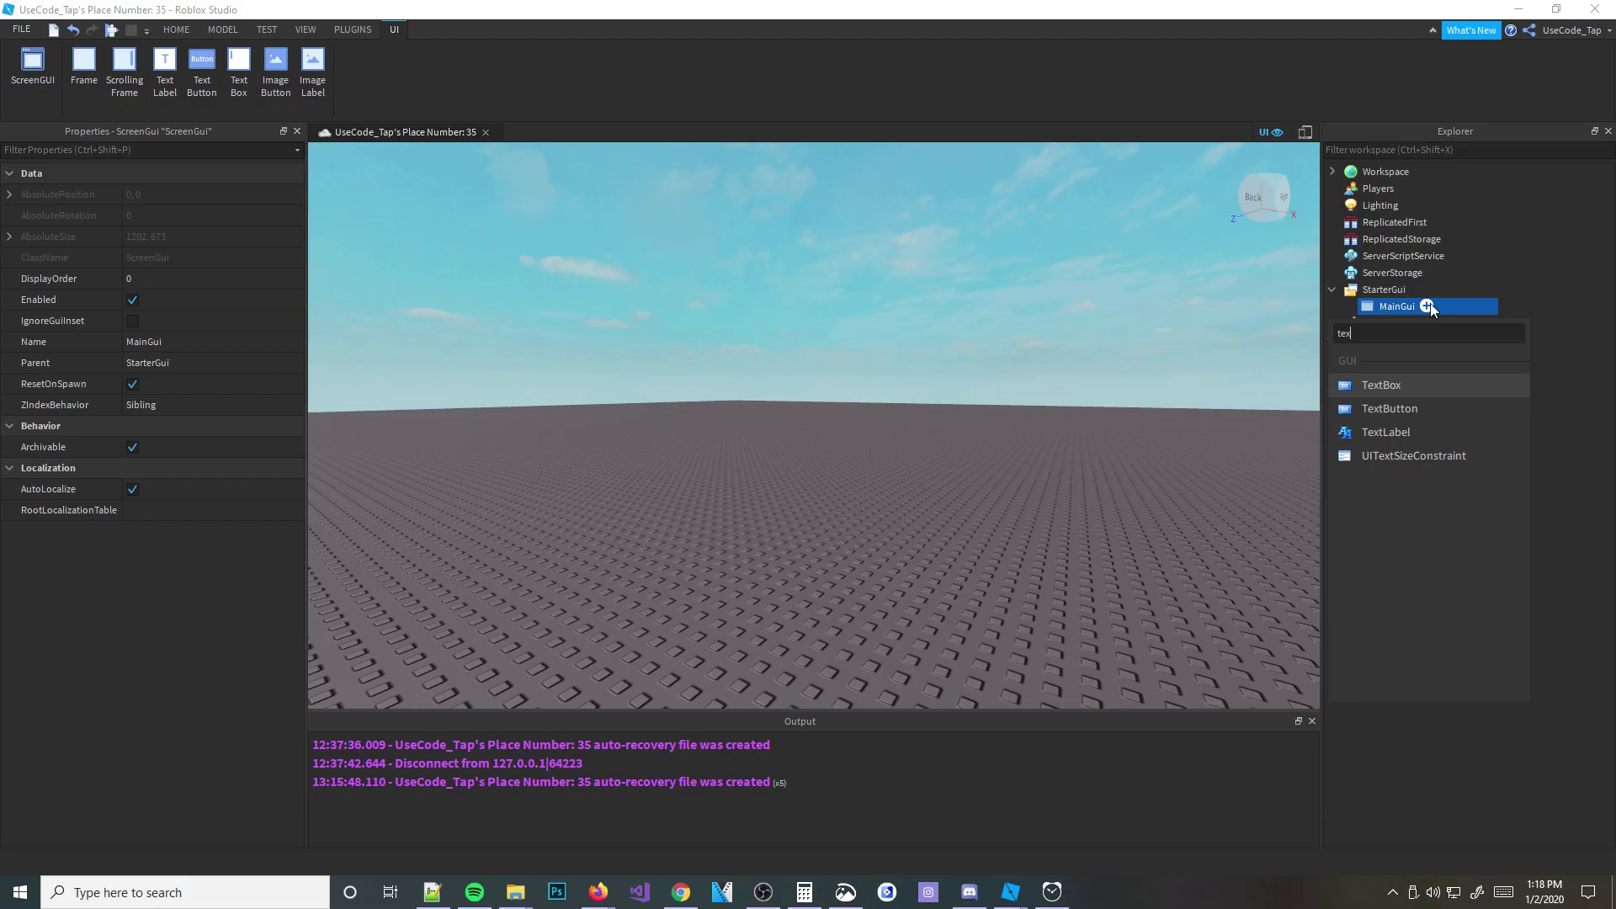
type("tbut")
key("Return")
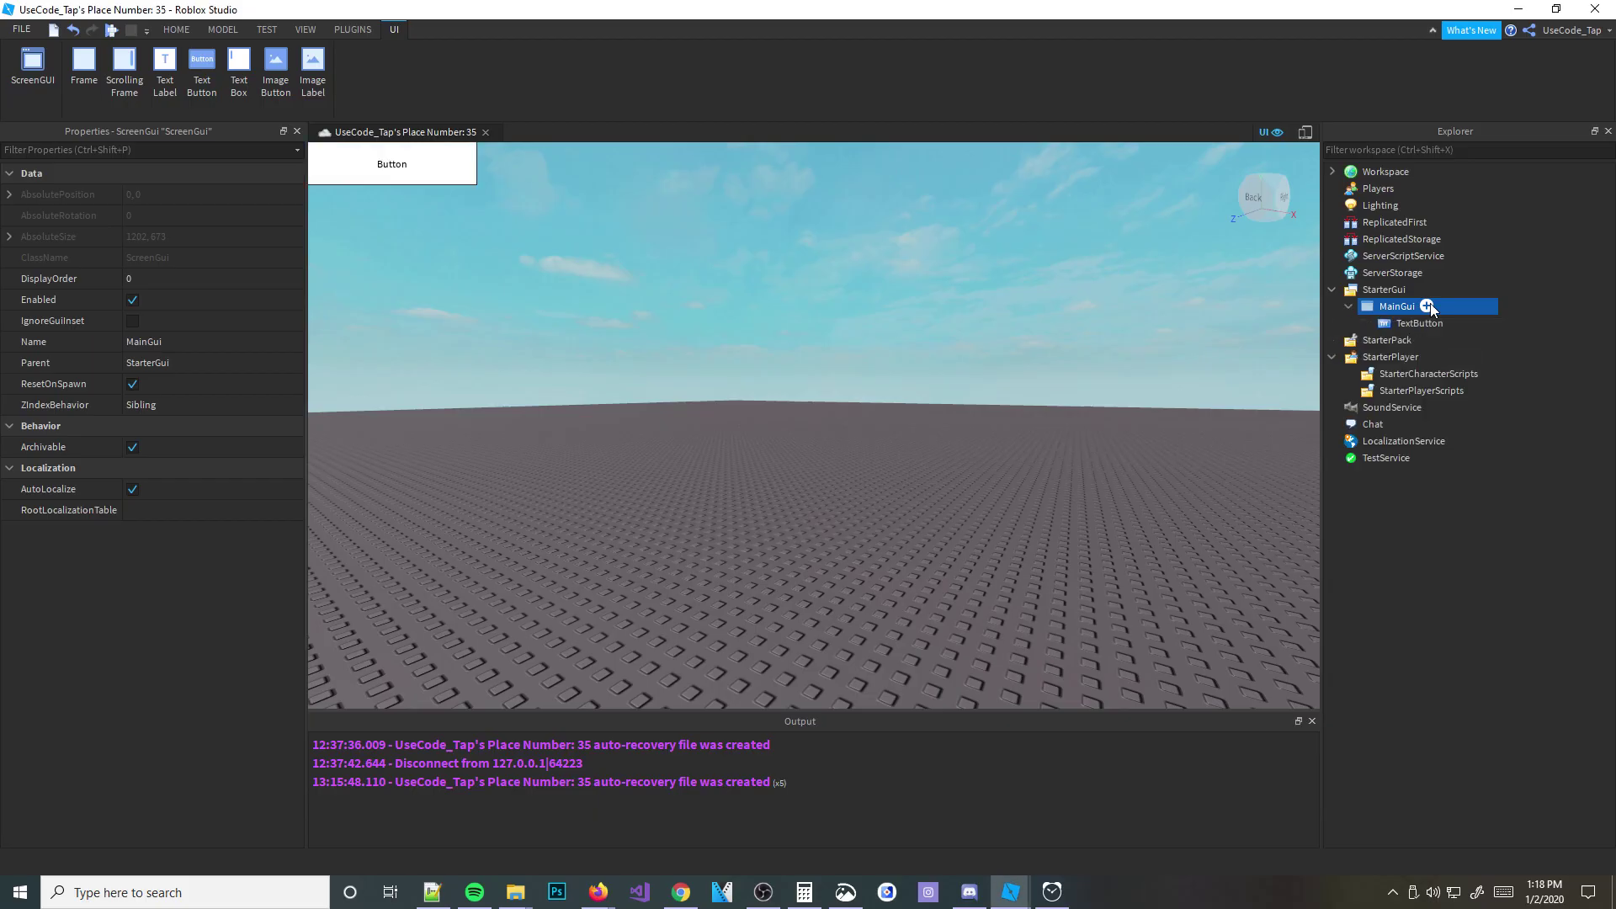
Step: Center the button, rename it GiveCash, and give it a white background
left_click(1420, 324)
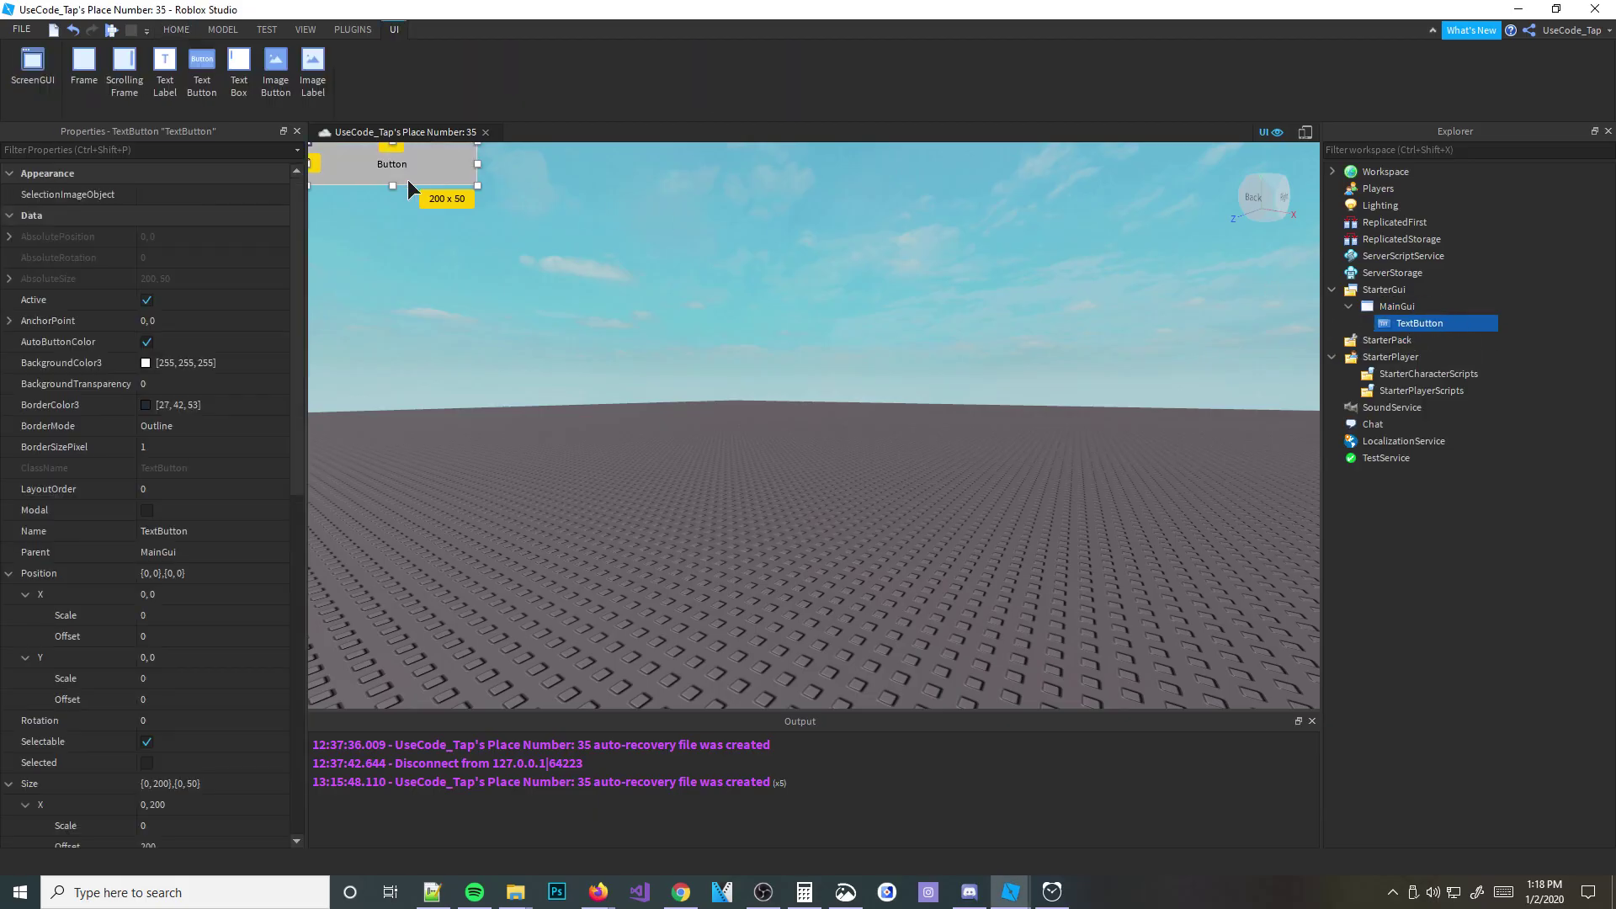
left_click_drag(408, 179, 633, 435)
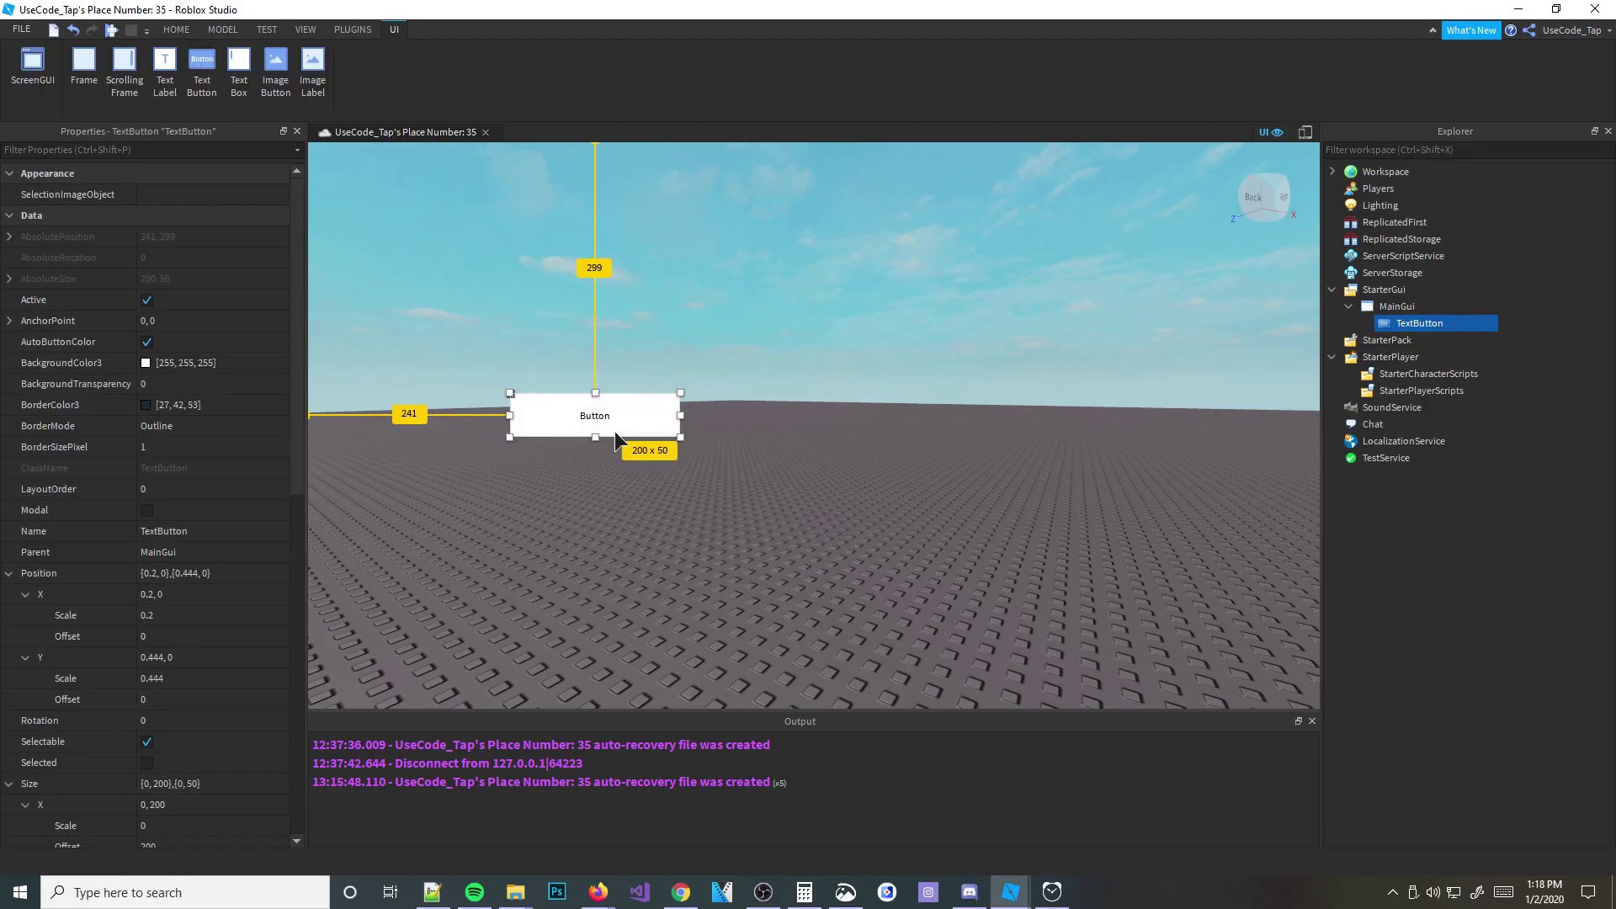
double_click(1414, 326)
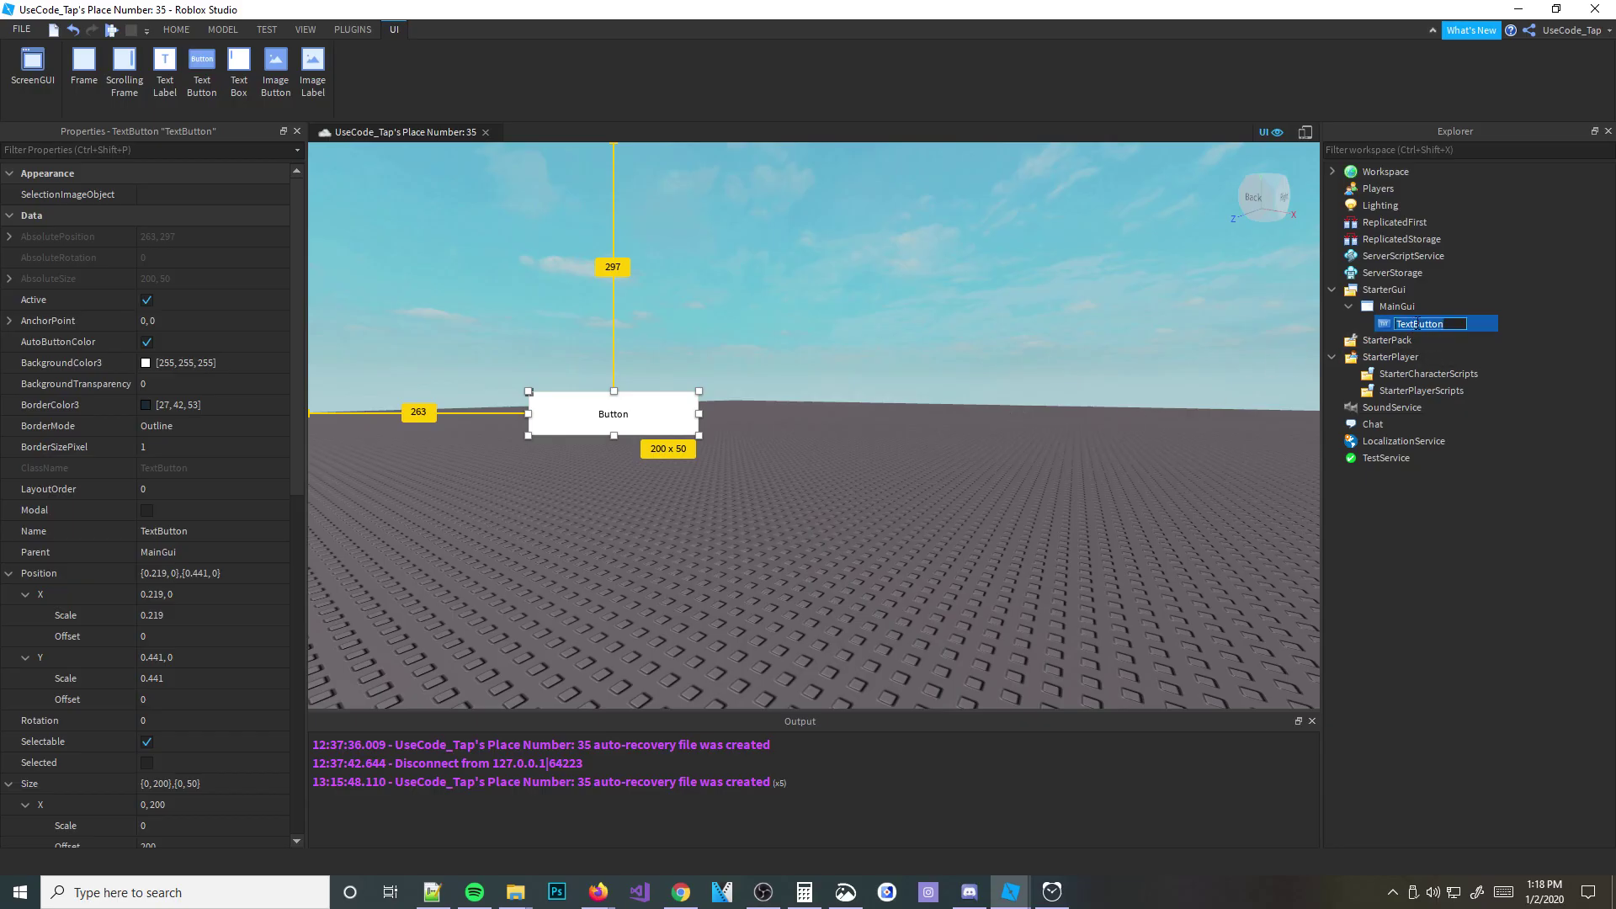
type("GiveCash")
key("Return")
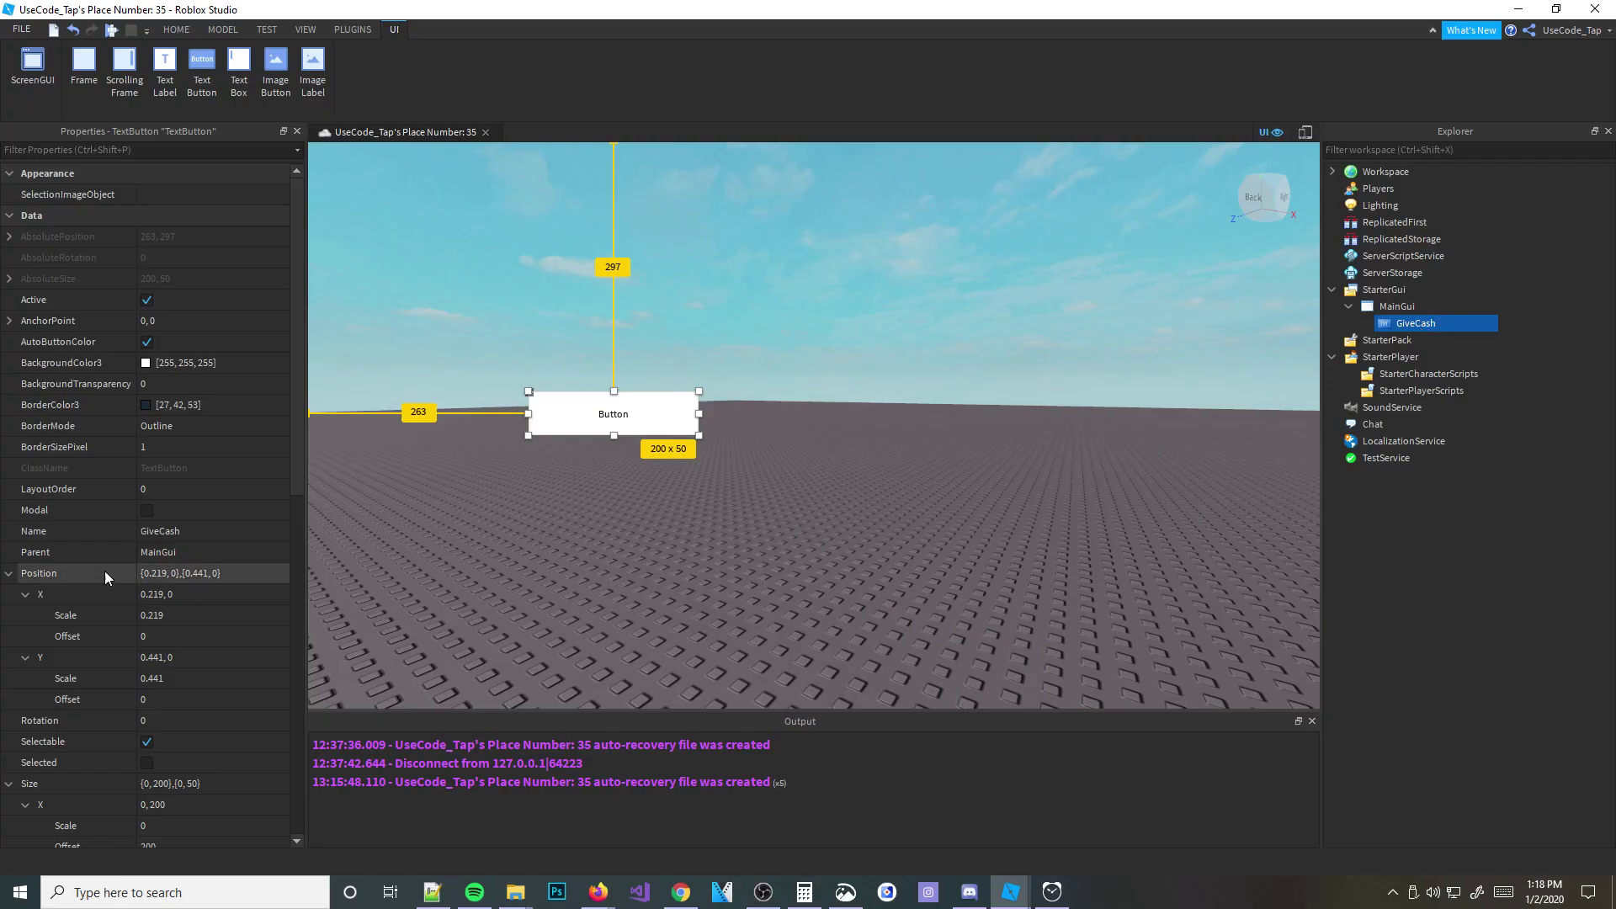
scroll(222, 558, "down", 3)
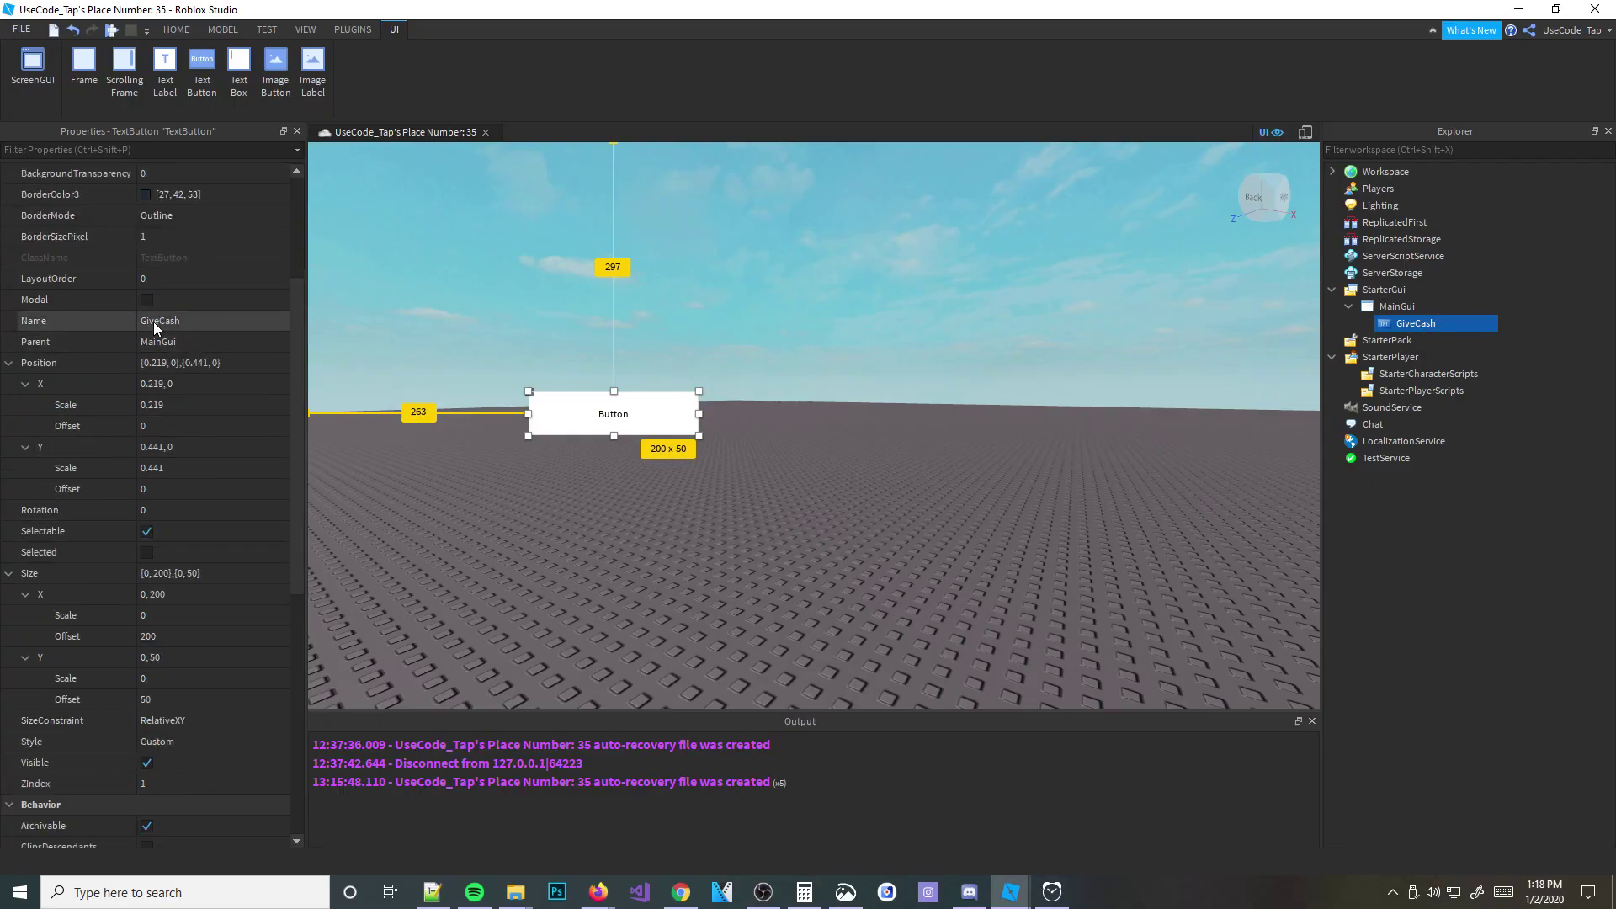
scroll(153, 323, "up", 3)
left_click(146, 361)
mouse_move(931, 392)
left_mouse_down()
mouse_move(974, 326)
mouse_move(1010, 507)
left_mouse_up()
left_click(923, 595)
scroll(183, 665, "down", 9)
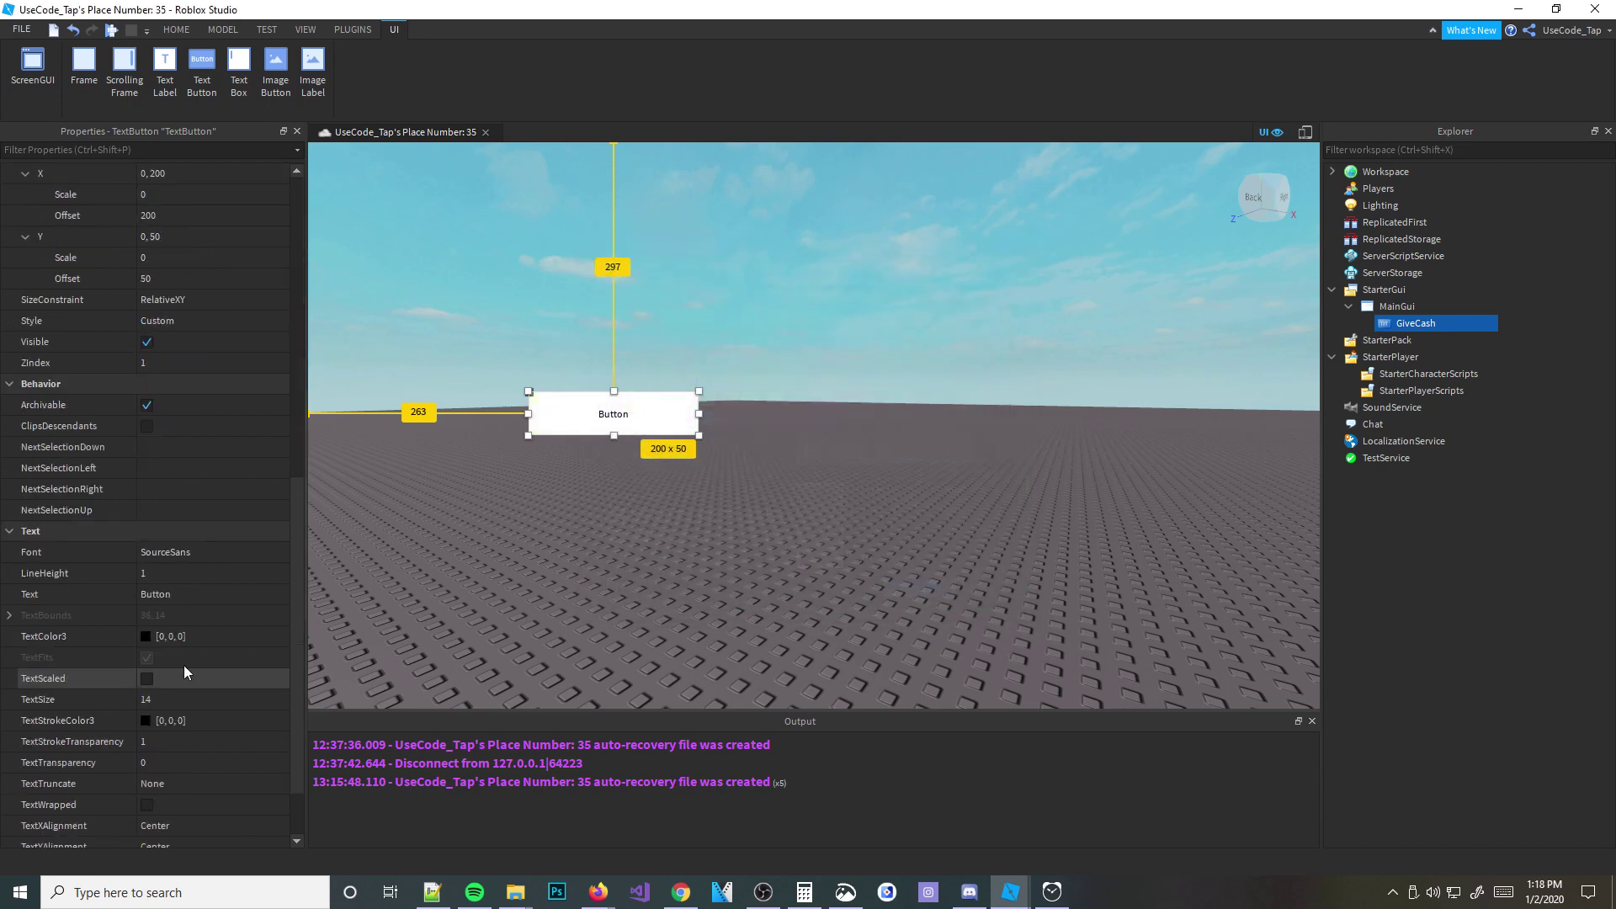
Step: Enable TextScaled, set the label to 'CLICK FOR CASH', and widen the button to 265×50
left_click(147, 678)
left_click(186, 551)
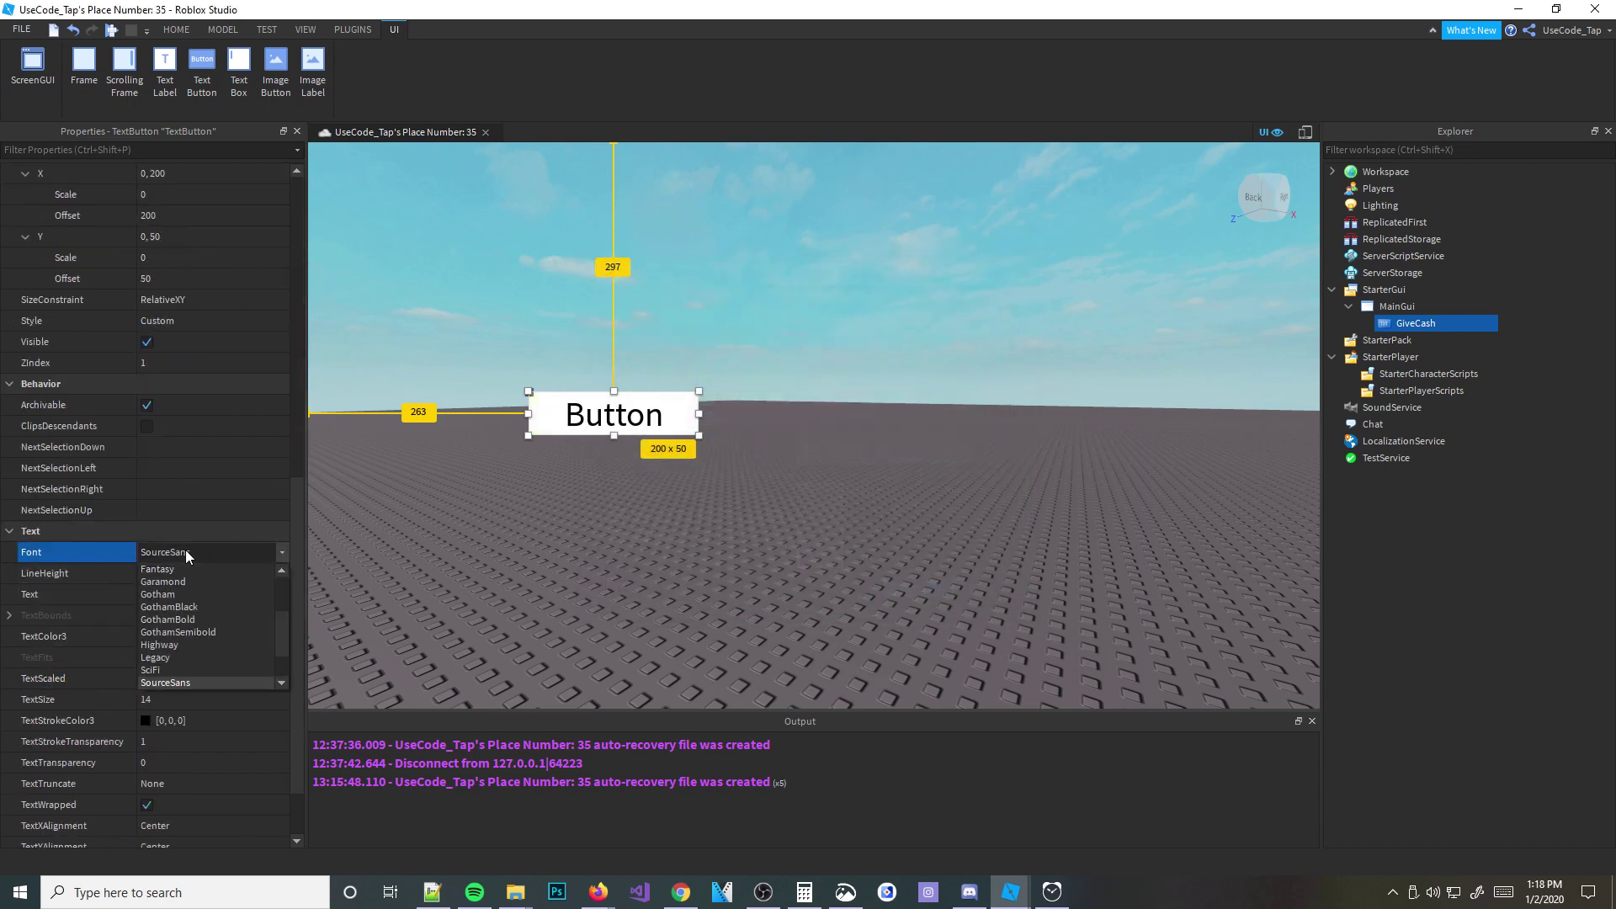
left_click(174, 593)
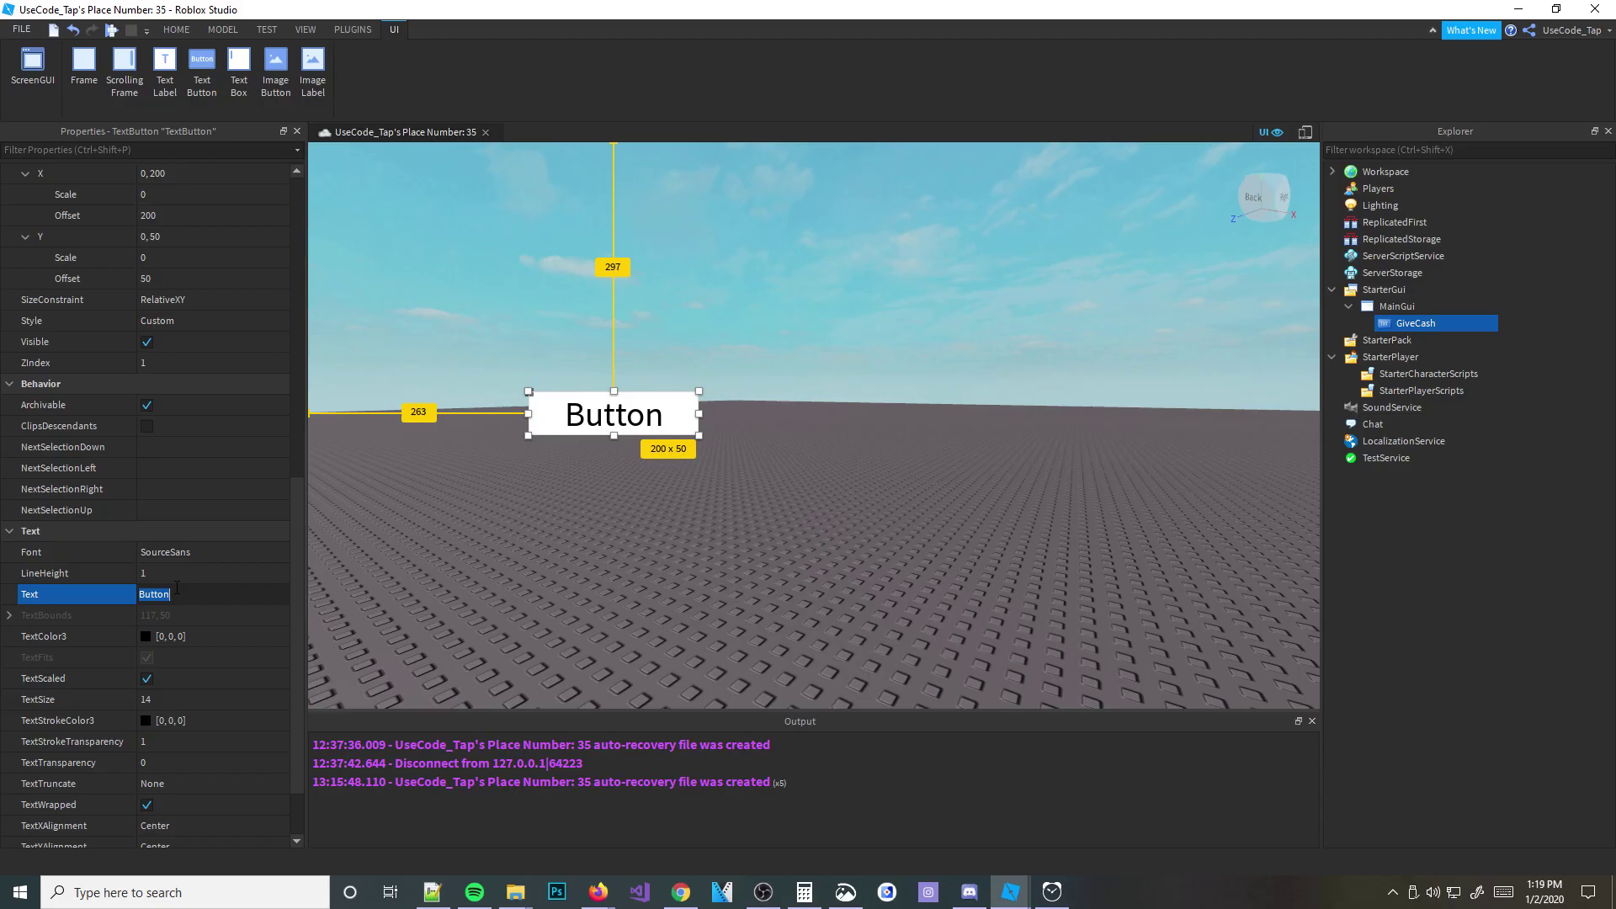
key("BackSpace")
type("CLICK FO")
type("R CASH")
key("Return")
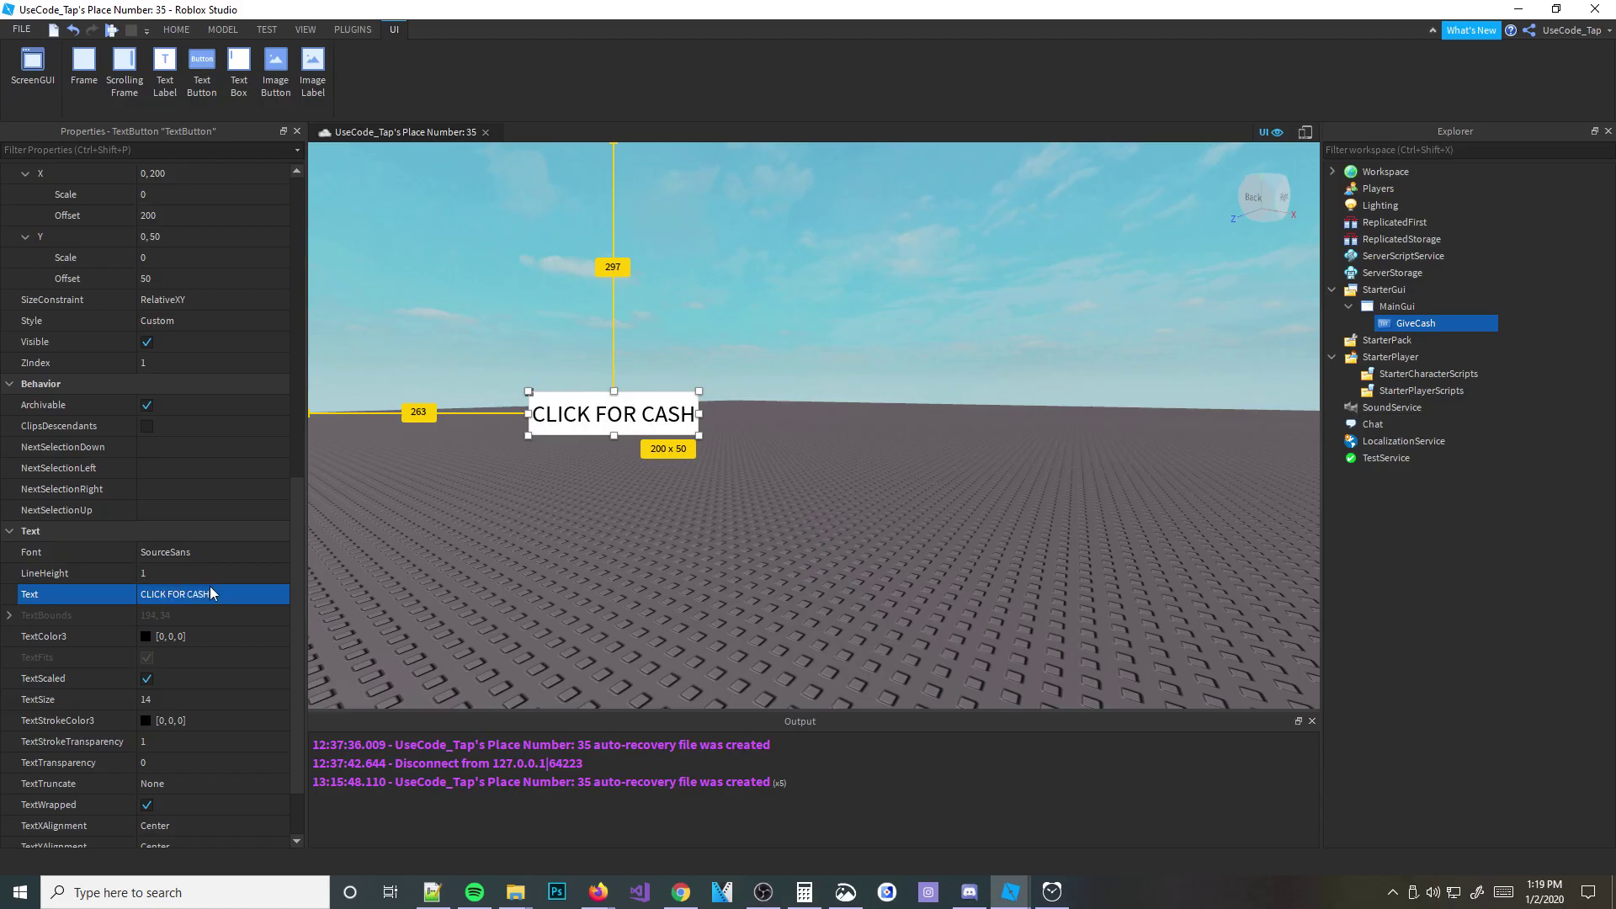
left_click_drag(699, 413, 755, 412)
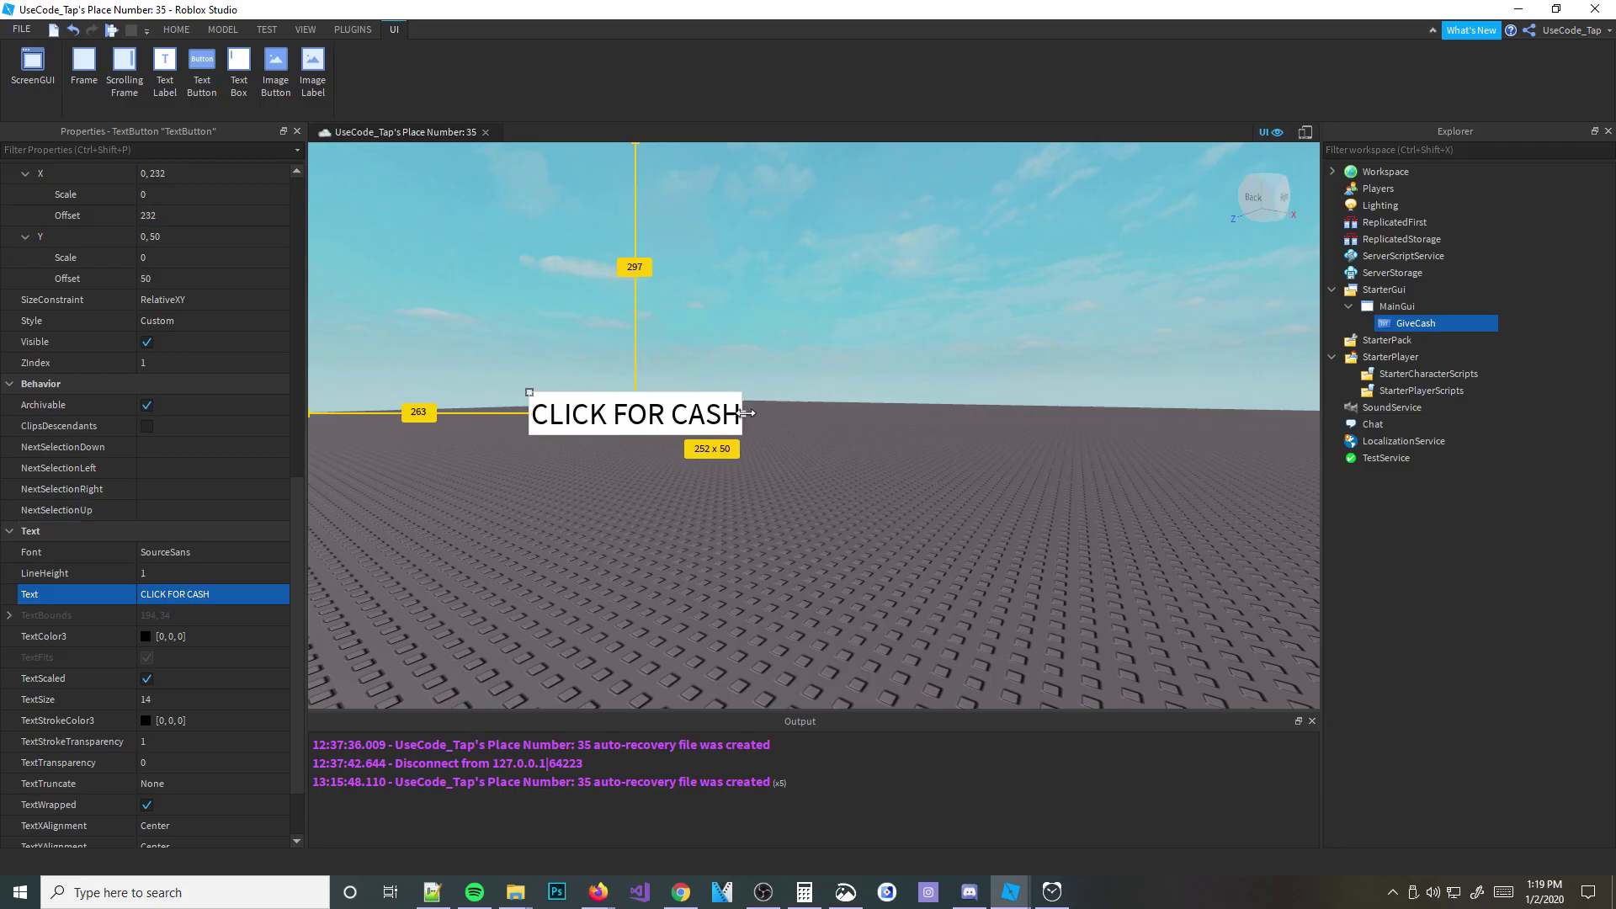
left_click(767, 403)
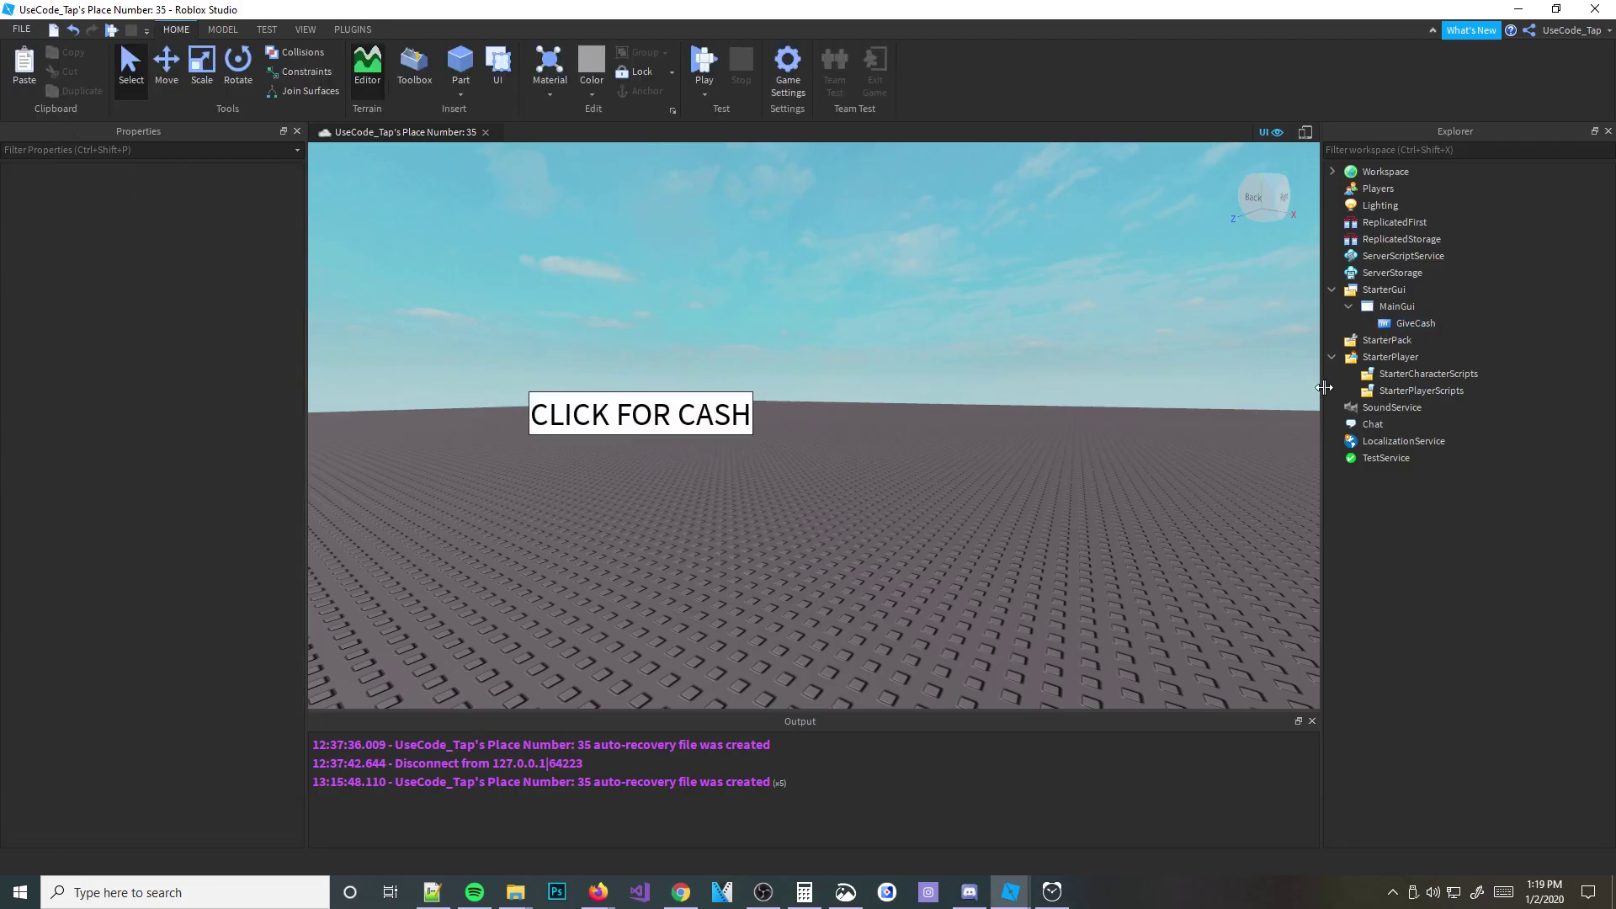
Step: Set the GiveCash button's Font property to GothamBold
left_click(1415, 324)
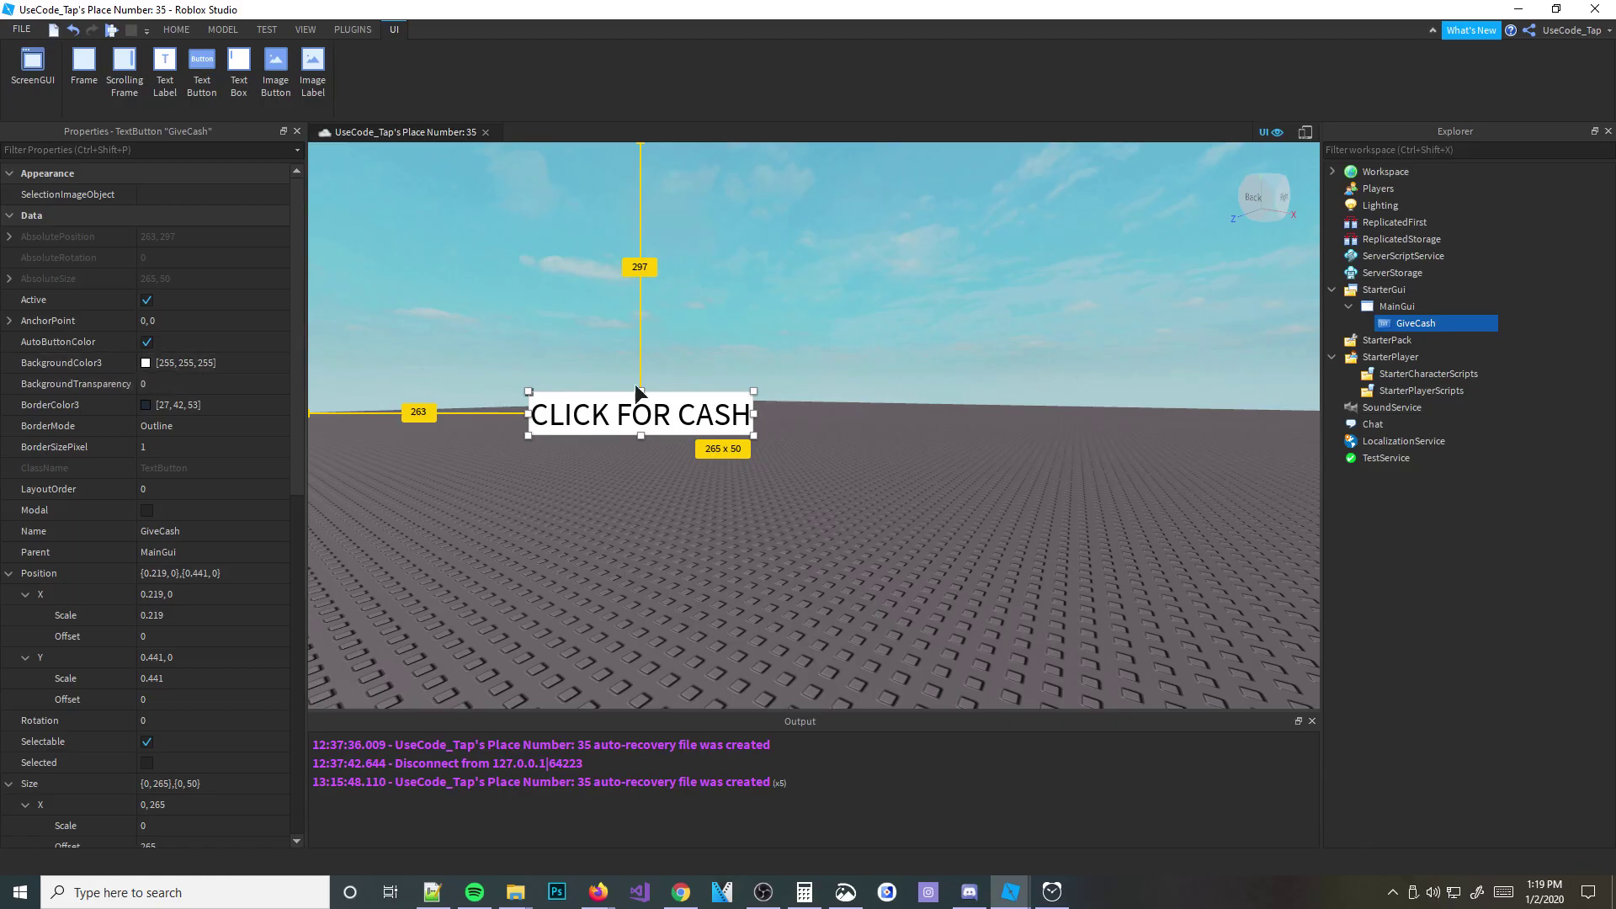
scroll(202, 610, "down", 7)
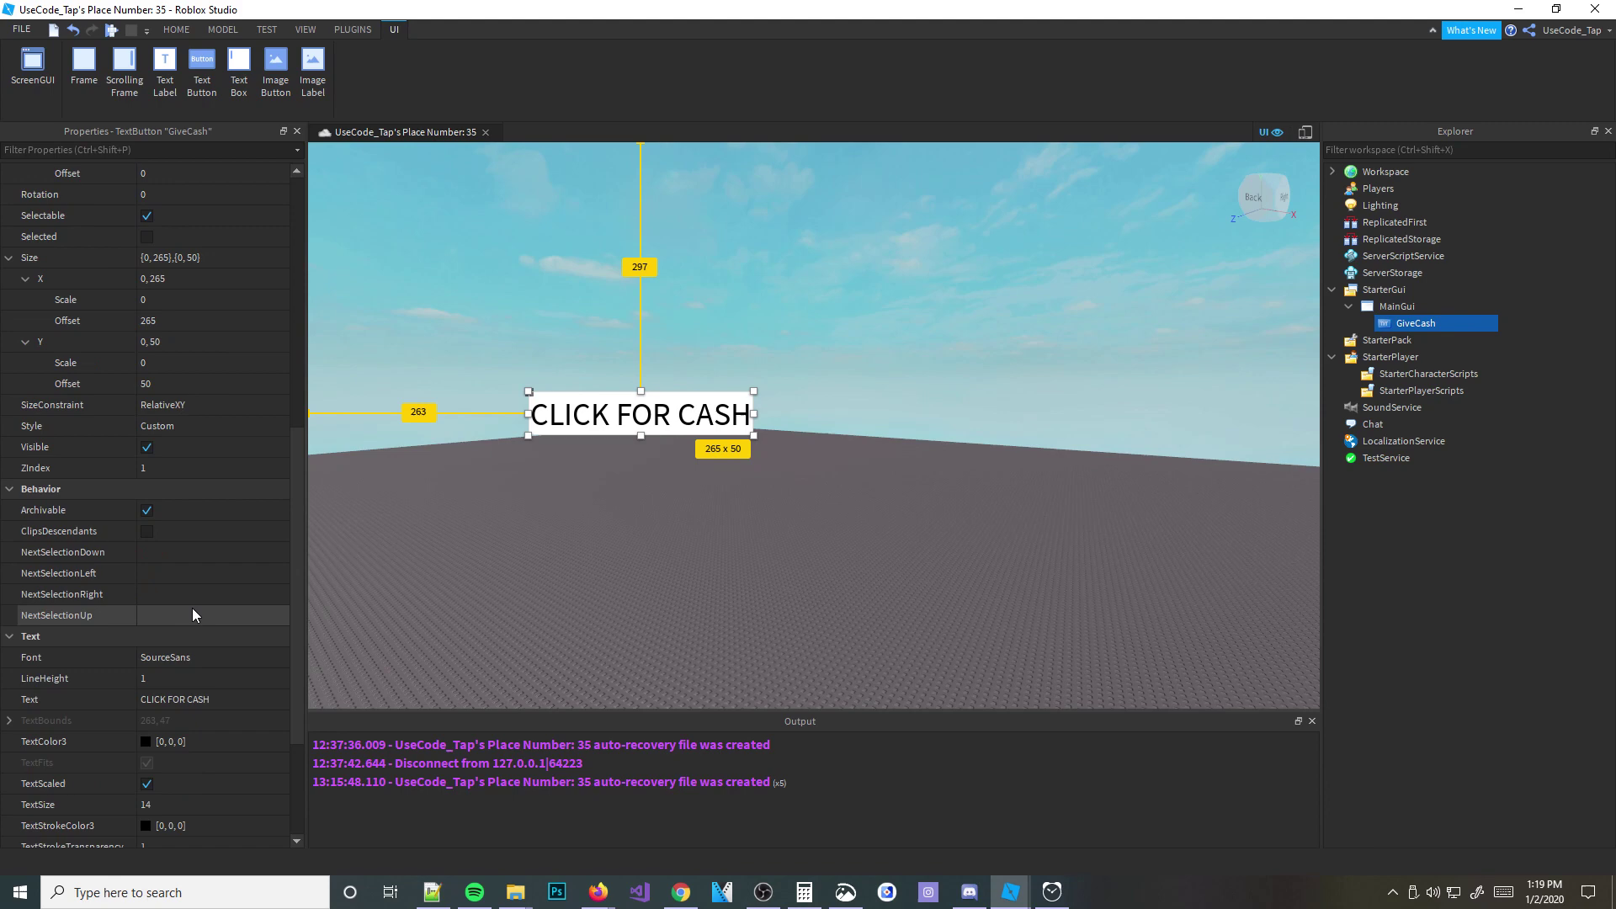
left_click(173, 657)
left_click(190, 723)
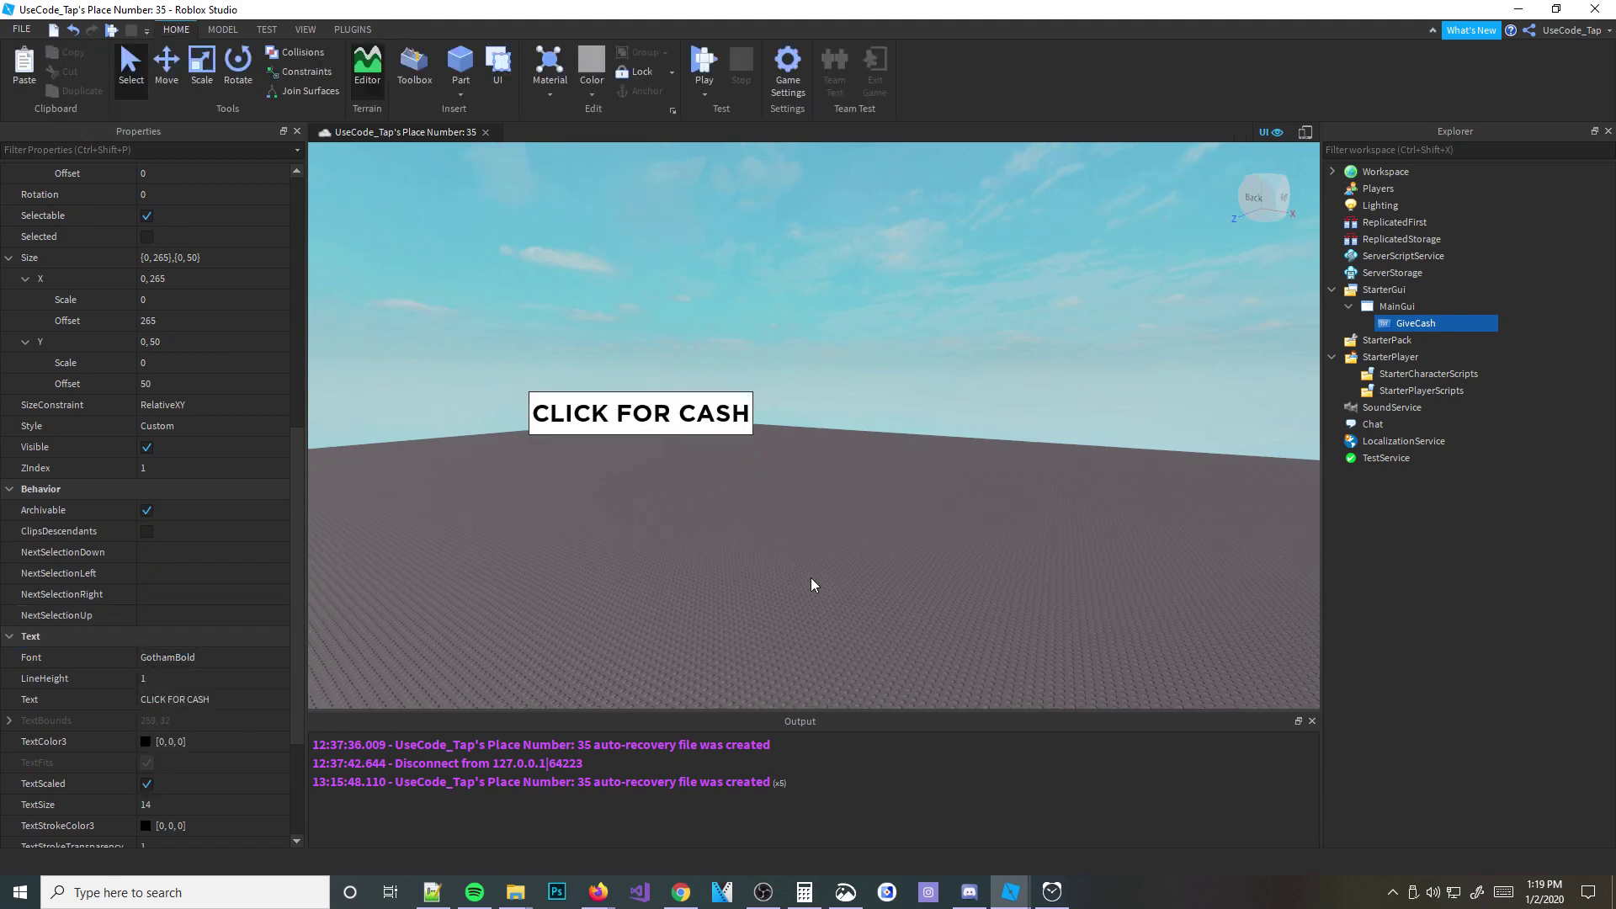
left_click(1349, 307)
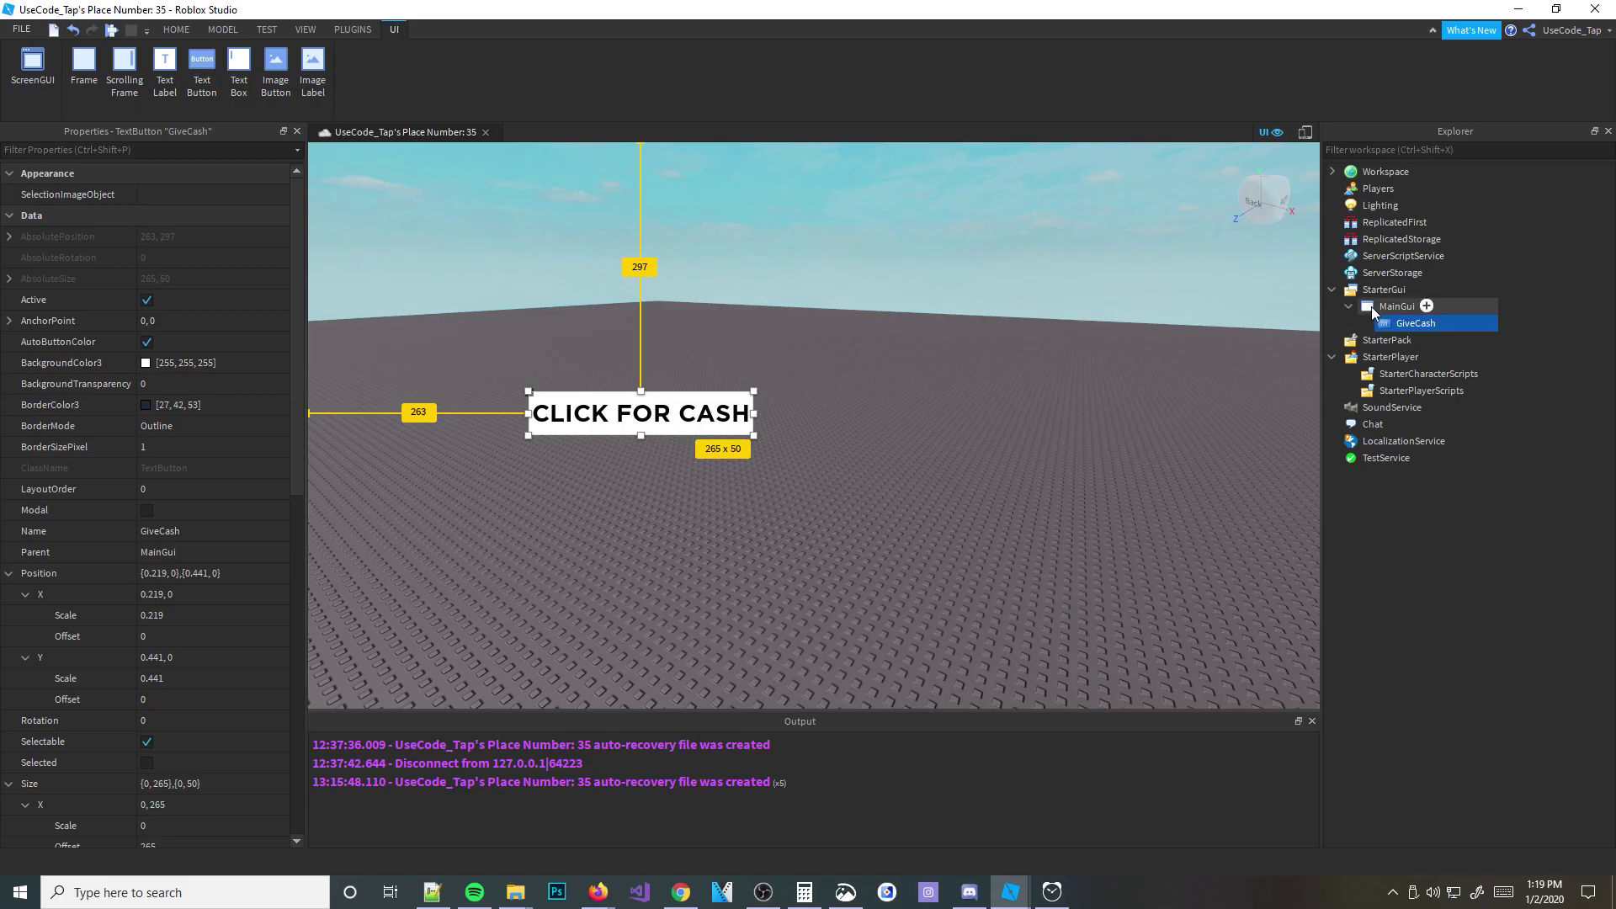
left_click(1358, 310)
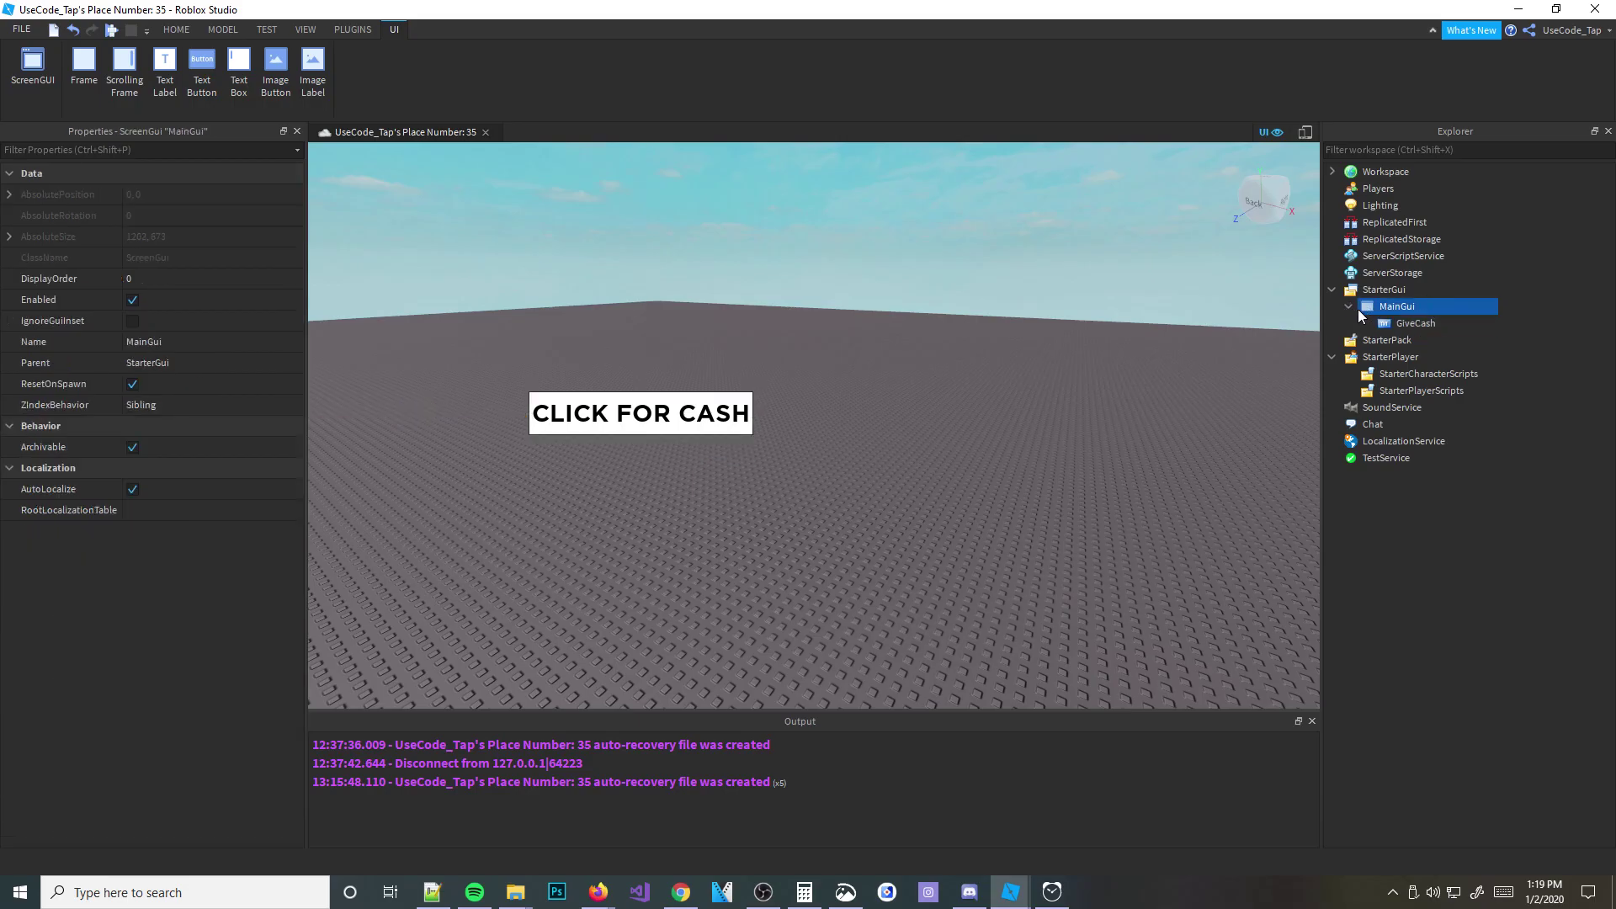
Step: Add a LocalScript under MainGui beside GiveCash and return to the place's 3D view
left_click(1434, 311)
key("Return")
left_click(1425, 308)
type("local")
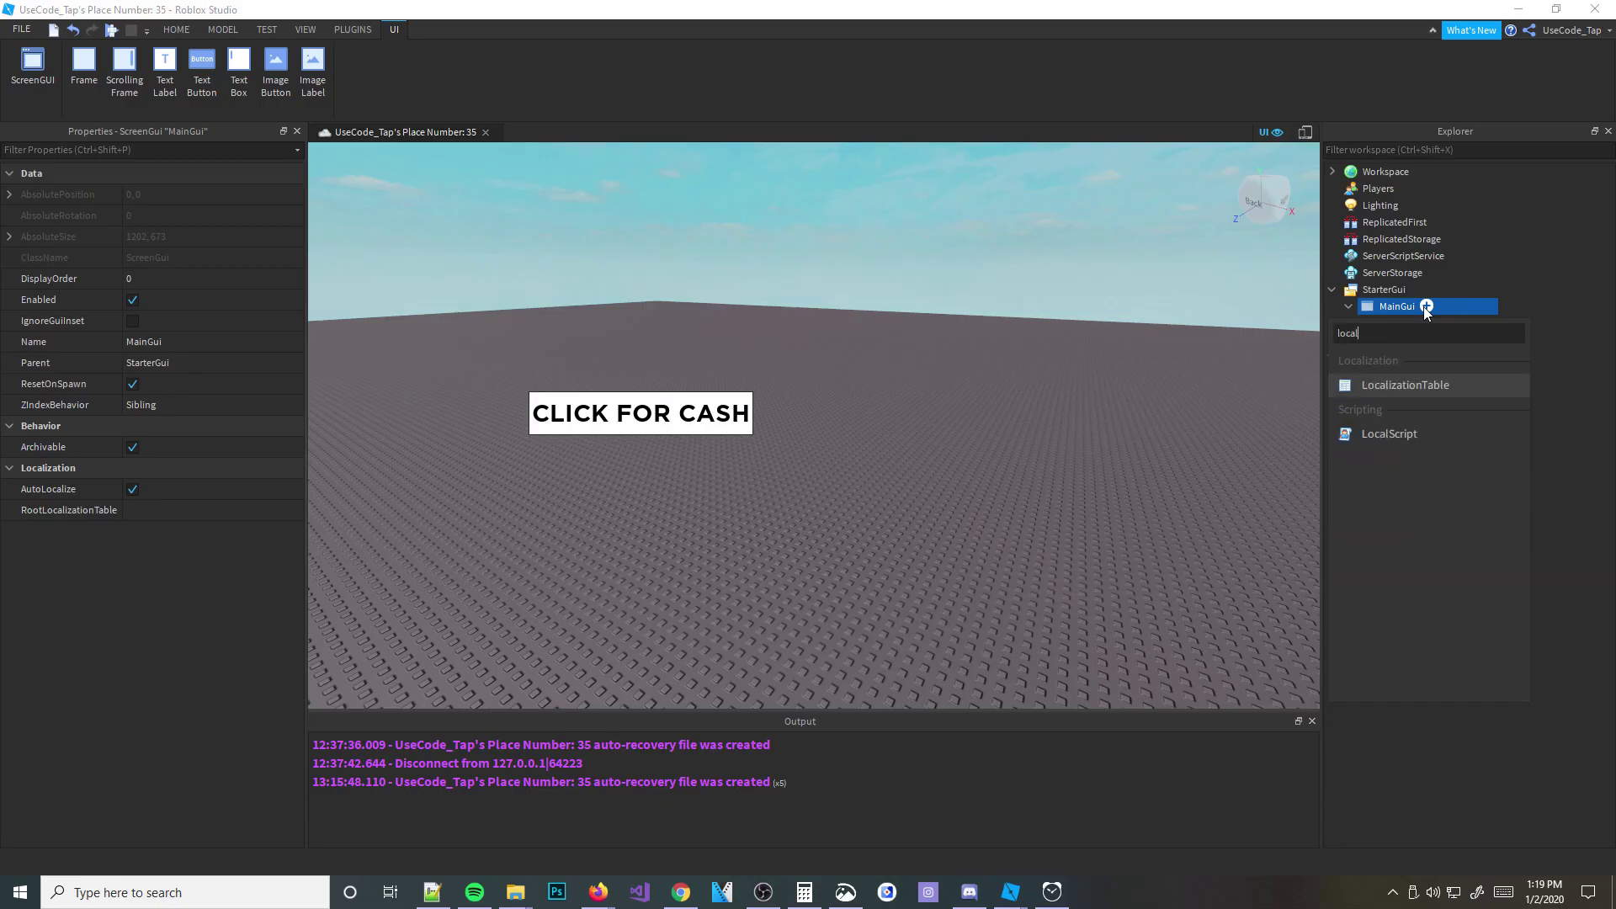
key("Down")
key("Return")
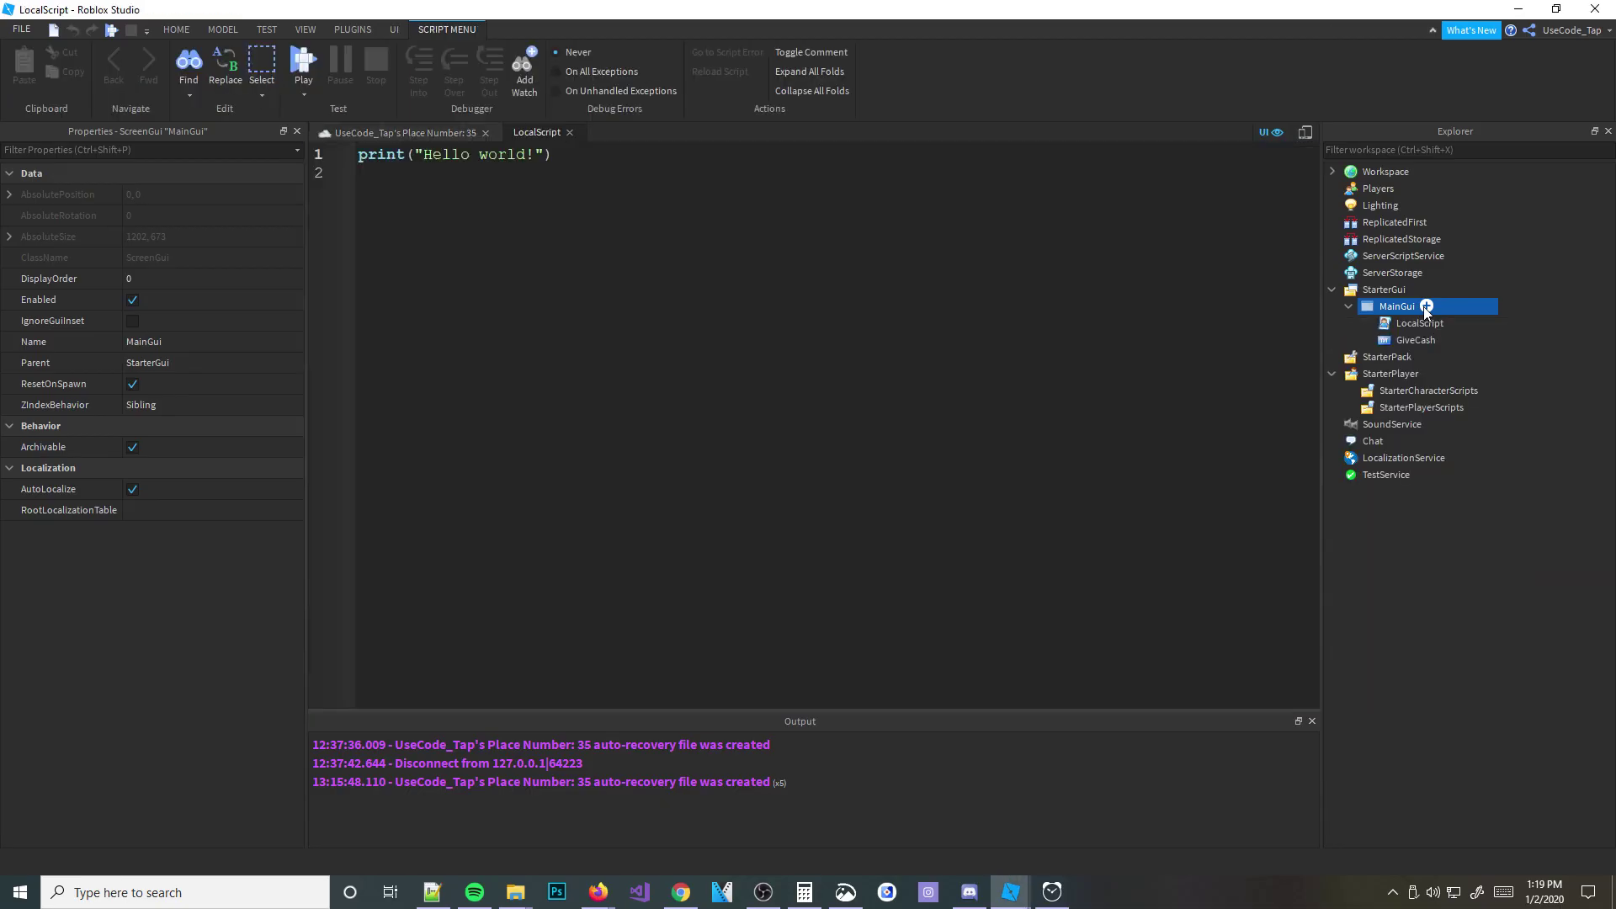
left_click(400, 131)
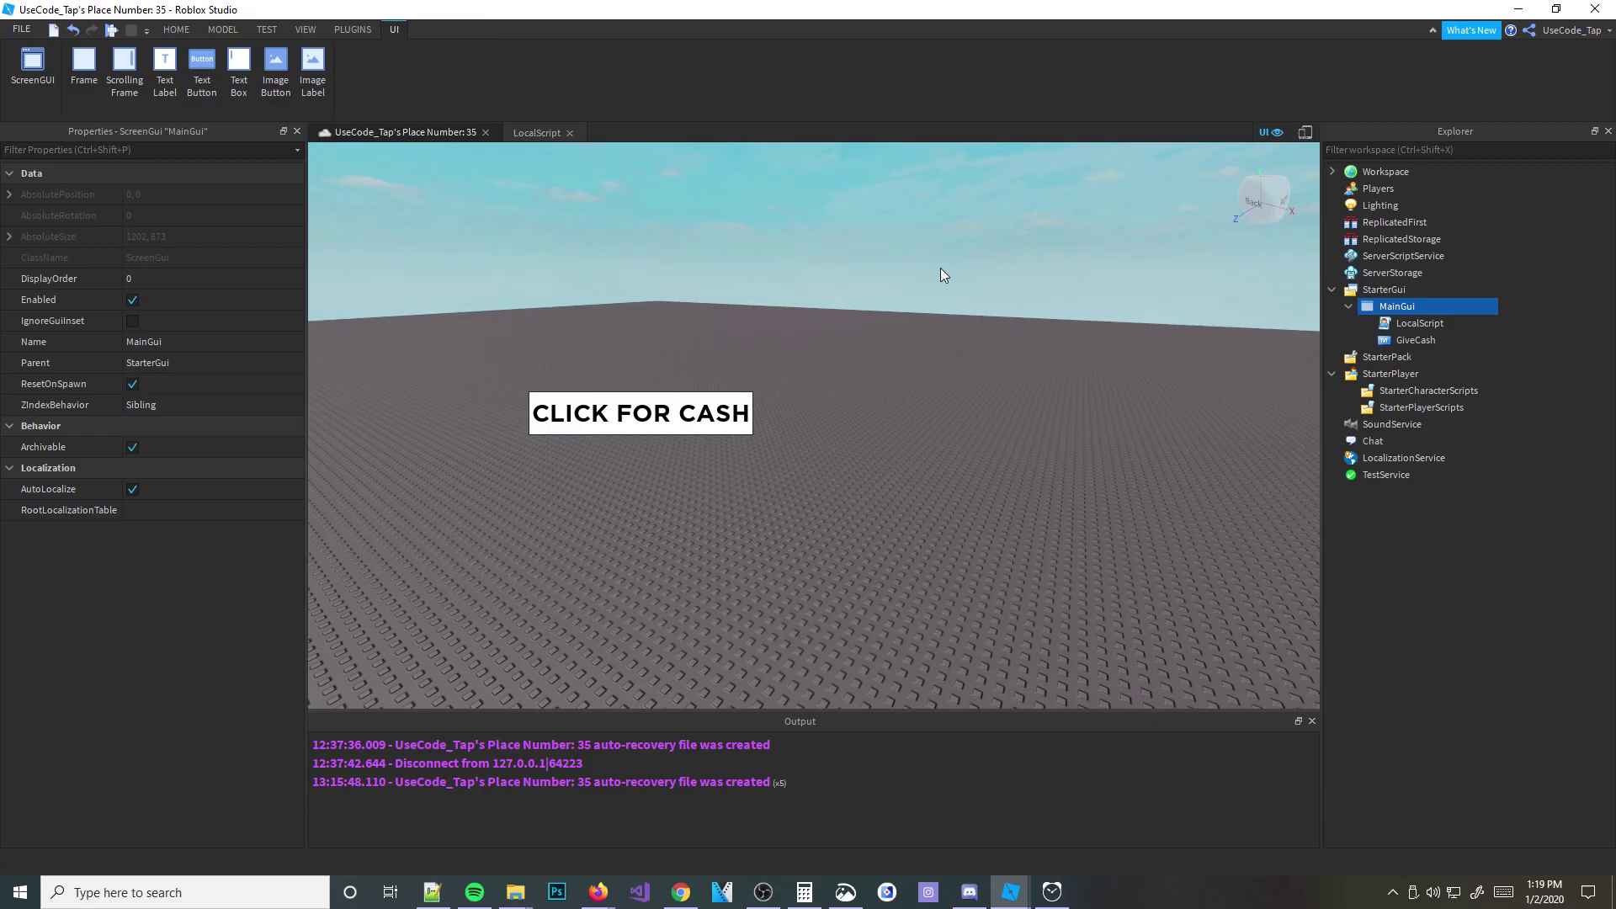
Step: Insert a new Script into Workspace
left_click(1386, 173)
left_click(1332, 172)
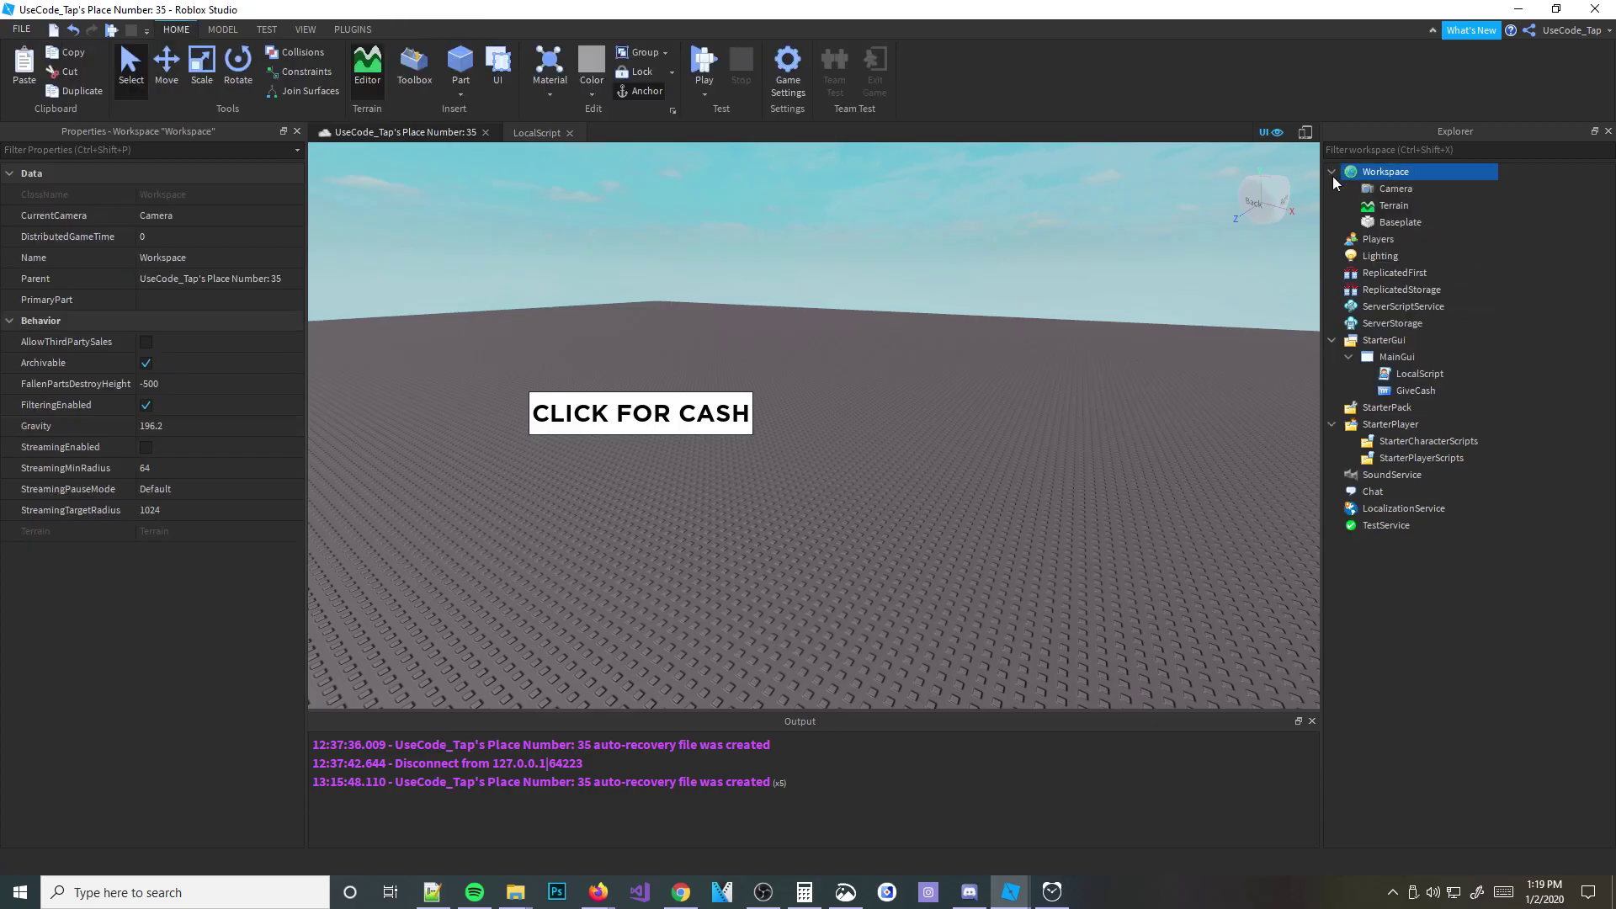
left_click(1420, 173)
type("sc")
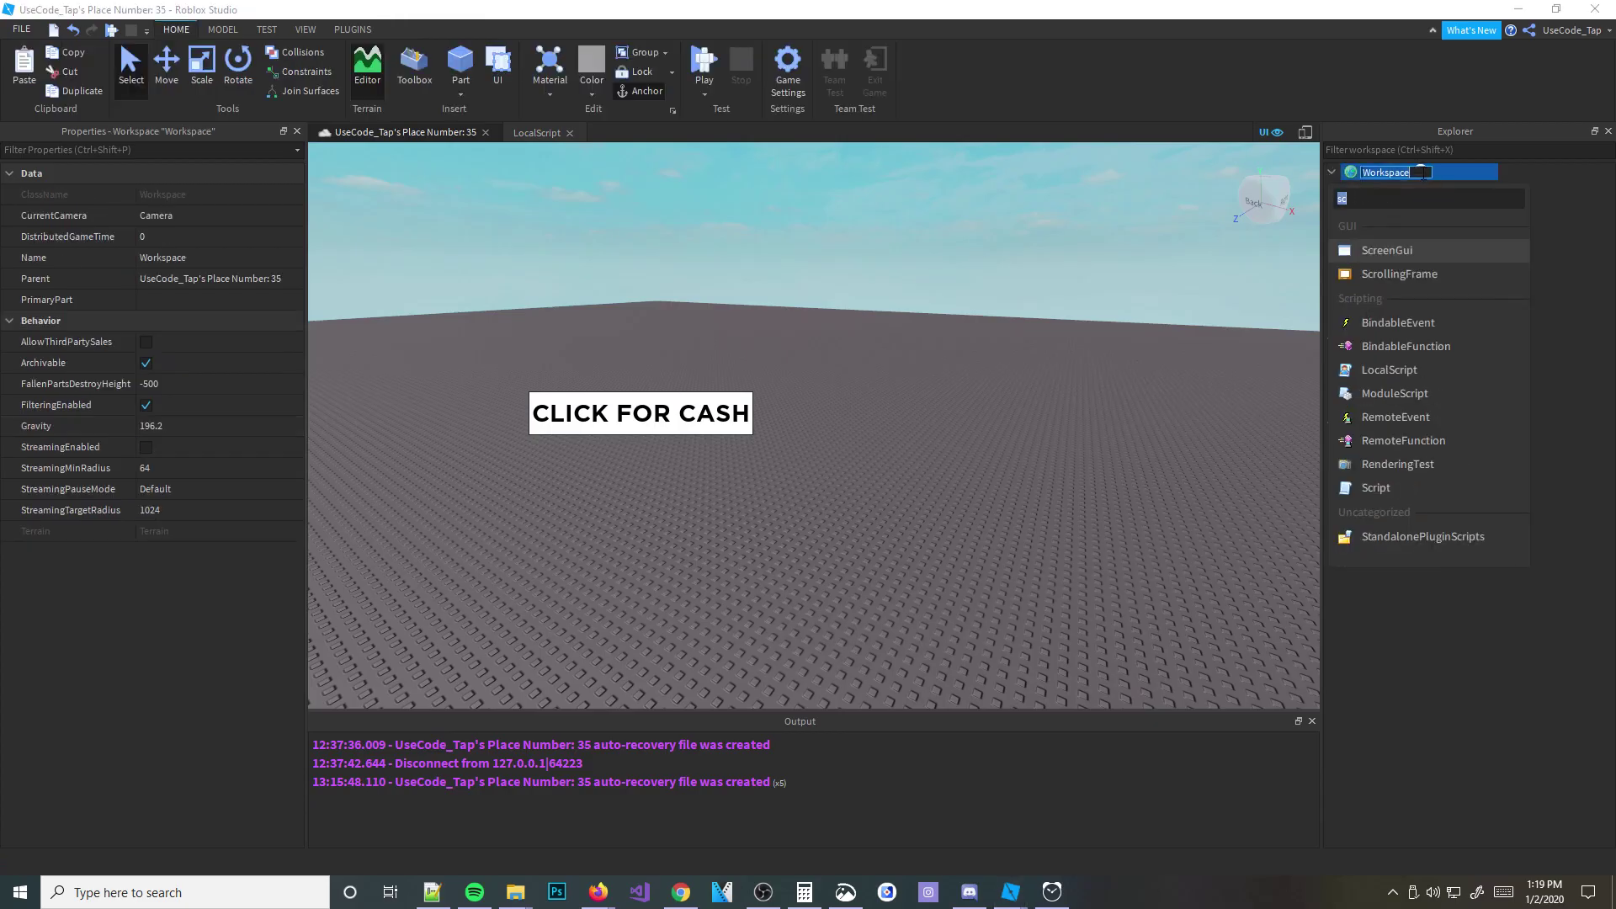
type("script")
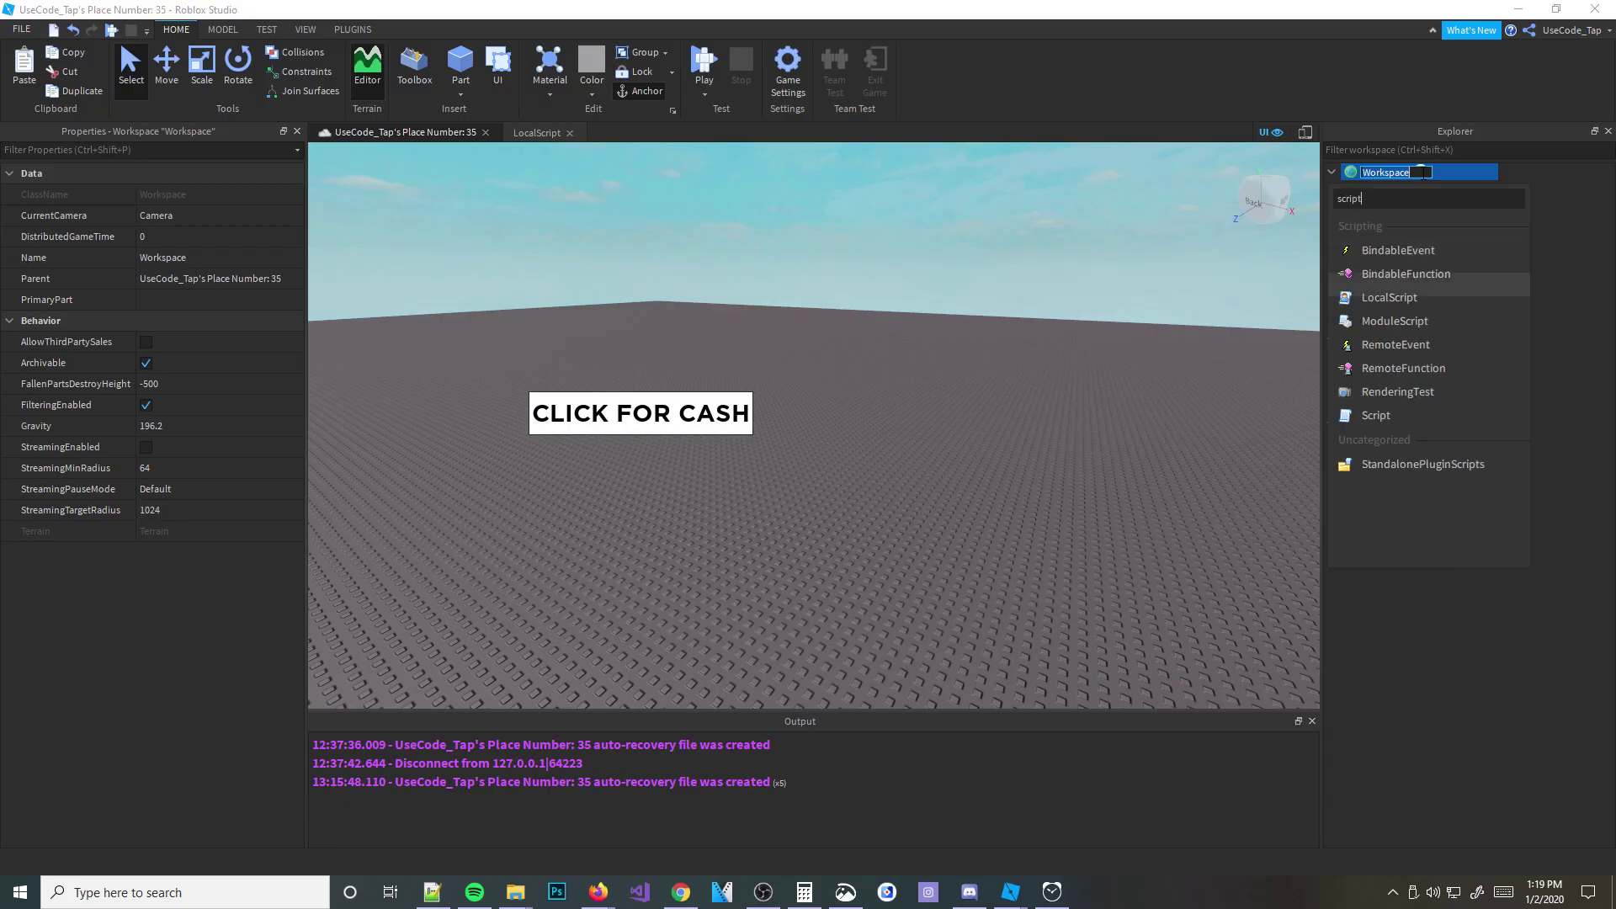
key("Return")
Step: Erase the Script's code, including a typed MainGui reference, and close its editor
key("ctrl+a")
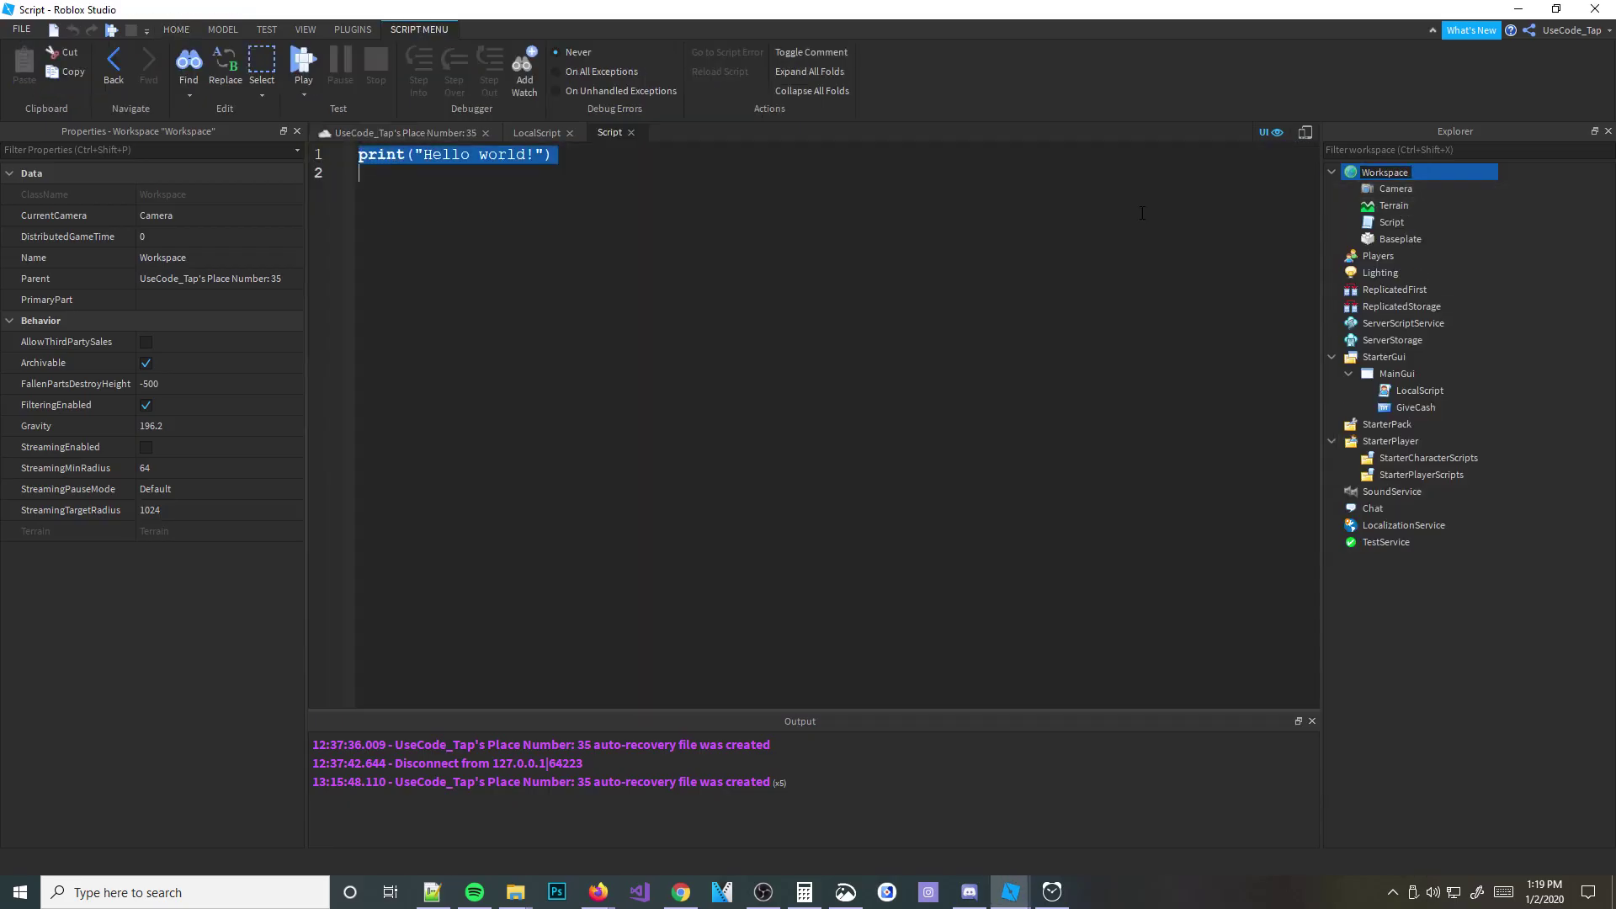
type("loca")
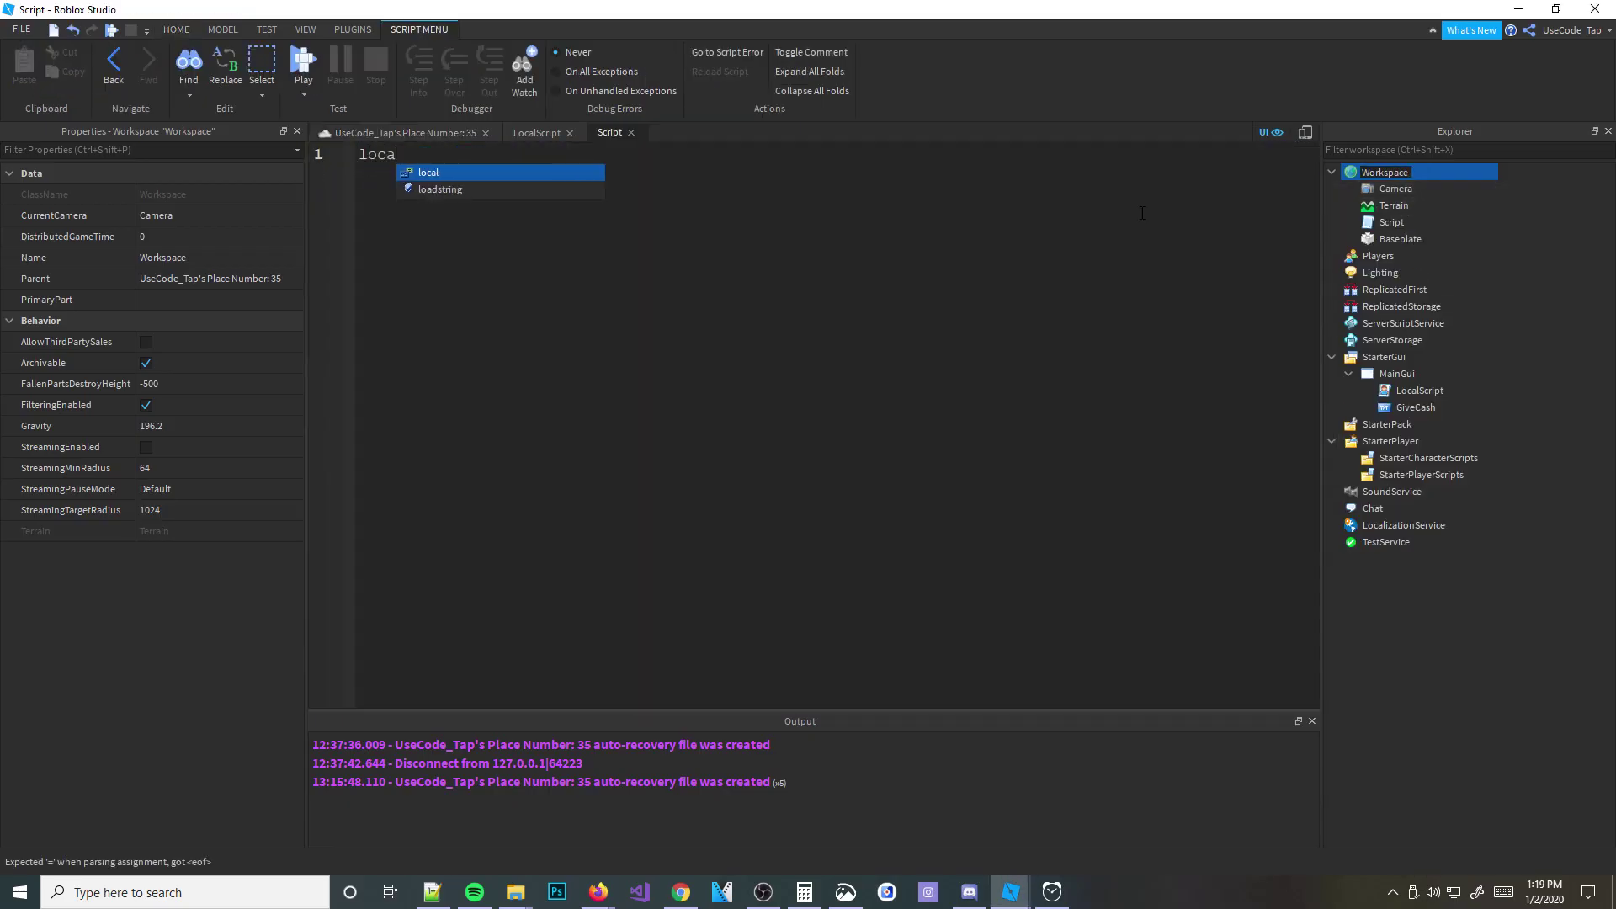
type("l MainGui")
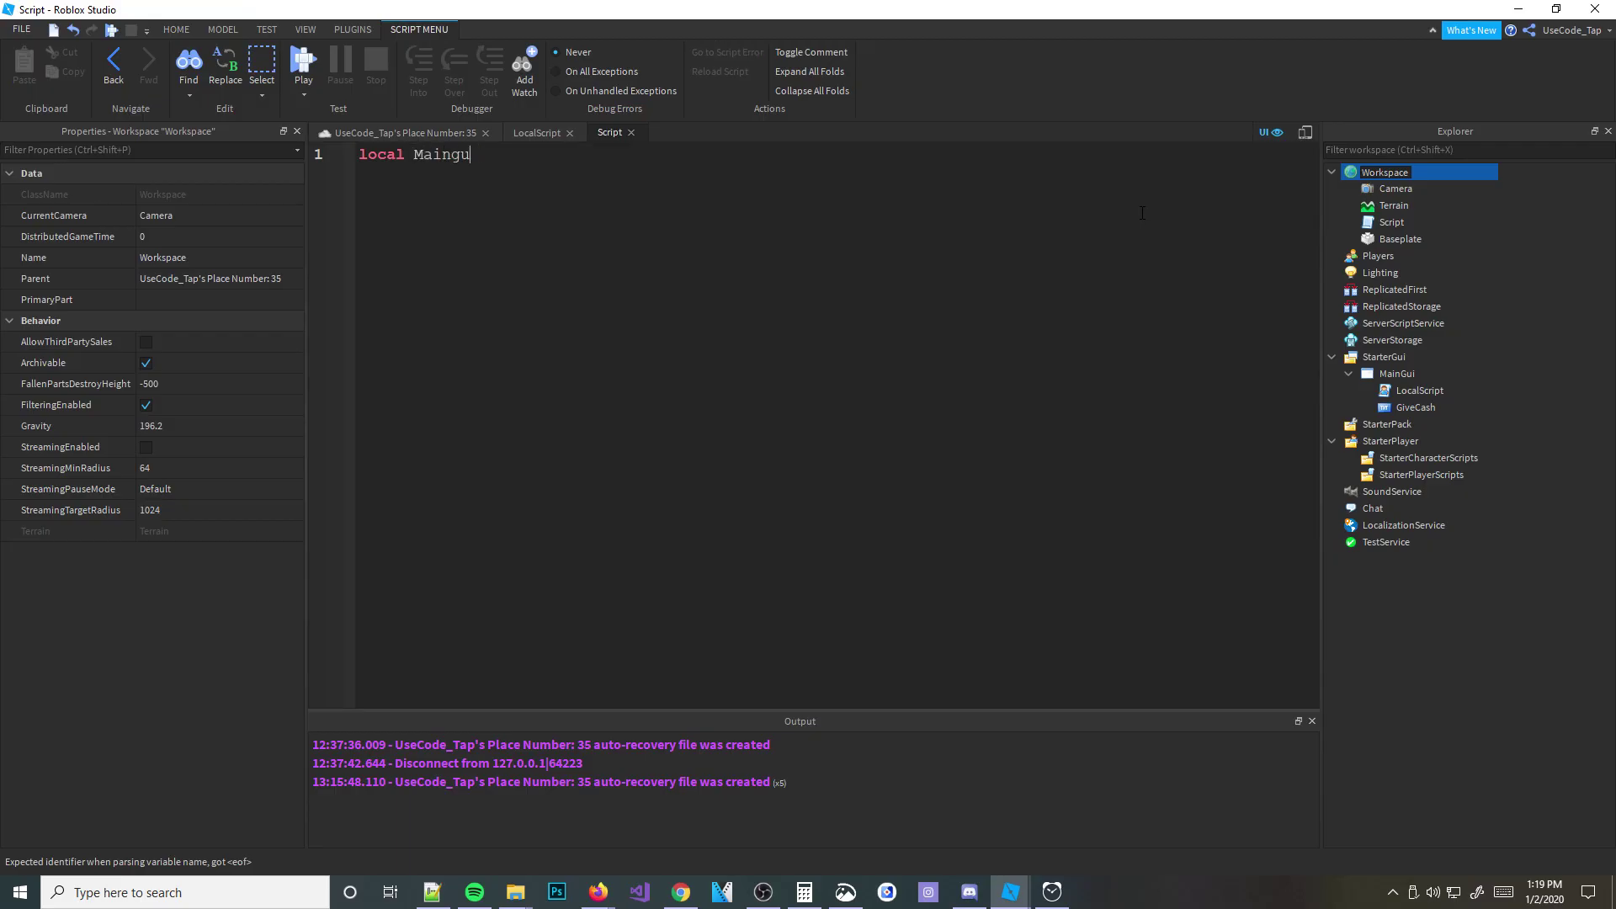
type(" = start")
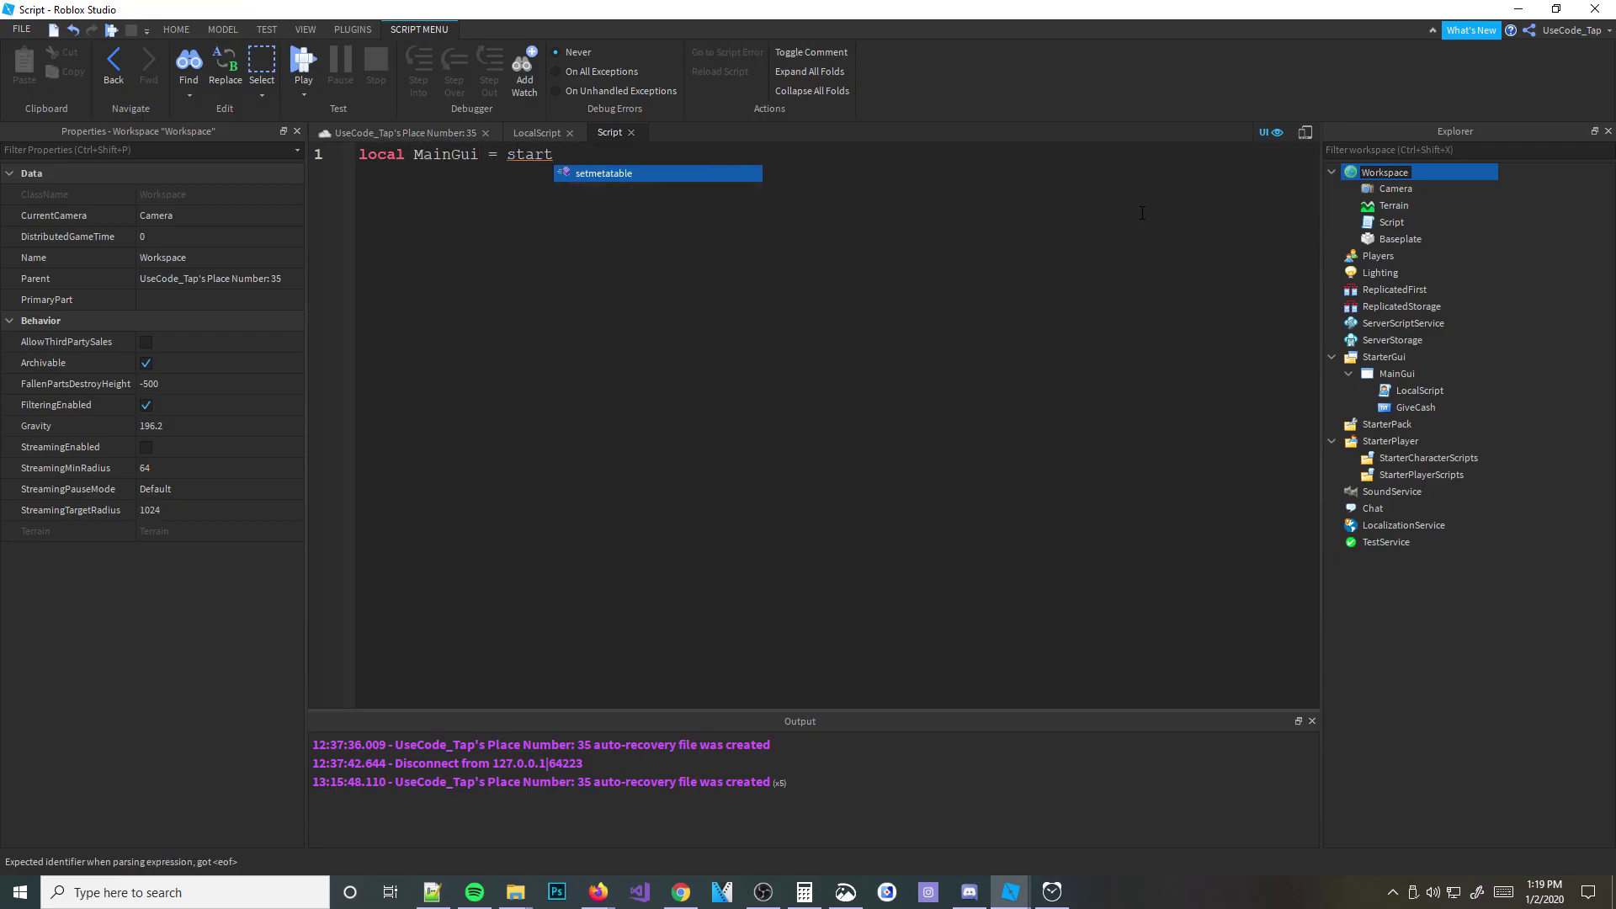
key("BackSpace")
key("BackSpace")
key("BackSpace")
key("BackSpace")
type("Starter")
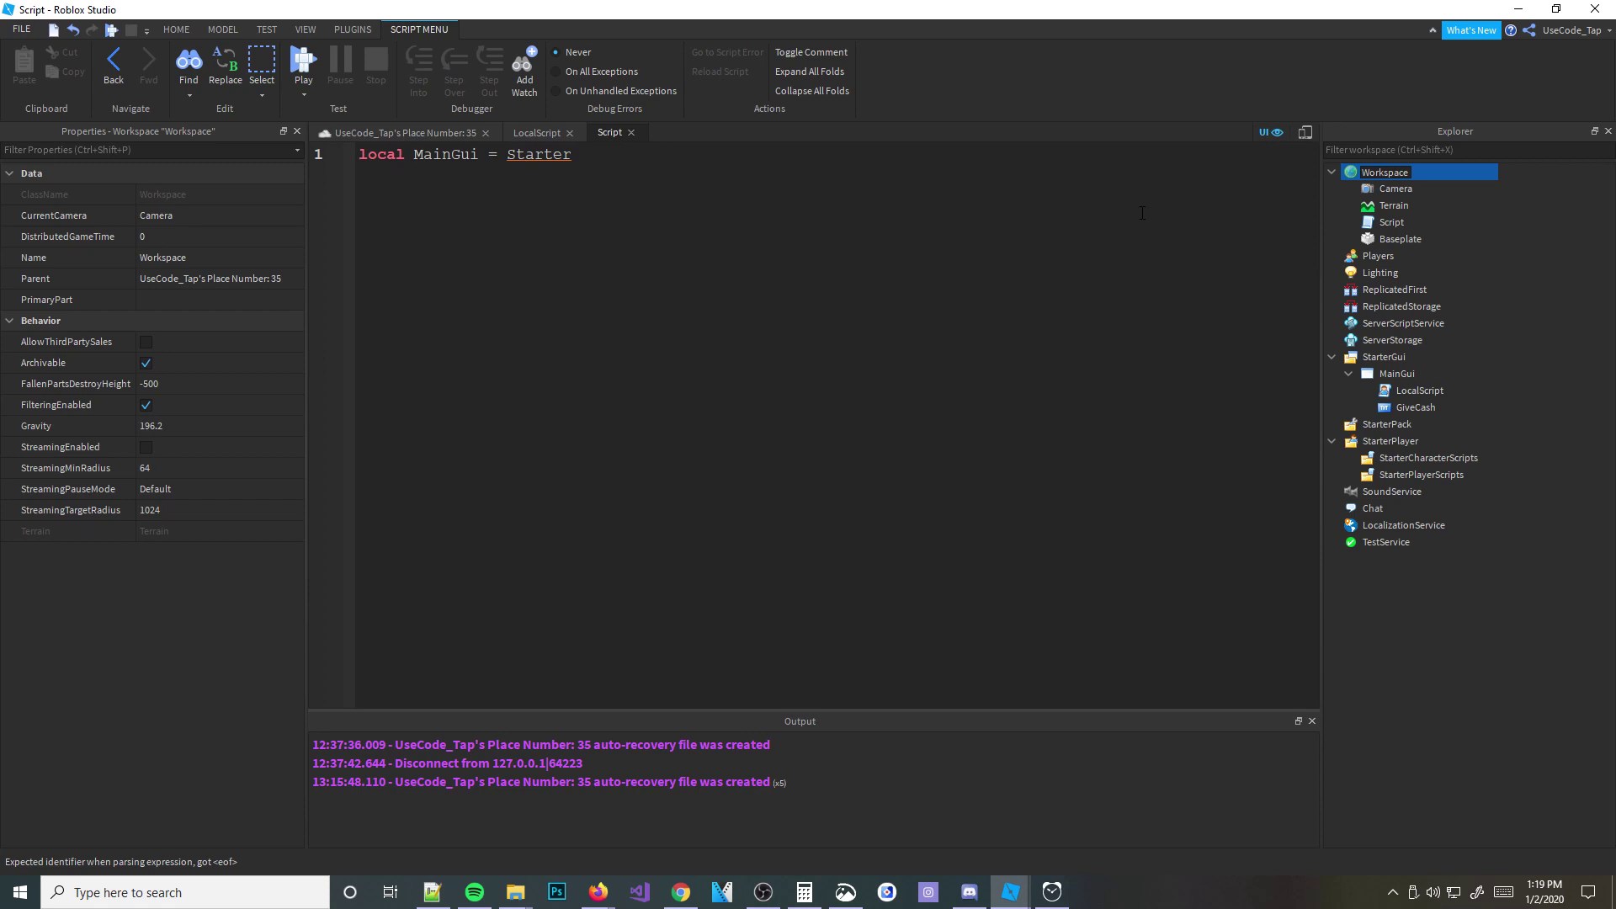
type("Gui.Main")
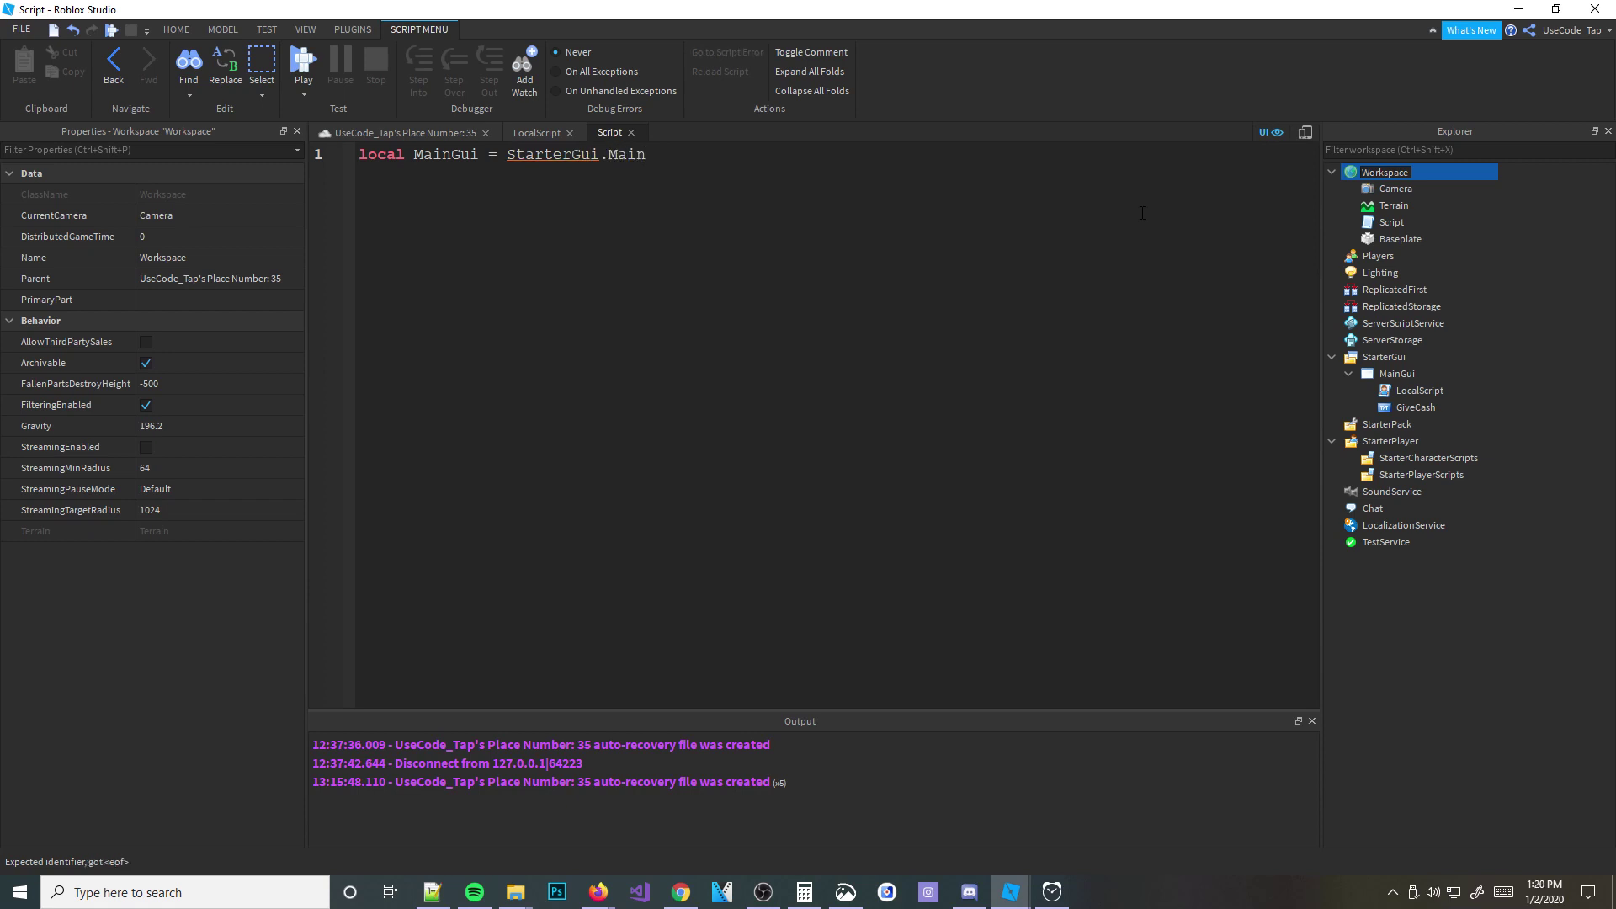
key("BackSpace")
key("BackSpace")
key("BackSpace")
key("BackSpace")
key("BackSpace")
key("BackSpace")
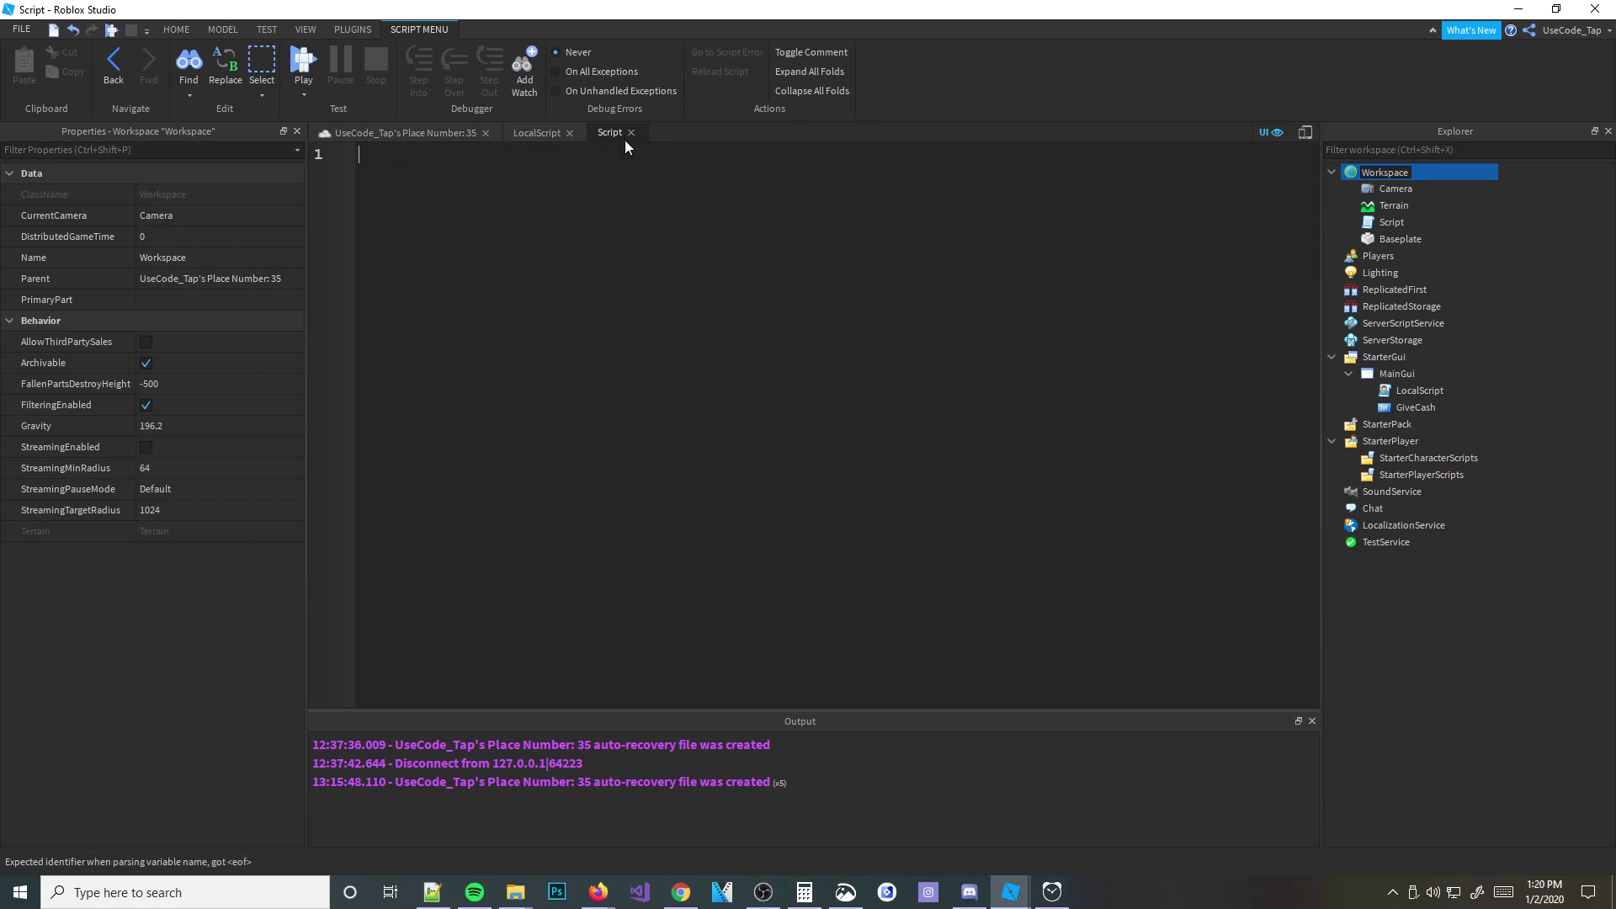
left_click(630, 132)
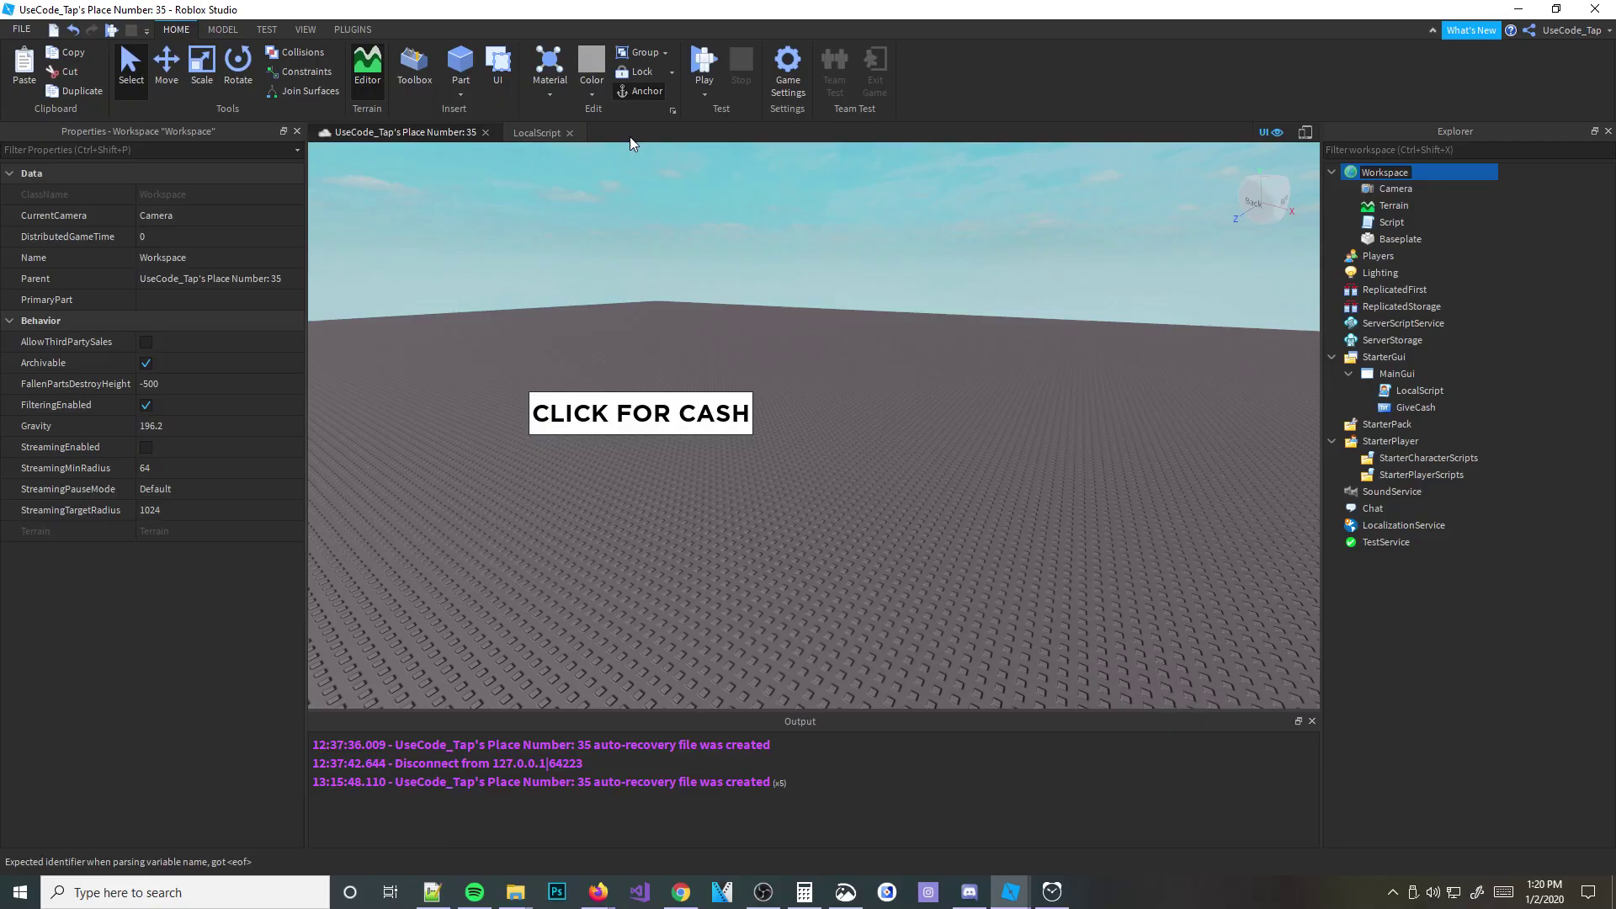
Step: Expand StarterGui and delete MainGui from it during the play test
left_click(636, 233)
right_click_drag(637, 234, 637, 234)
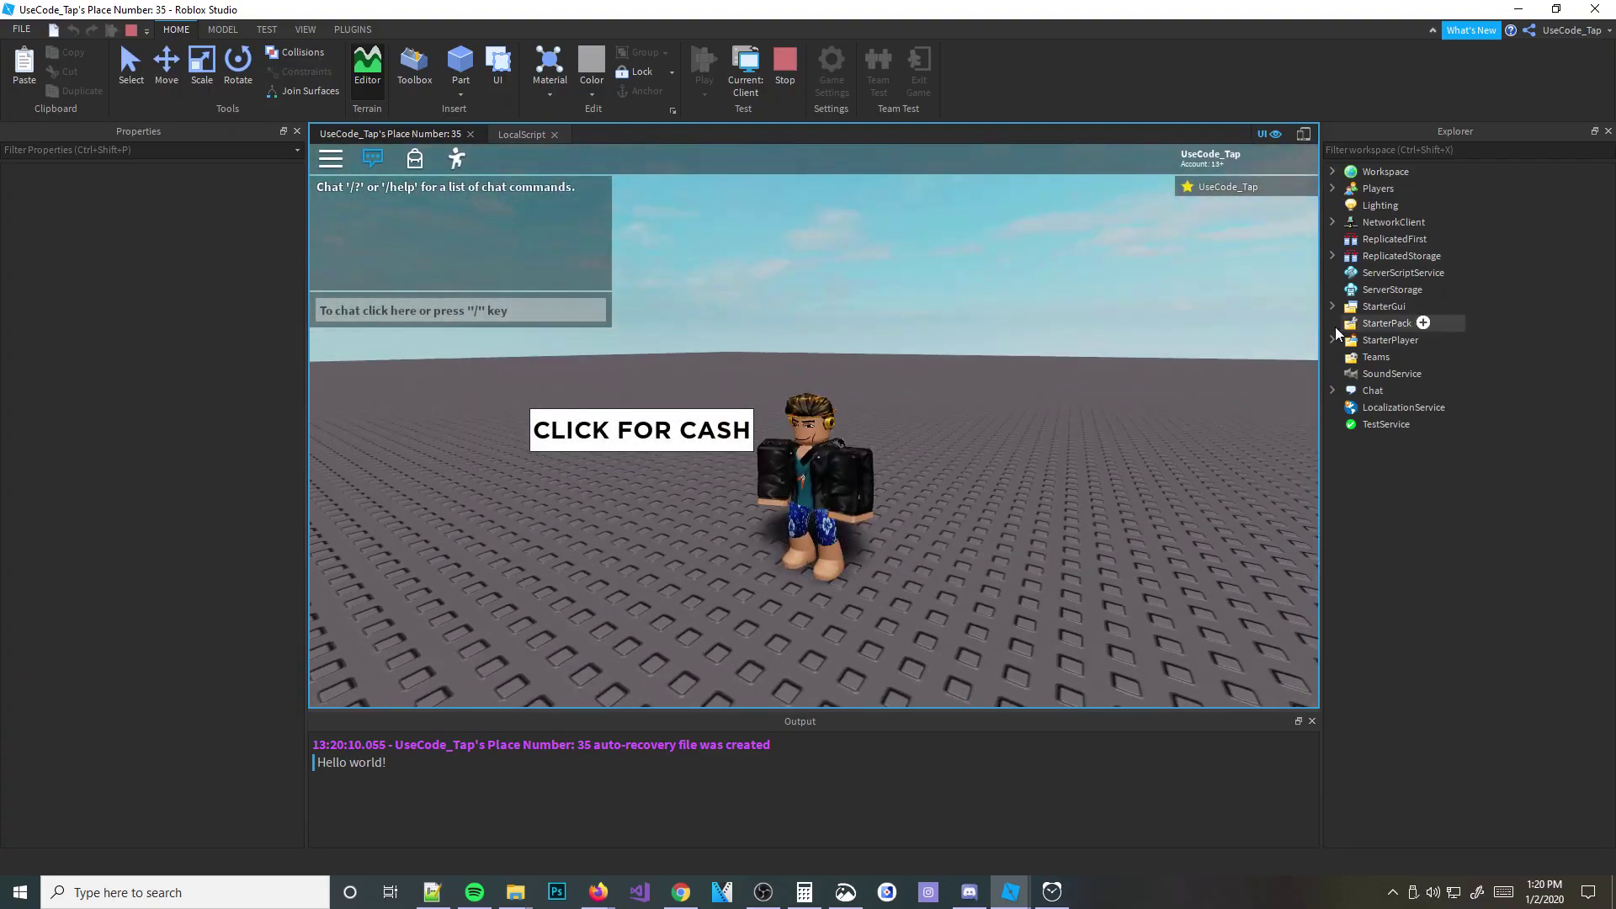
left_click(1333, 305)
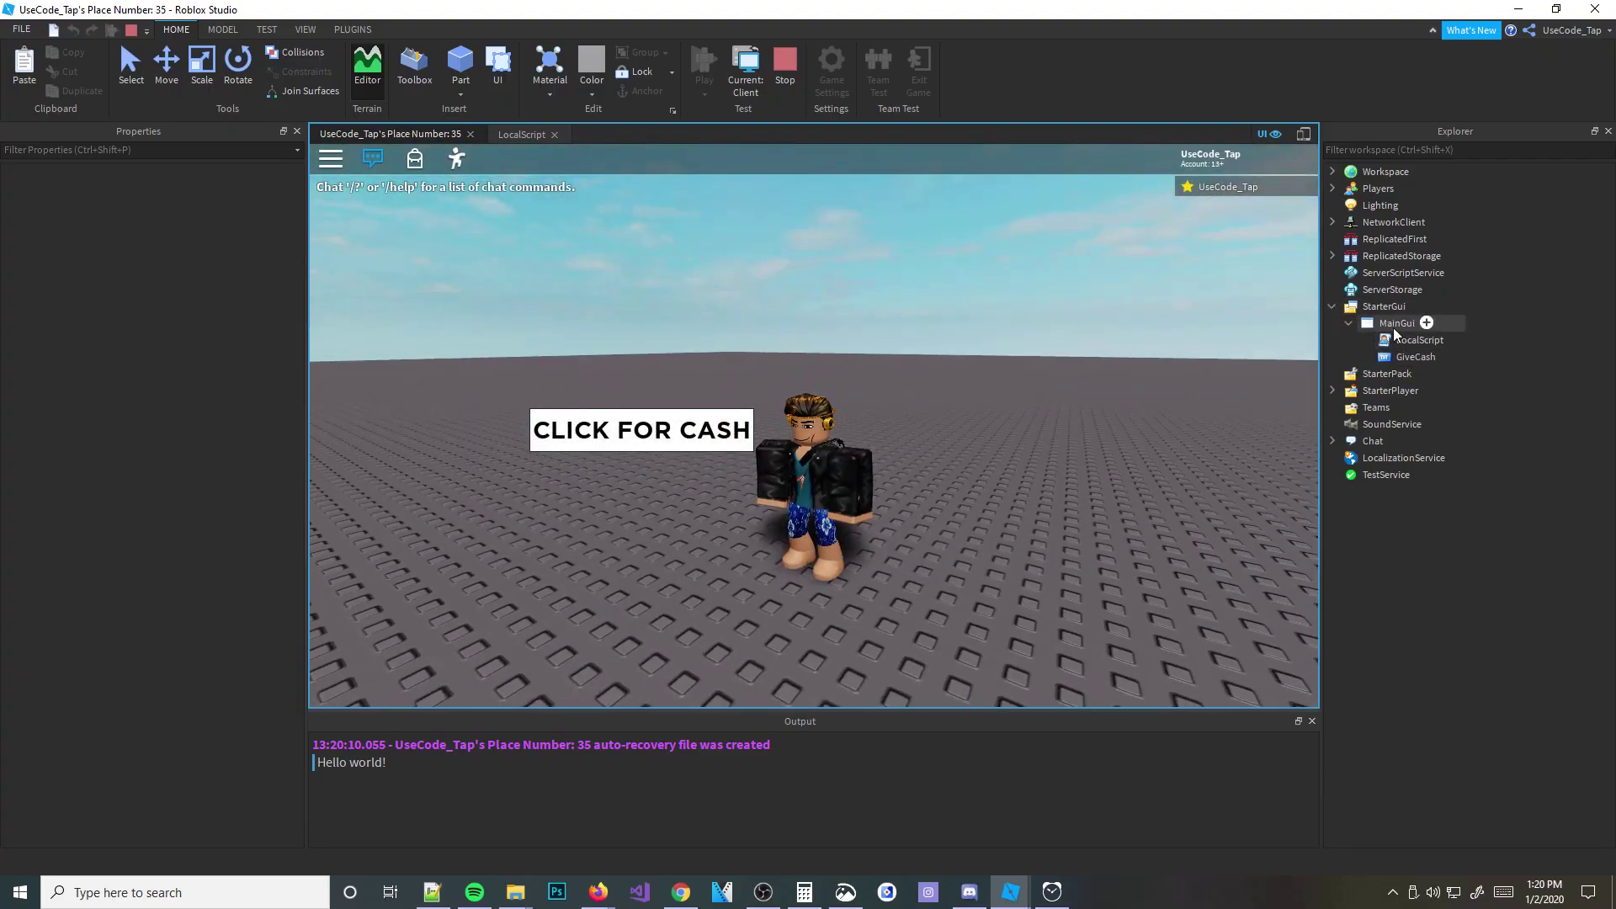
left_click(1368, 324)
left_click(1073, 359)
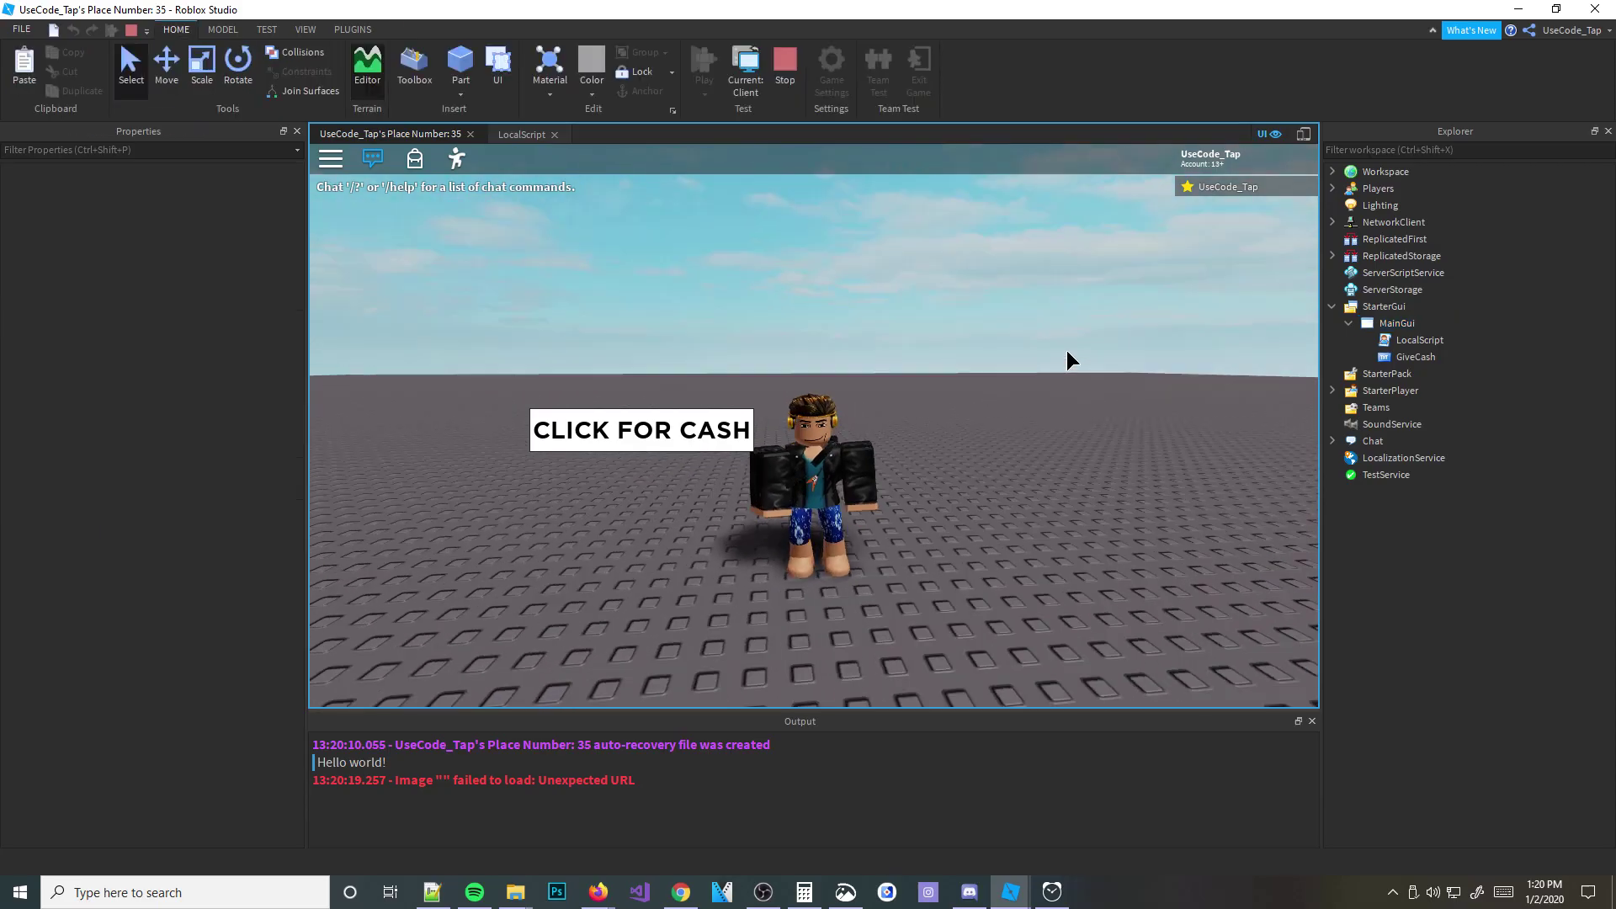
left_click(1390, 324)
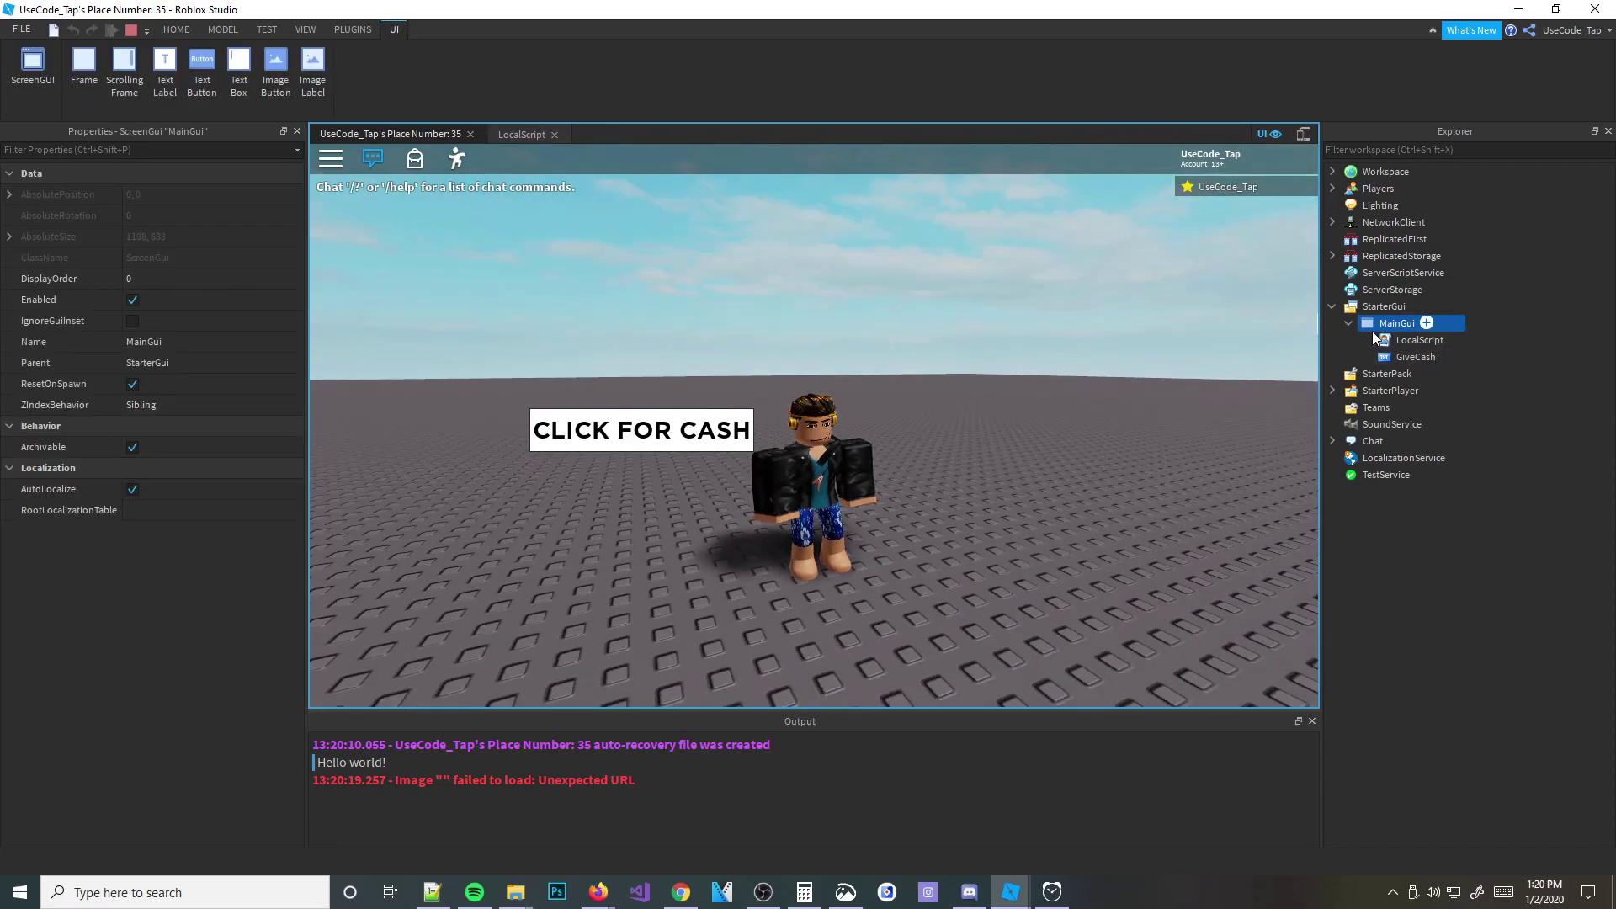
key("Delete")
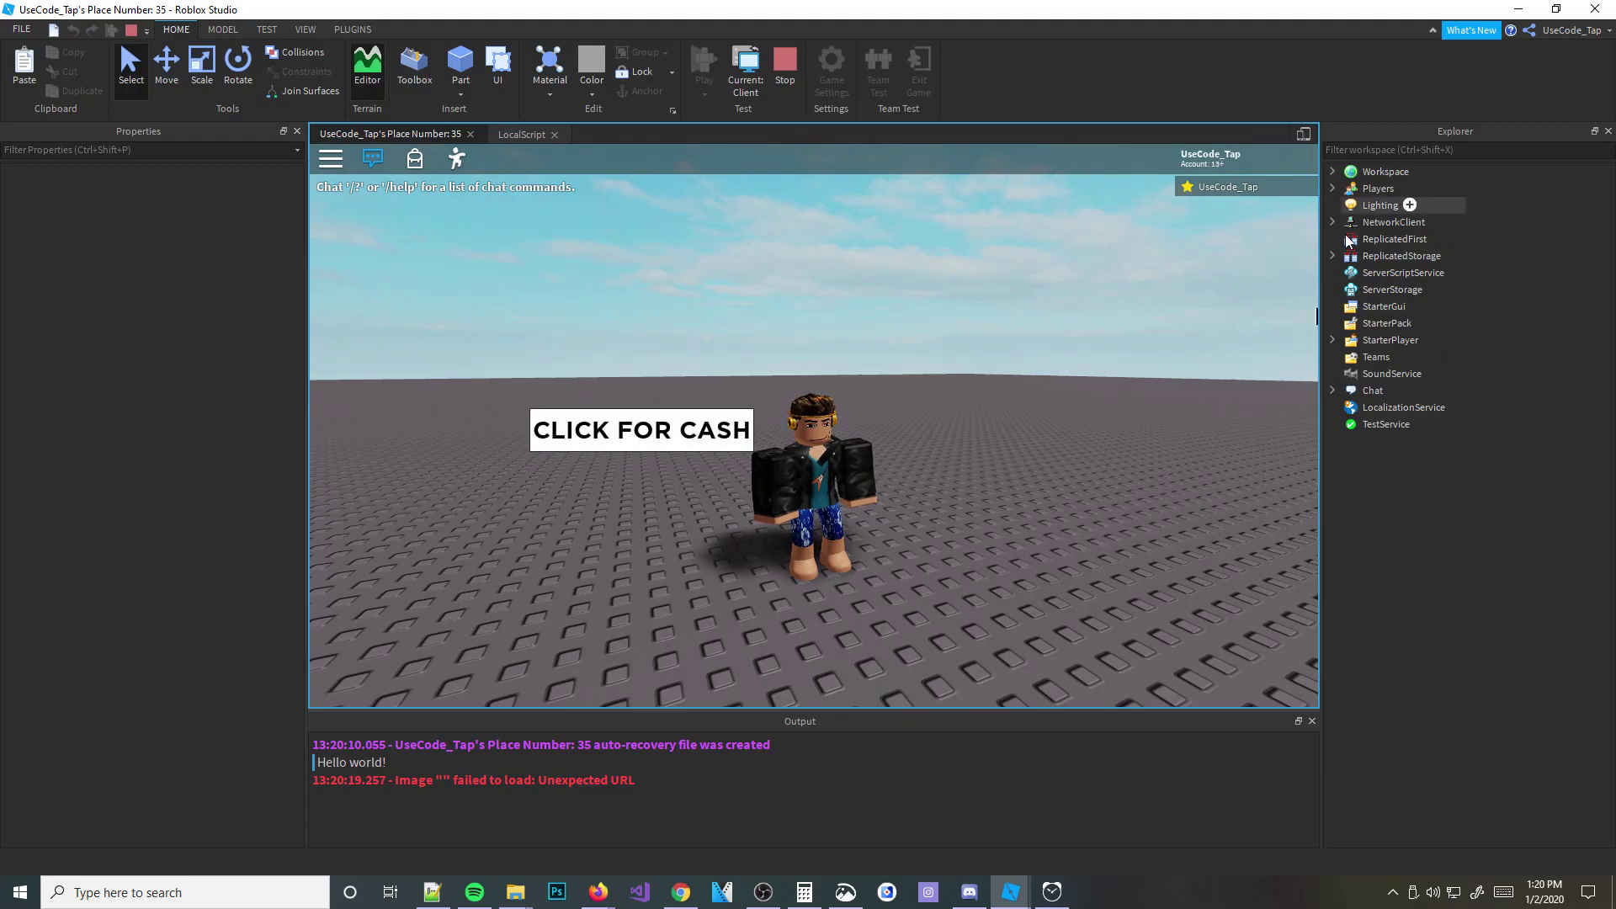
Step: Expand Players down to the player's PlayerGui and select GiveCash inside MainGui
left_click(1360, 311)
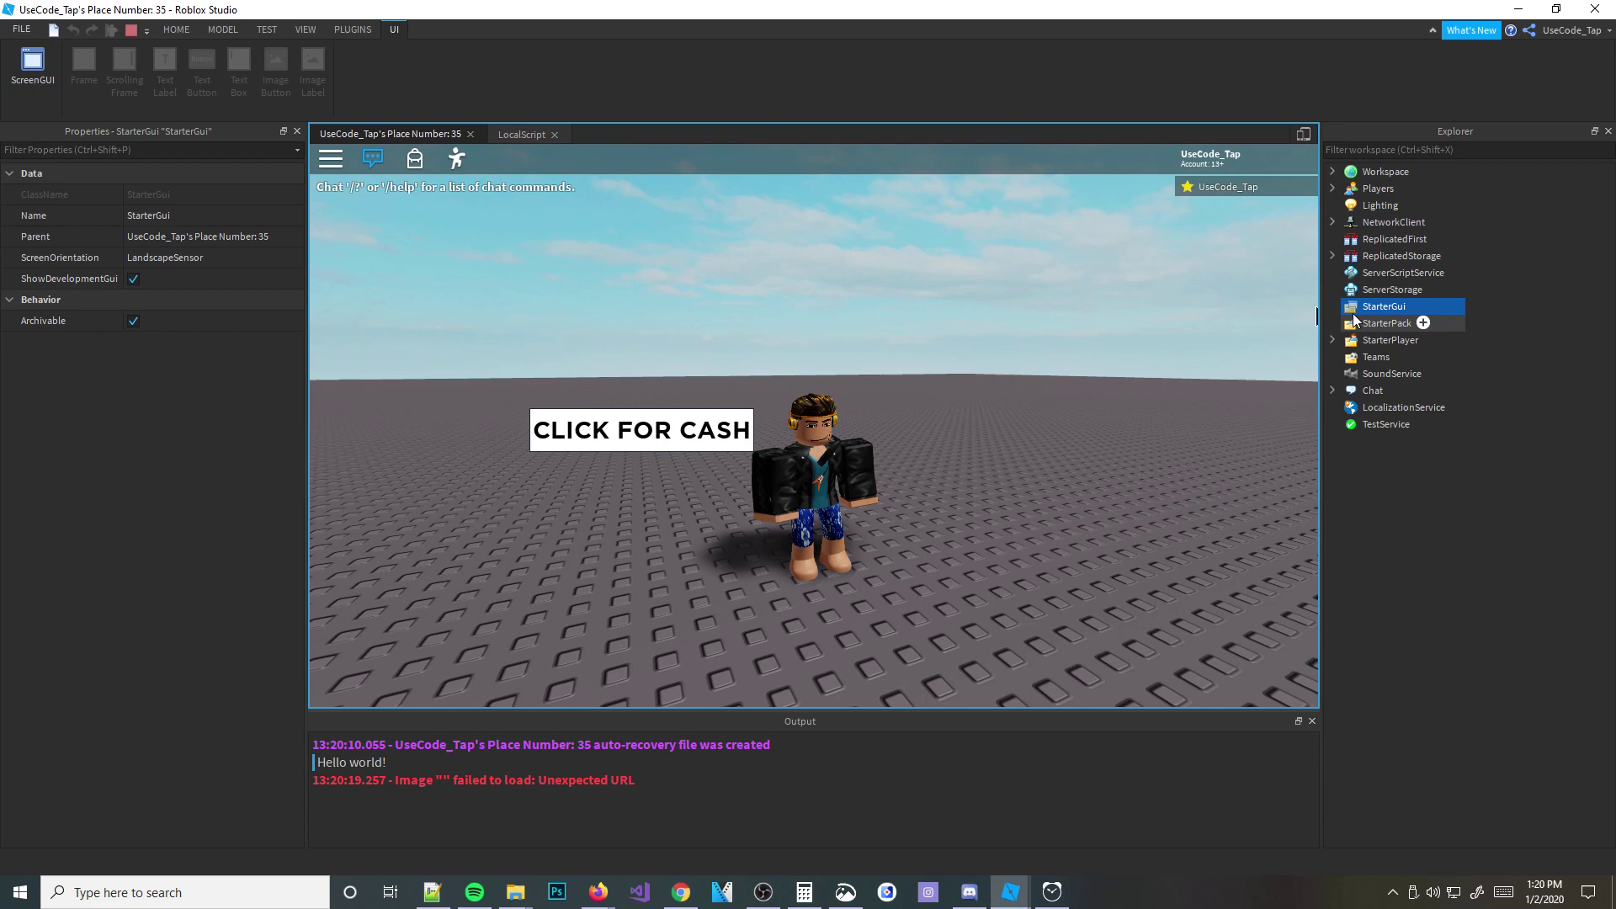
left_click(1331, 189)
double_click(1355, 206)
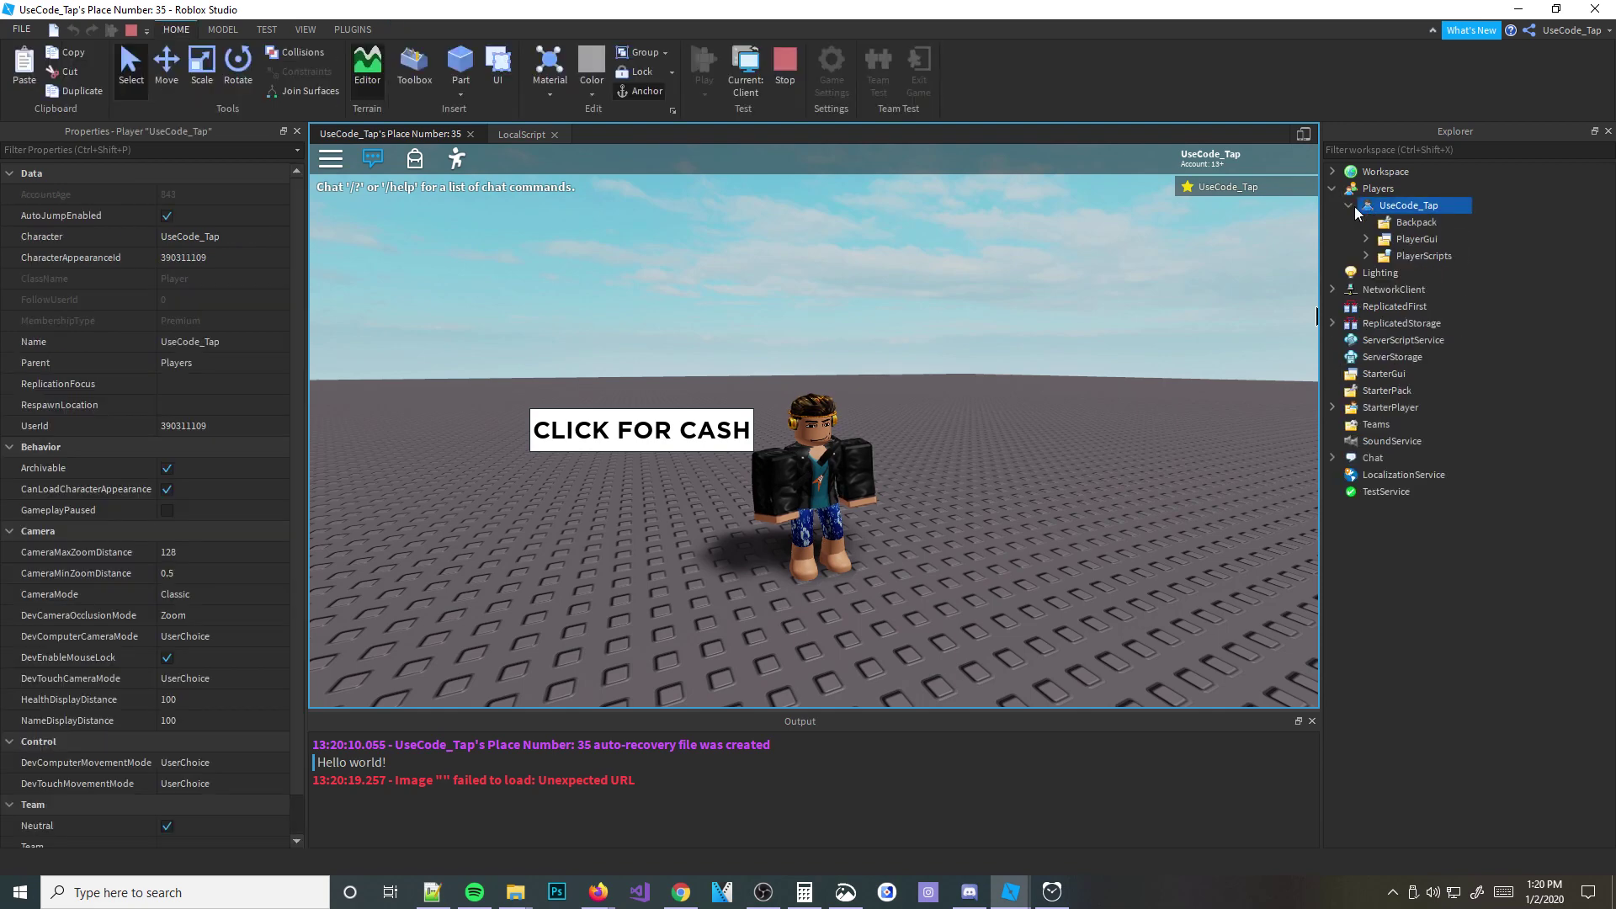
left_click(1355, 205)
left_click(1402, 239)
left_click(1333, 189)
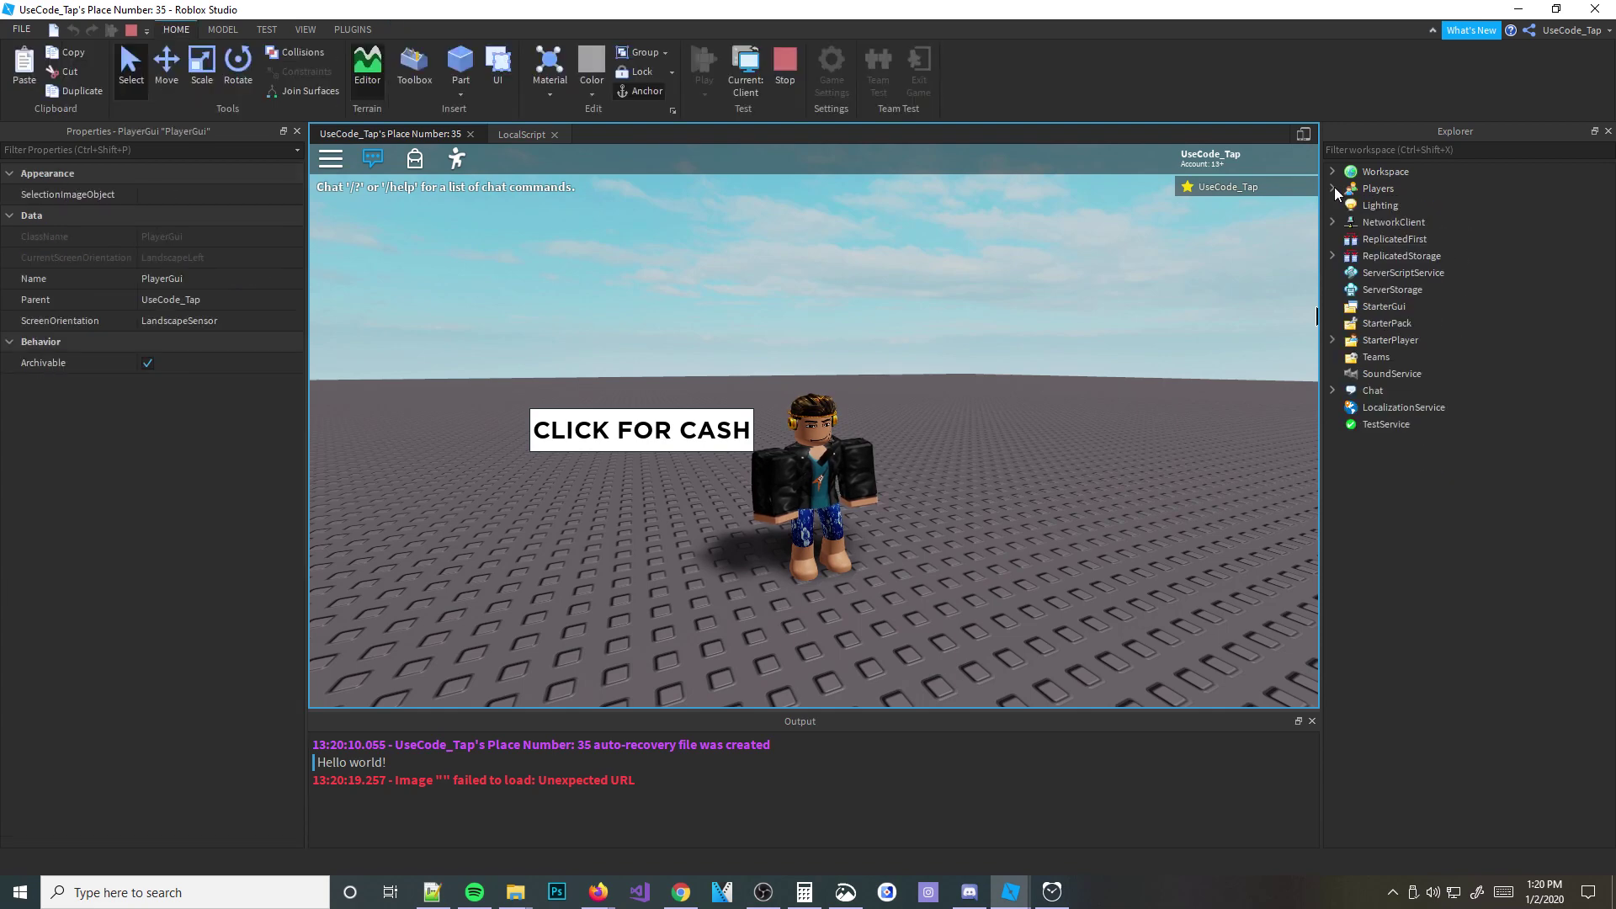
left_click(1334, 189)
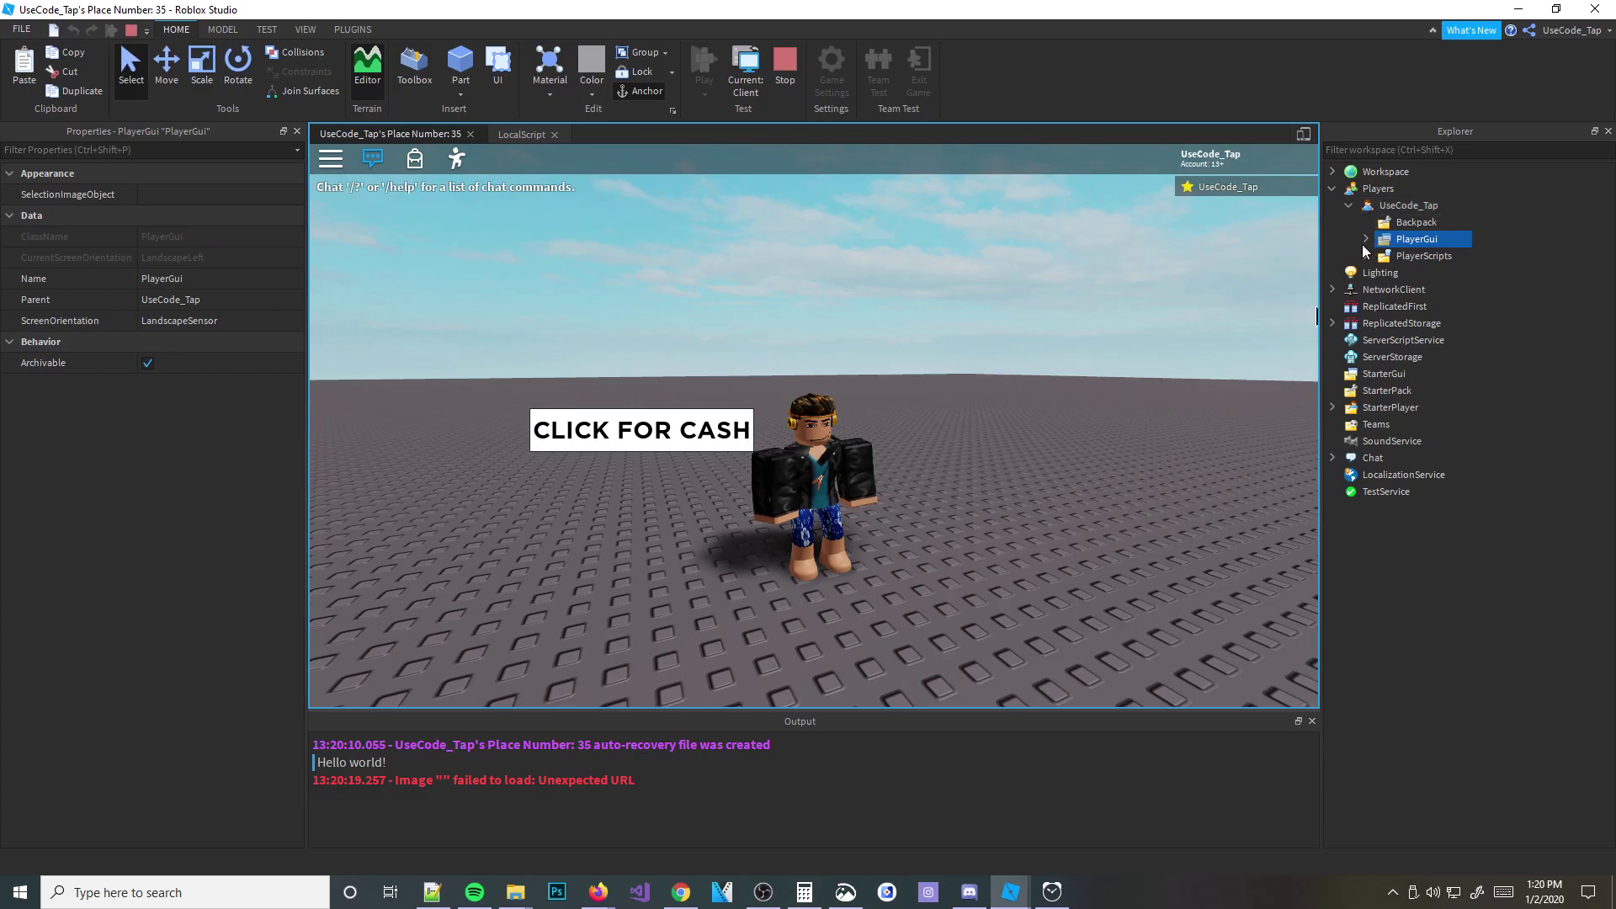
left_click(1367, 239)
left_click(1403, 274)
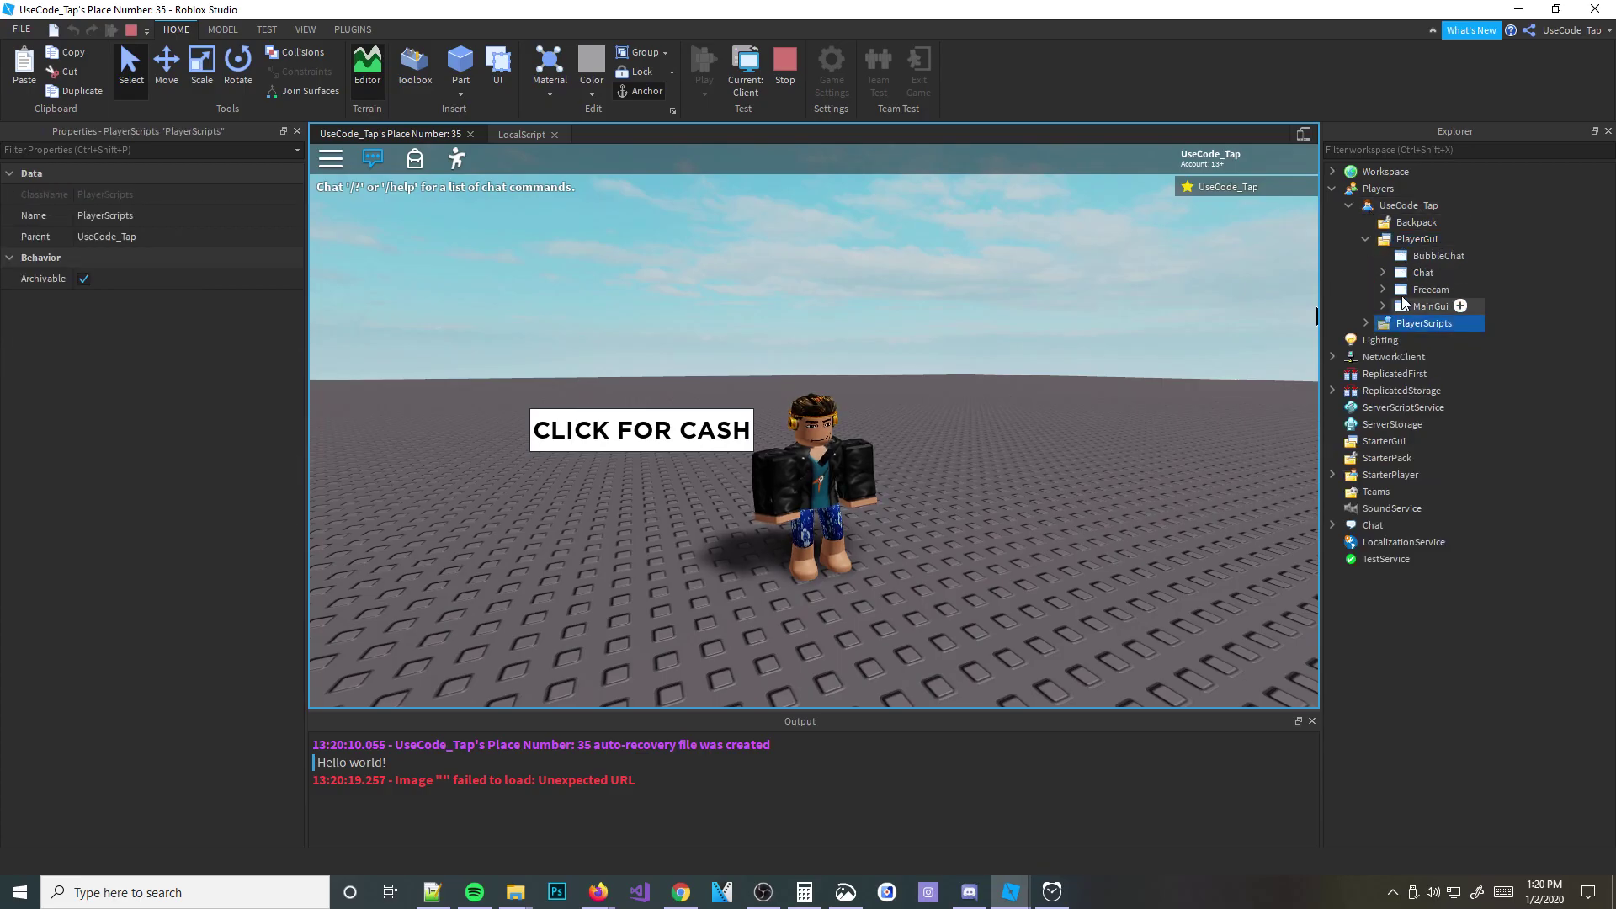
left_click(1402, 305)
left_click(1385, 306)
left_click(1427, 340)
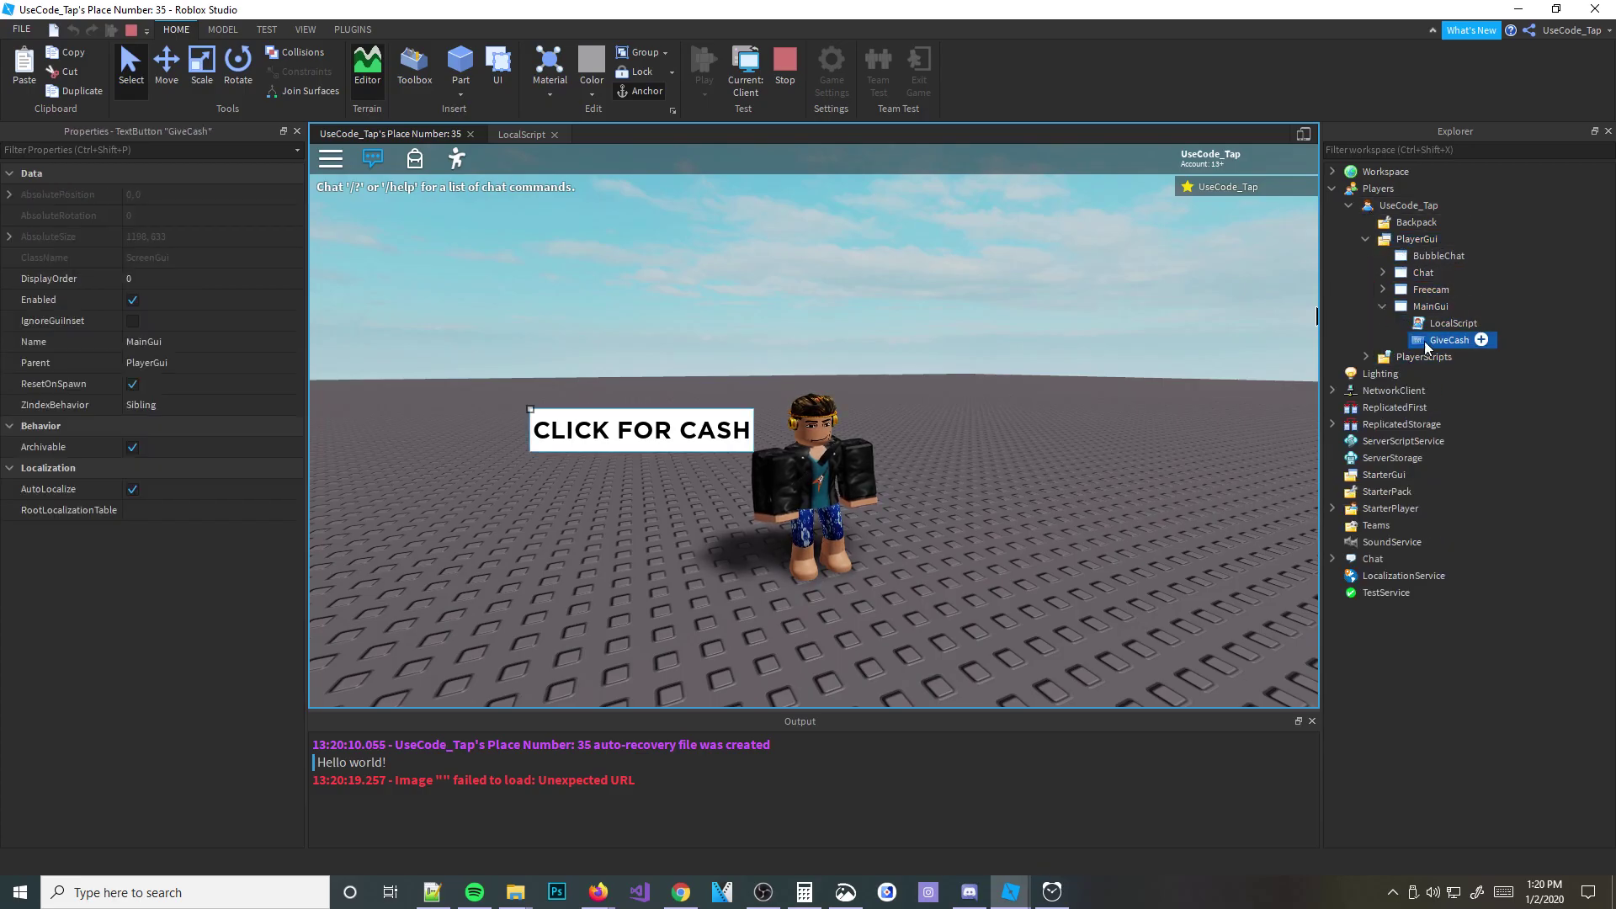
Step: Walk the character in the running game, then inspect StarterPack and ReplicatedStorage
left_click(768, 362)
key("s")
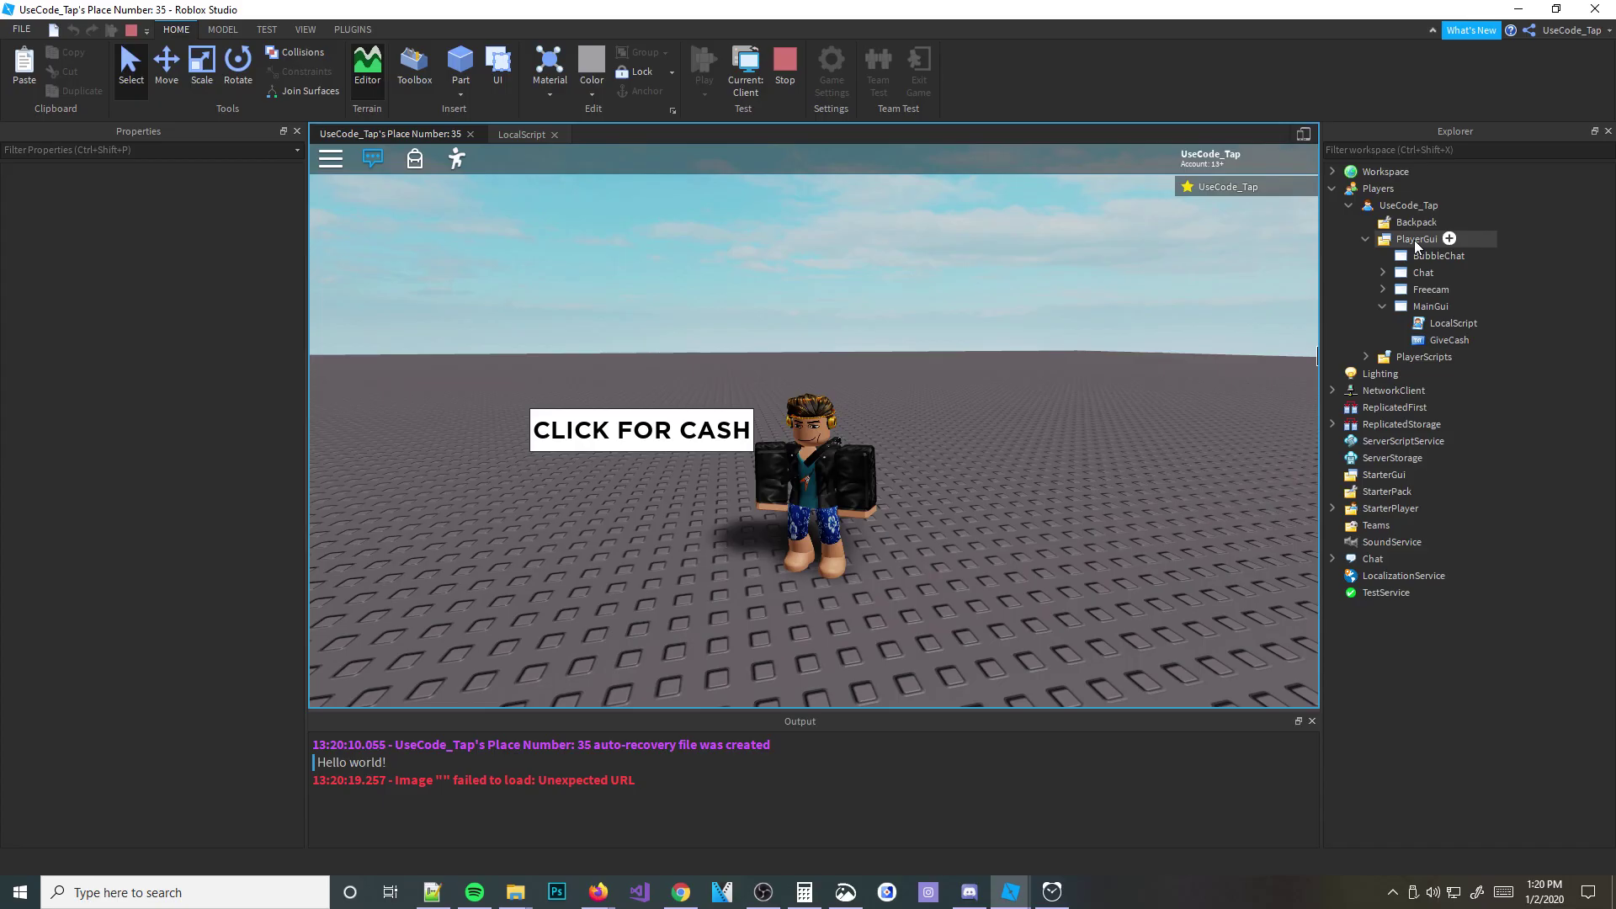
left_click(1385, 492)
left_click(1390, 424)
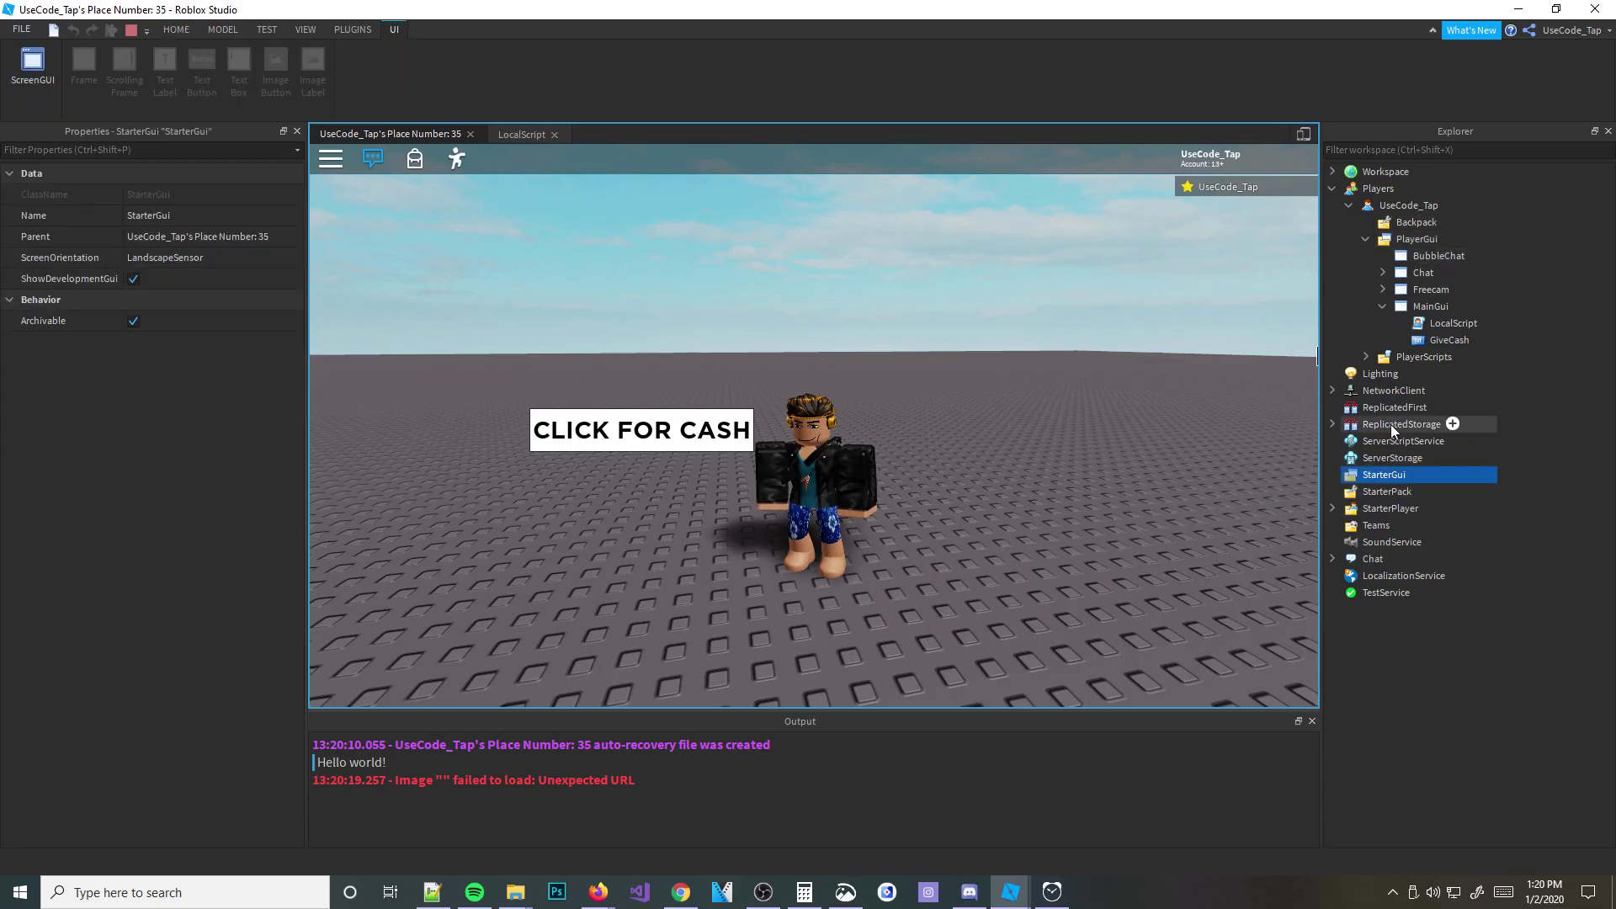
left_click(1332, 424)
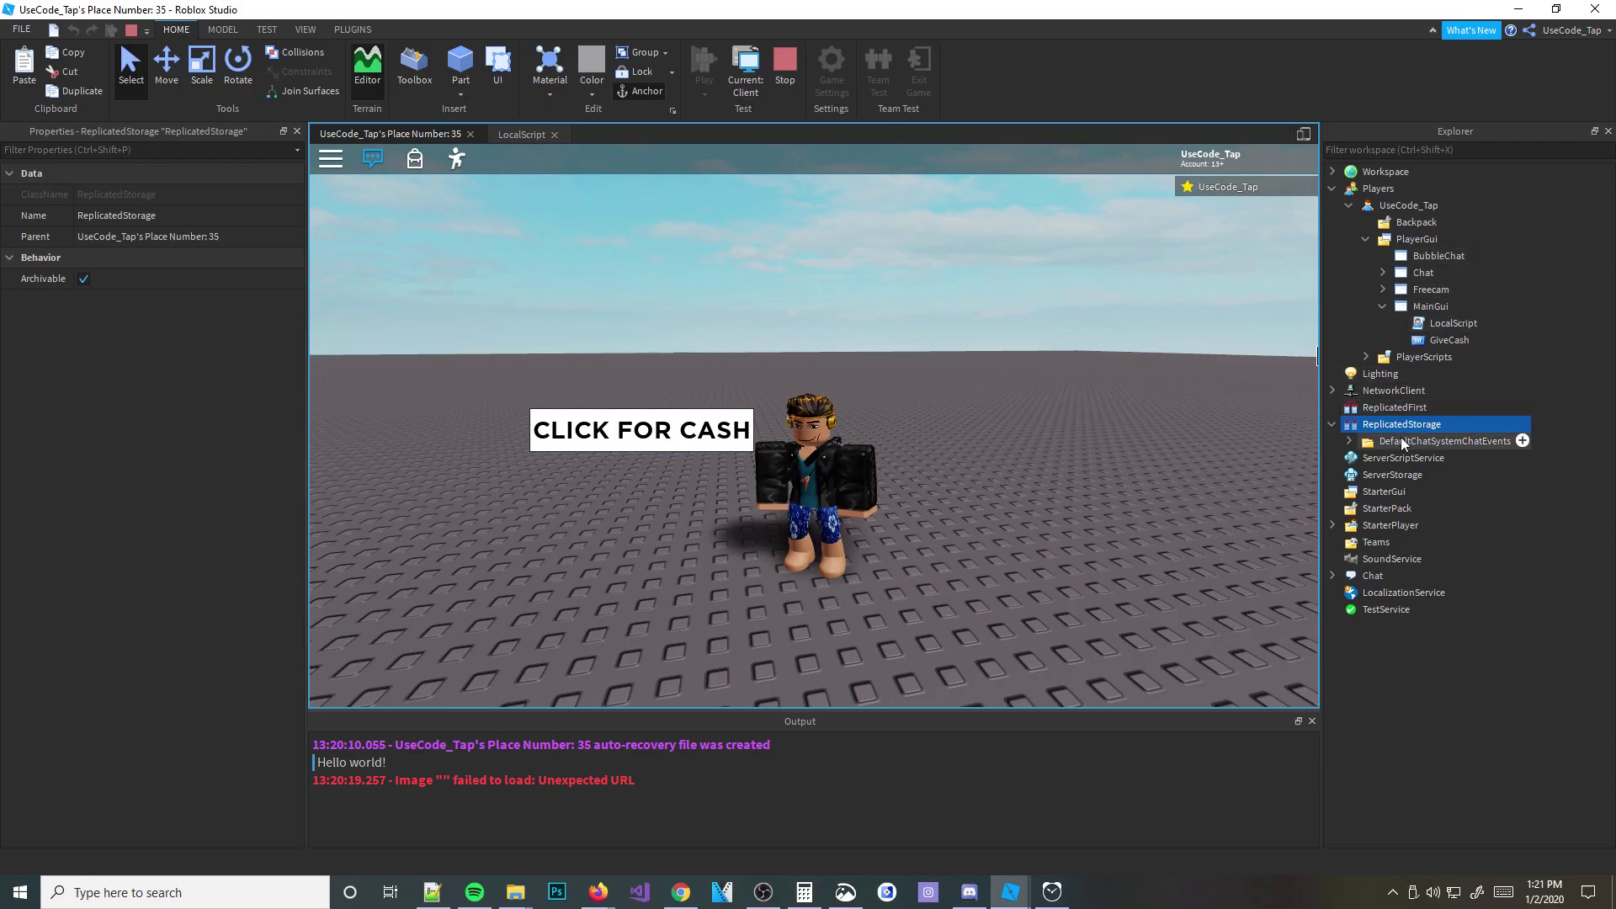
mouse_move(1384, 475)
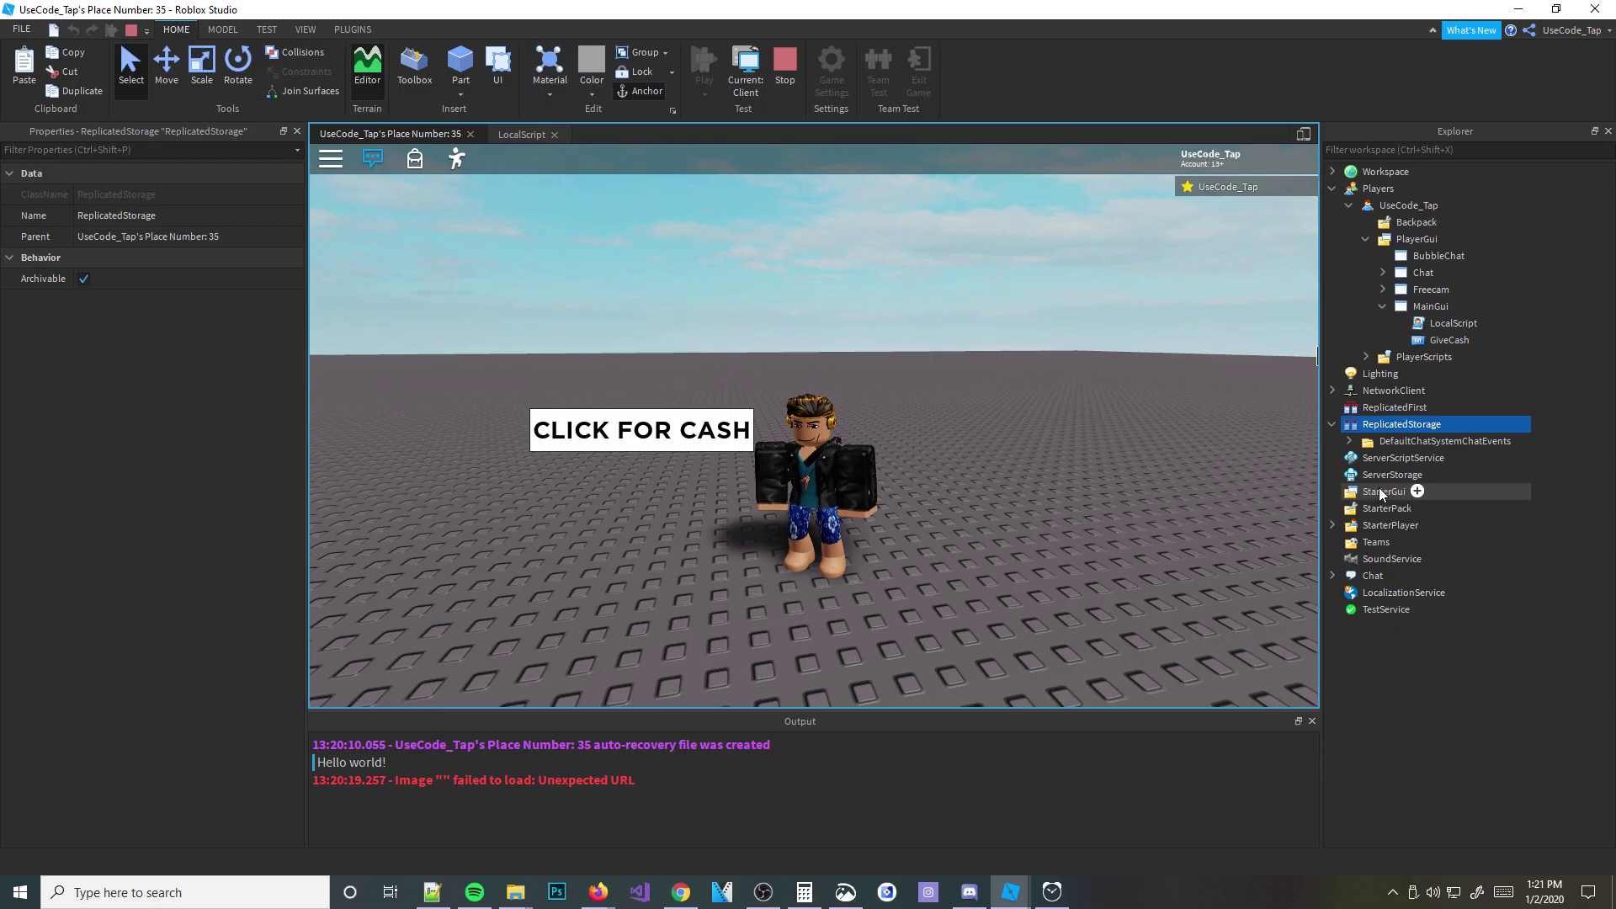
left_click(938, 417)
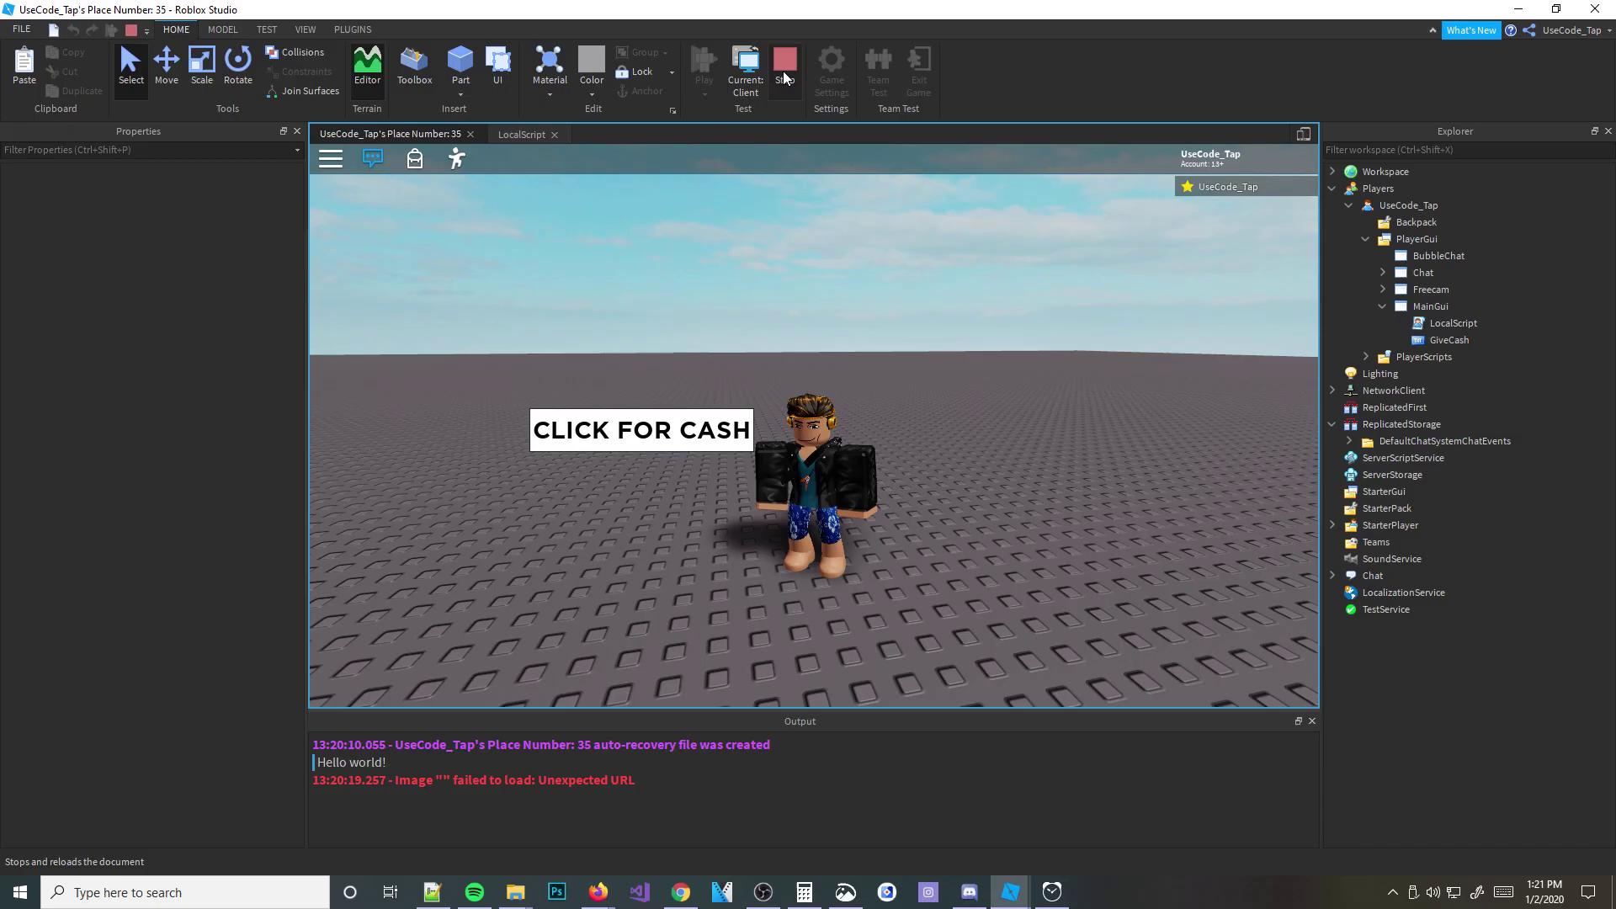
left_click(1376, 492)
Step: Inspect the player's PlayerGui, showing MainGui's LocalScript and GiveCash
left_click(176, 29)
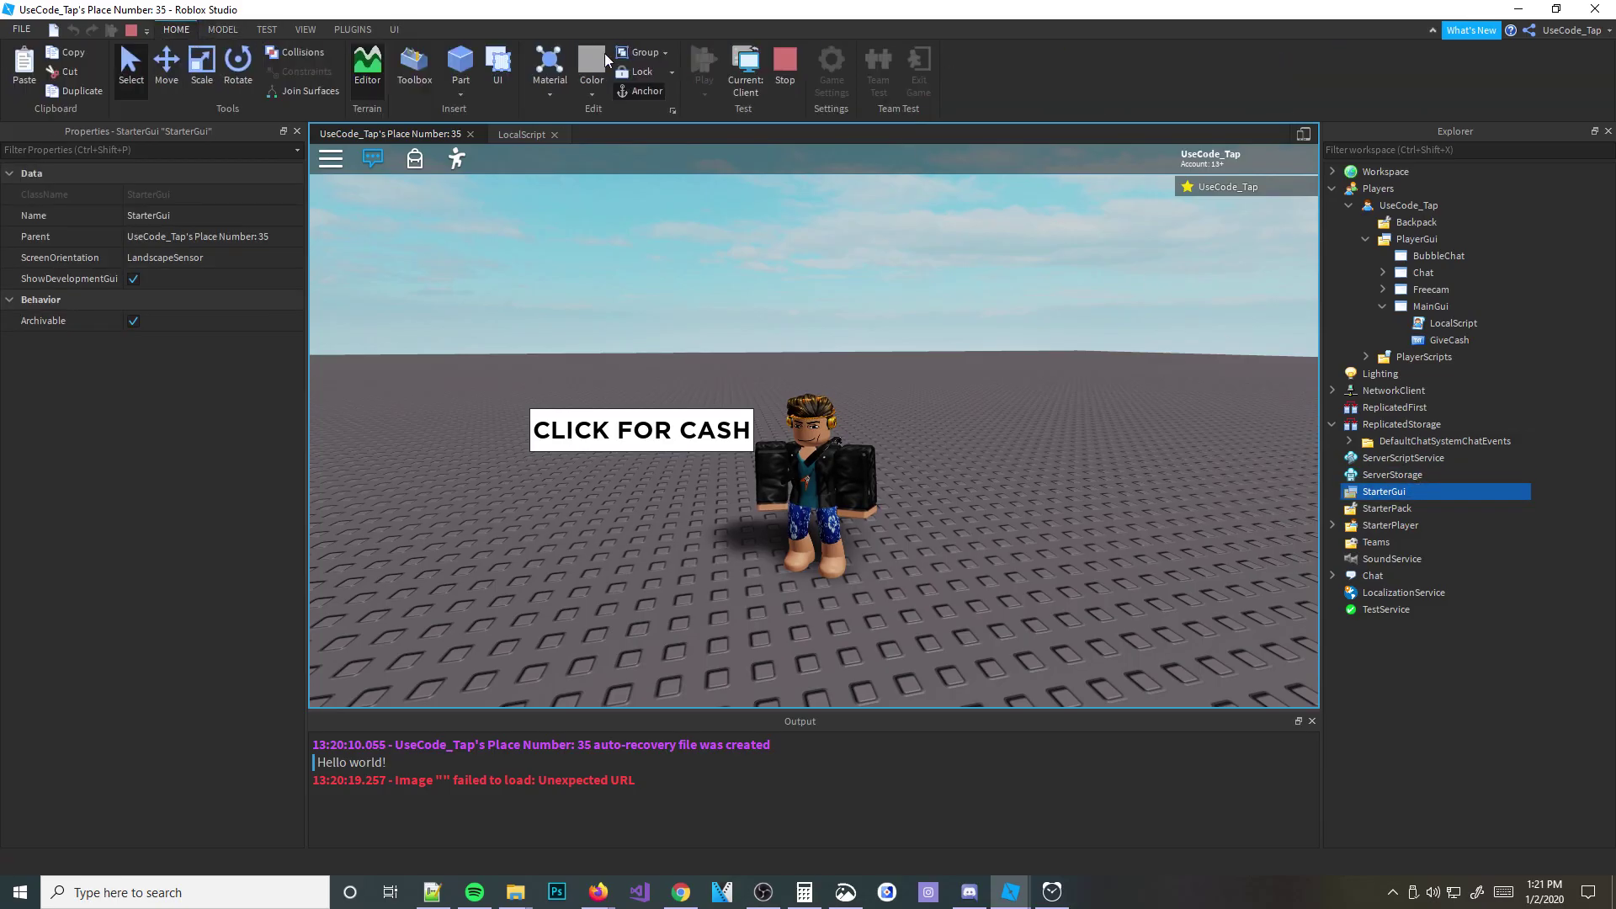
left_click(1448, 271)
left_click(1389, 238)
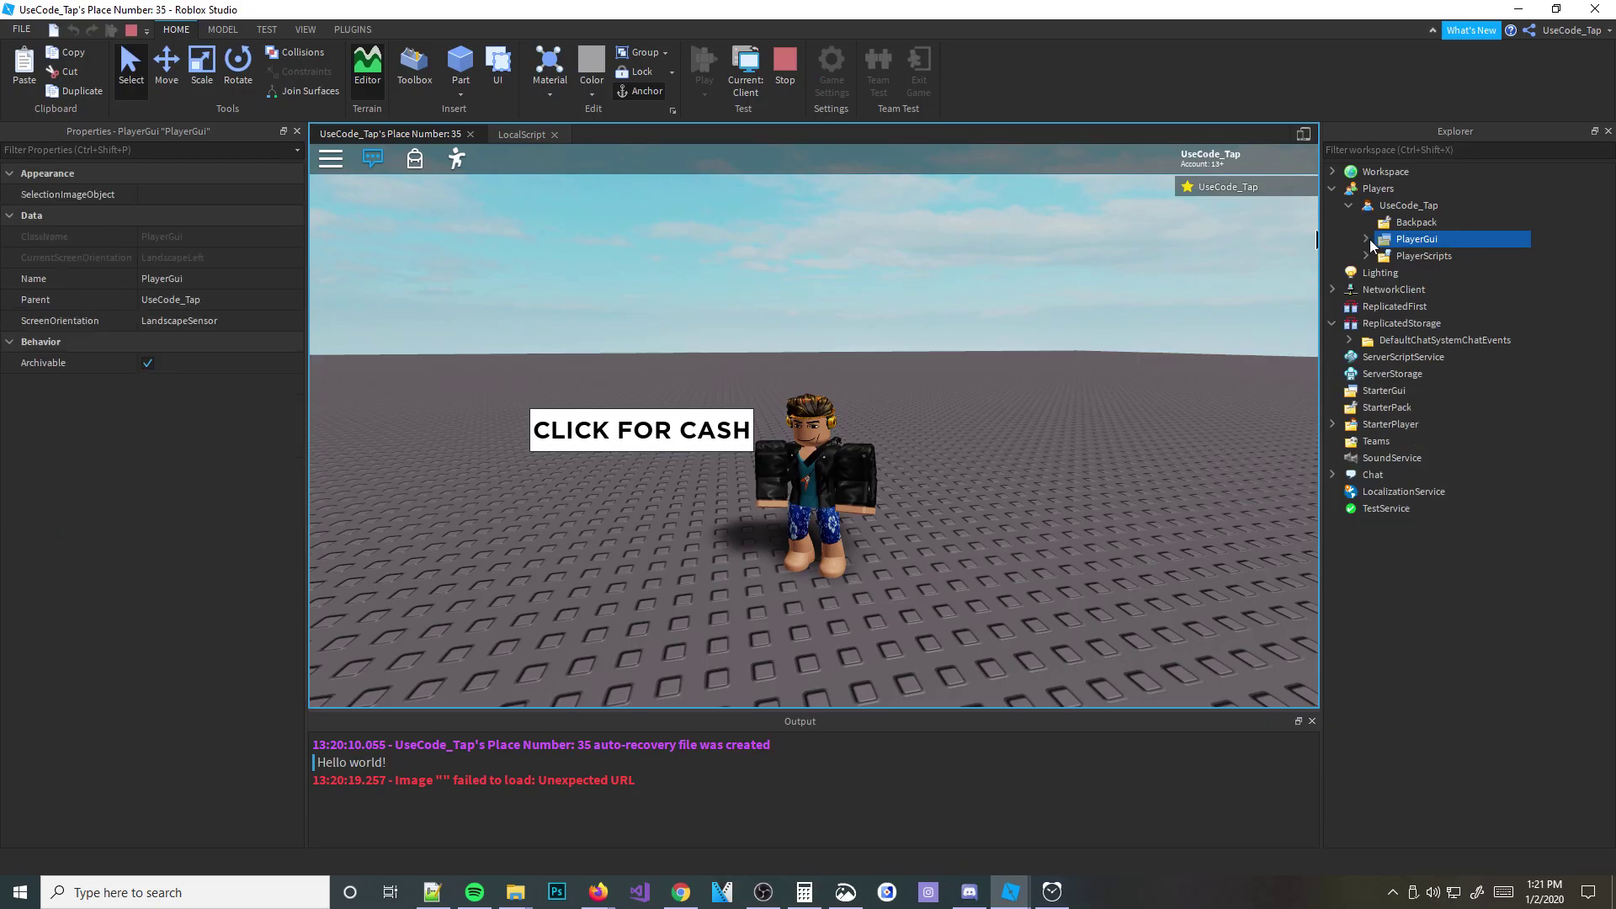
left_click(1401, 323)
left_click(1382, 305)
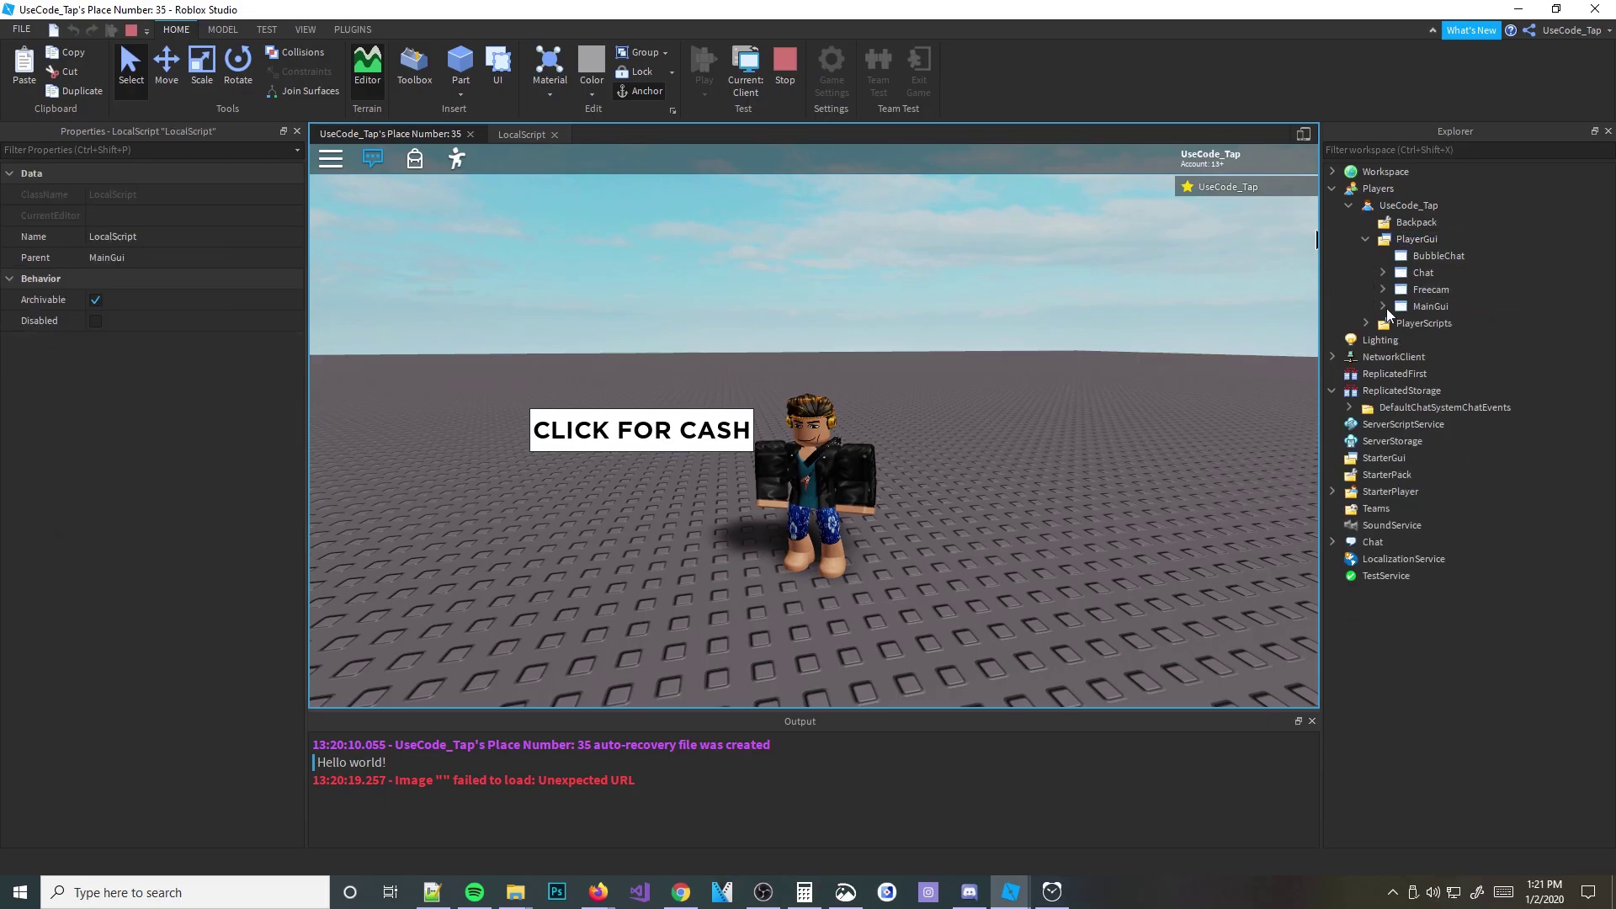
left_click(1383, 458)
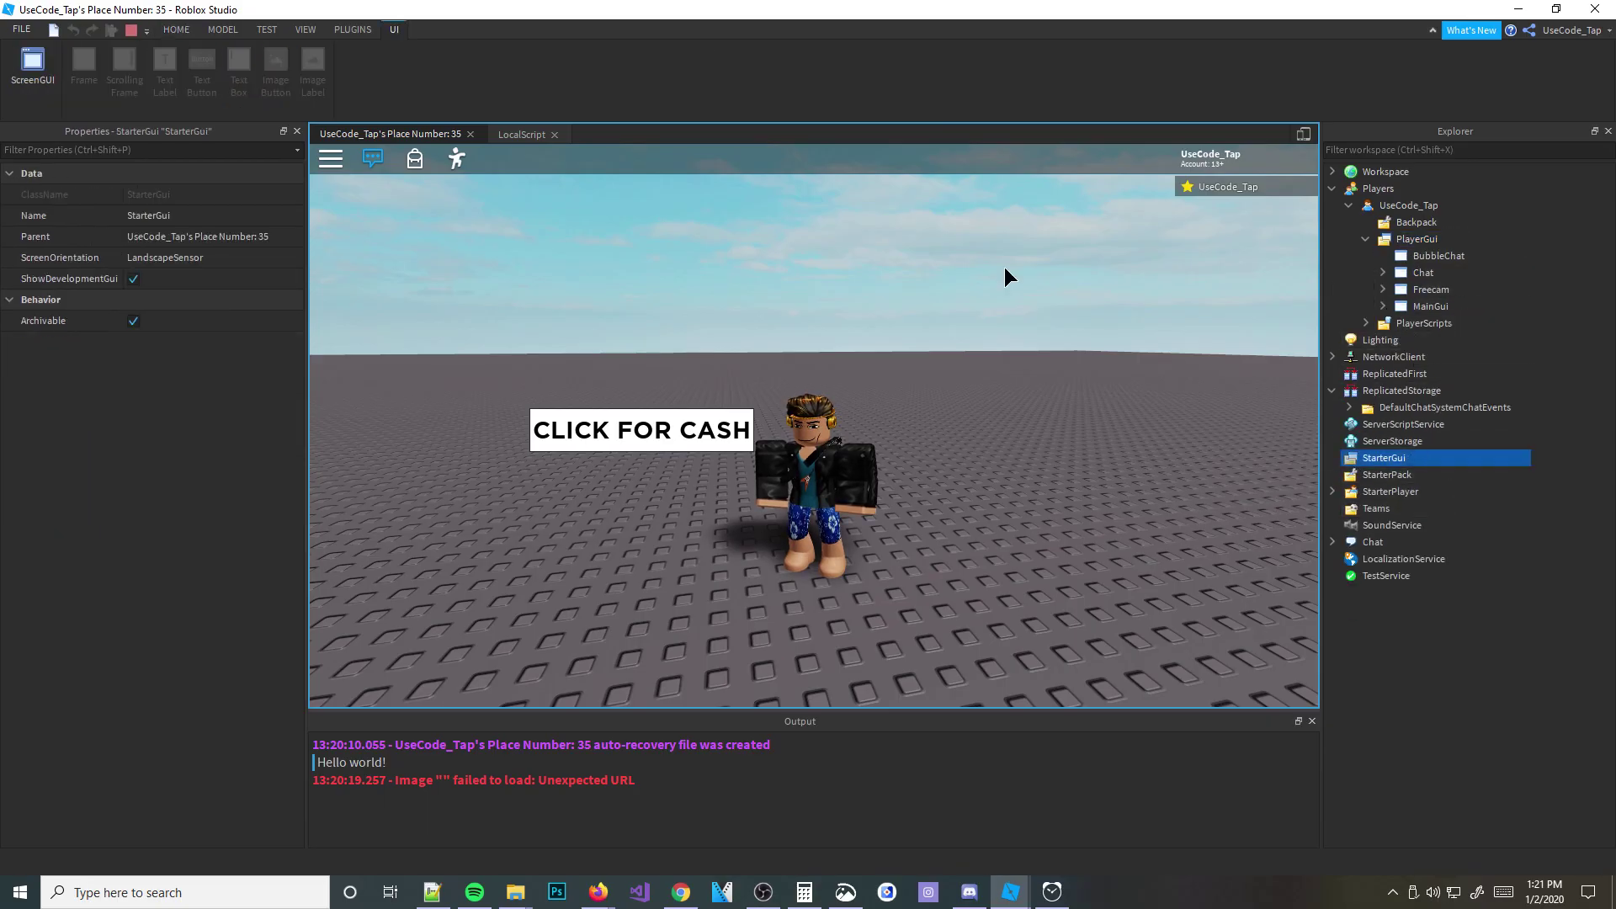
left_click(303, 30)
left_click(1414, 238)
left_click(1384, 306)
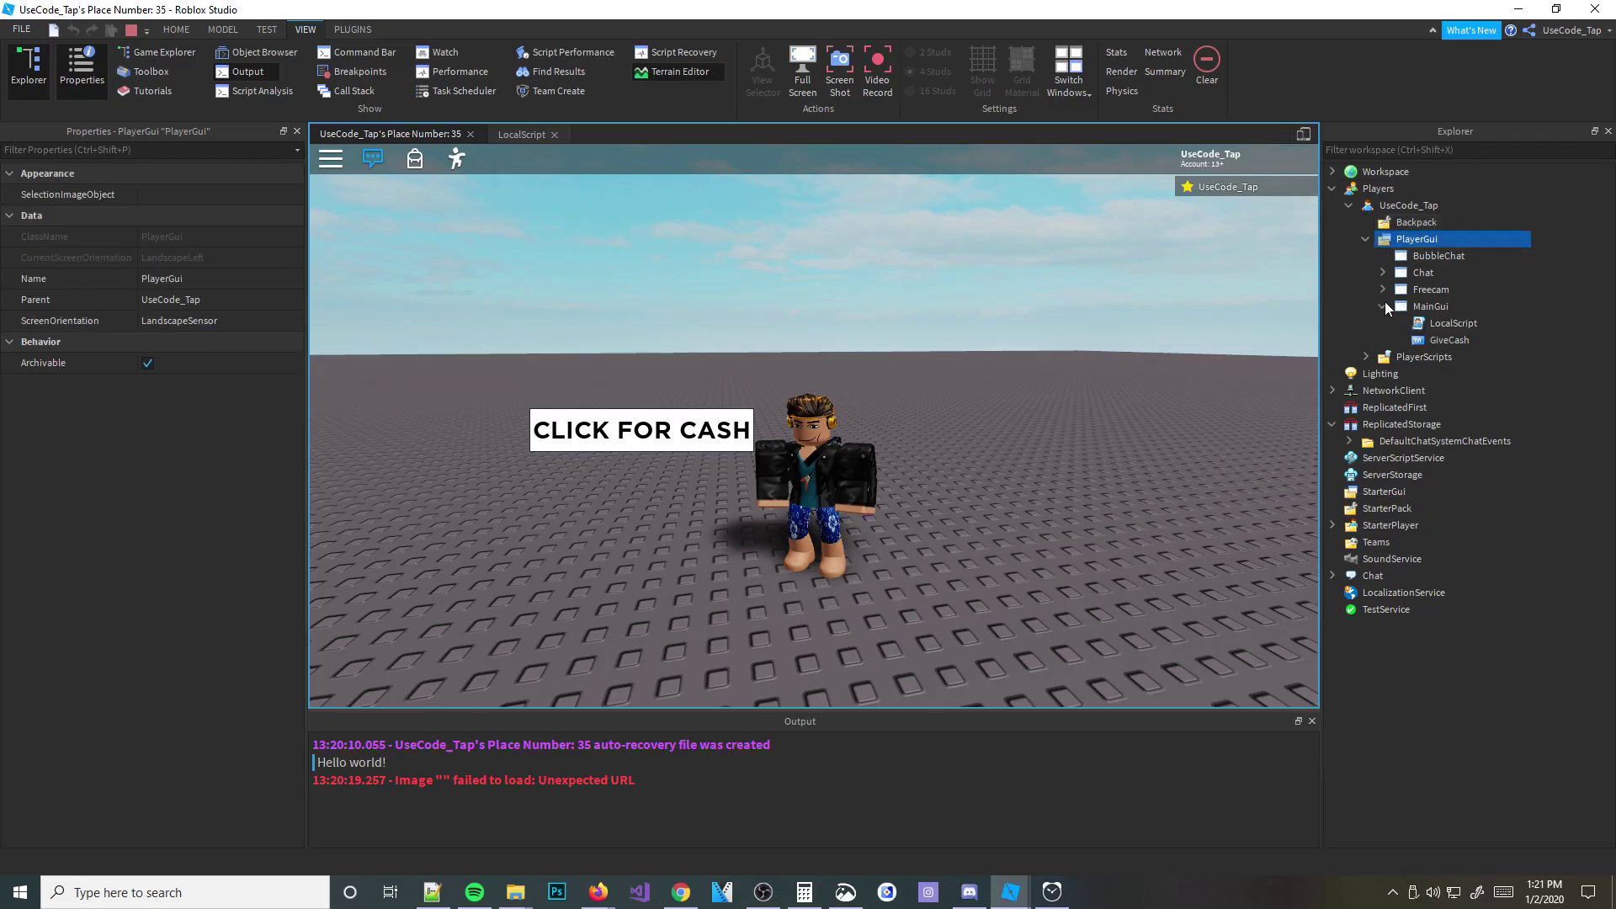
Step: Browse the player's entry in the running game and inspect its MainGui
left_click(1387, 205)
double_click(1387, 205)
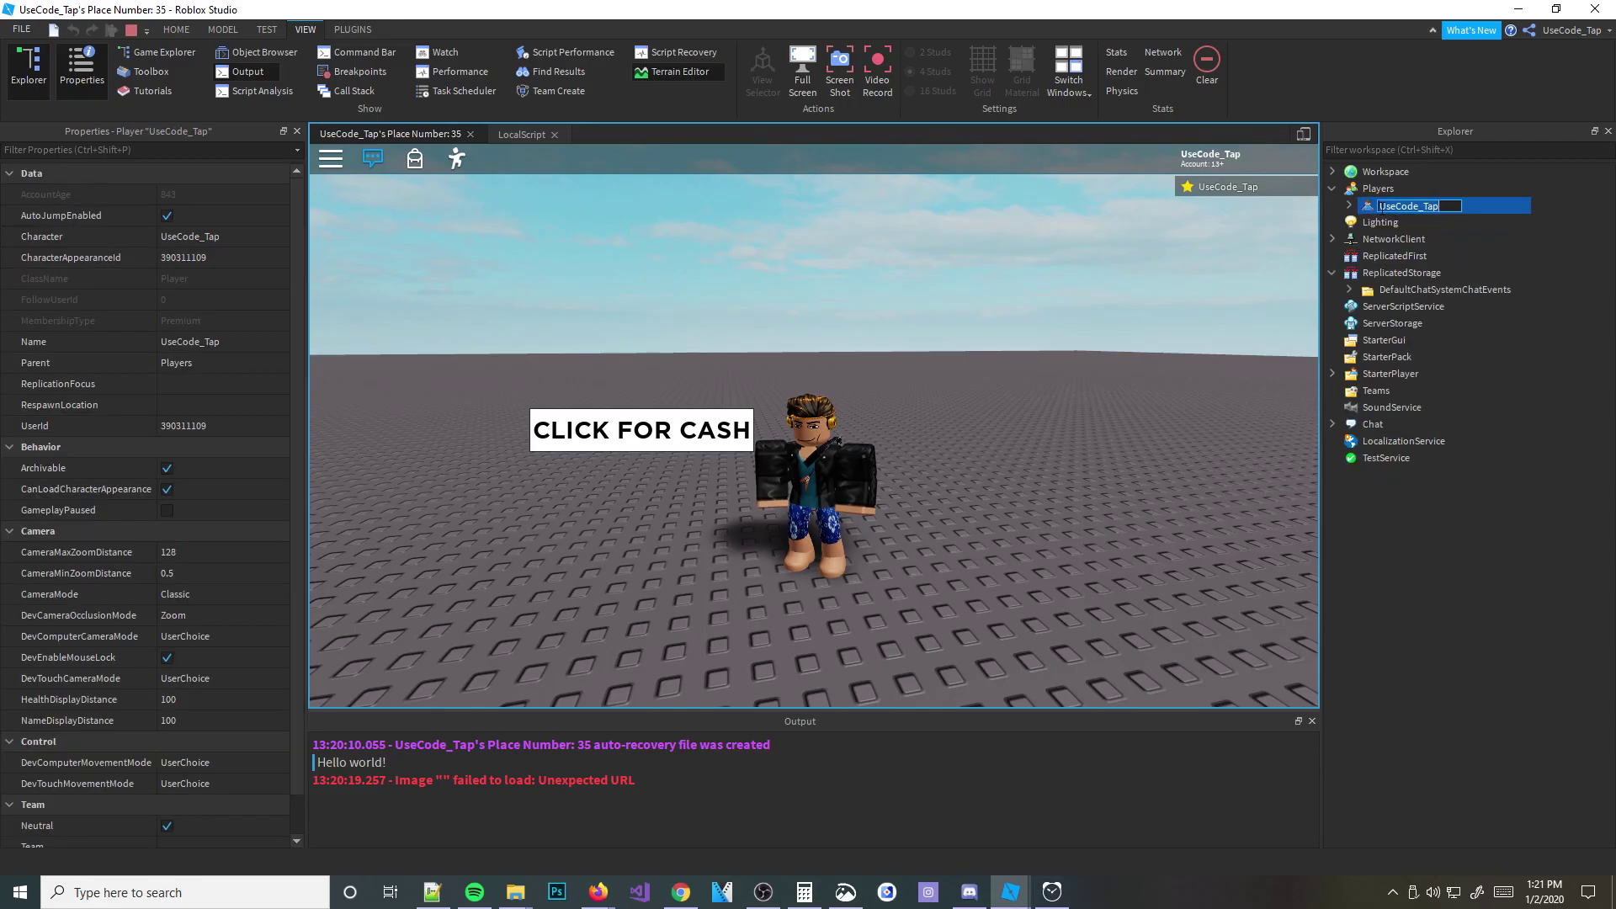
left_click(1393, 209)
left_click(1399, 223)
left_click(1349, 206)
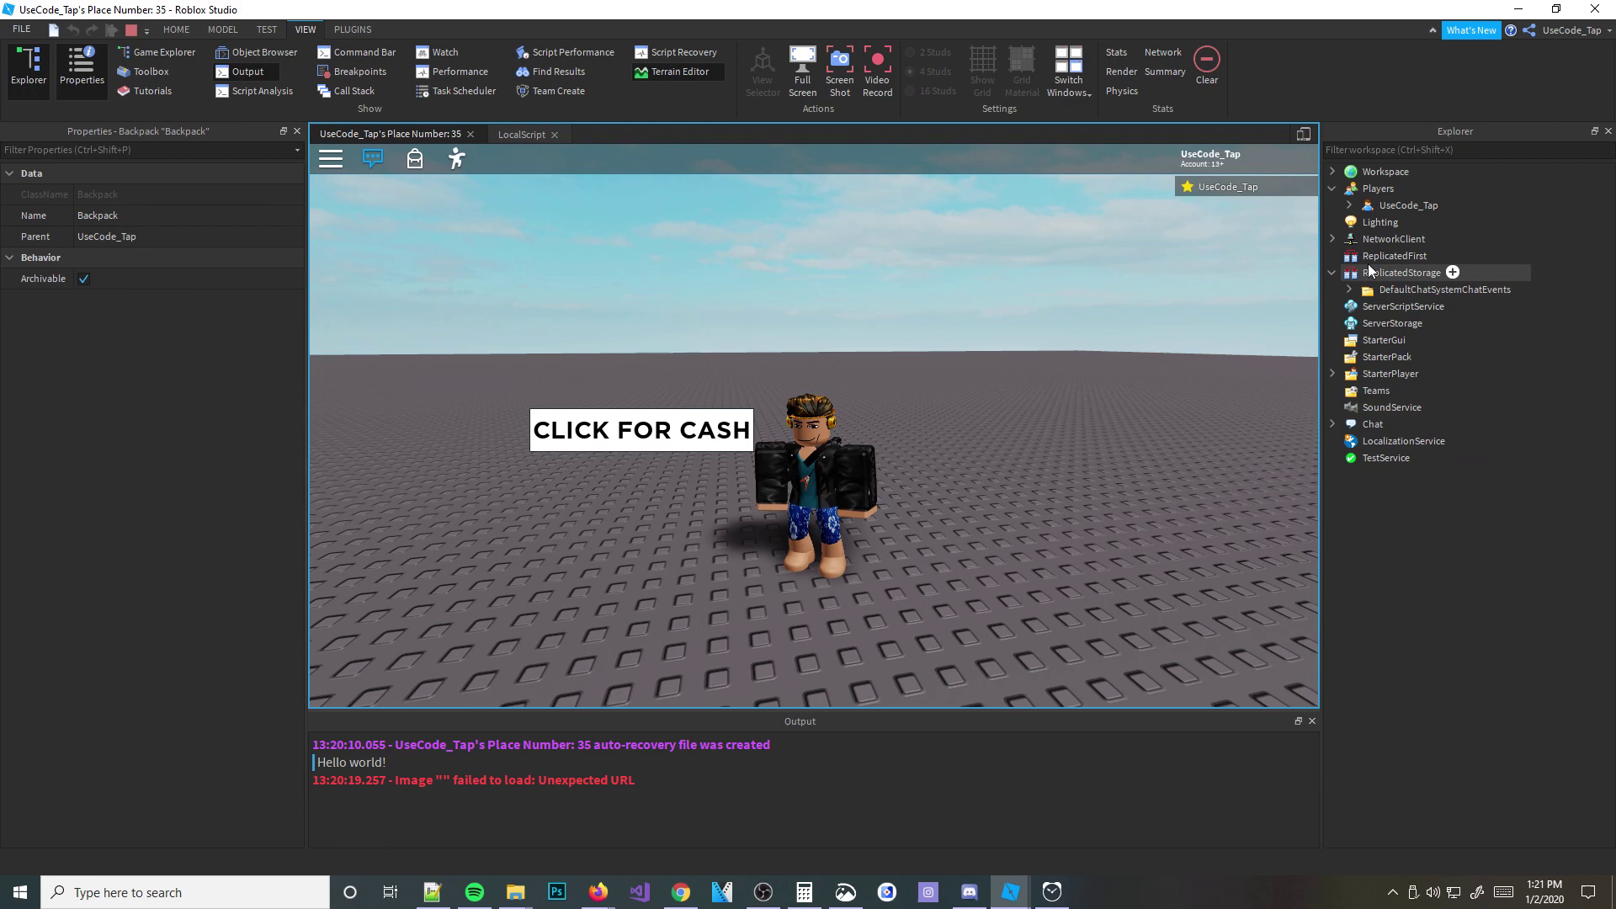
left_click(1431, 306)
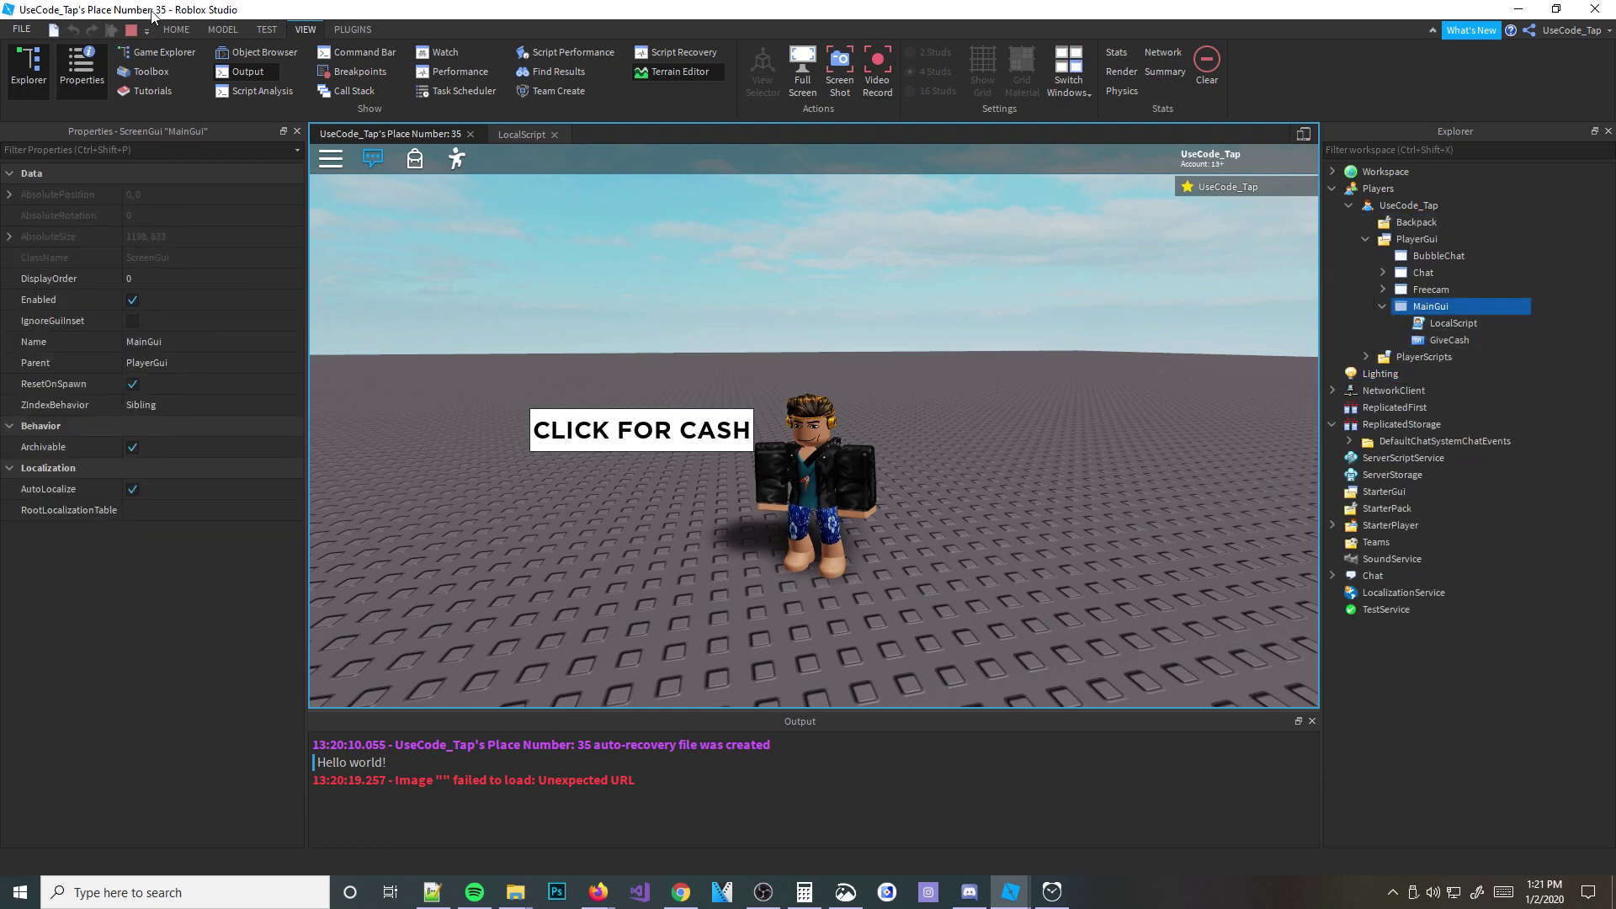
left_click(176, 27)
Step: Stop the play test and glance at the LocalScript's code before returning to the scene
left_click(786, 66)
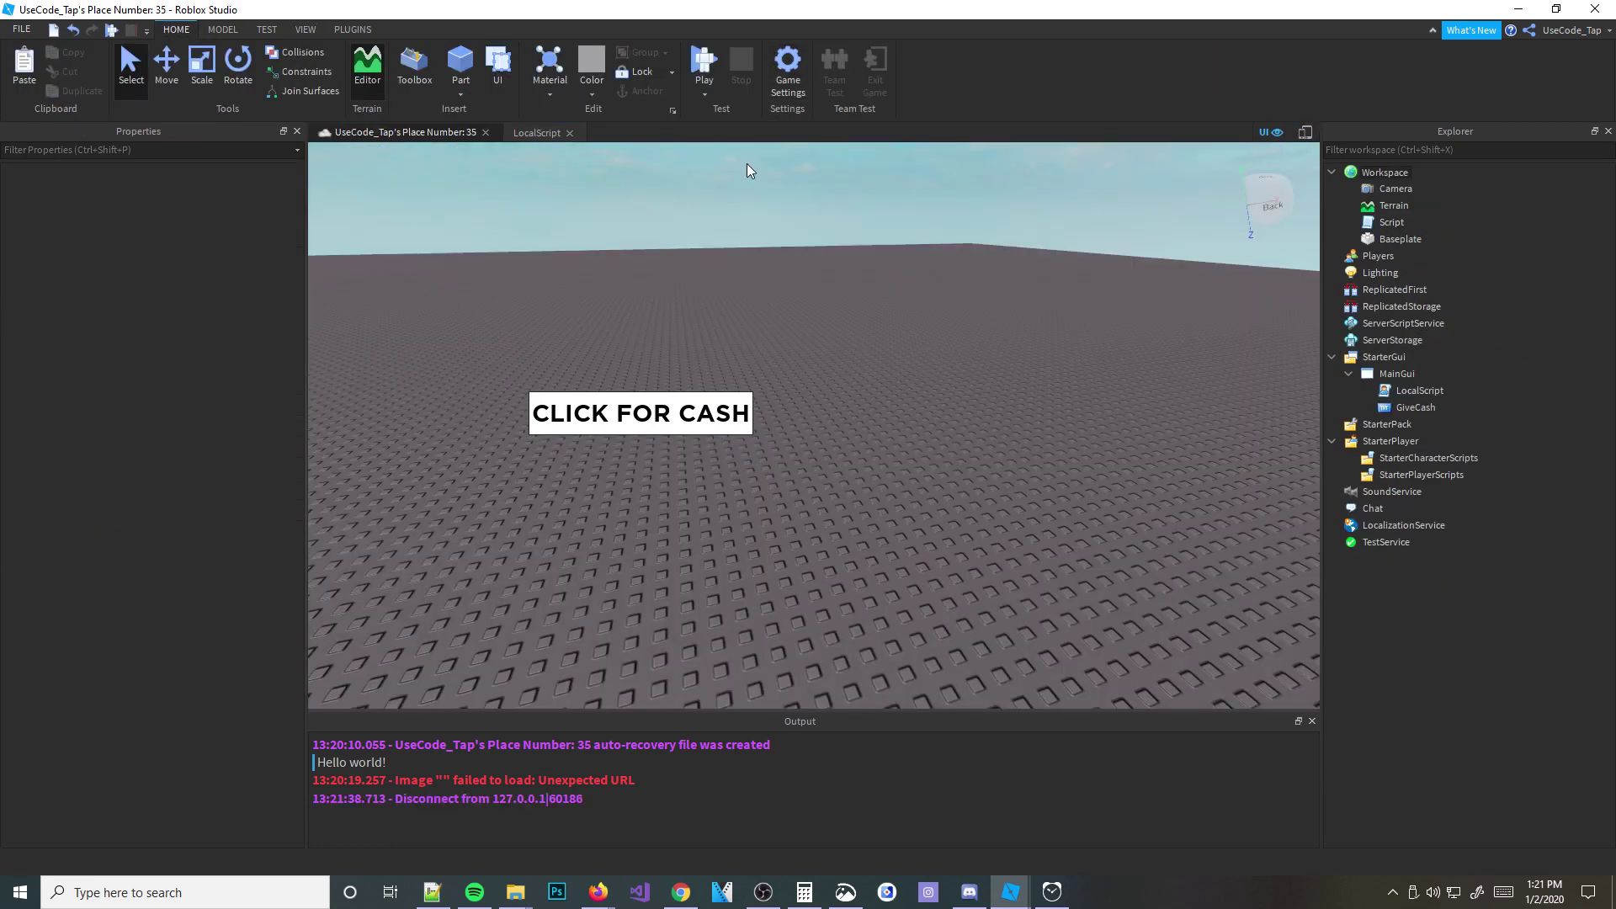
left_click(518, 129)
left_click(428, 129)
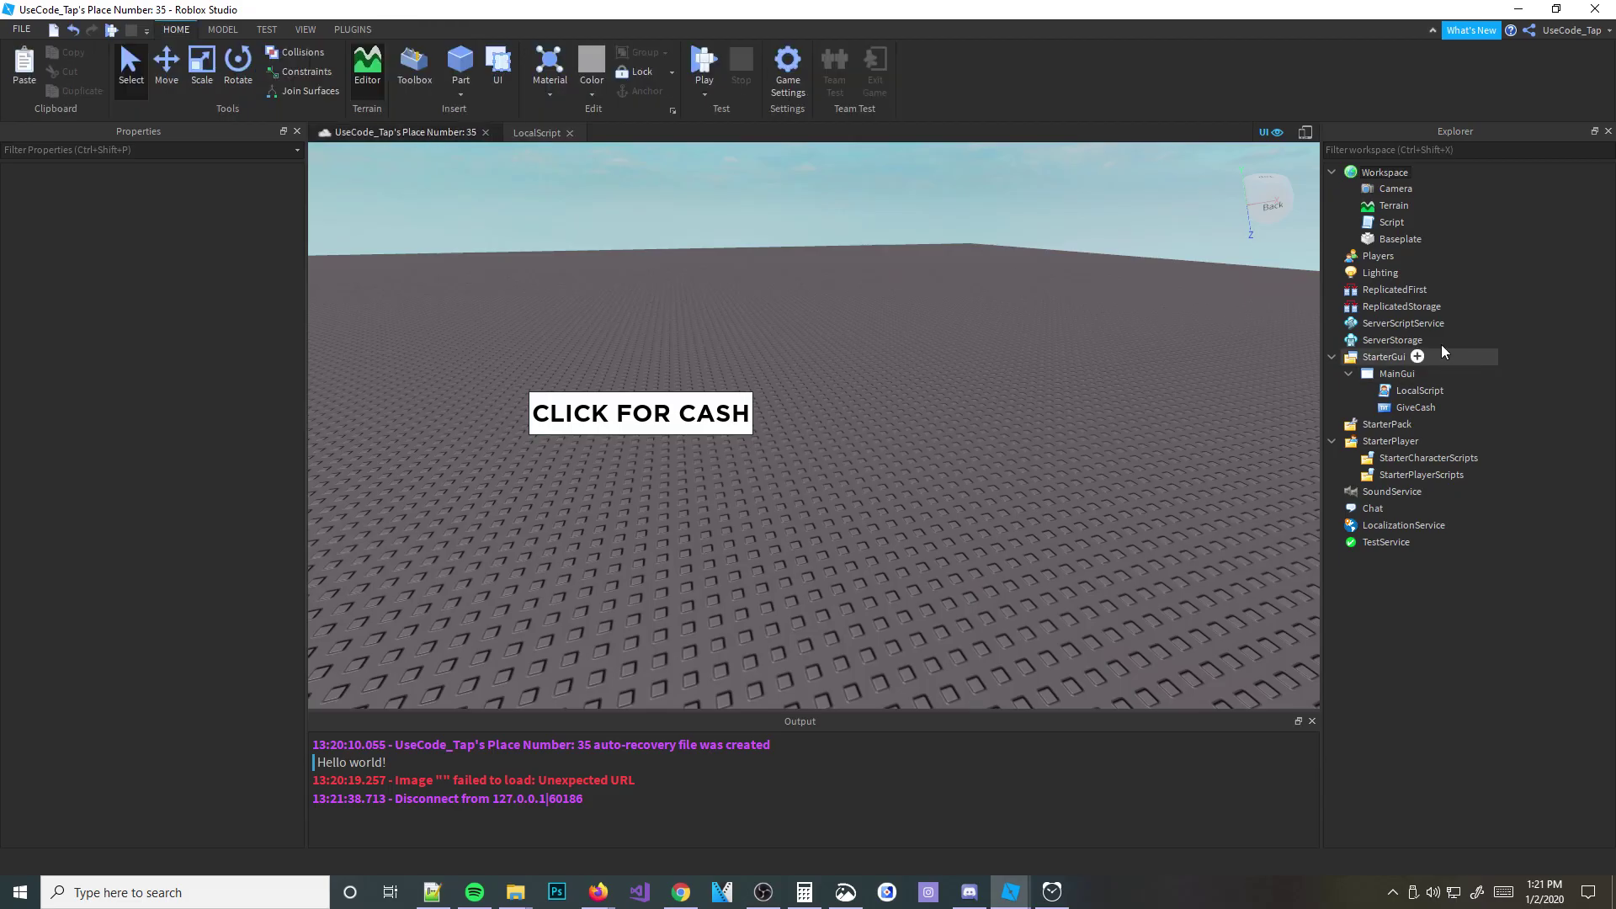
right_click_drag(690, 396, 862, 490)
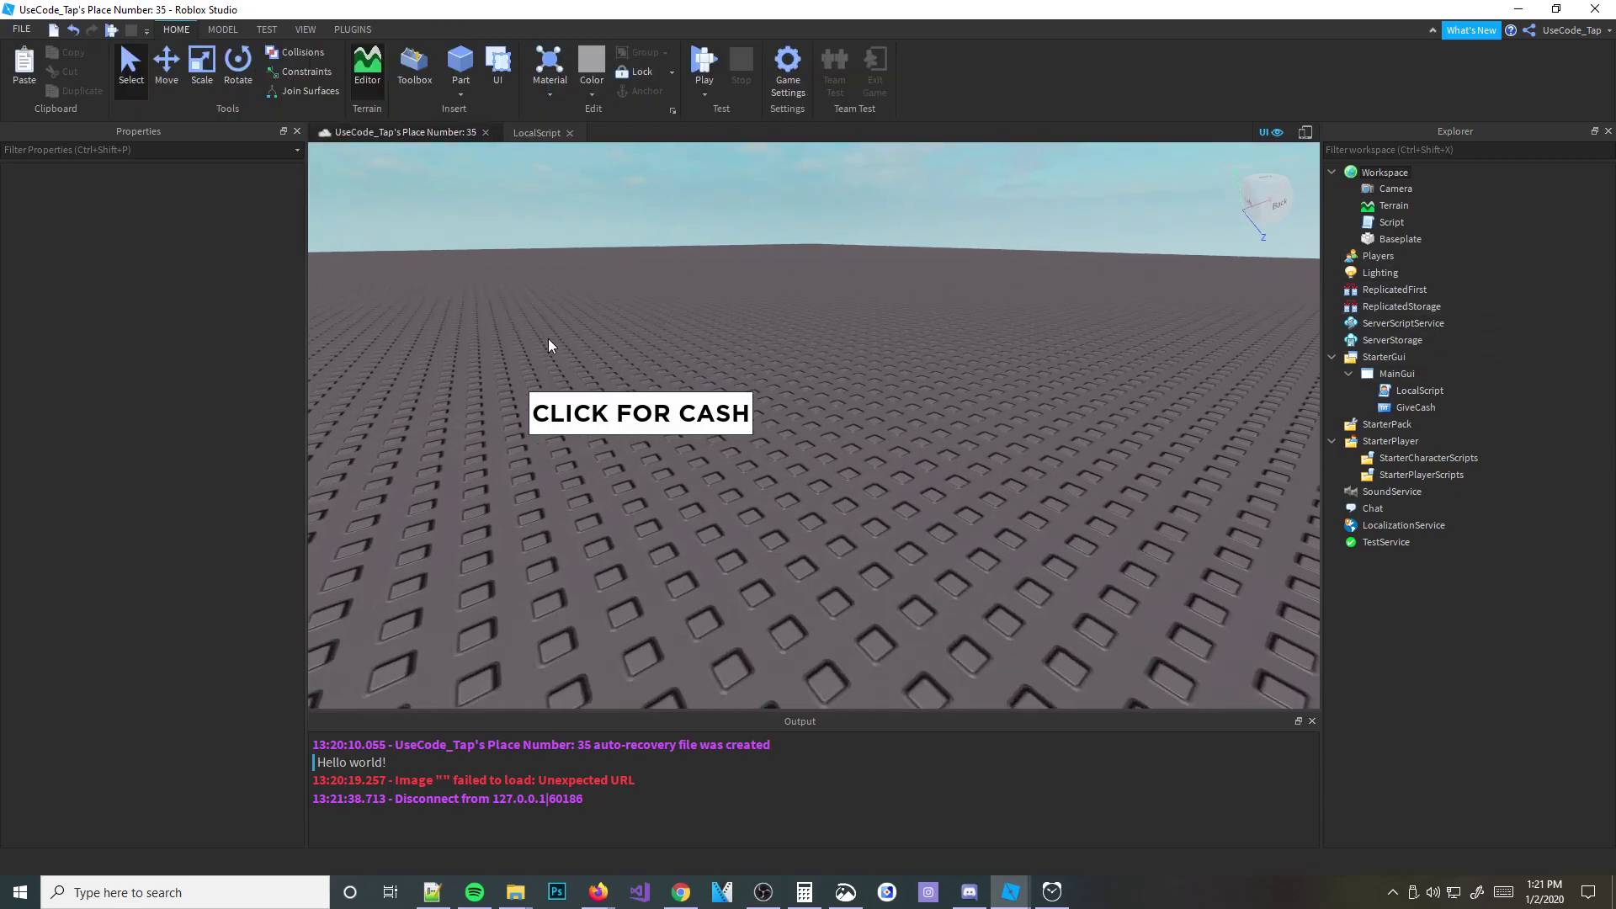
left_click(535, 132)
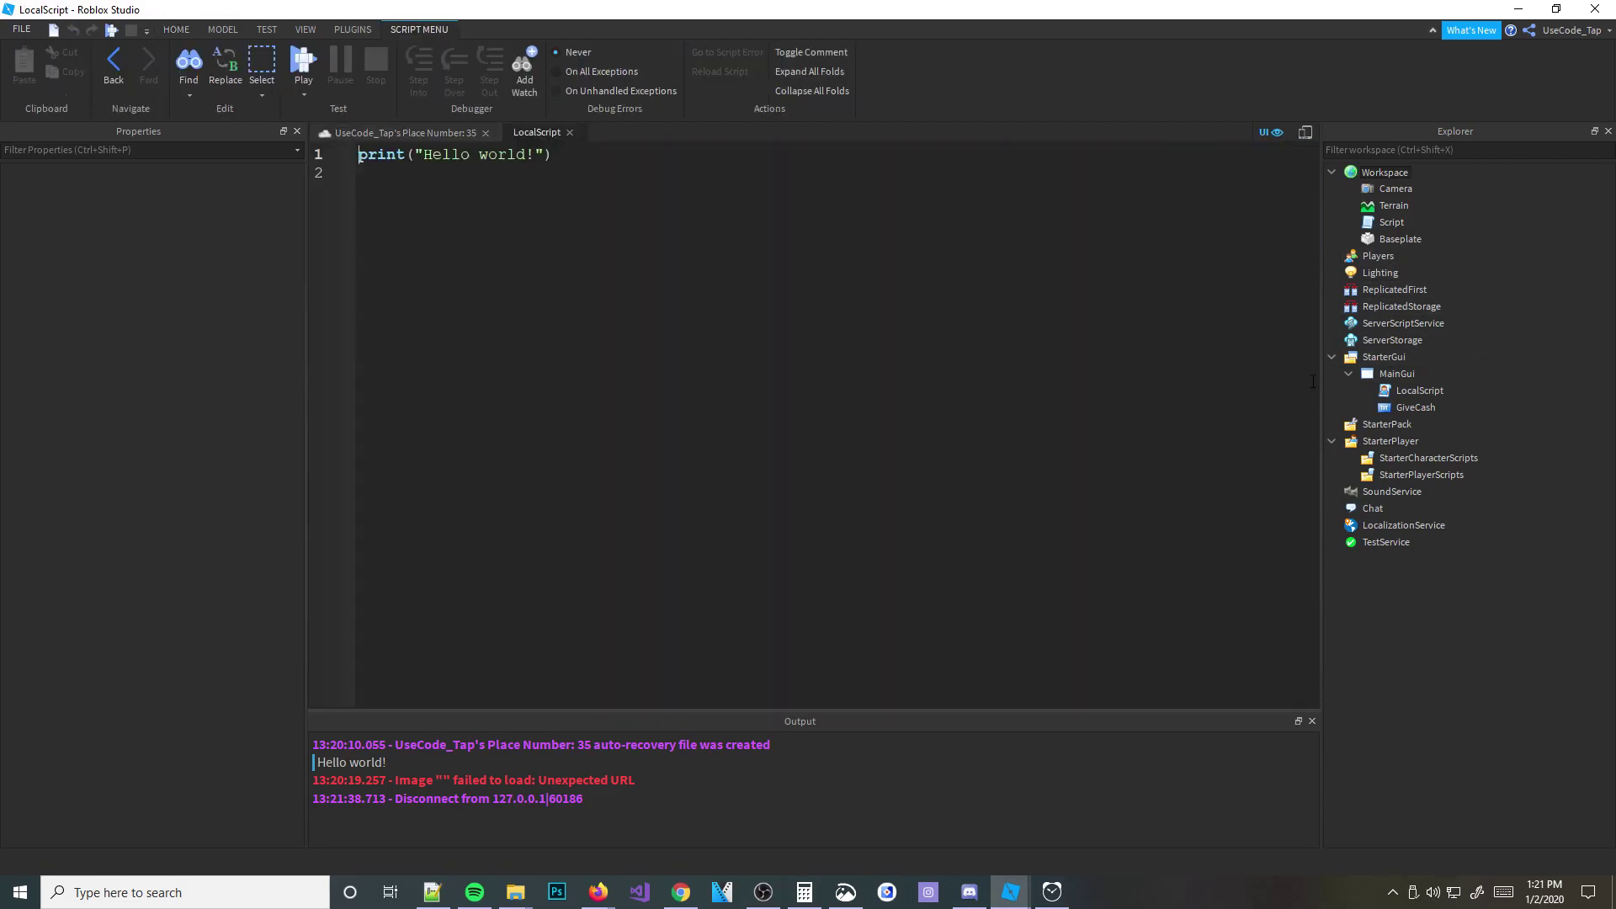
left_click(569, 133)
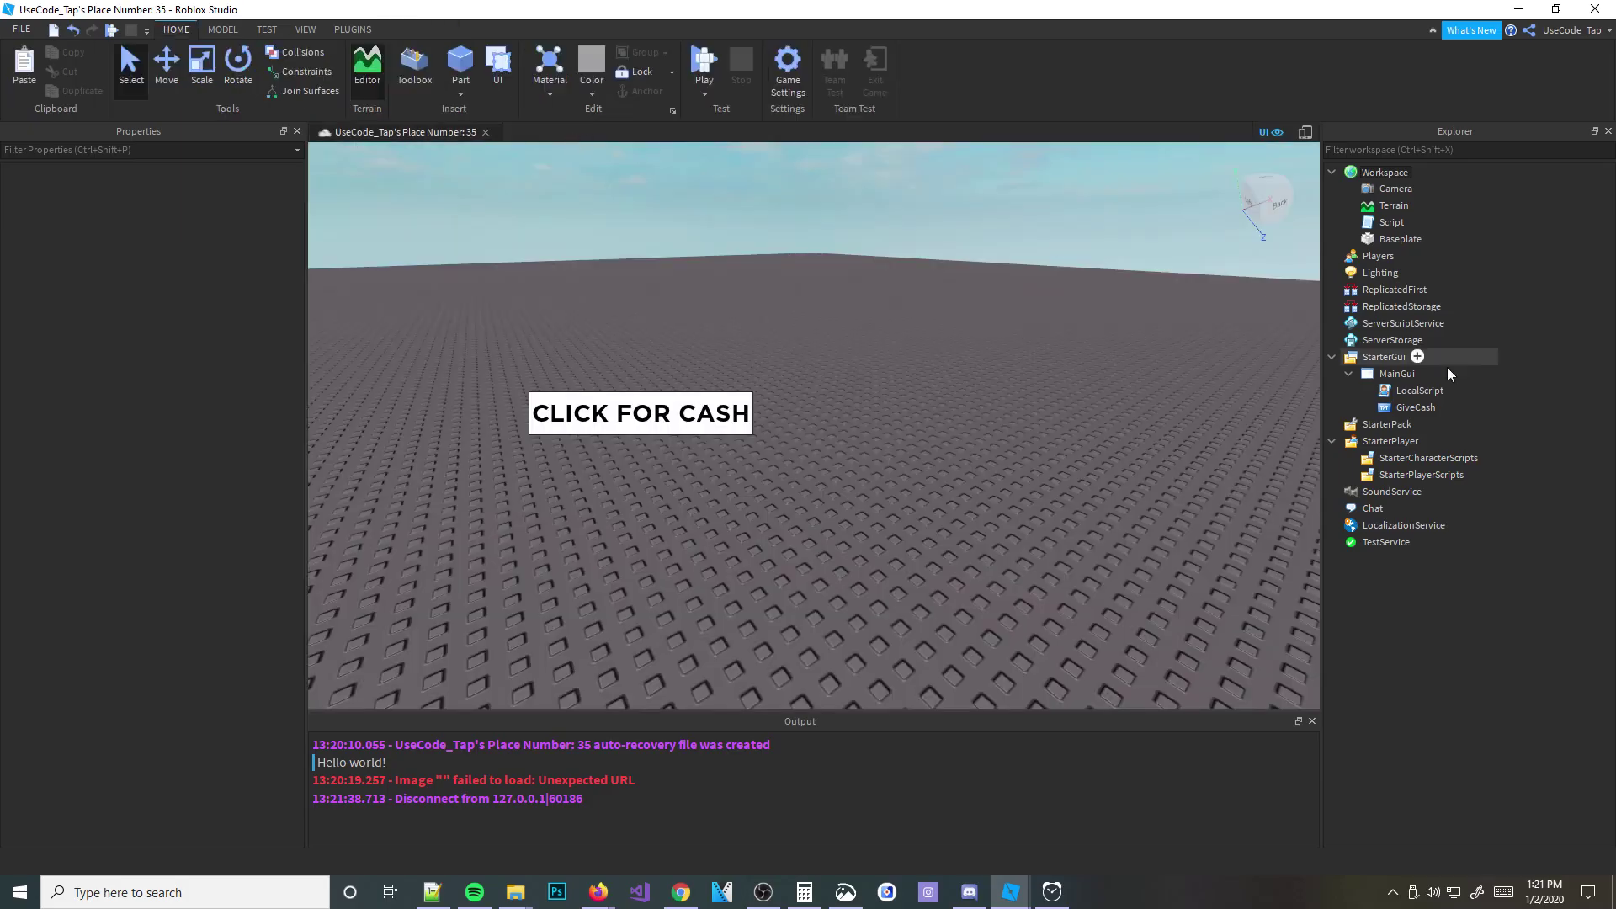
Step: Change the GiveCash button's label text to 'Click to feel good'
left_click(1396, 375)
left_click(1393, 408)
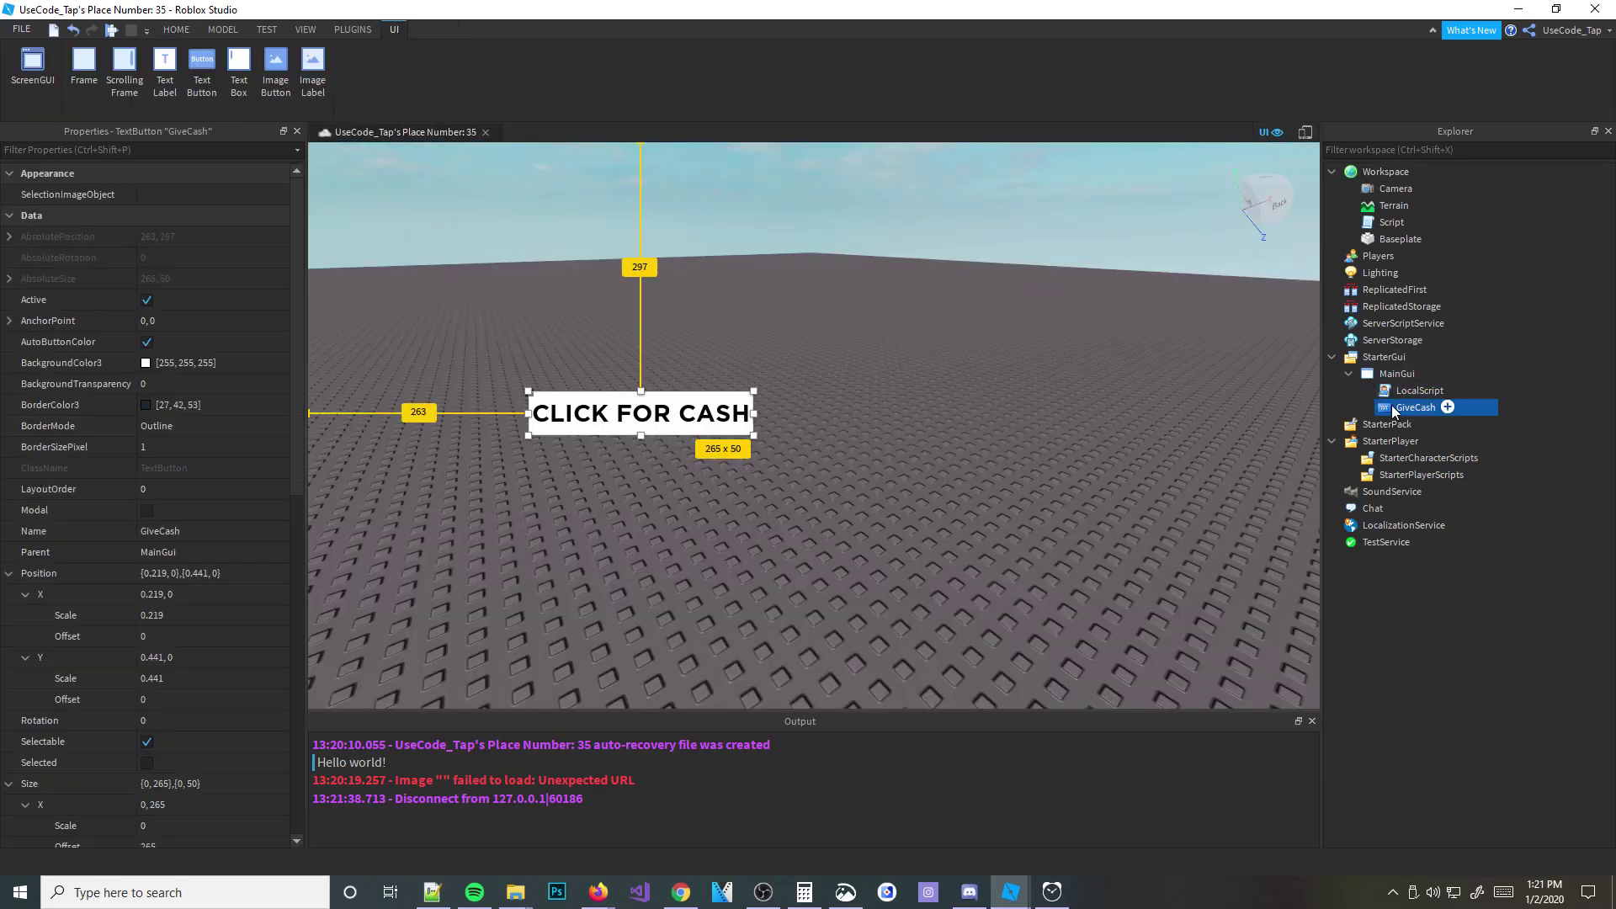
left_click(1397, 374)
left_click(1415, 407)
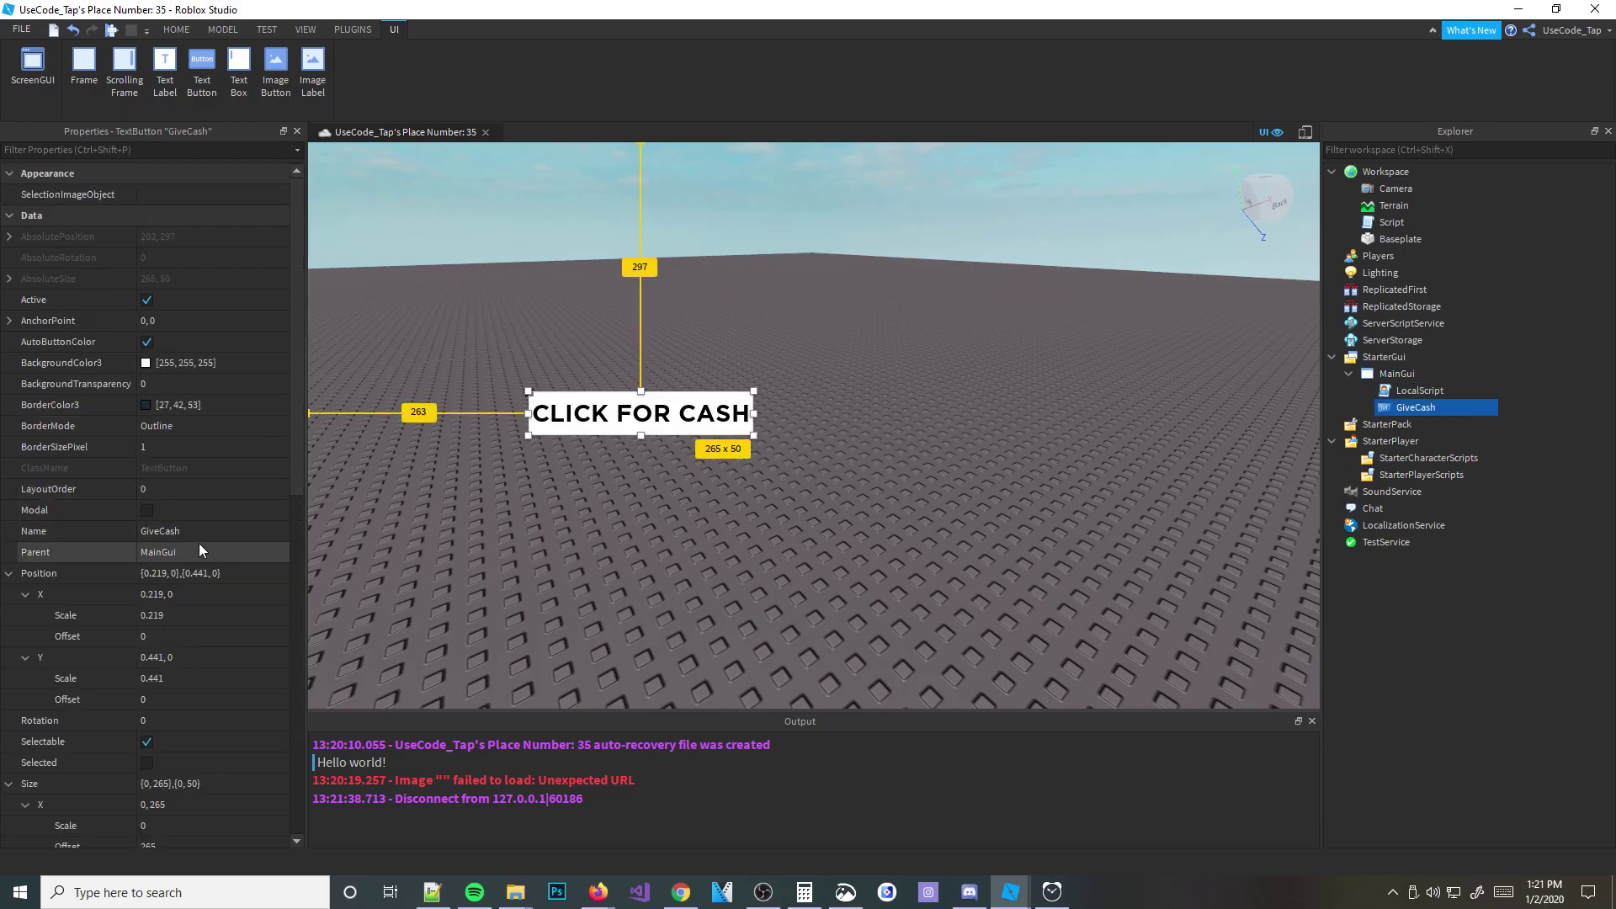
scroll(194, 544, "down", 10)
left_click(178, 594)
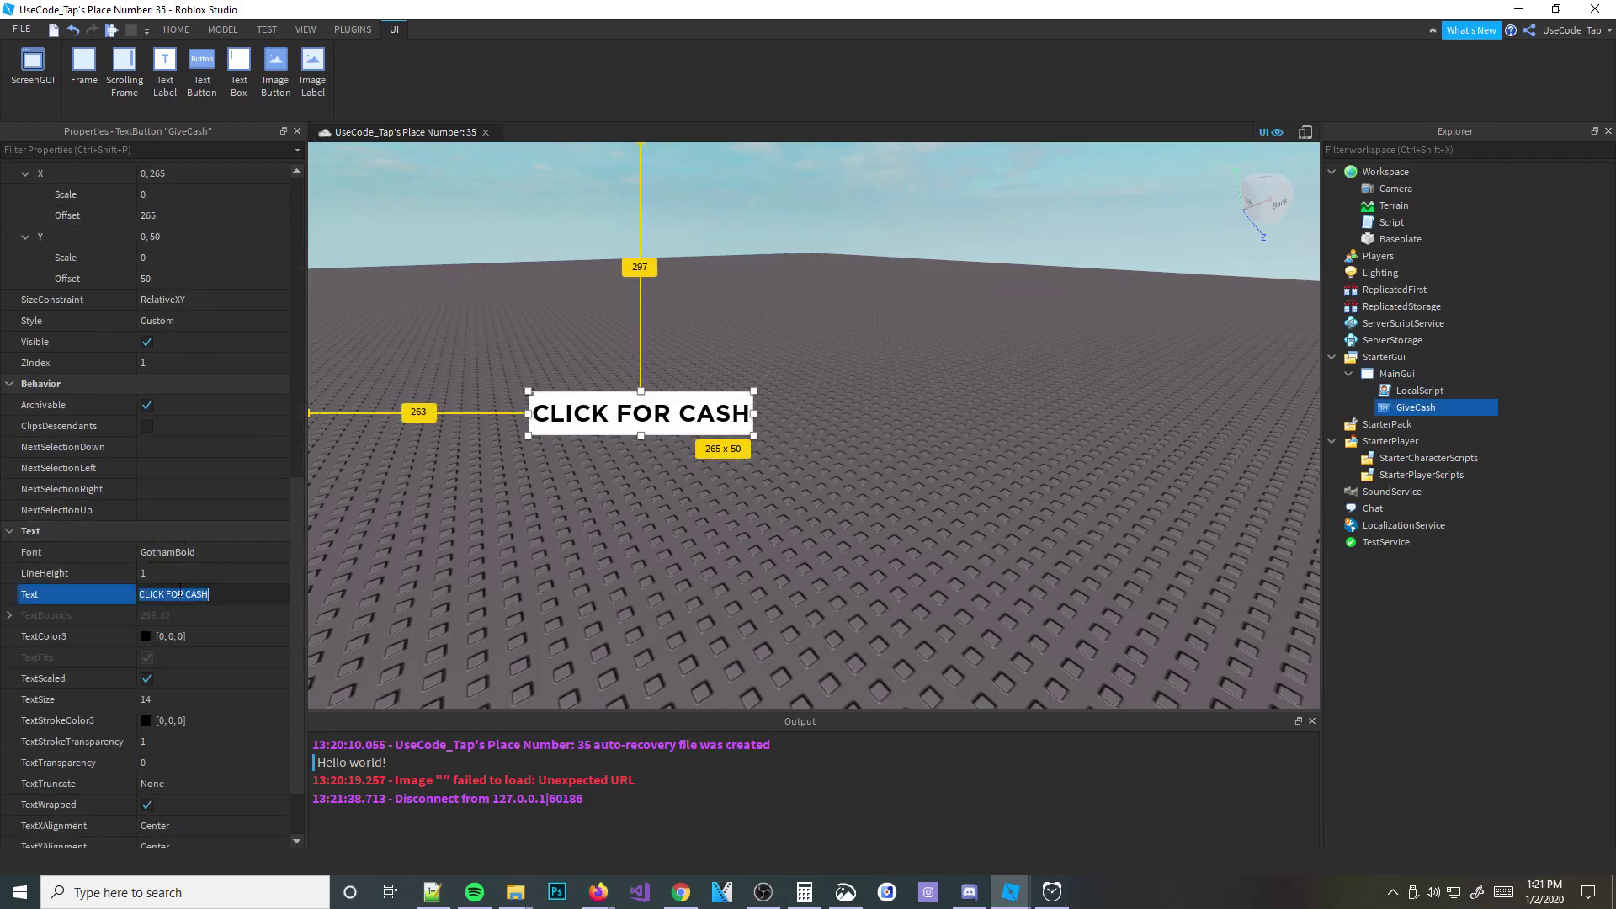
type("CLCIK TO")
key("ctrl+a")
type("Lc")
type("el good")
key("Return")
Step: Rename the GiveCash button to TextButton
left_click(1397, 374)
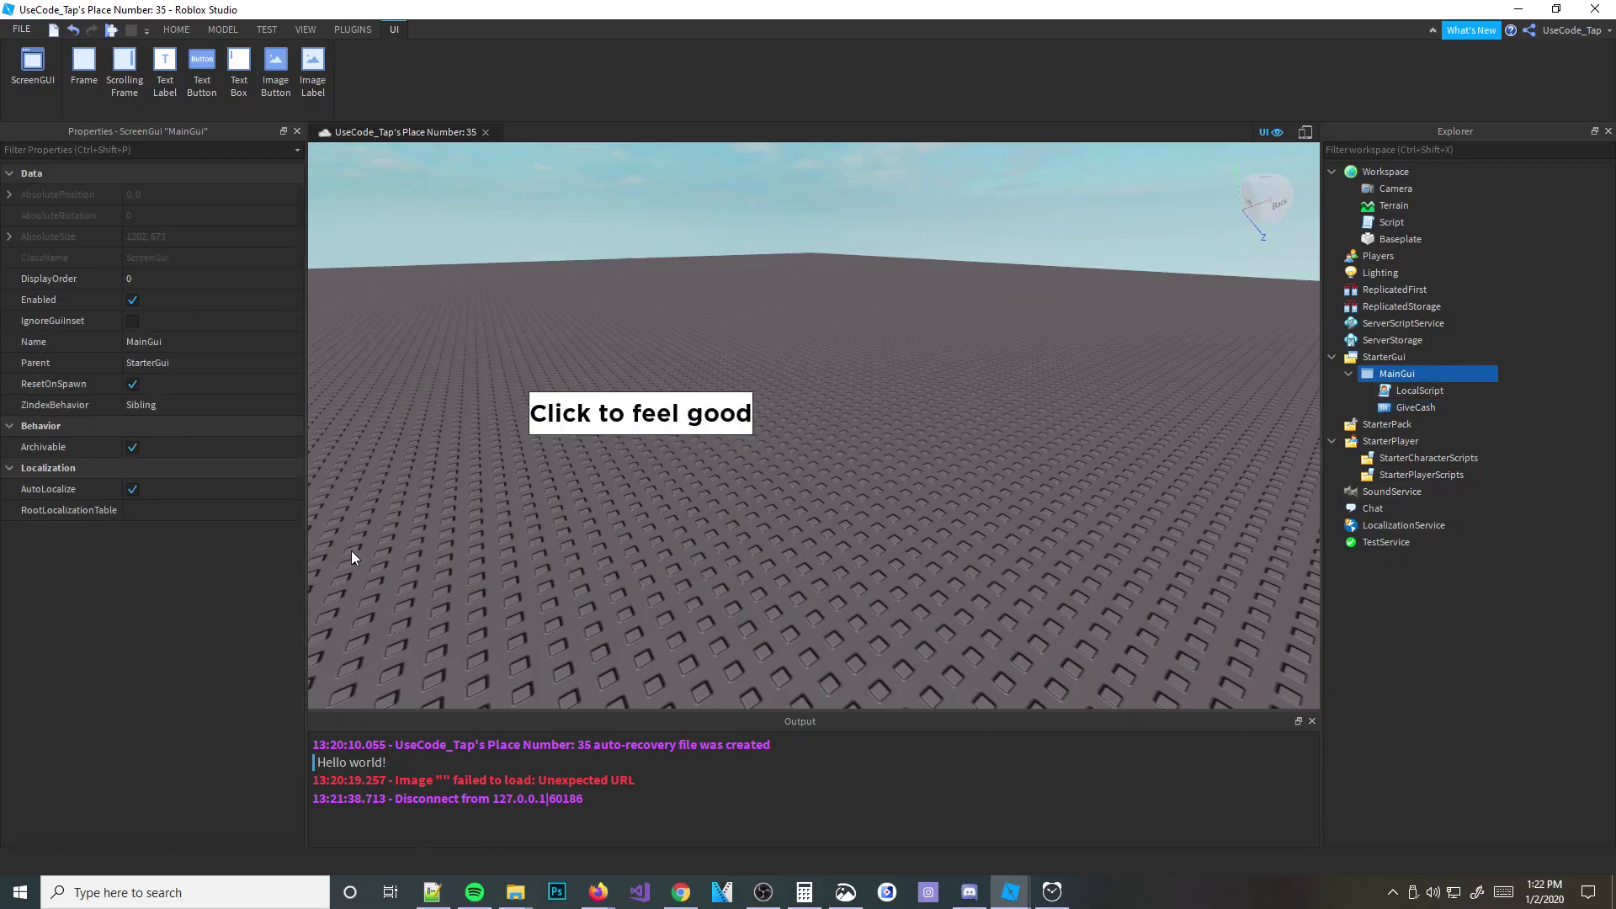
left_click(1411, 407)
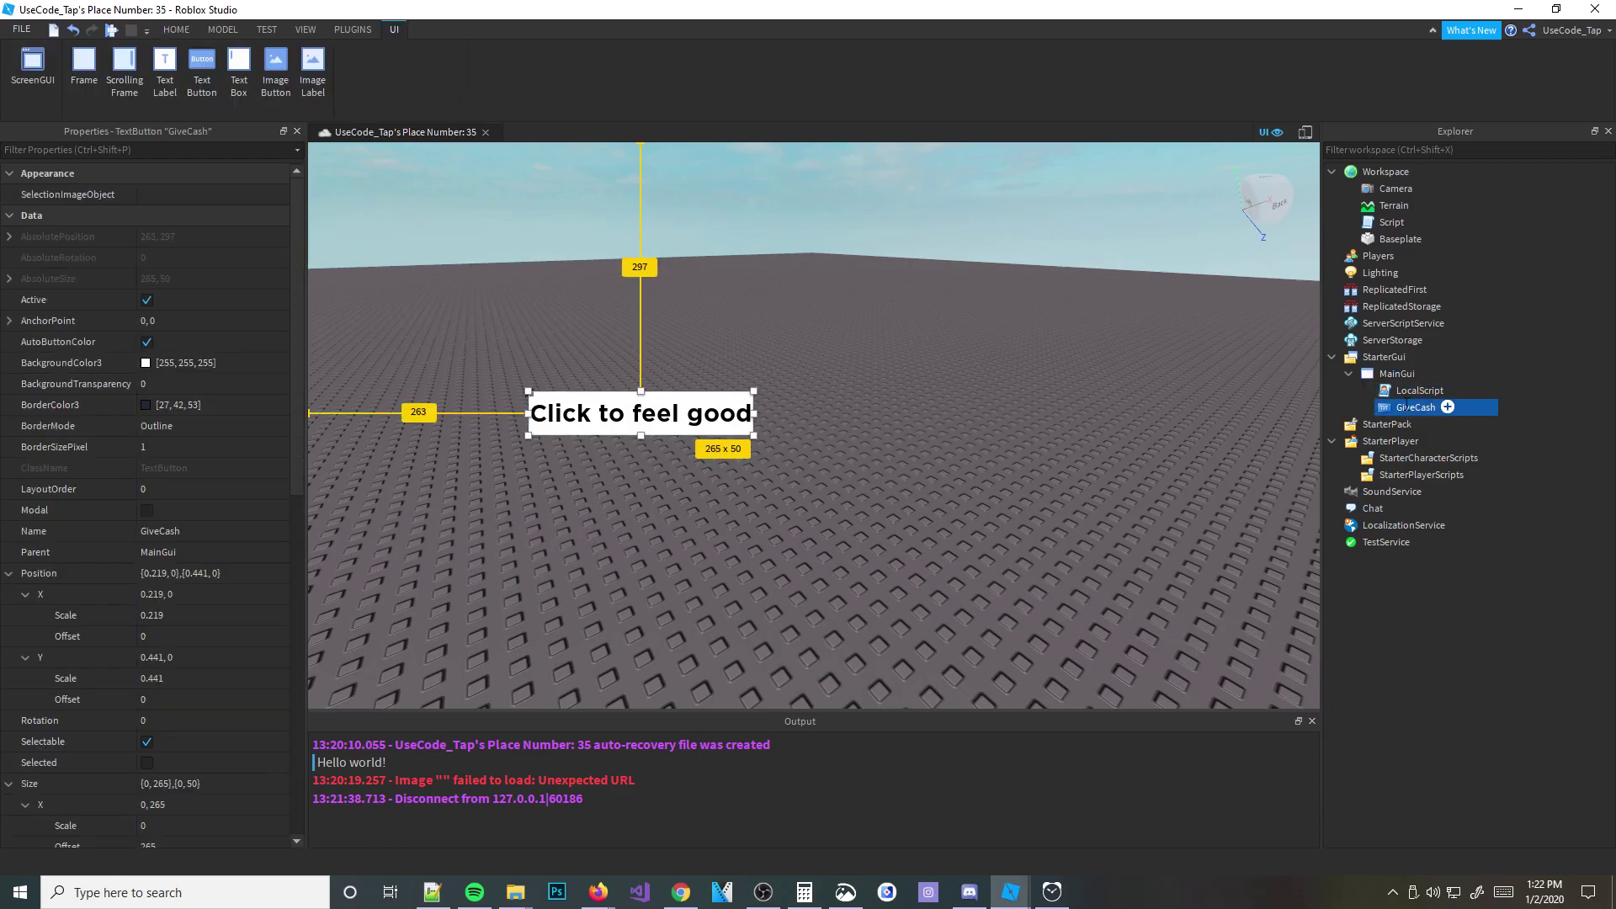
type("Text")
type("Button")
key("Return")
left_click(771, 245)
Step: Replace the LocalScript's print line with variables for MainGui (script.Parent) and its TextButton
double_click(1419, 390)
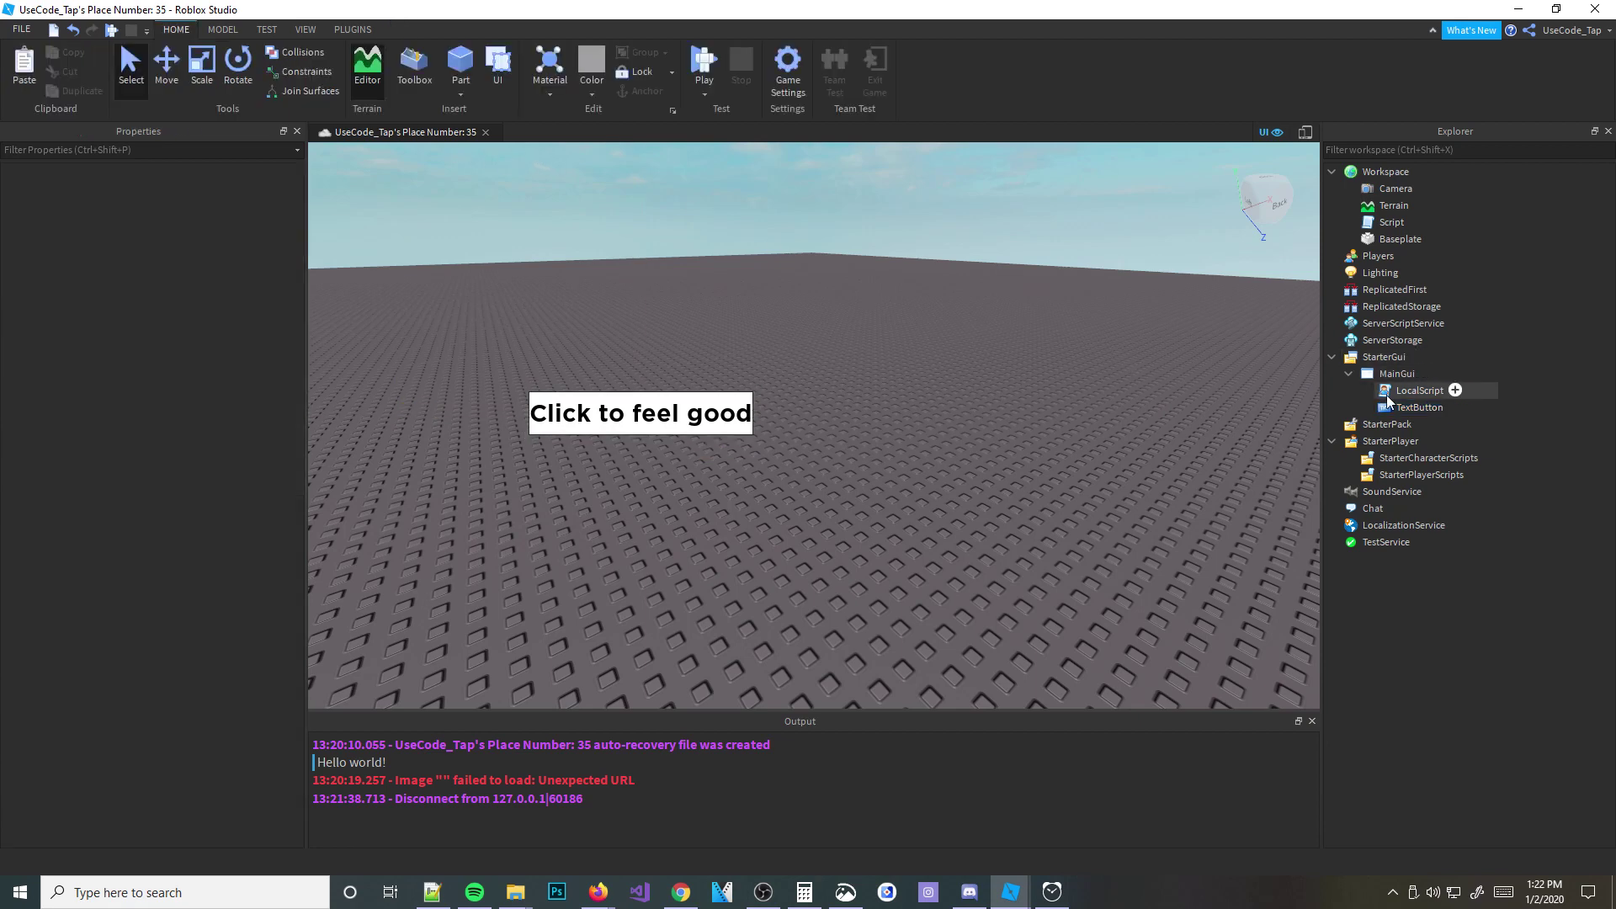
key("ctrl+a")
key("BackSpace")
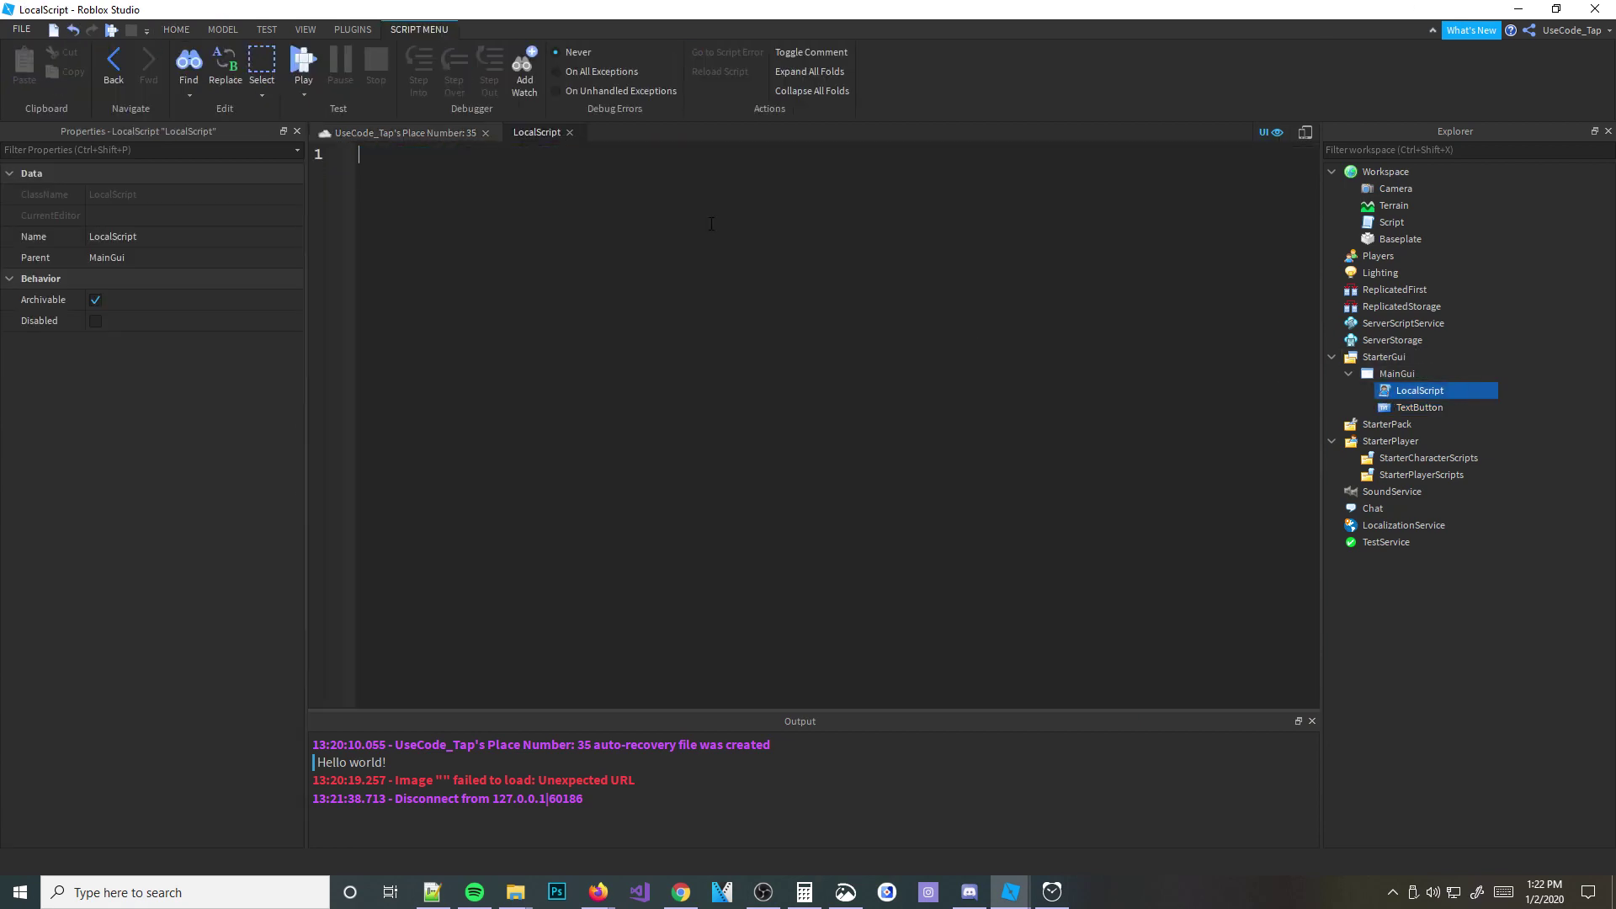
type("local s")
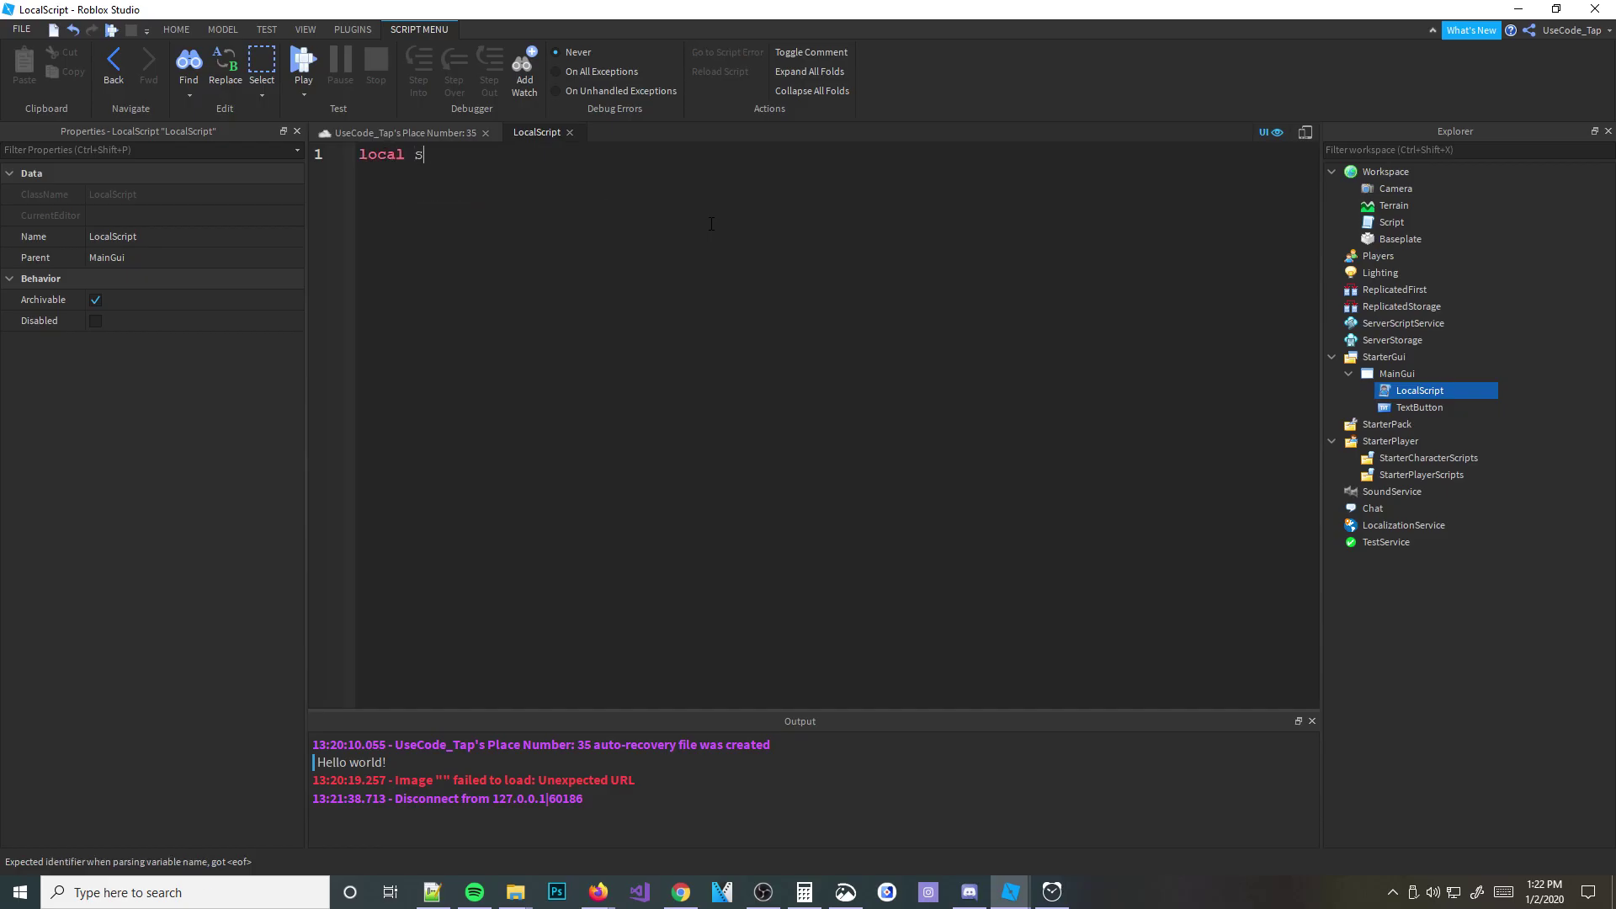
key("BackSpace")
type("MainGui")
type(" = script.Parent ")
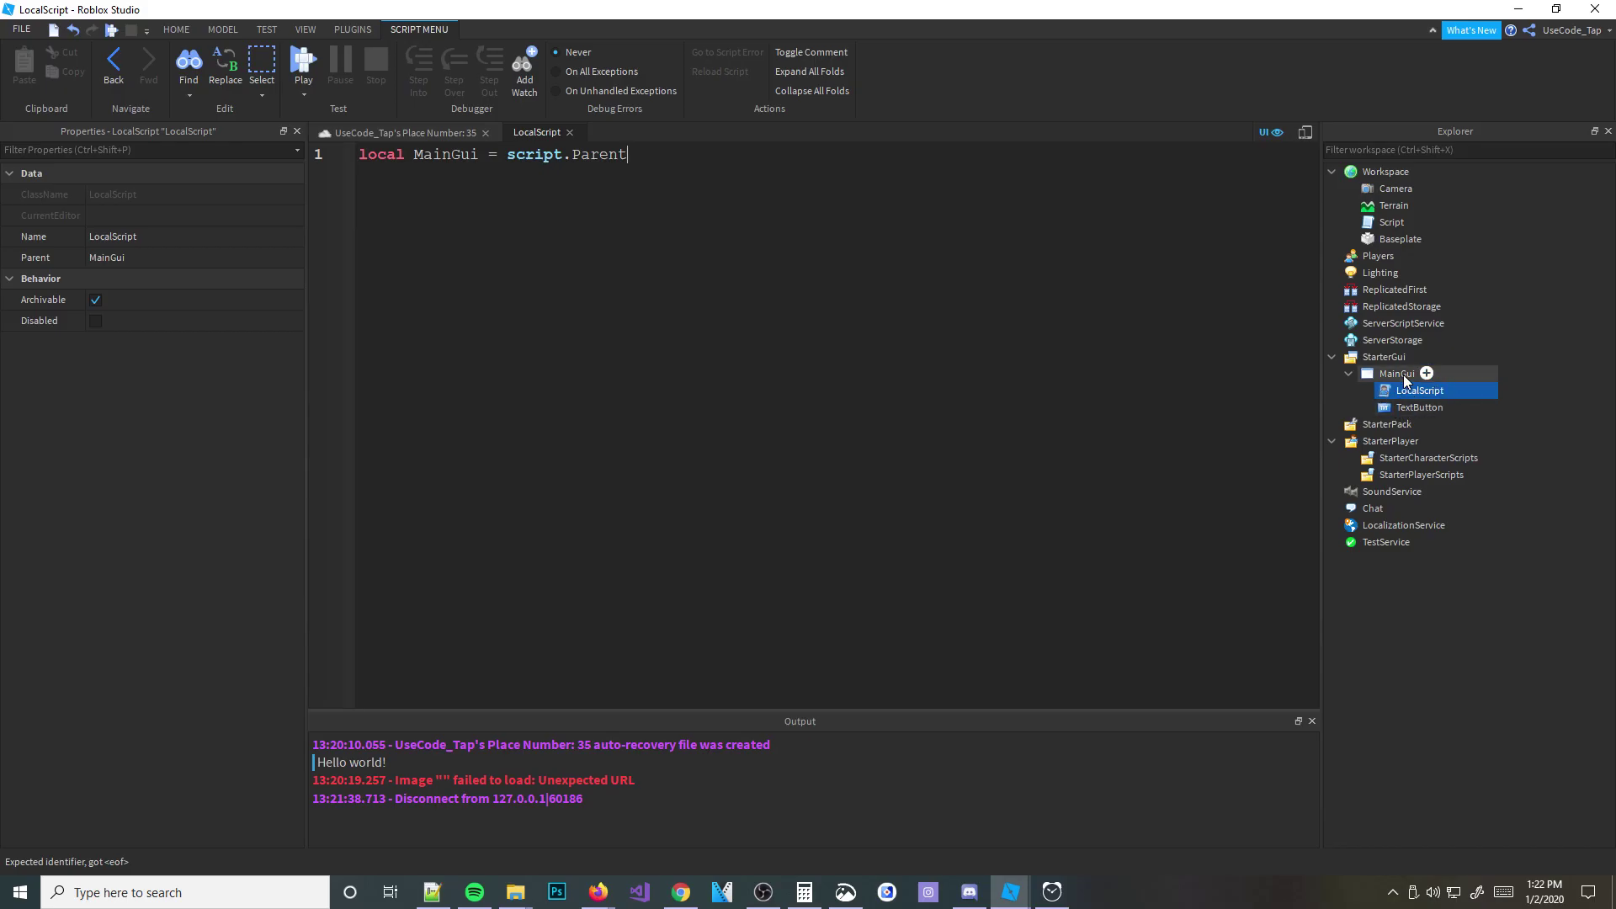
type("loca")
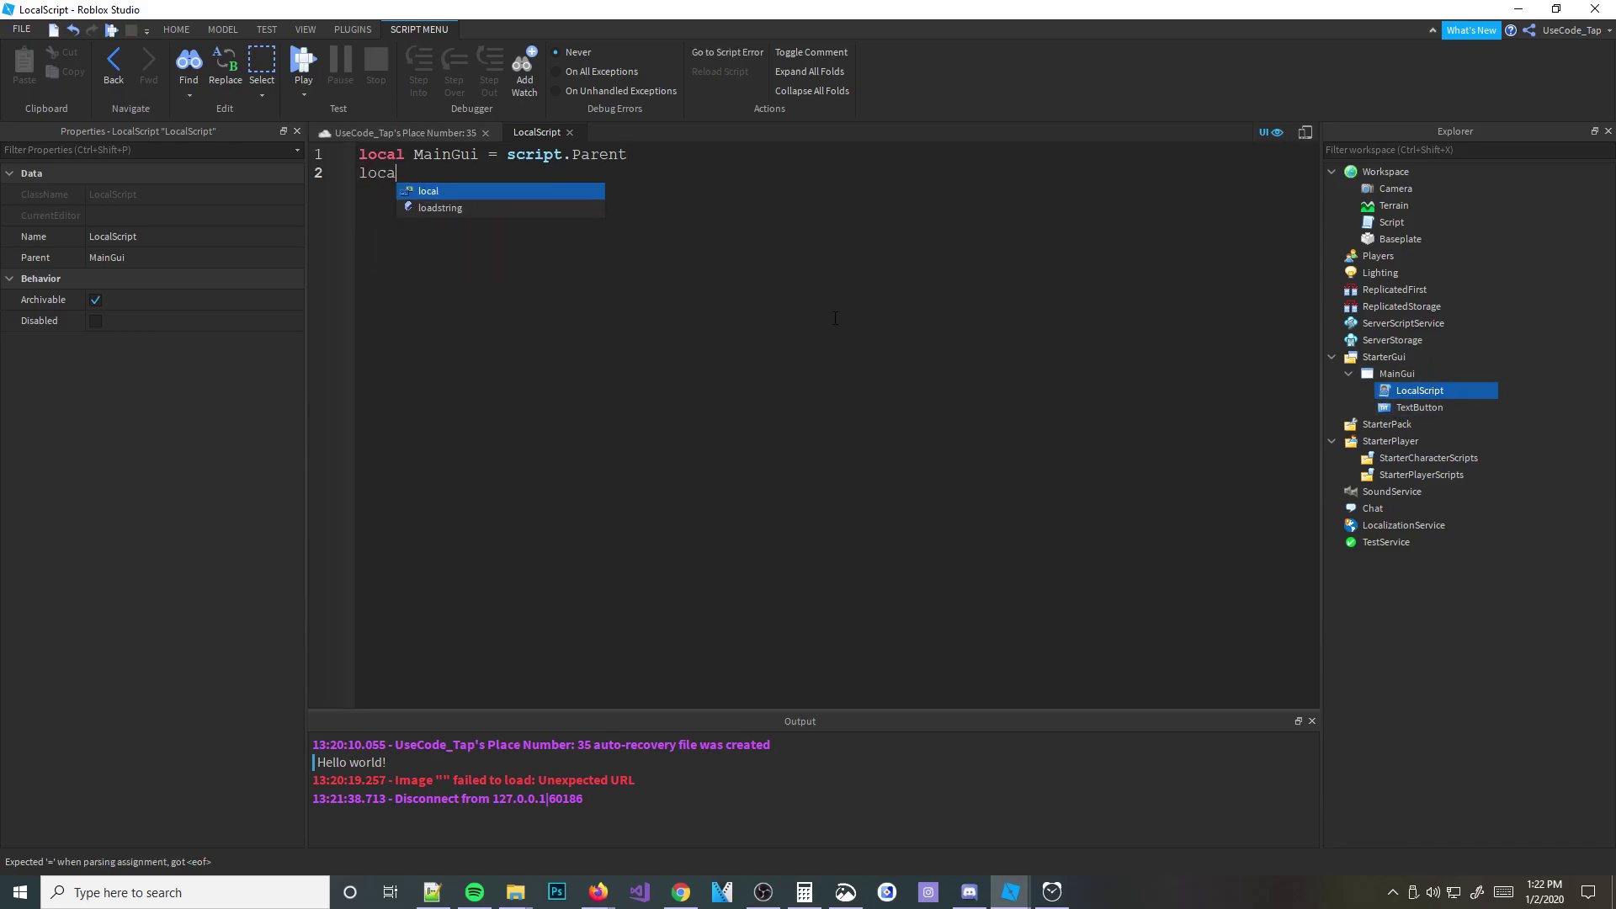
type("l TexT")
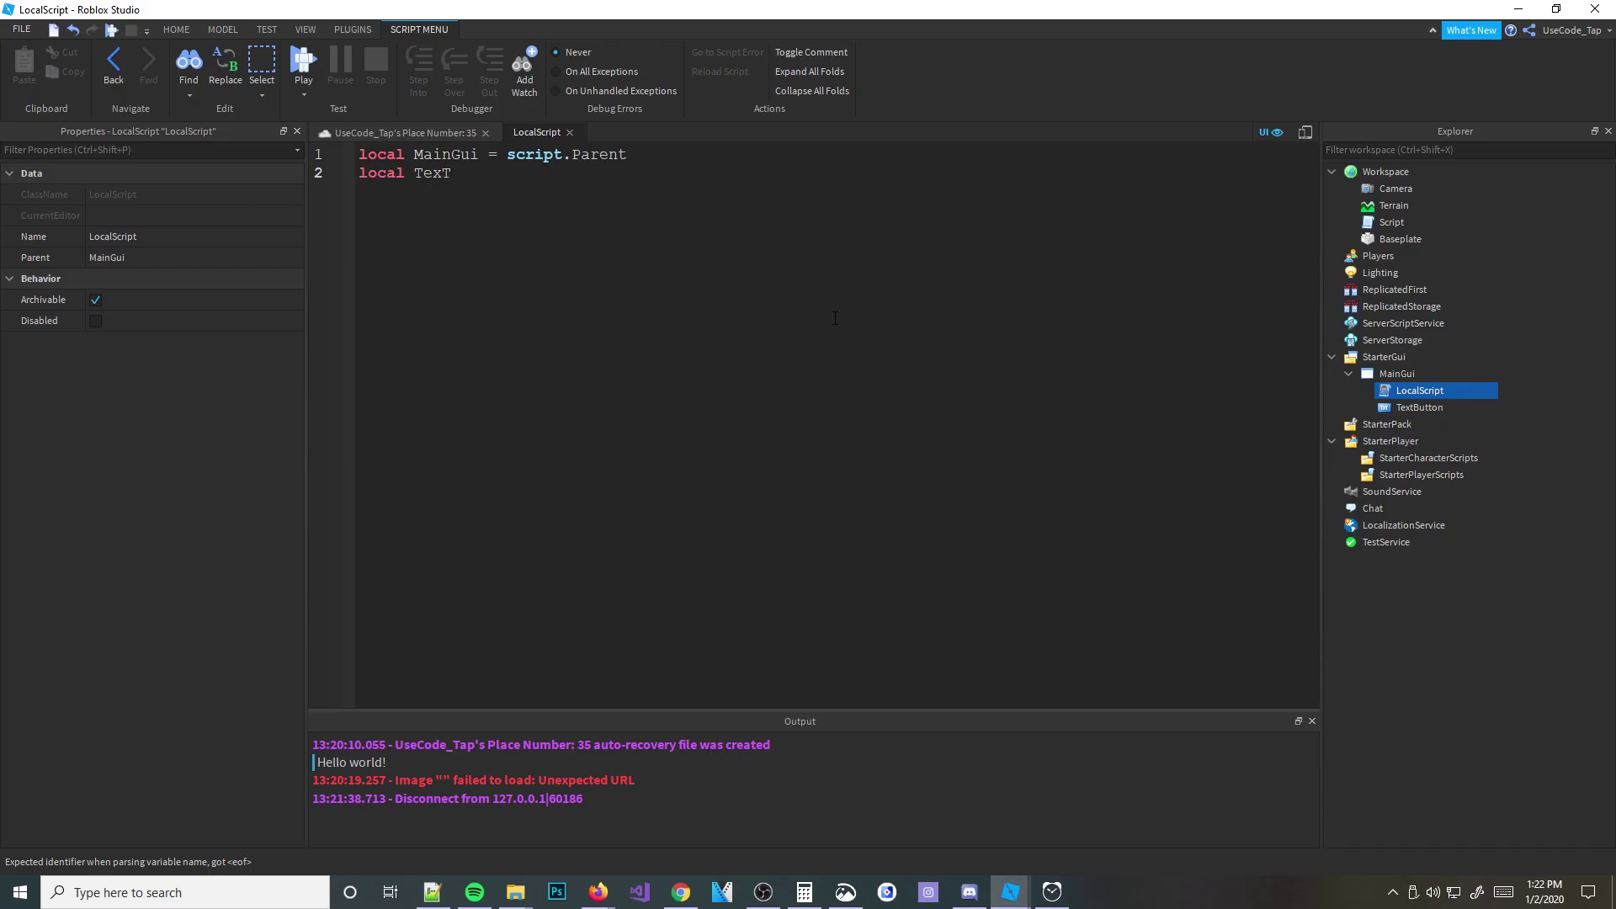
key("BackSpace")
type("tBut")
type("ton = s")
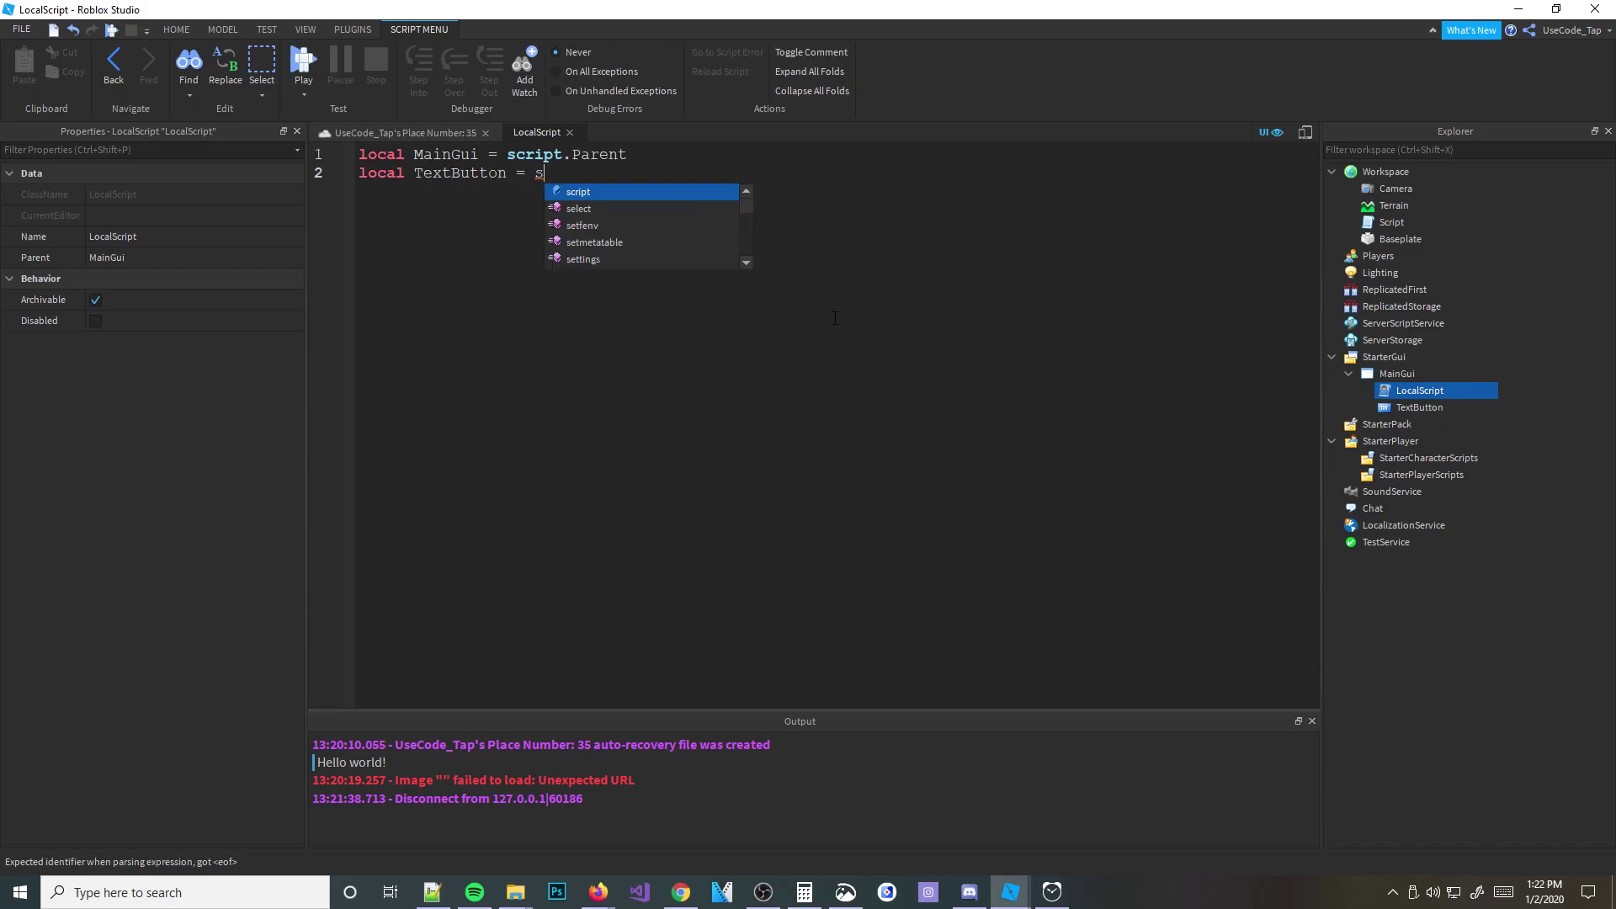
key("BackSpace")
type("Mai")
key("Tab")
type(".Text")
key("Tab")
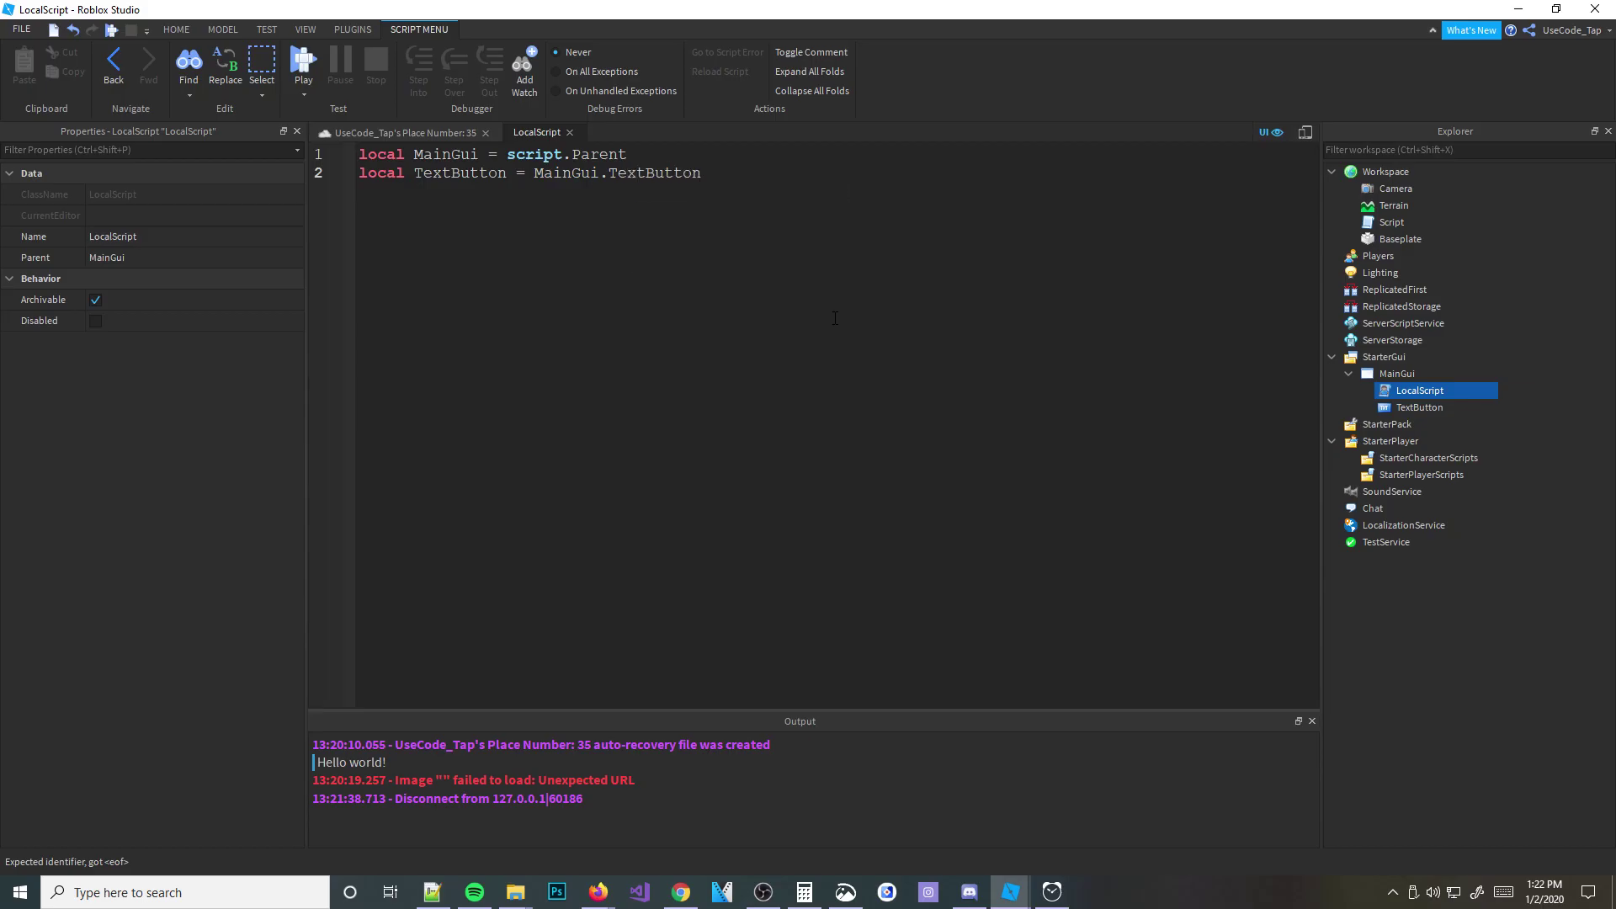
Step: Drag MainGui under Players and back into StarterGui, then reopen the LocalScript
left_click_drag(1412, 390, 1385, 408)
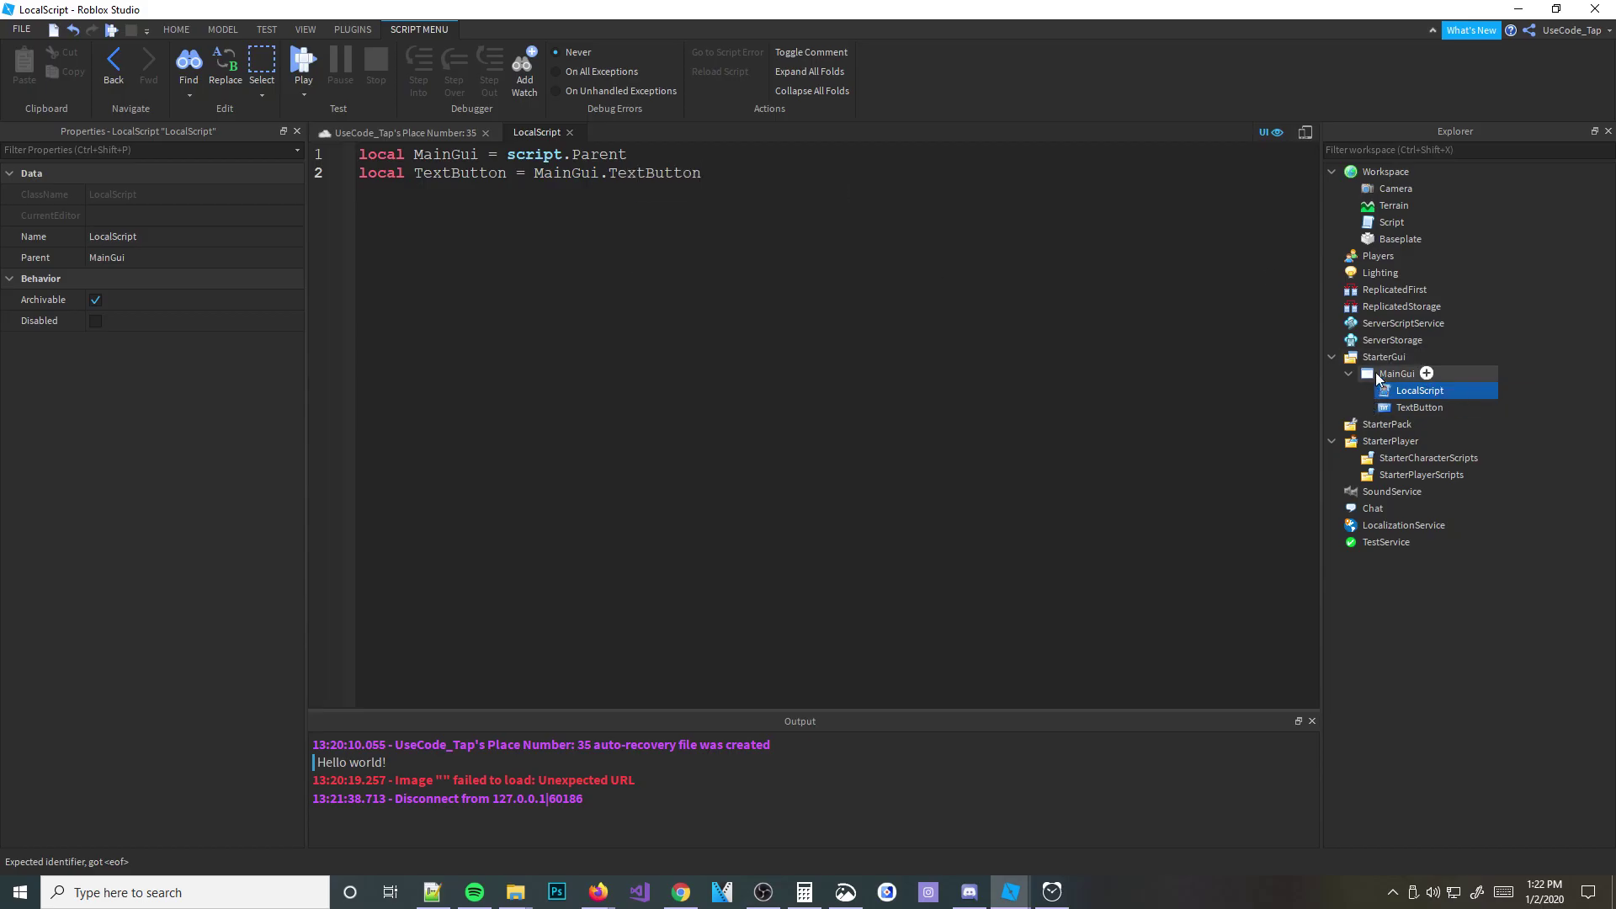
left_click_drag(1384, 407, 1374, 378)
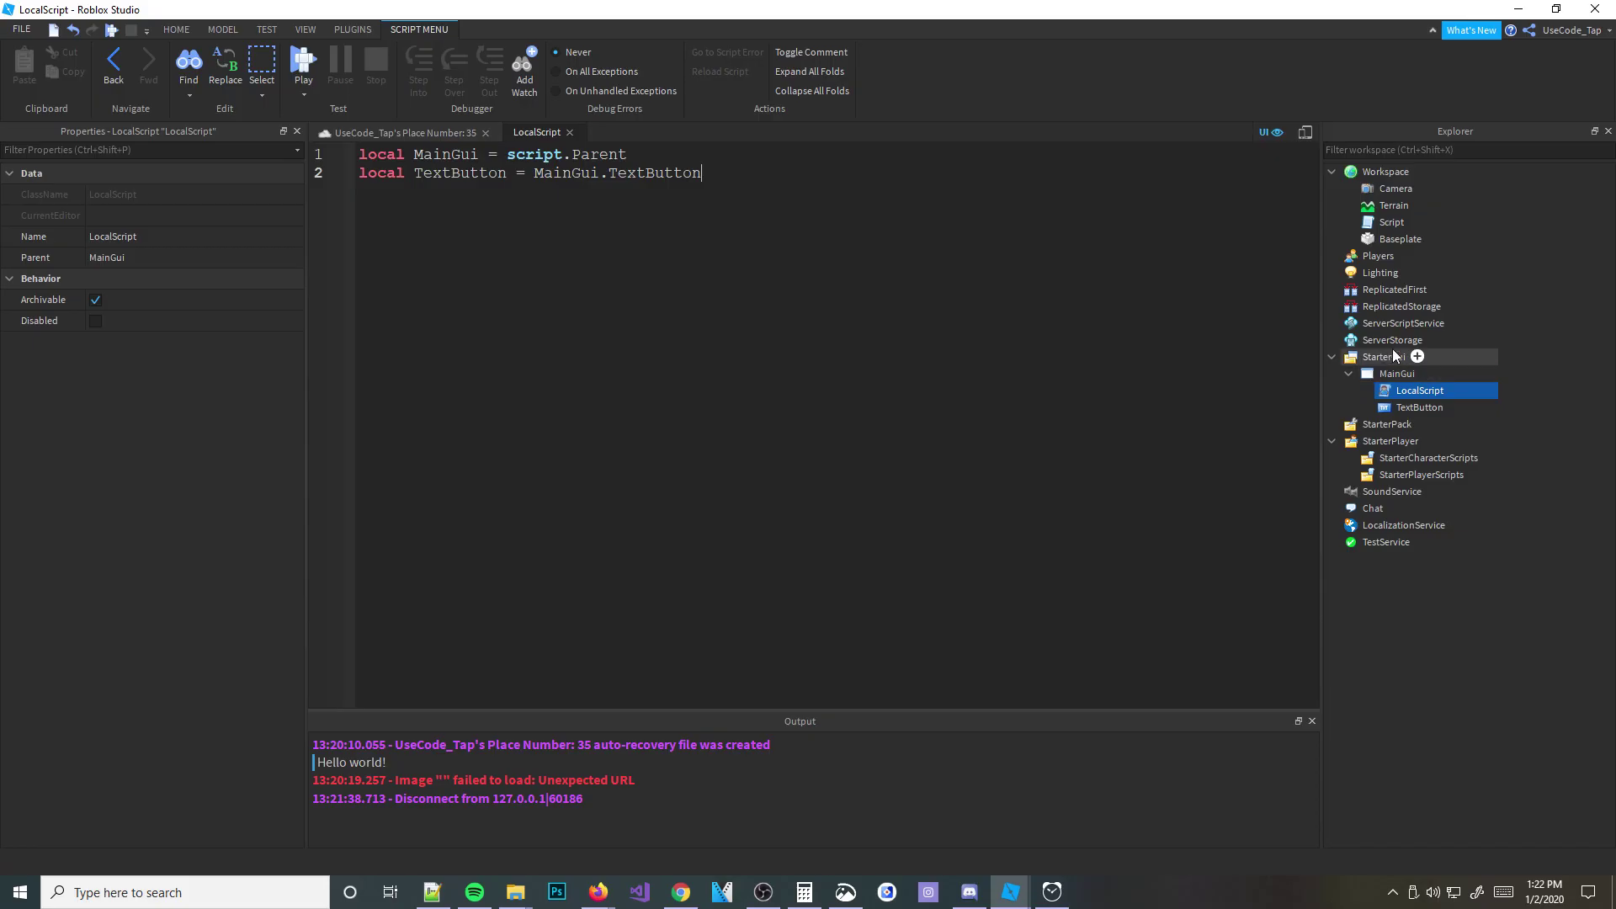
mouse_move(1374, 377)
left_mouse_down()
mouse_move(1389, 379)
mouse_move(1389, 268)
left_mouse_up()
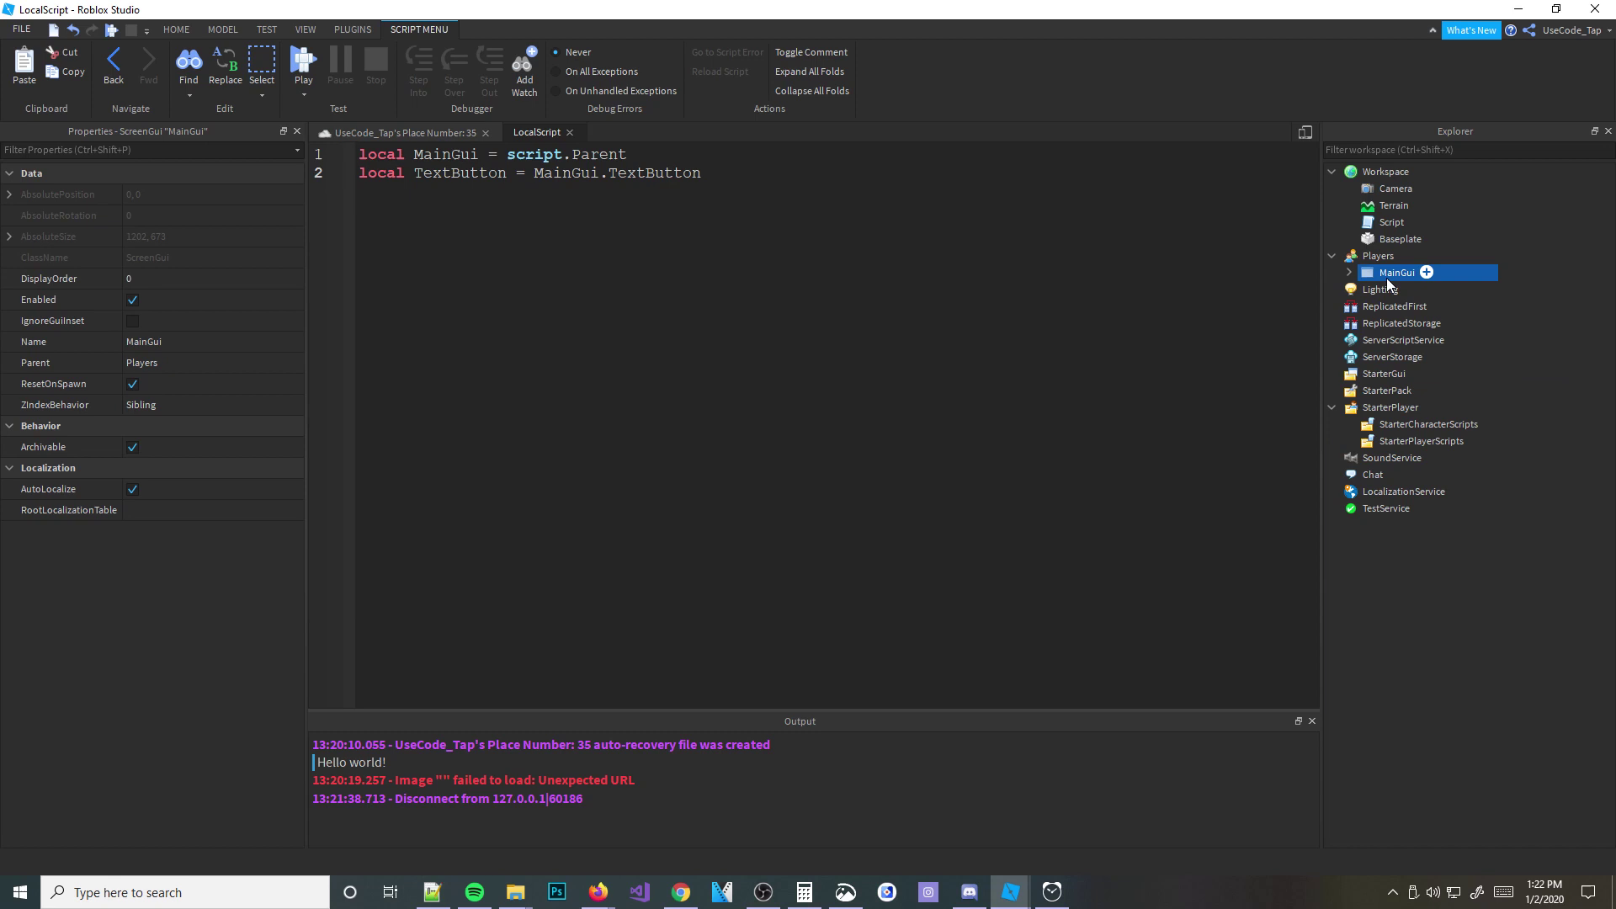
left_click(1349, 272)
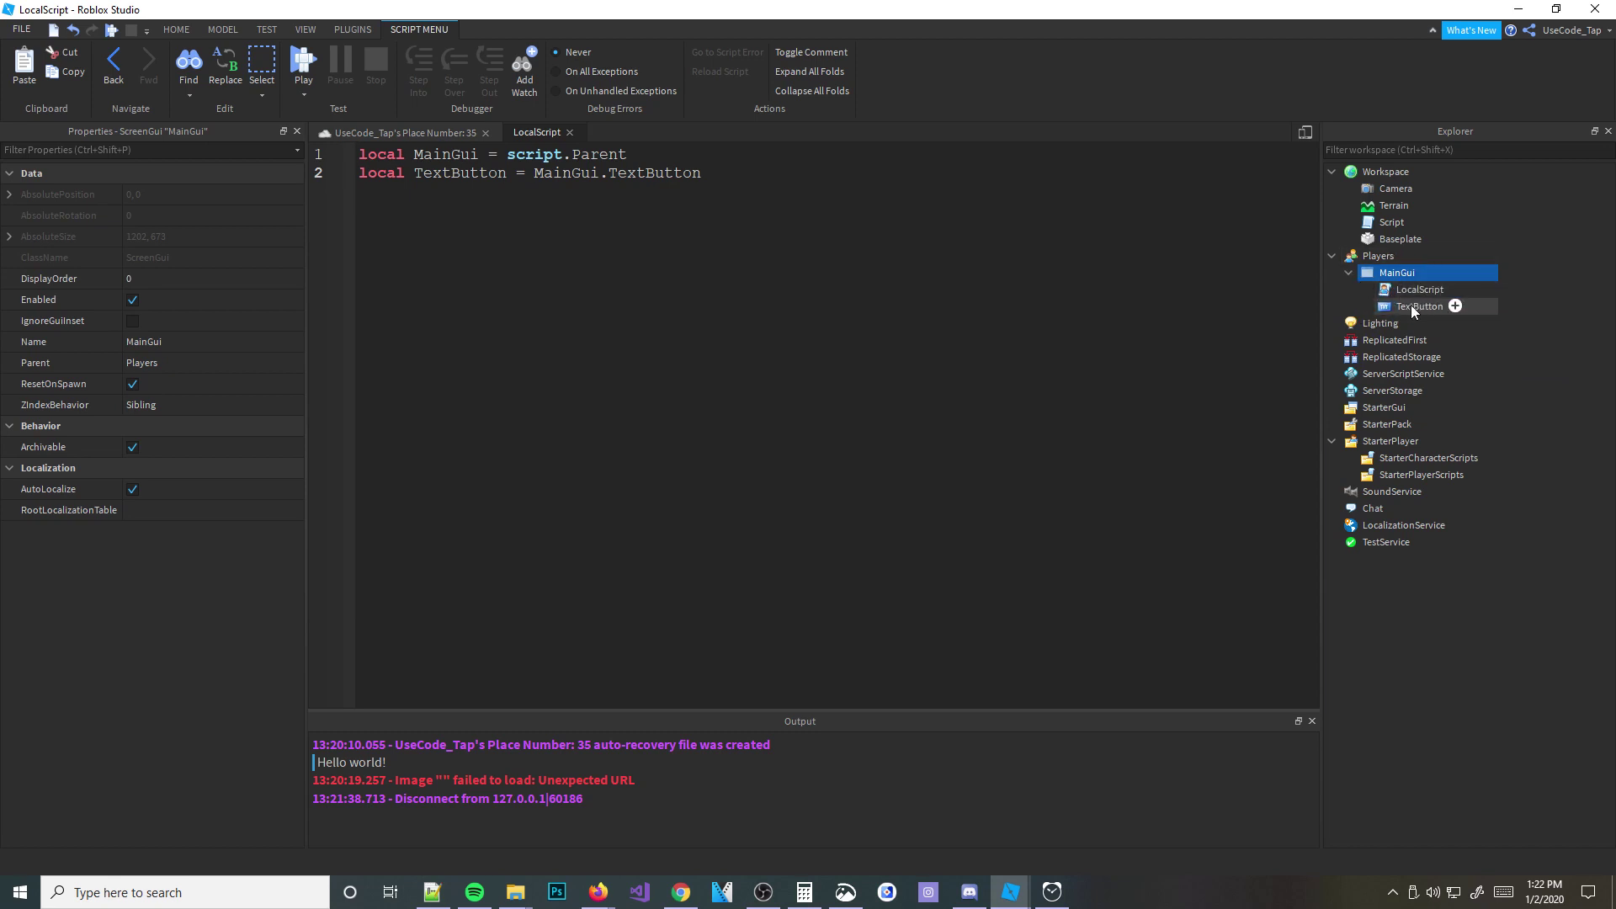
left_click(1411, 309)
left_click(570, 131)
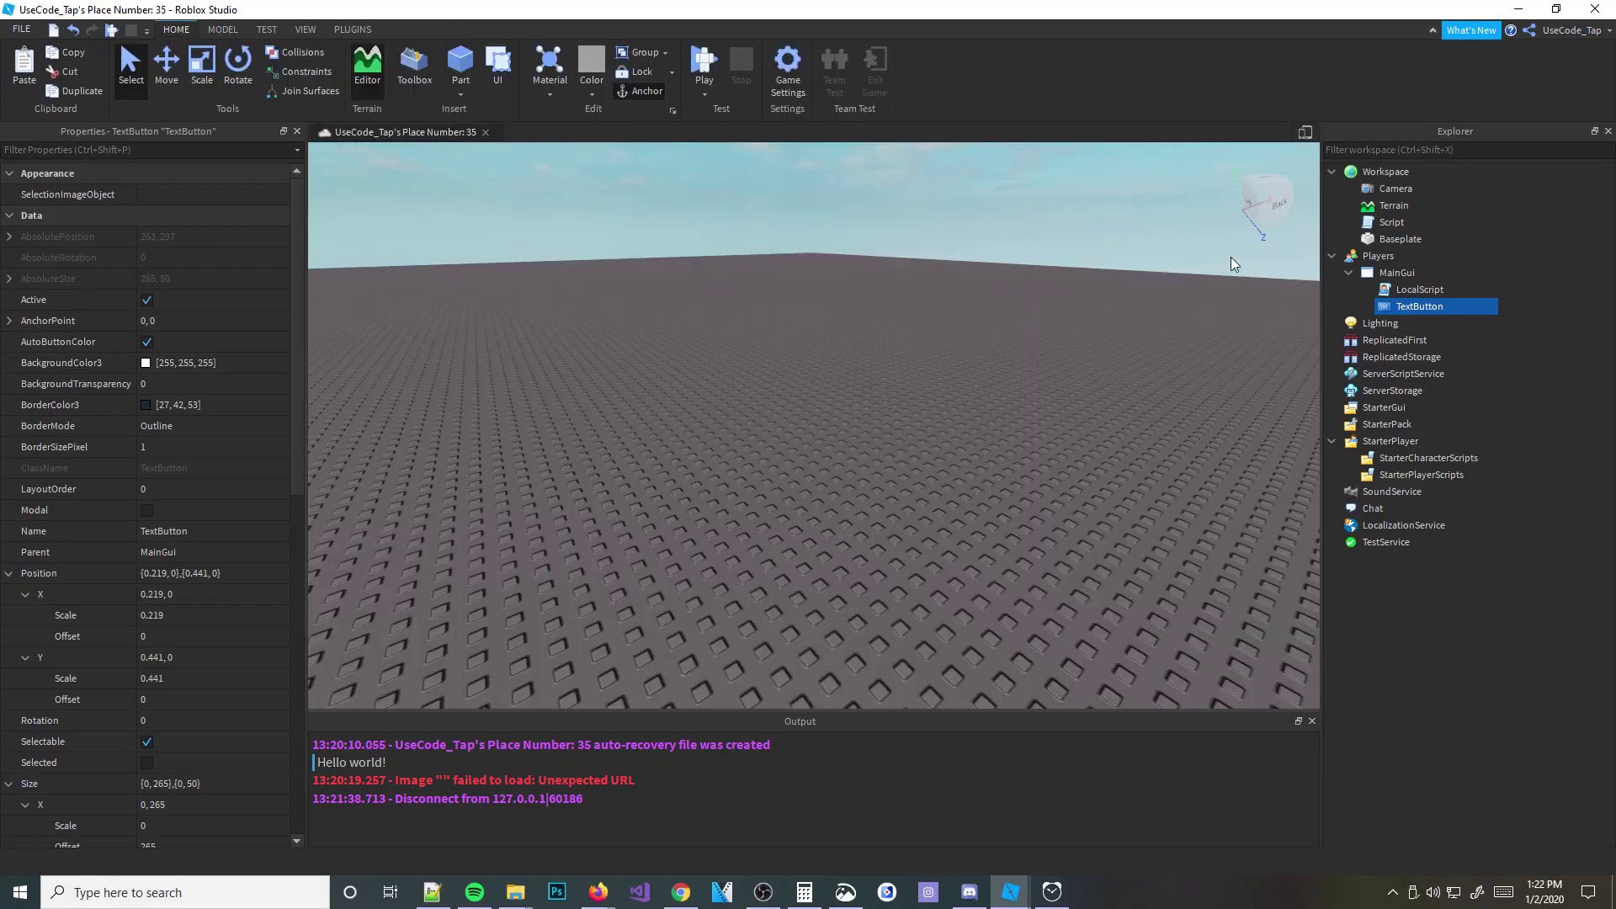
left_click_drag(1396, 273, 1382, 408)
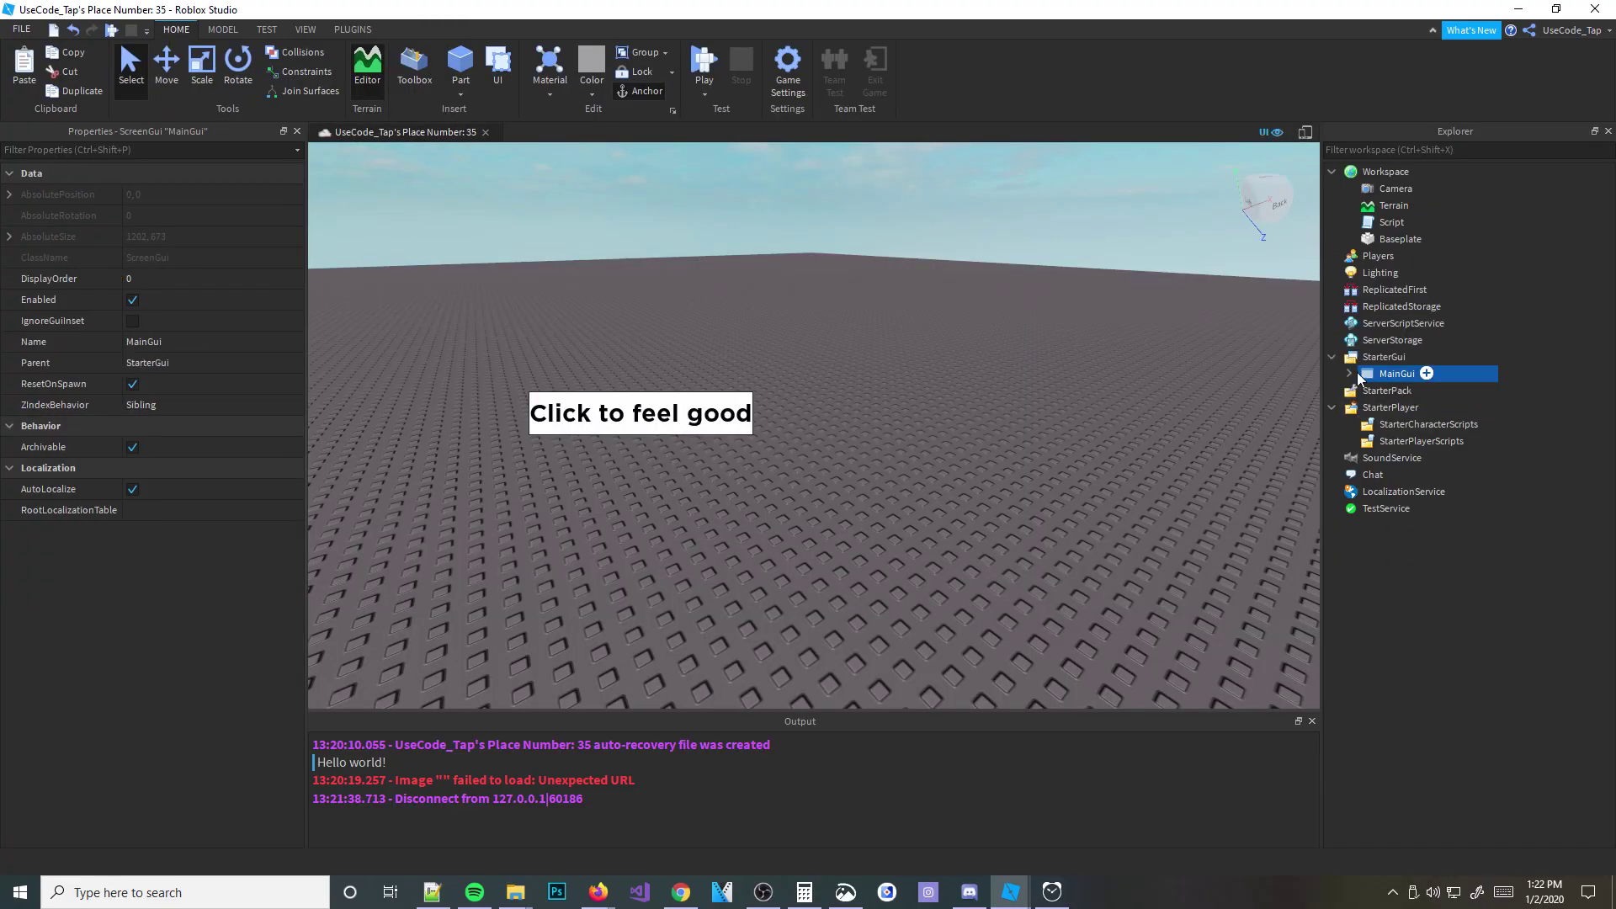
left_click(1351, 374)
double_click(1402, 390)
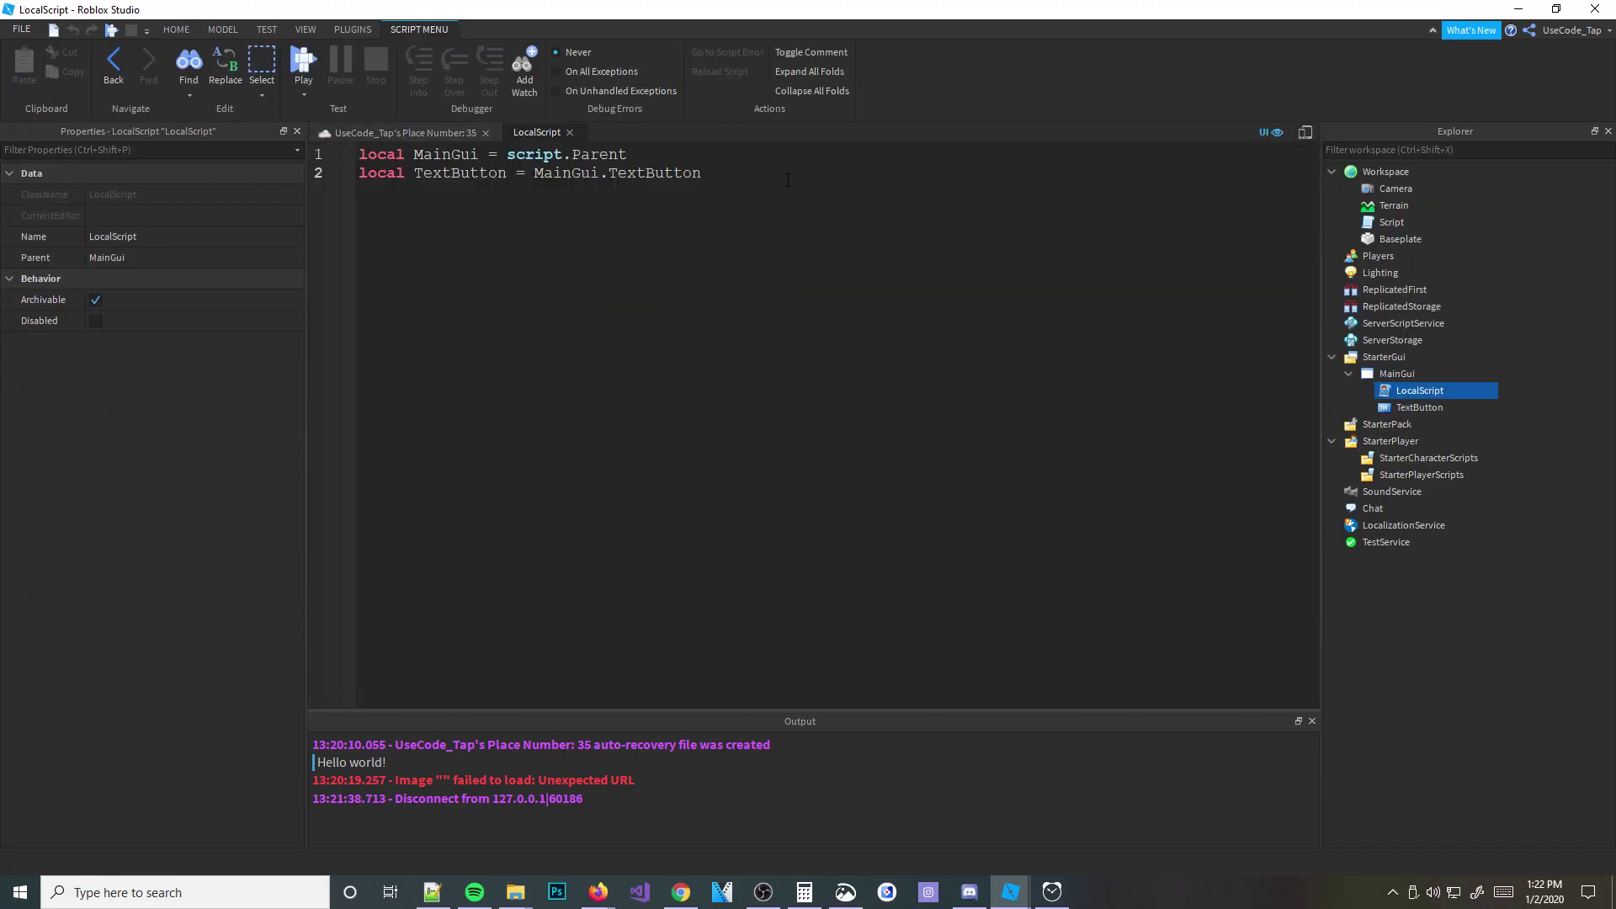
Step: Write TextButton.MouseButton1Up:Connect(function() below the variables
key("Return")
key("Return")
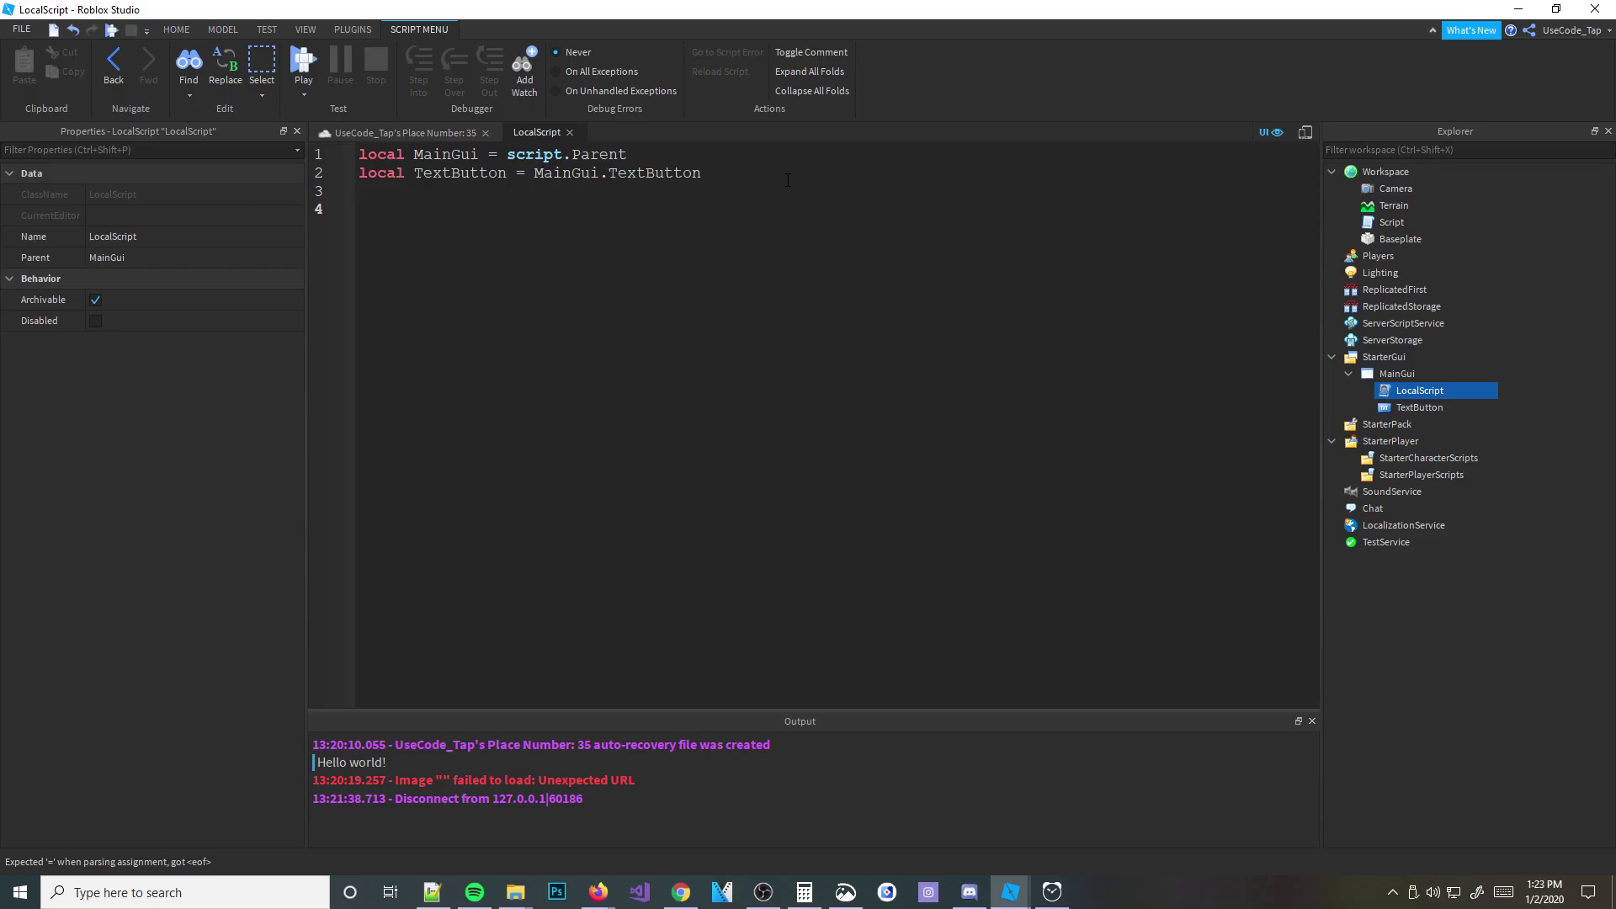
type("TextB")
key("Tab")
type(".")
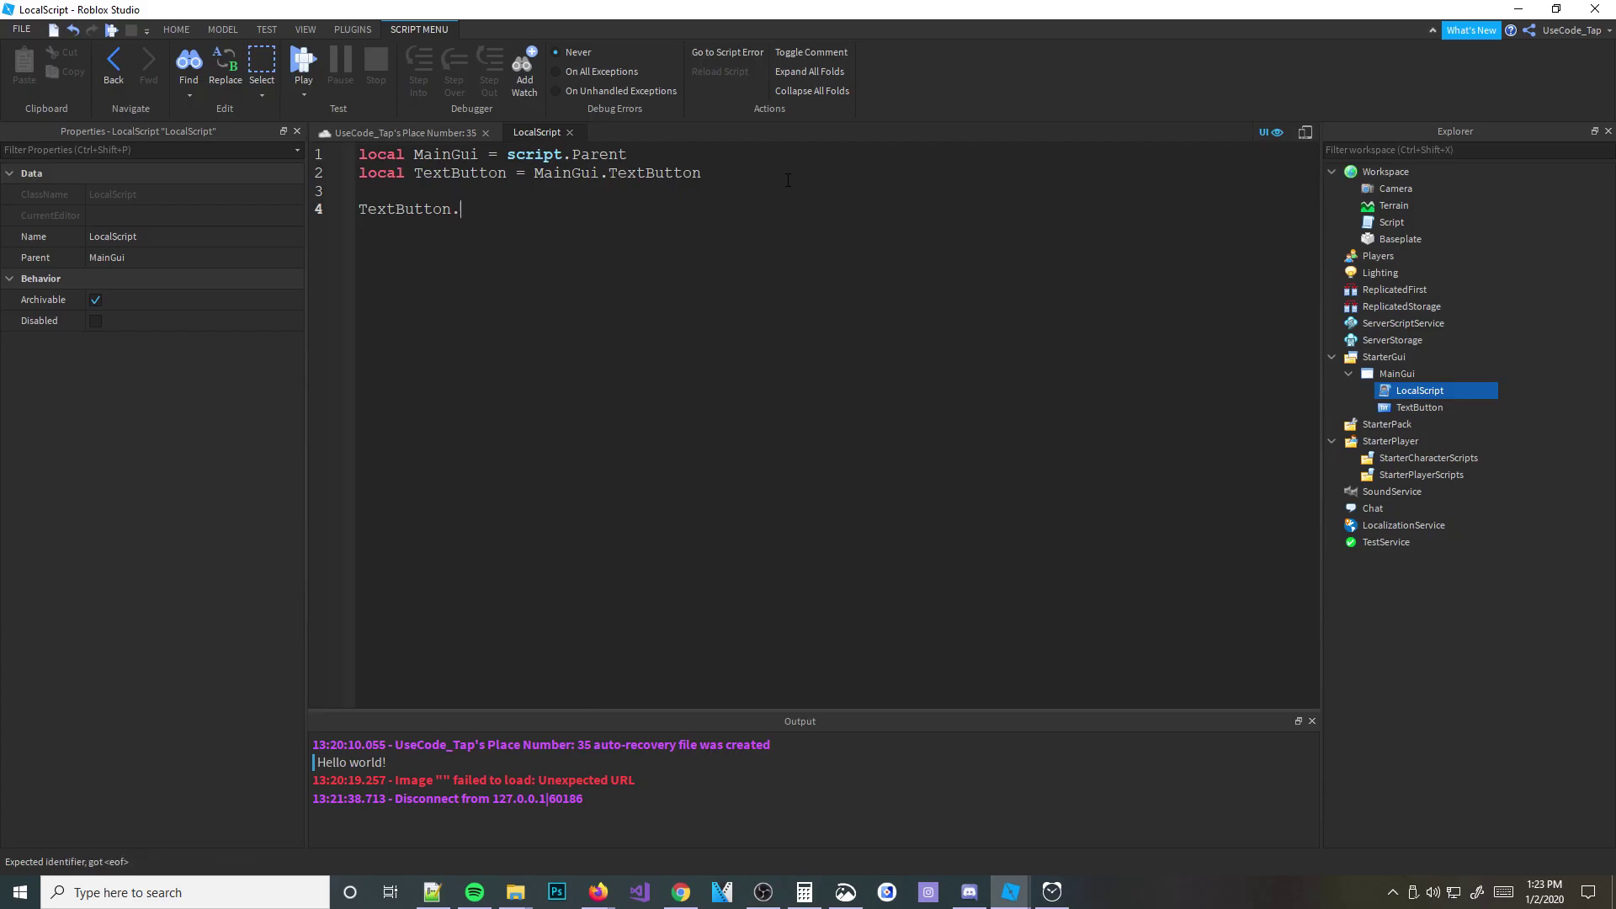
type("MouseButton")
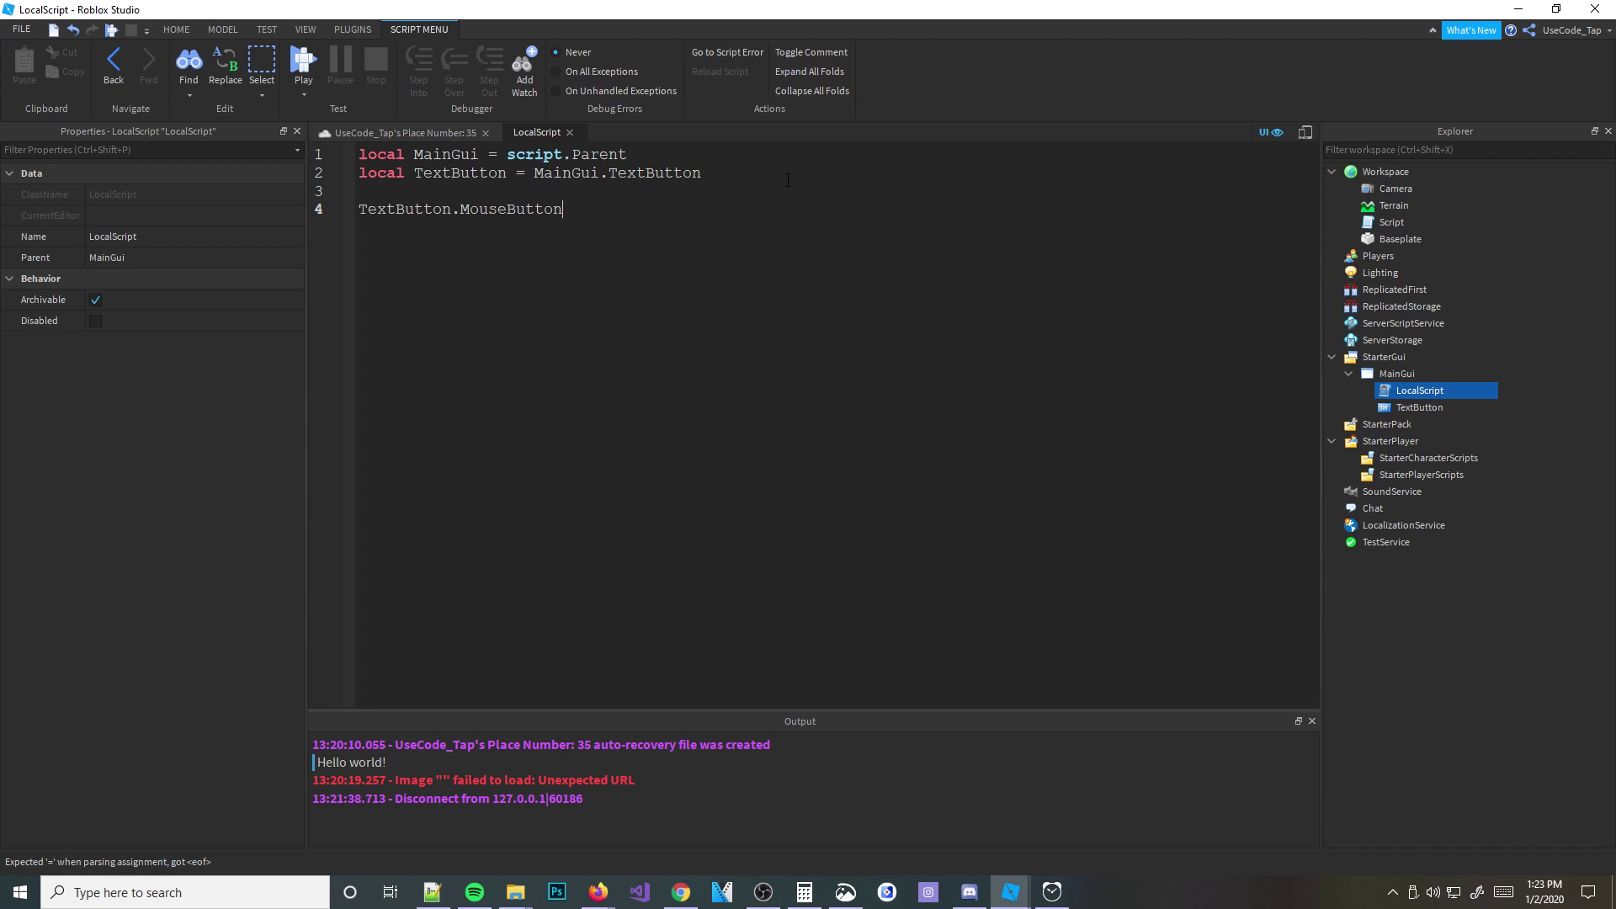
type("1Up:C")
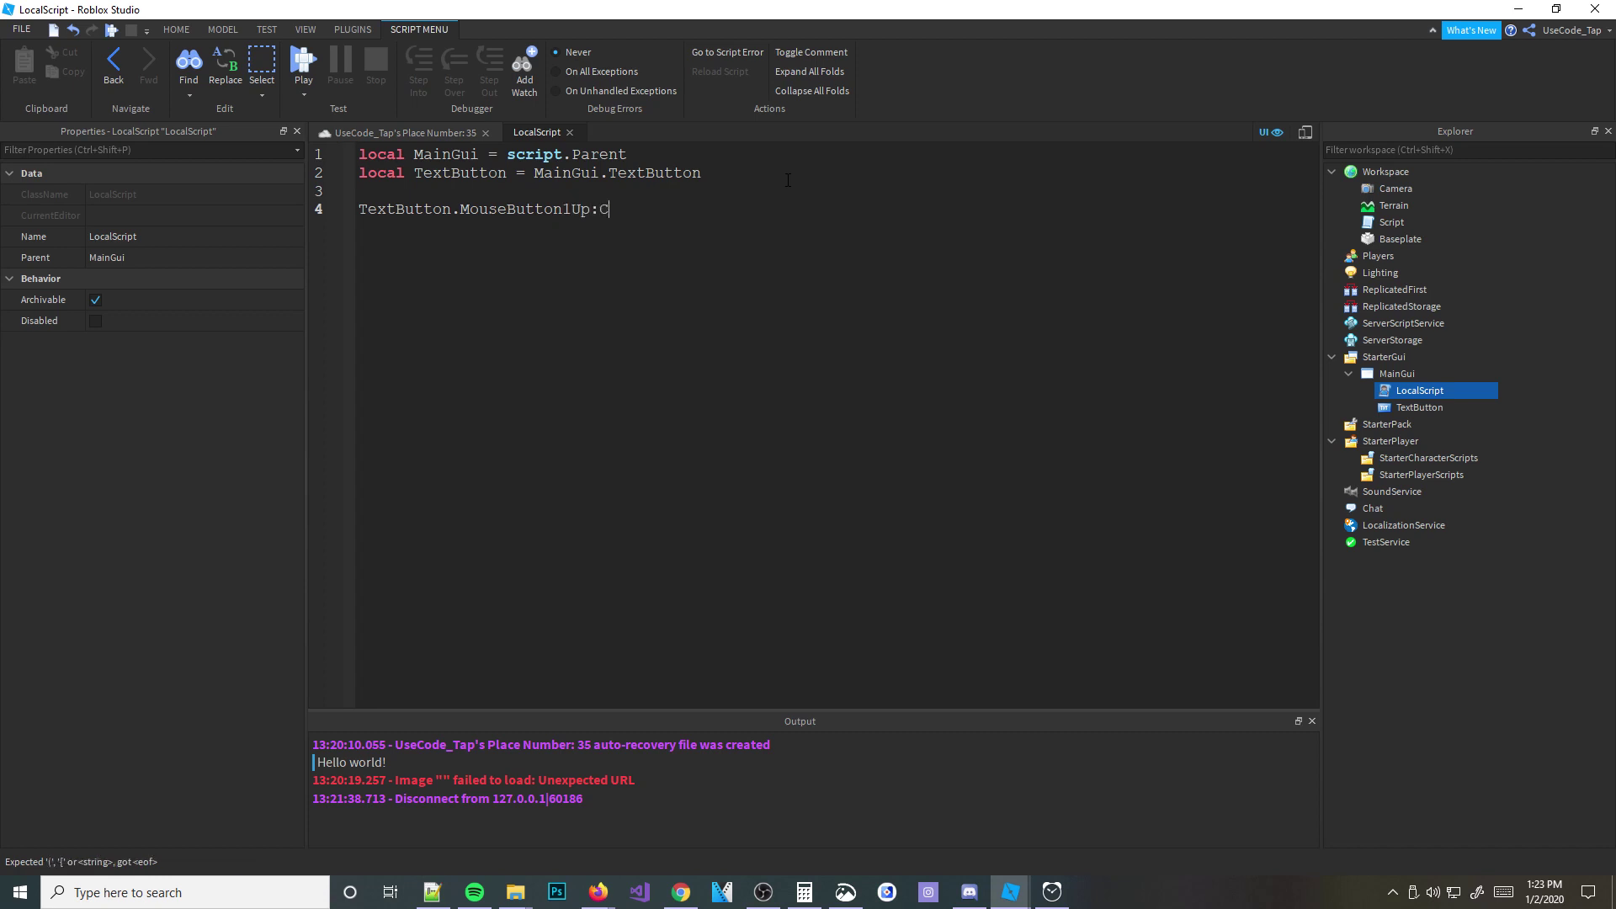
type("onnect(function()")
key("Return")
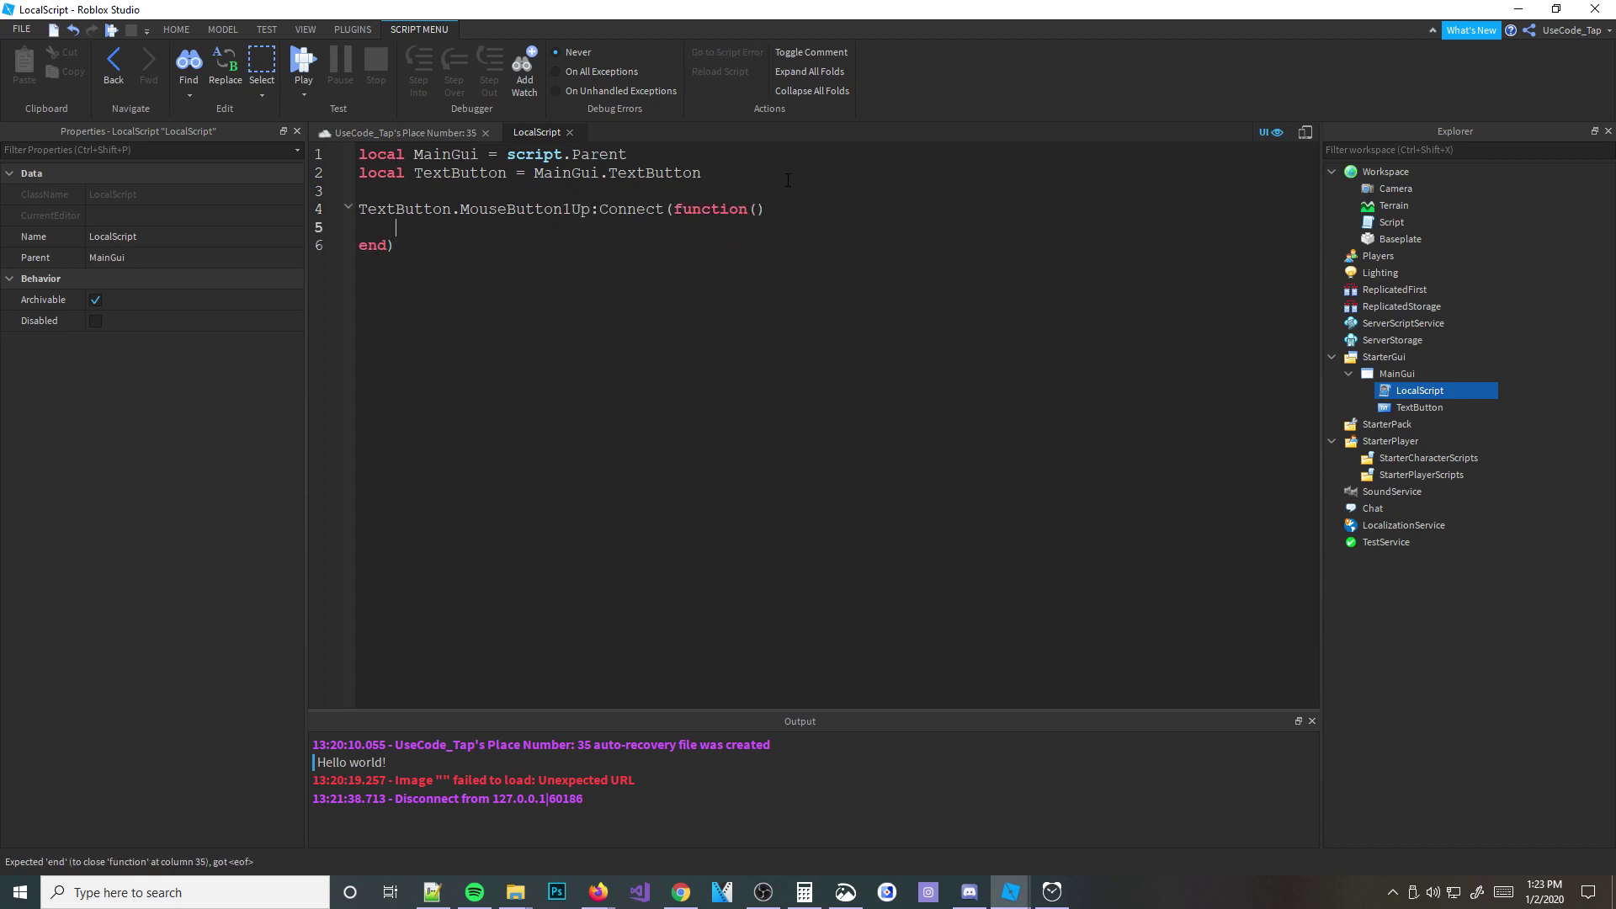
Step: Put print("Button pressed!") inside the function and start a play test
key("alt+Tab")
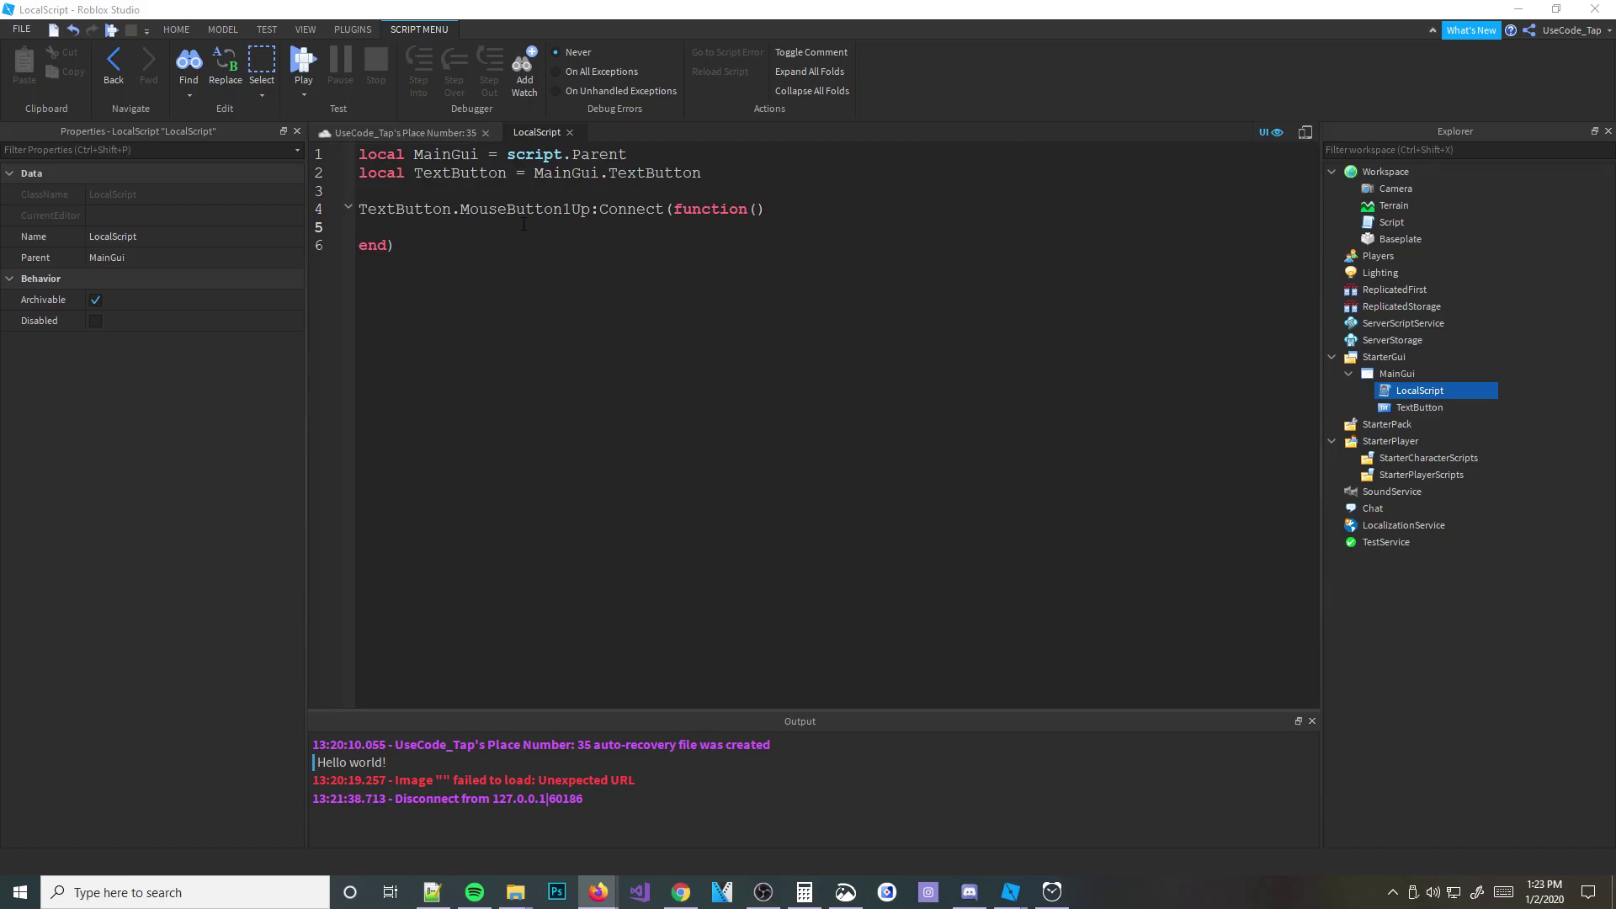
type("print(\"Bu")
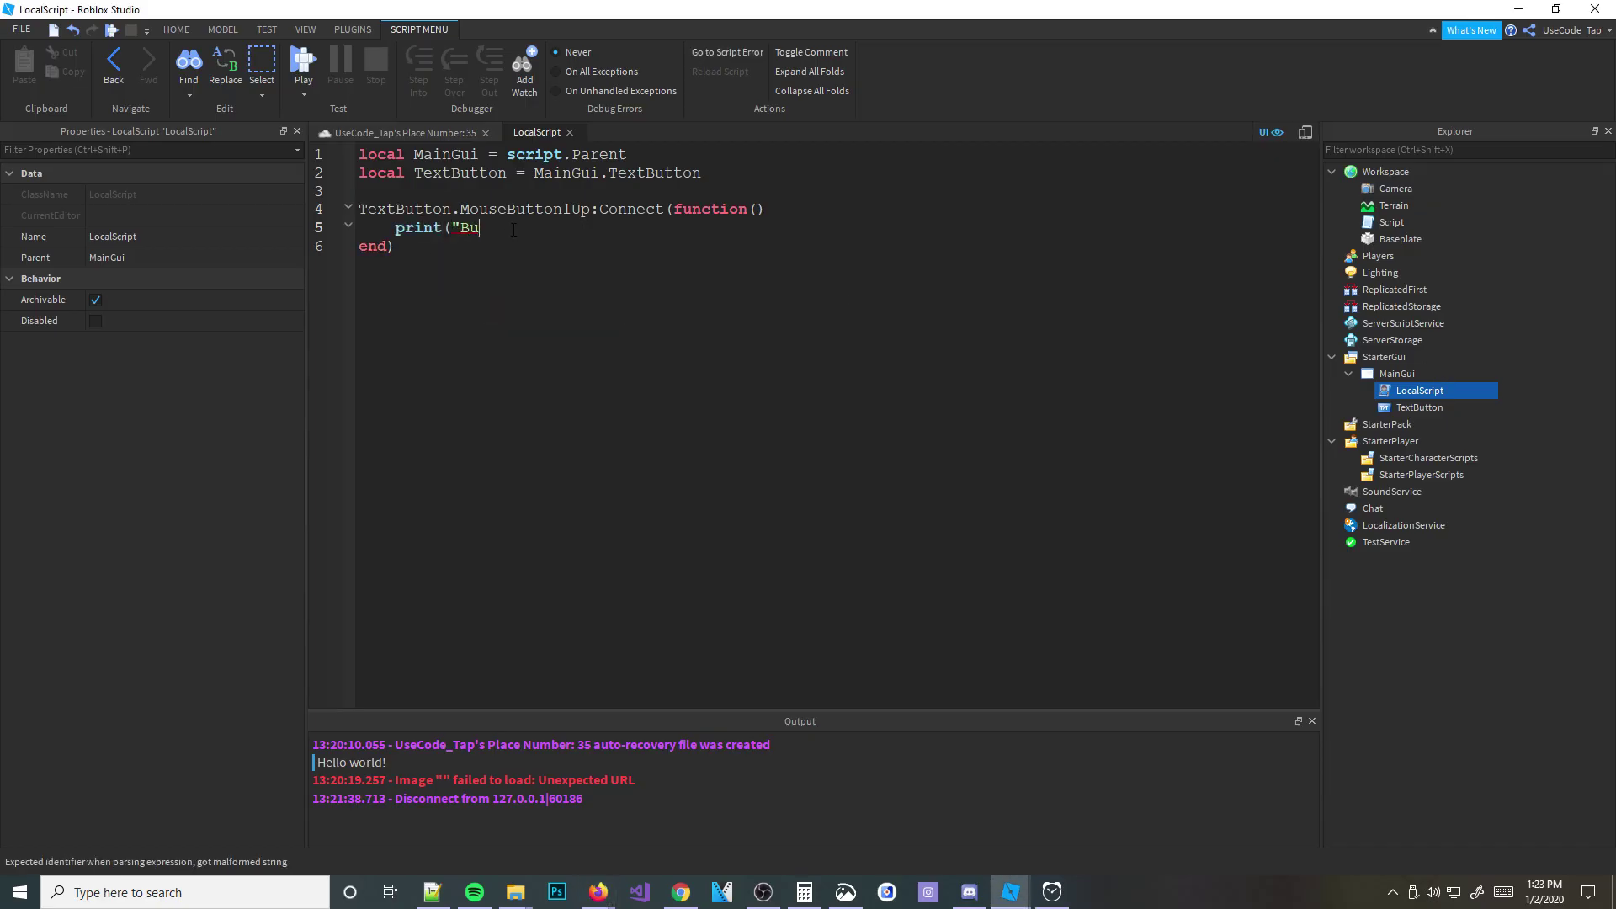
type("tton presd")
key("BackSpace")
key("BackSpace")
key("BackSpace")
type("ess")
type("ed\"!)")
key("BackSpace")
key("BackSpace")
key("BackSpace")
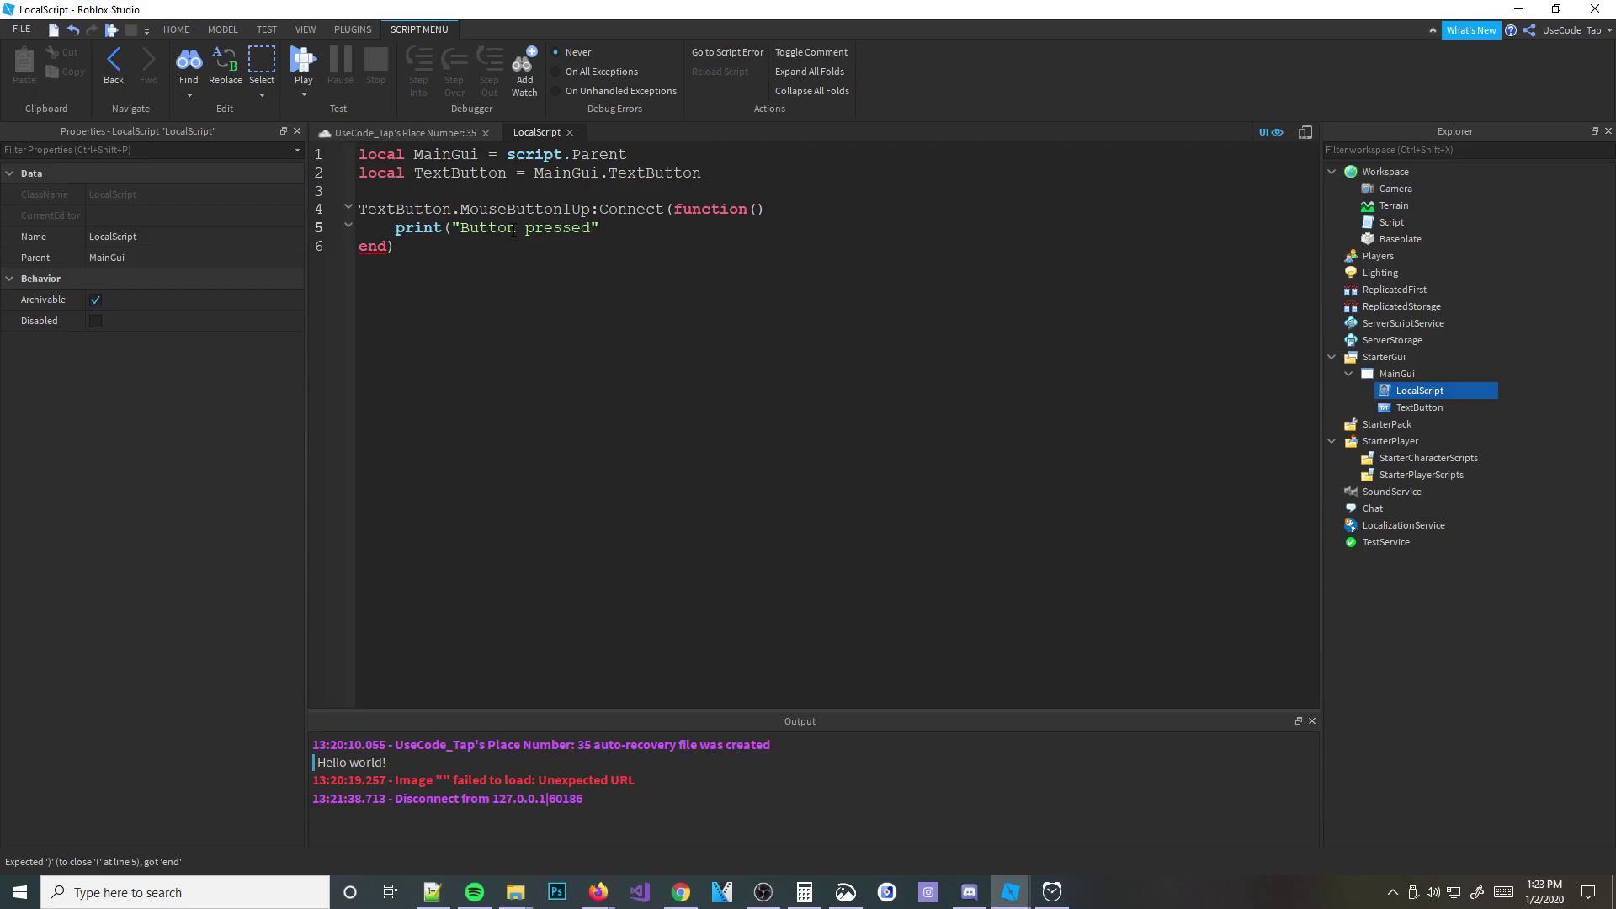
type("!\"")
type(")")
left_click(309, 66)
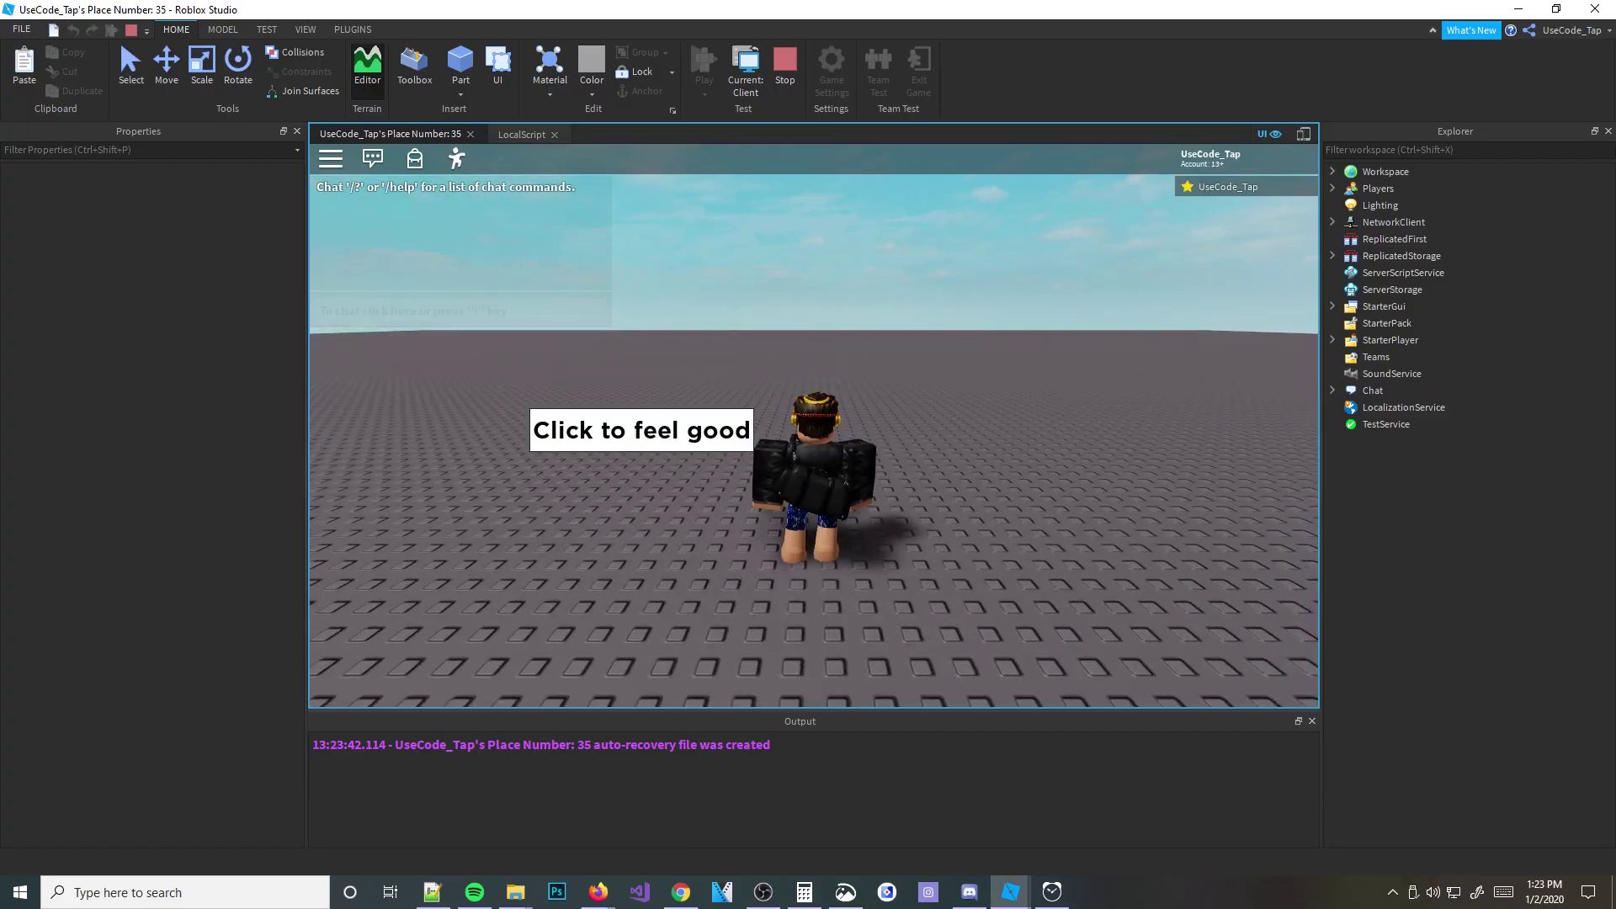
Step: Walk the character and click the 'Click to feel good' button once
key("a")
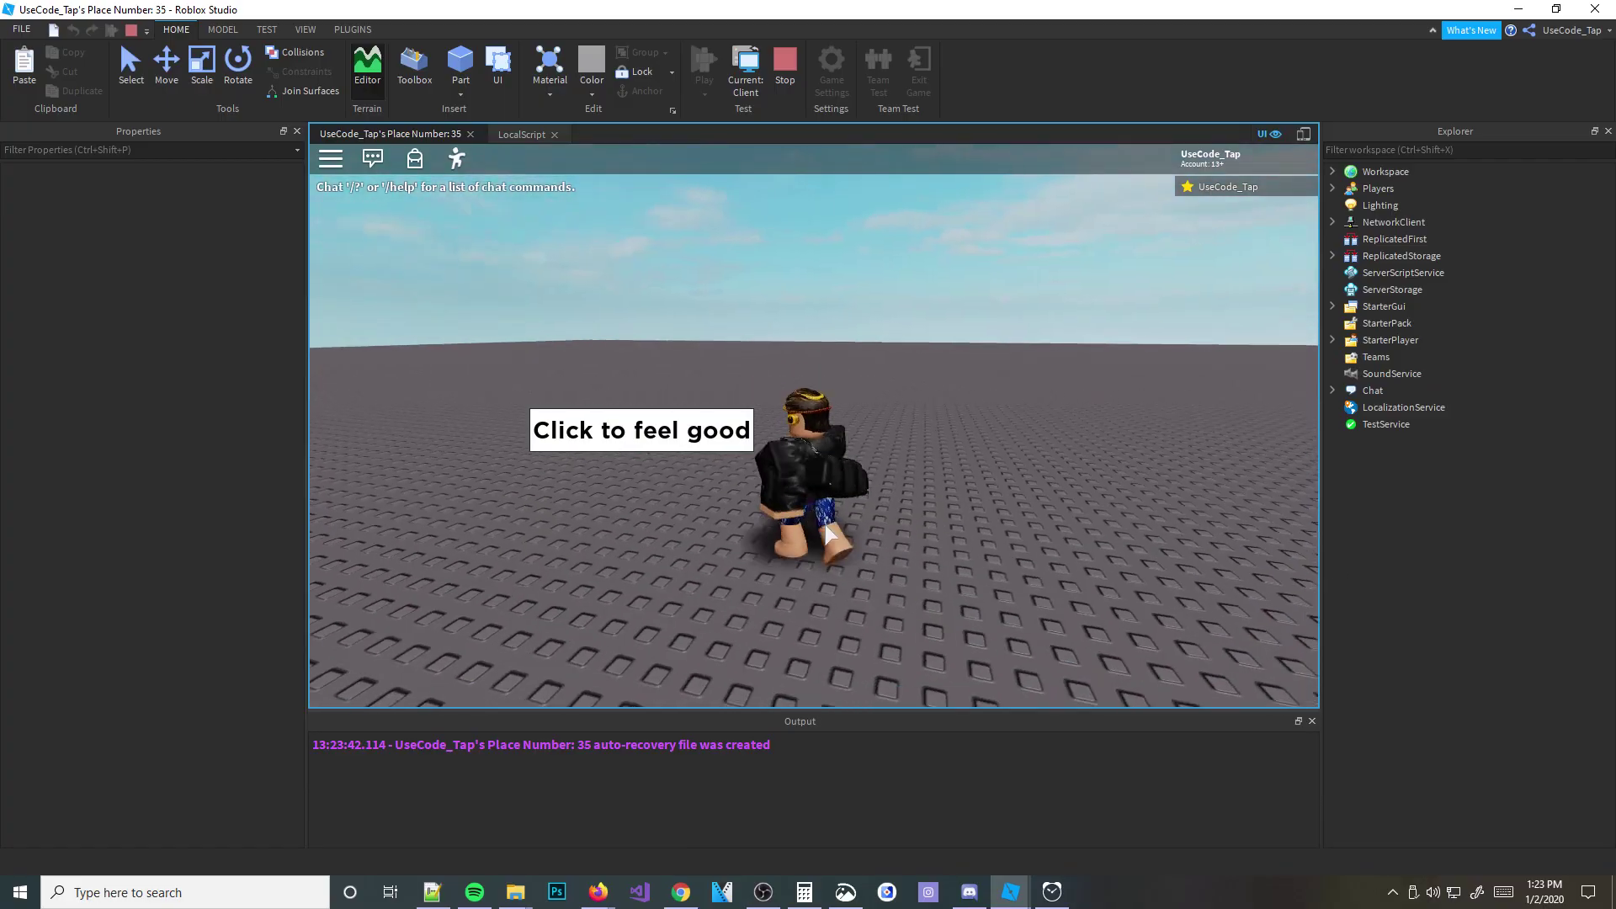
left_click(677, 434)
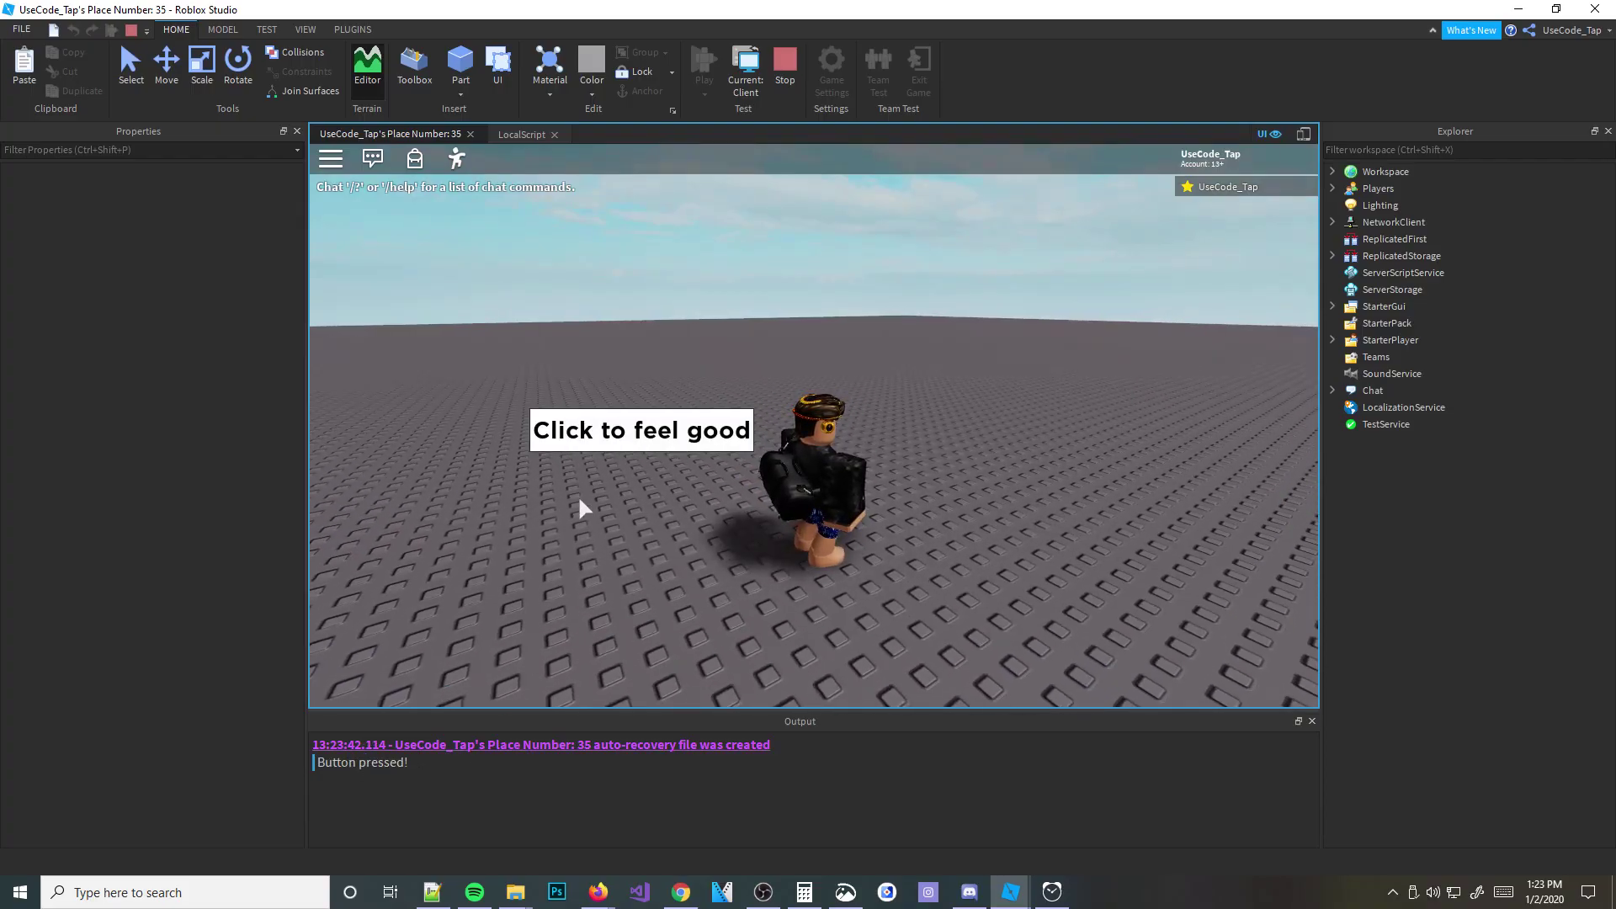
key("a")
key("s")
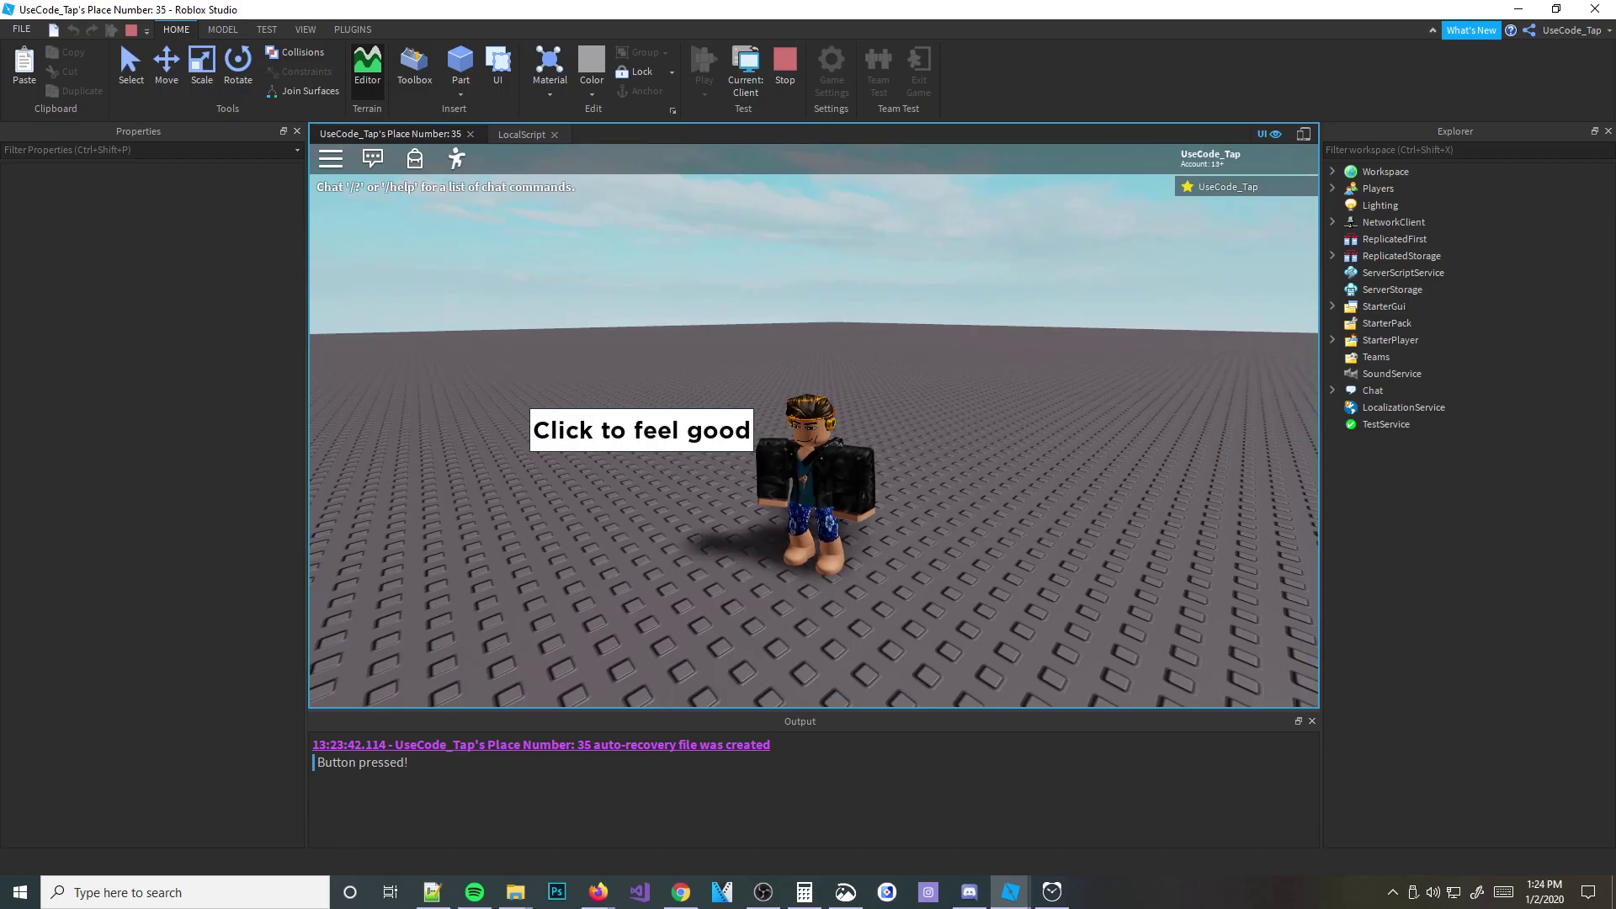
Step: Check the MouseButton1Up event name in the LocalScript, then return to the game
key("alt+Tab")
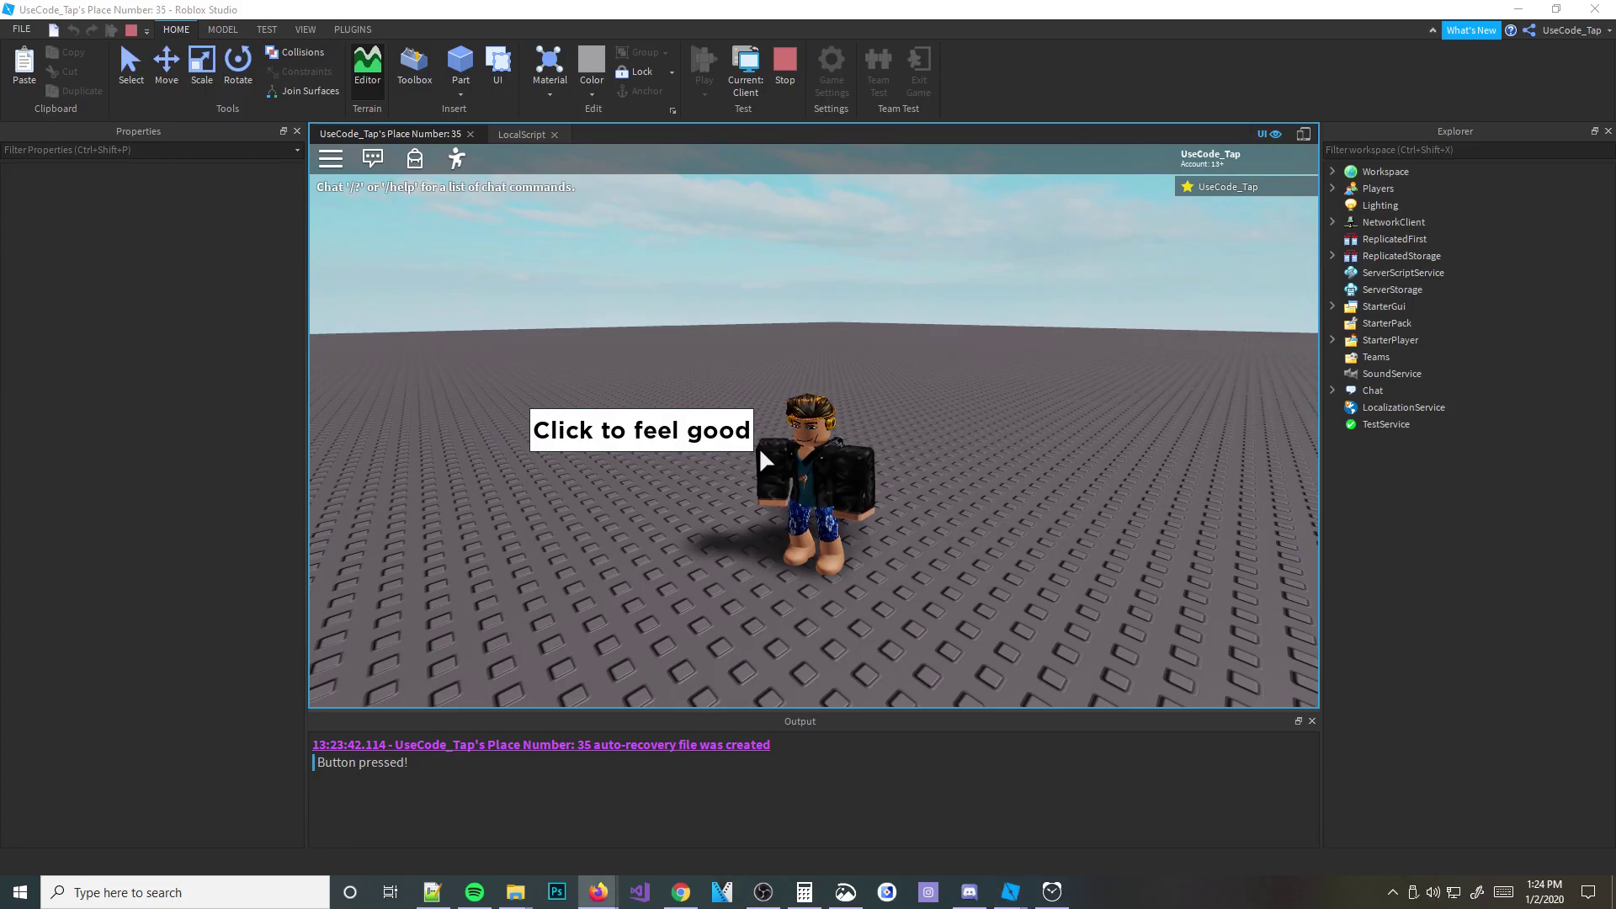
left_click(506, 134)
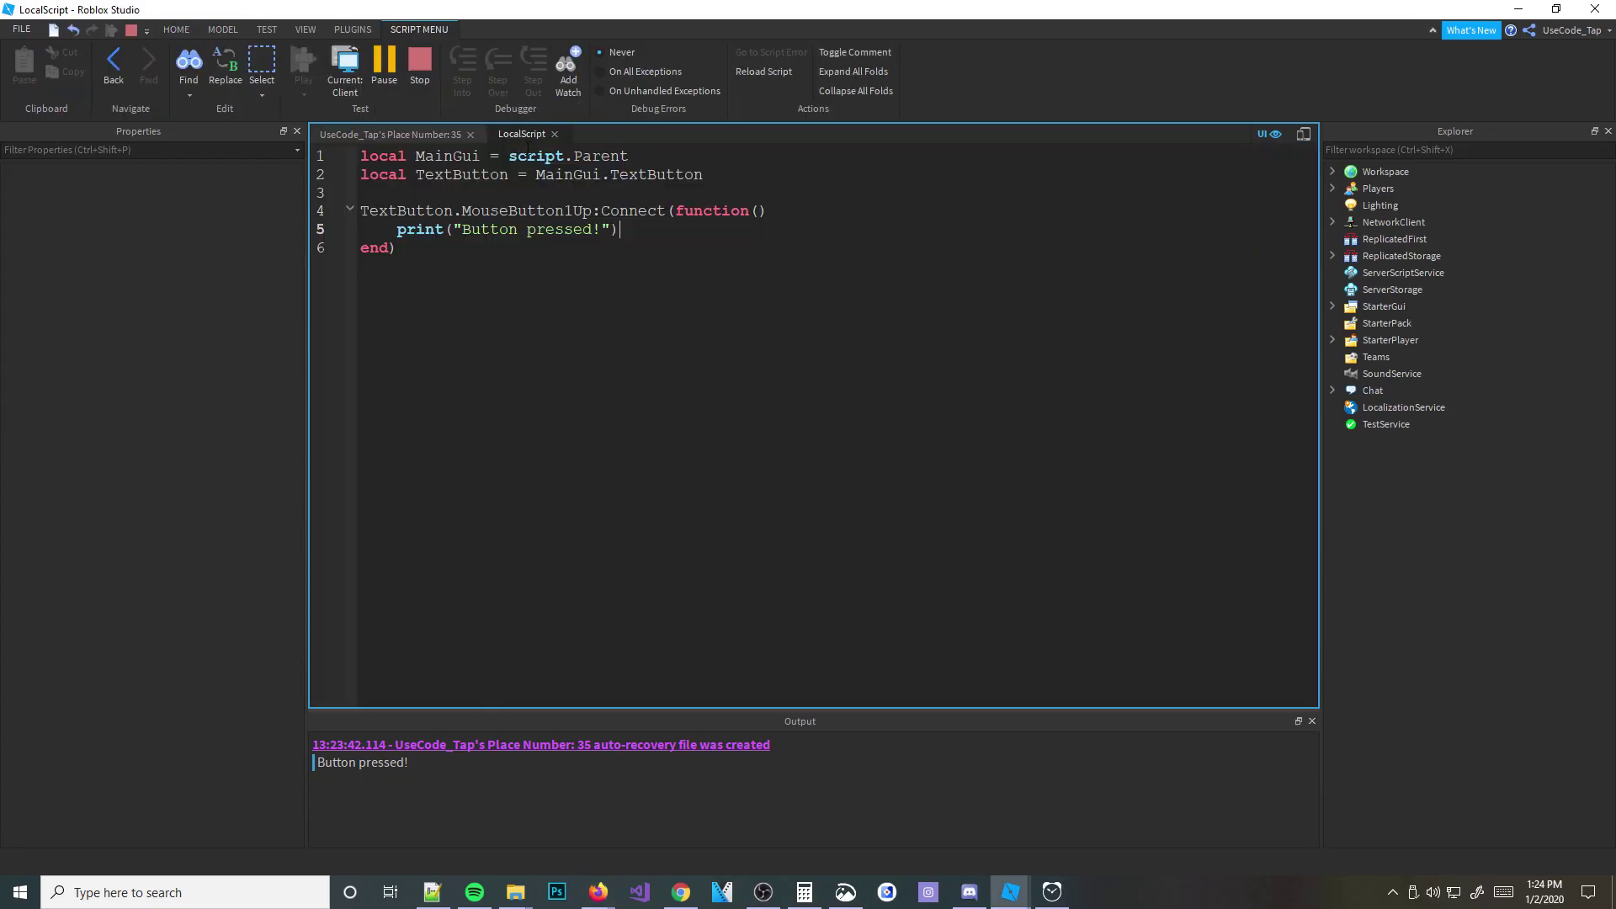
double_click(528, 211)
left_click(392, 134)
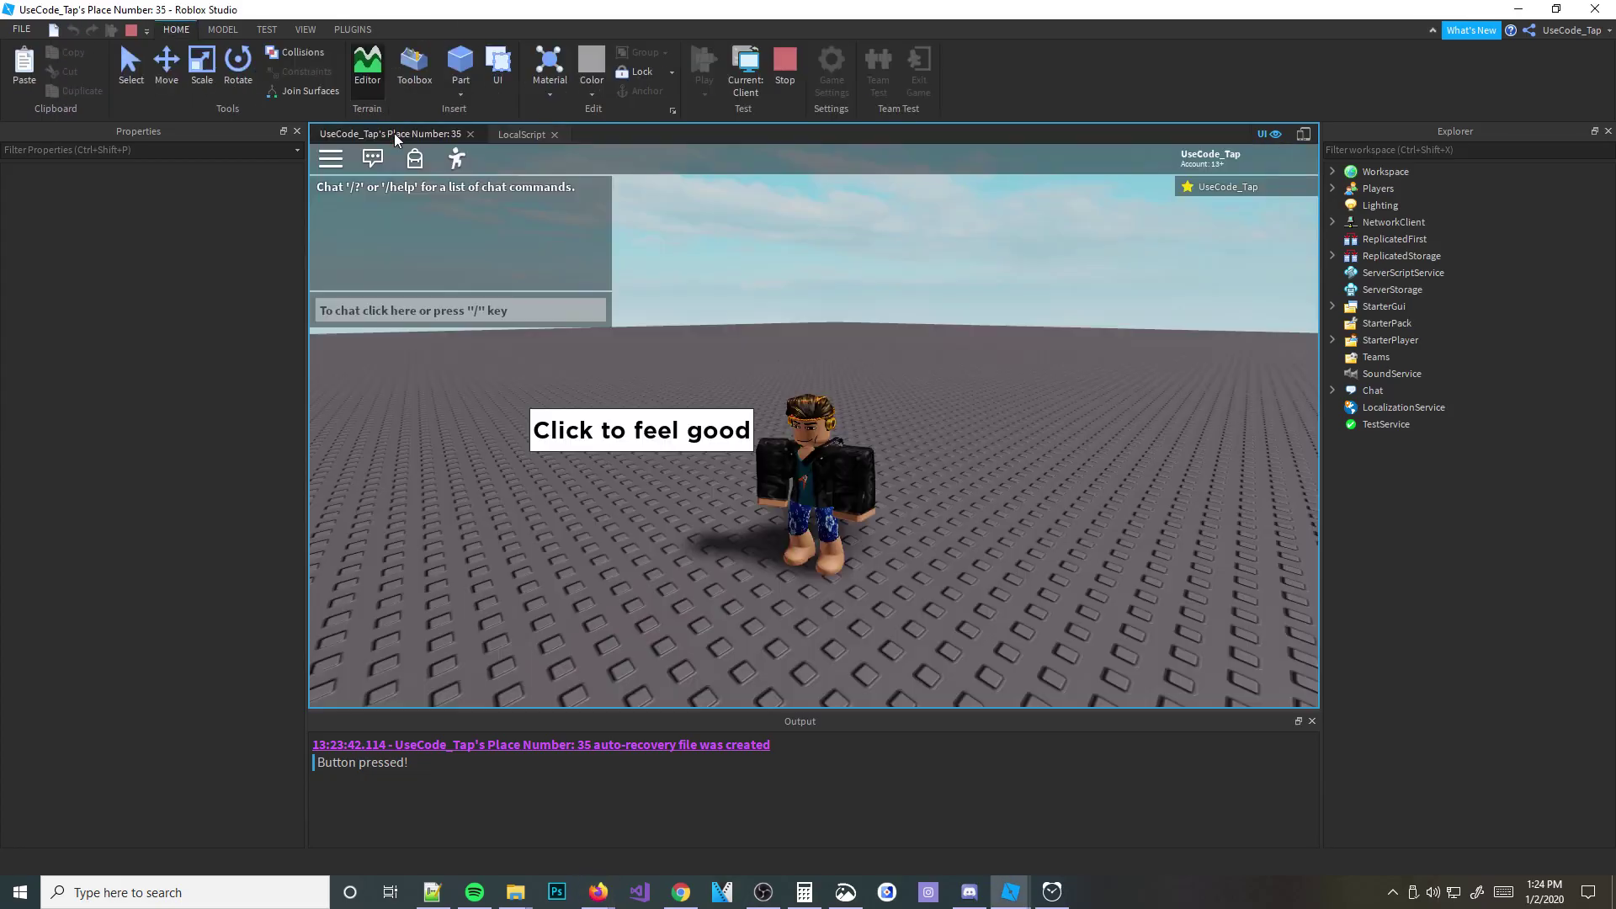
key("w")
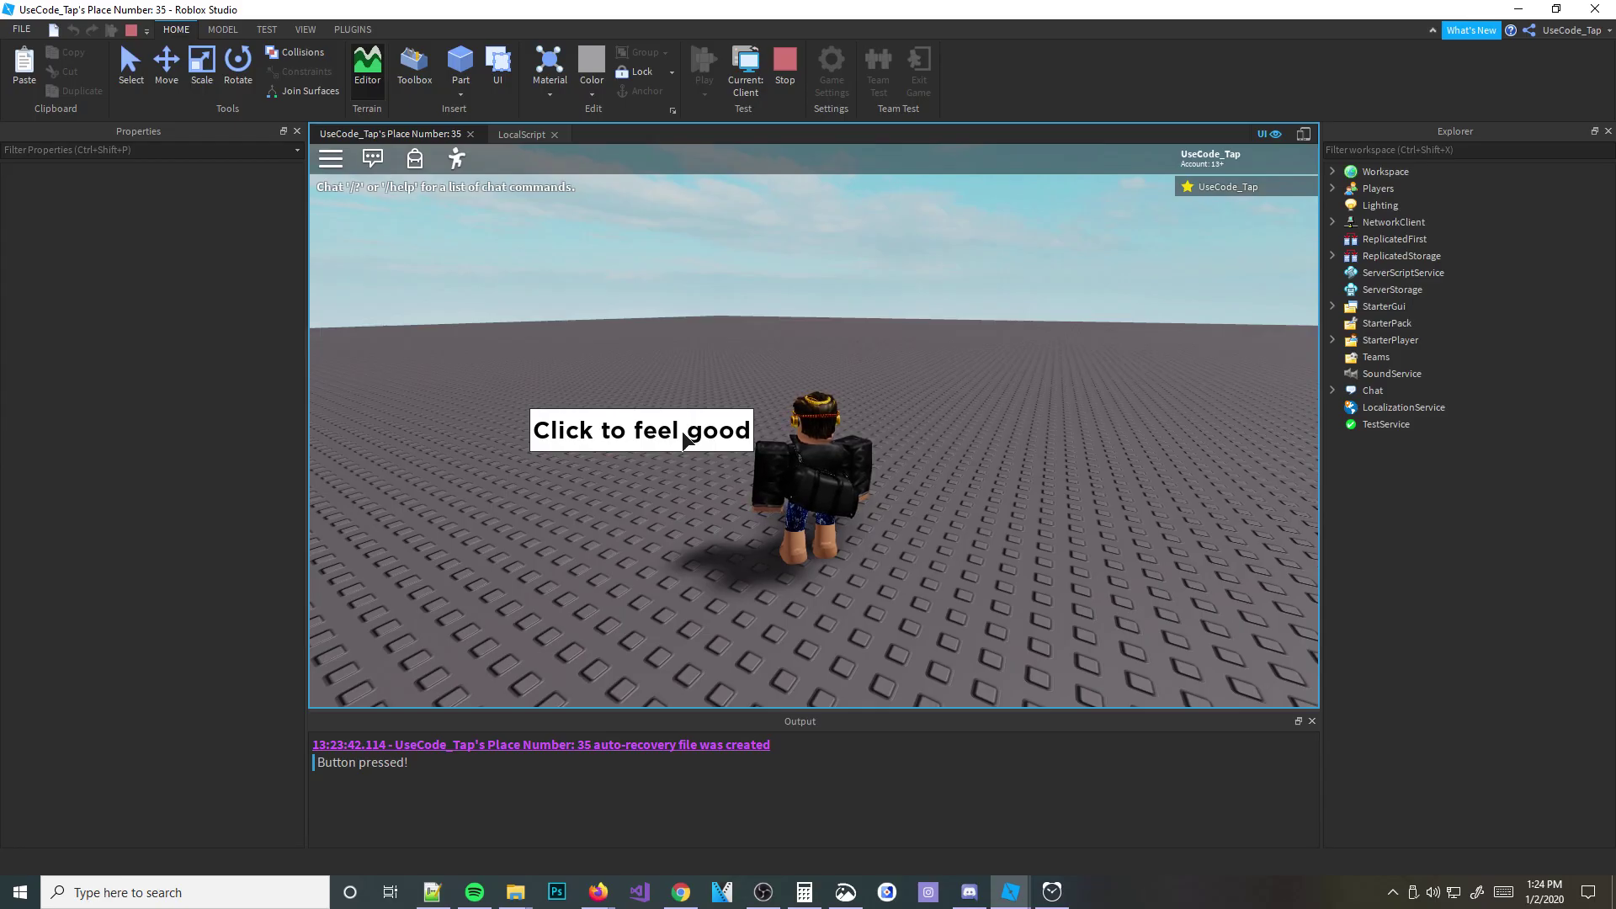
Step: Click the button repeatedly until Output shows 'Button pressed!' six times
left_click(677, 434)
left_click(386, 762)
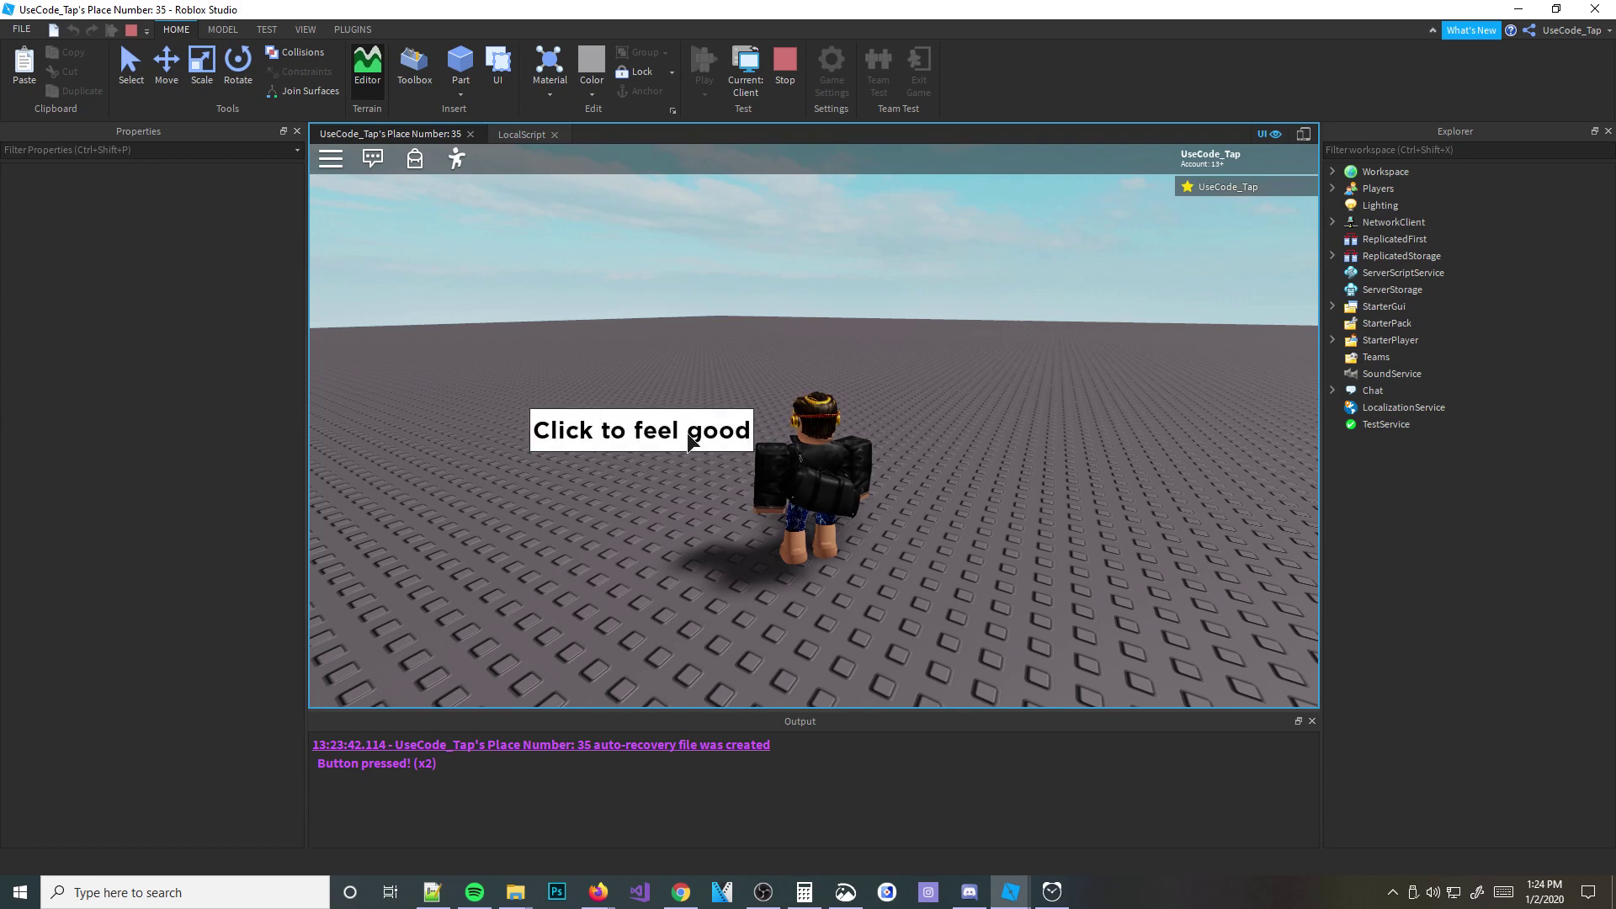
left_click(726, 424)
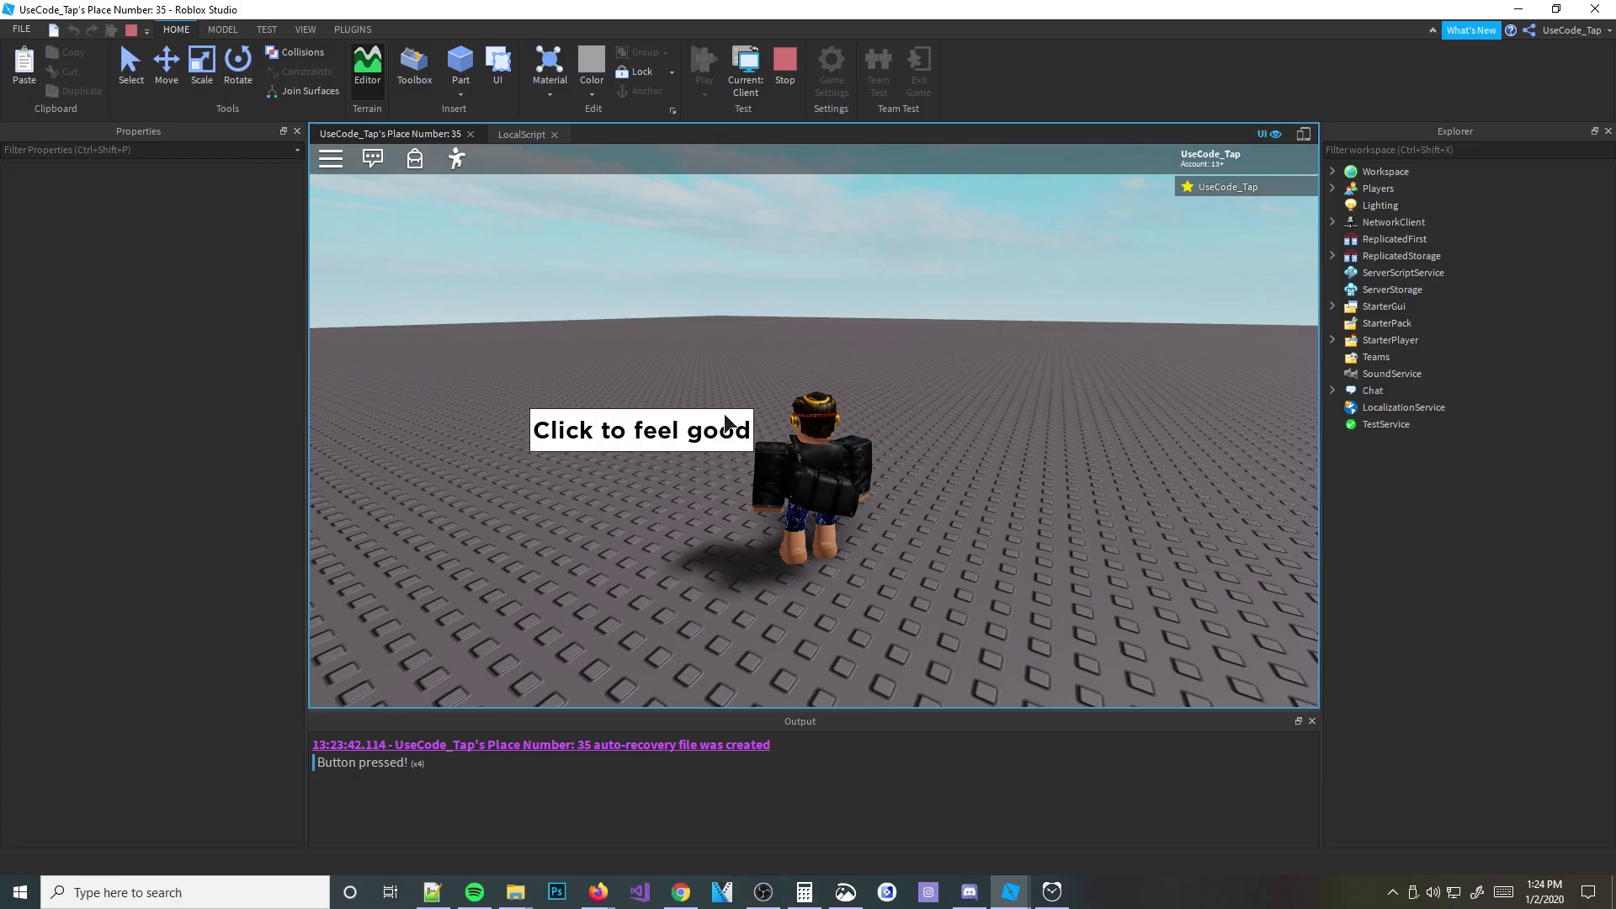
left_click(682, 429)
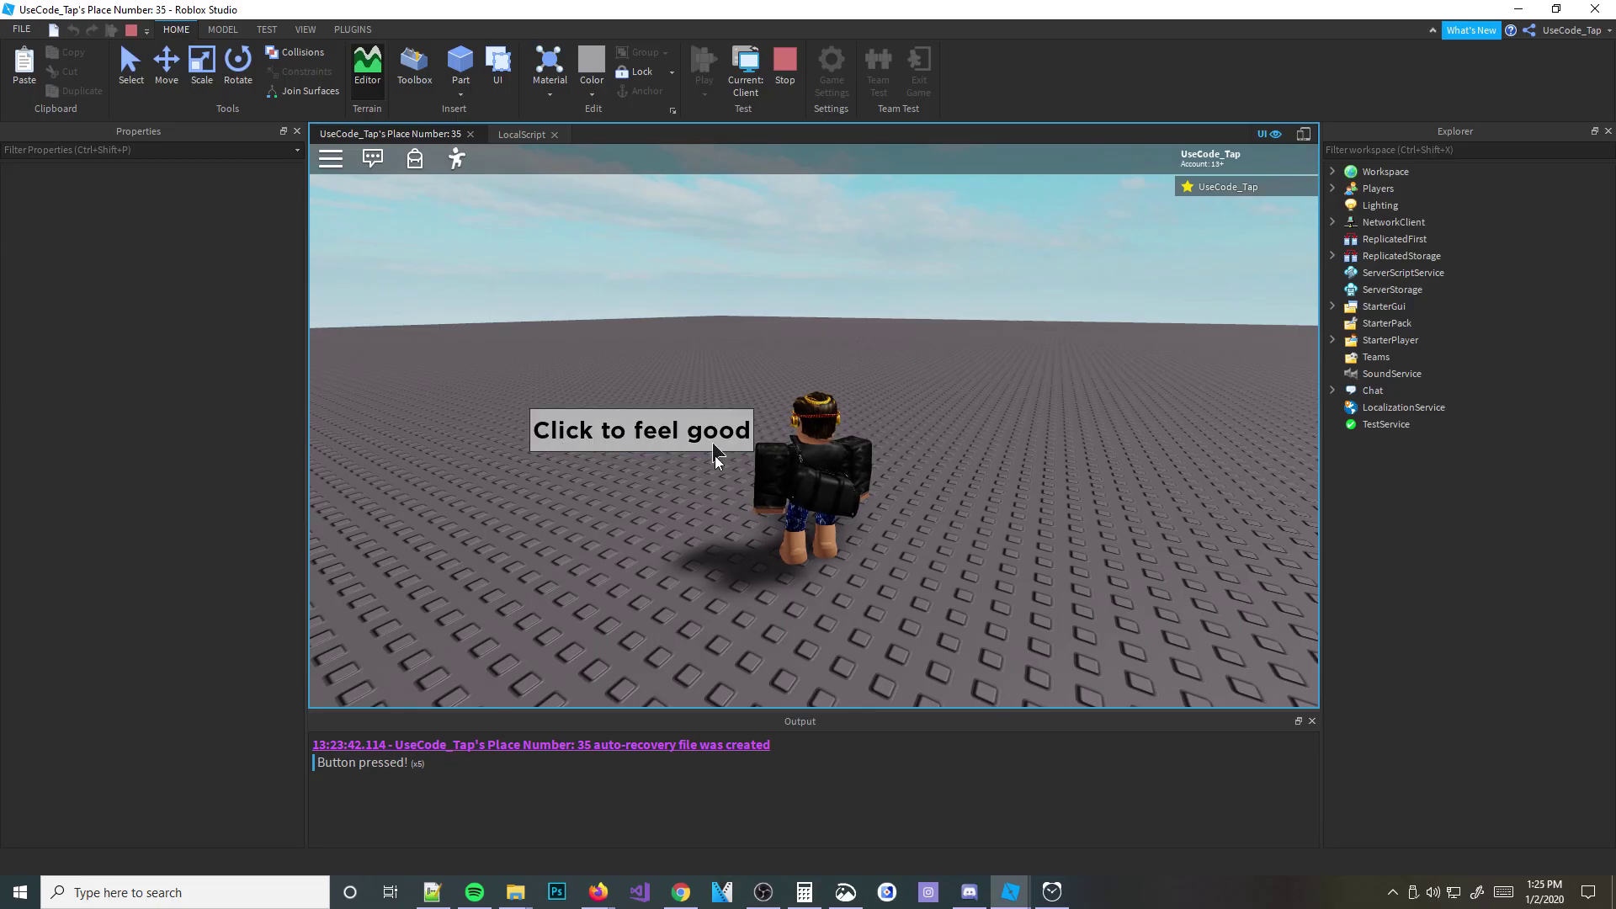
Step: Stop the playtest, change the event to MouseButton1Down, and start Play again
left_click(523, 133)
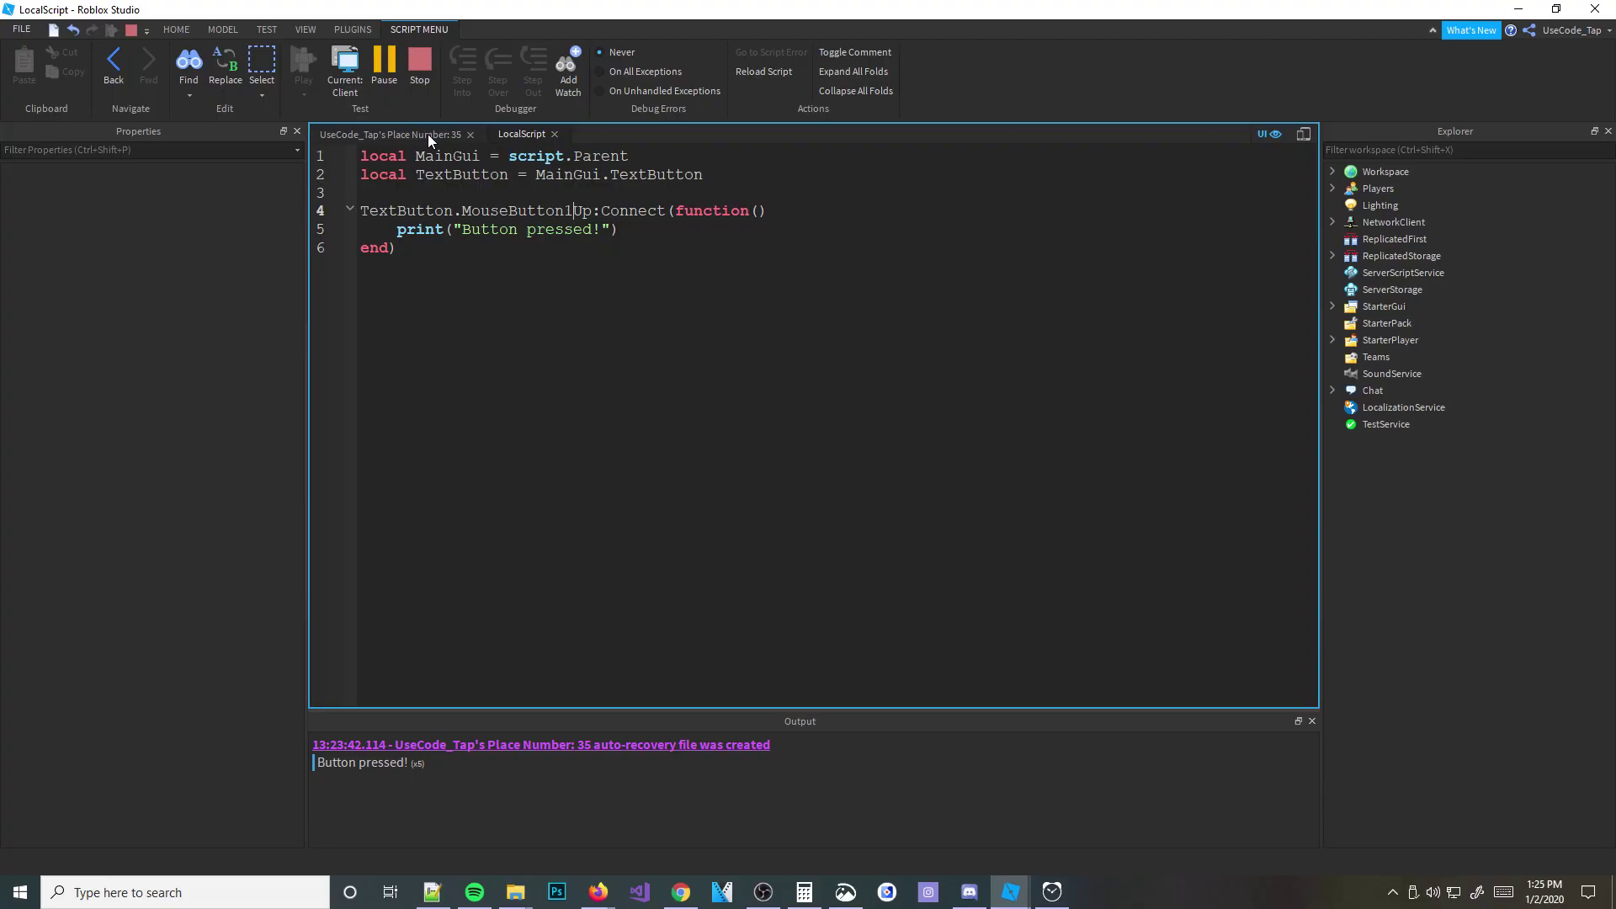
left_click(412, 137)
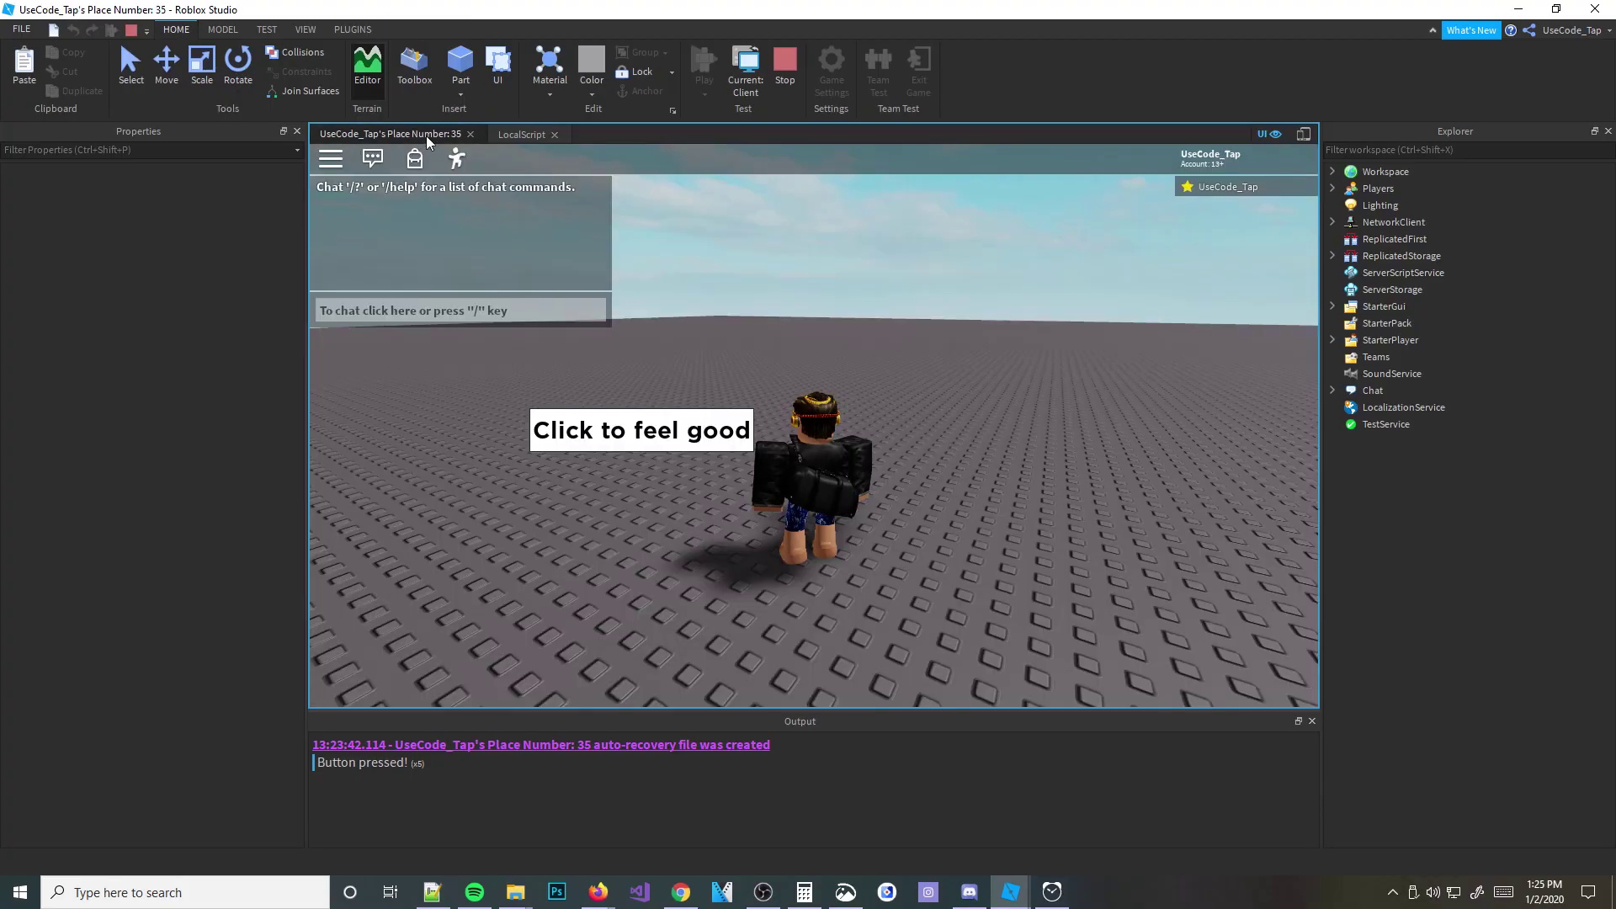
left_click(790, 64)
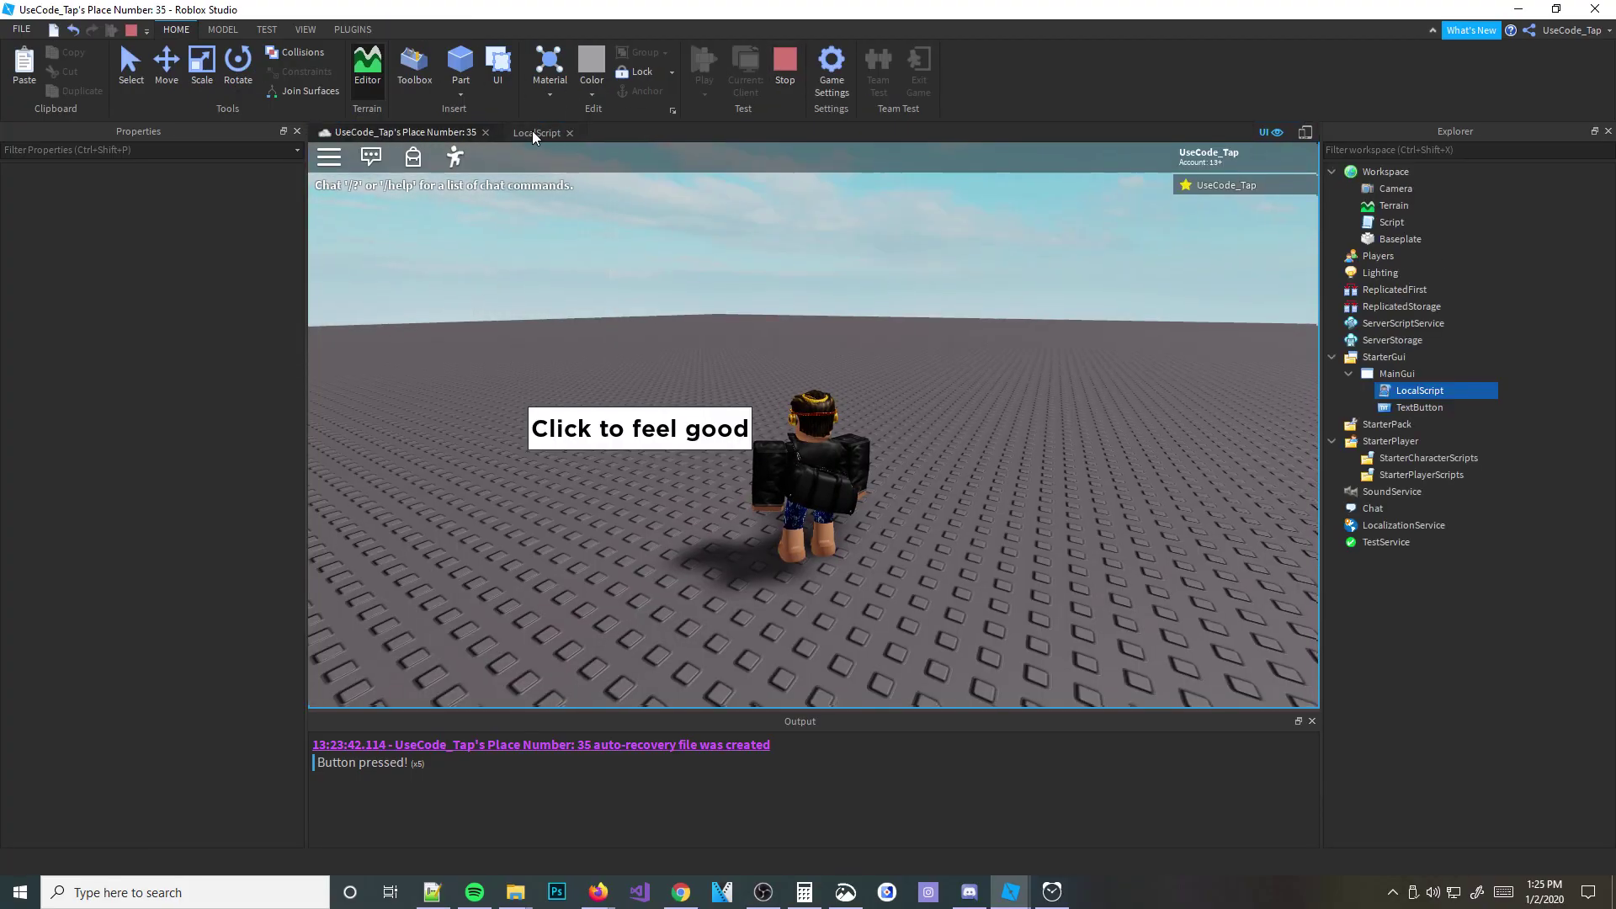
left_click(532, 132)
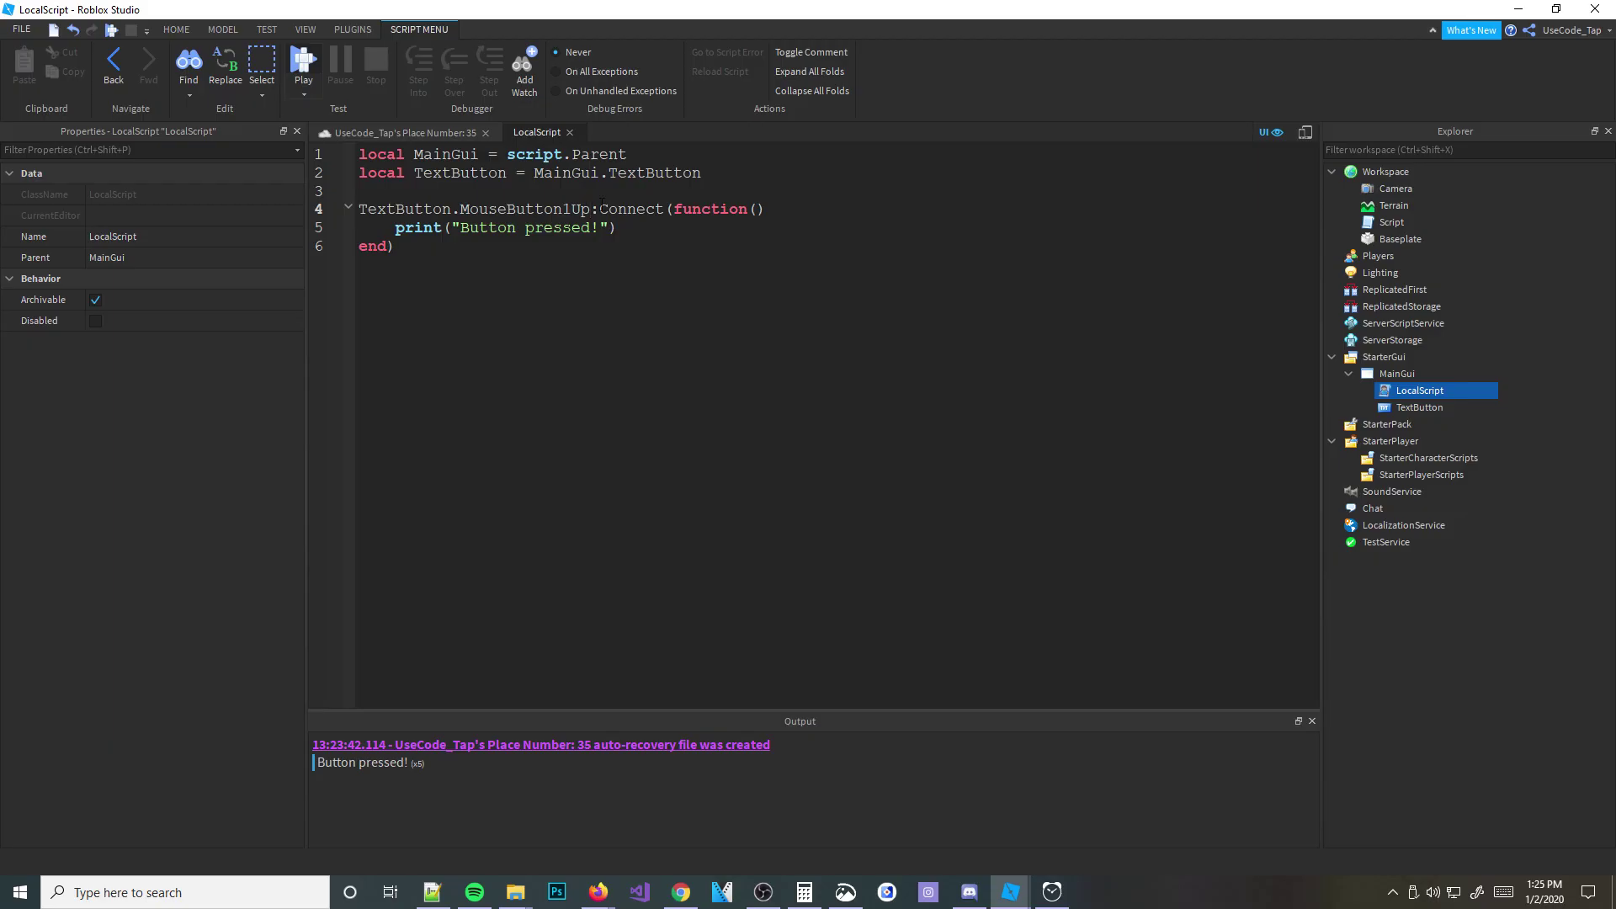
key("BackSpace")
key("BackSpace")
type("Down")
left_click(304, 66)
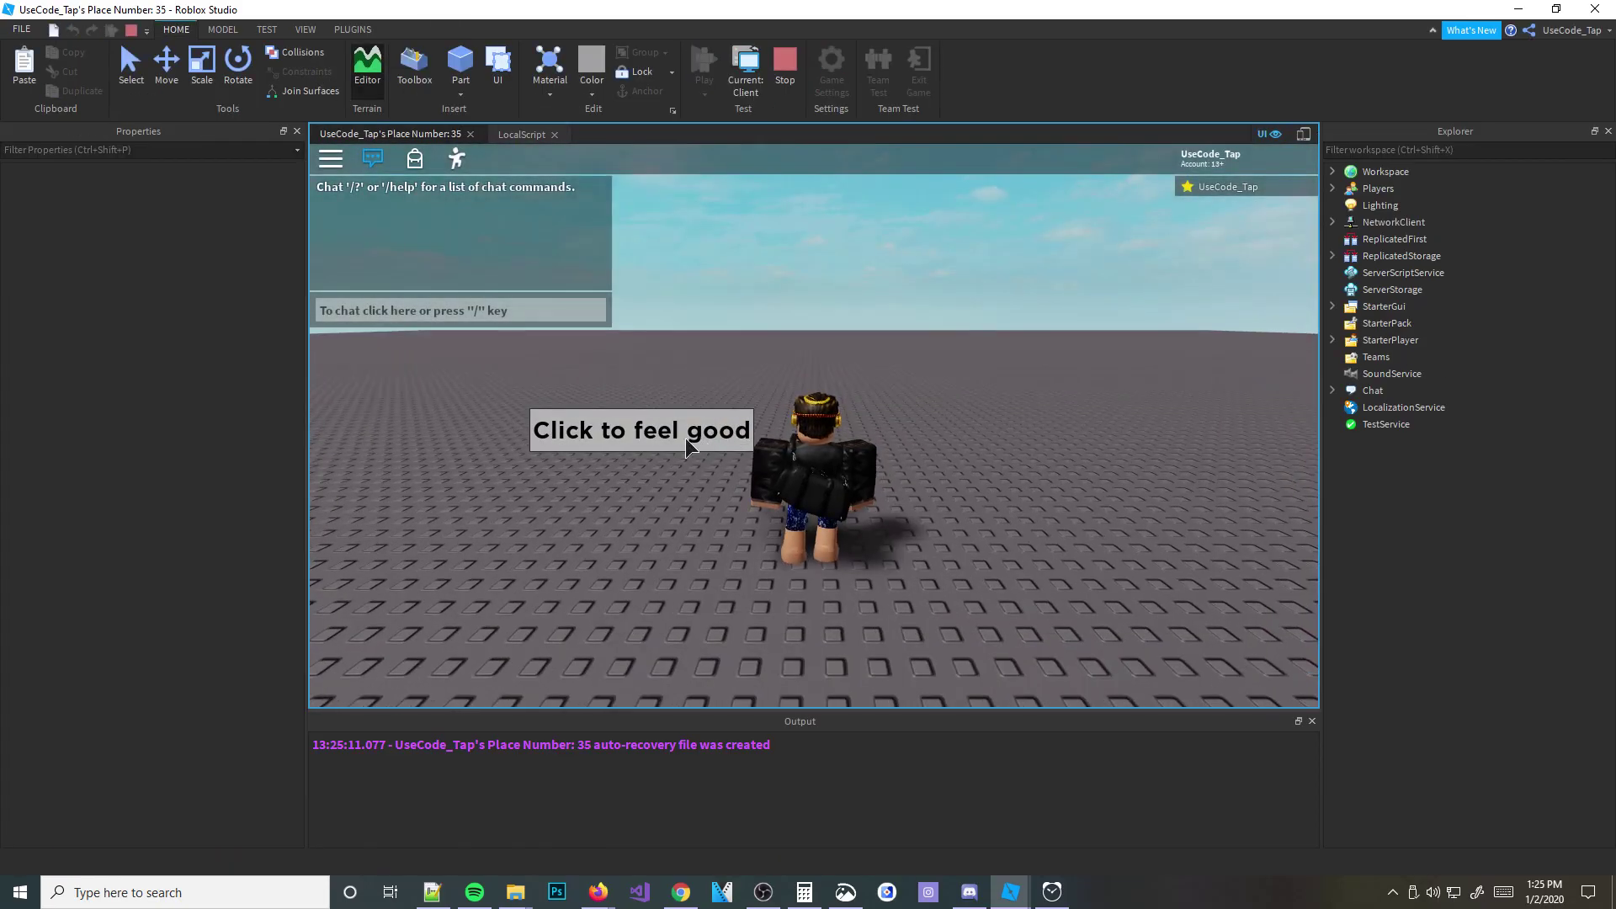
Step: Press the 'Click to feel good' button twice, logging 'Button pressed!' each time
left_click(686, 438)
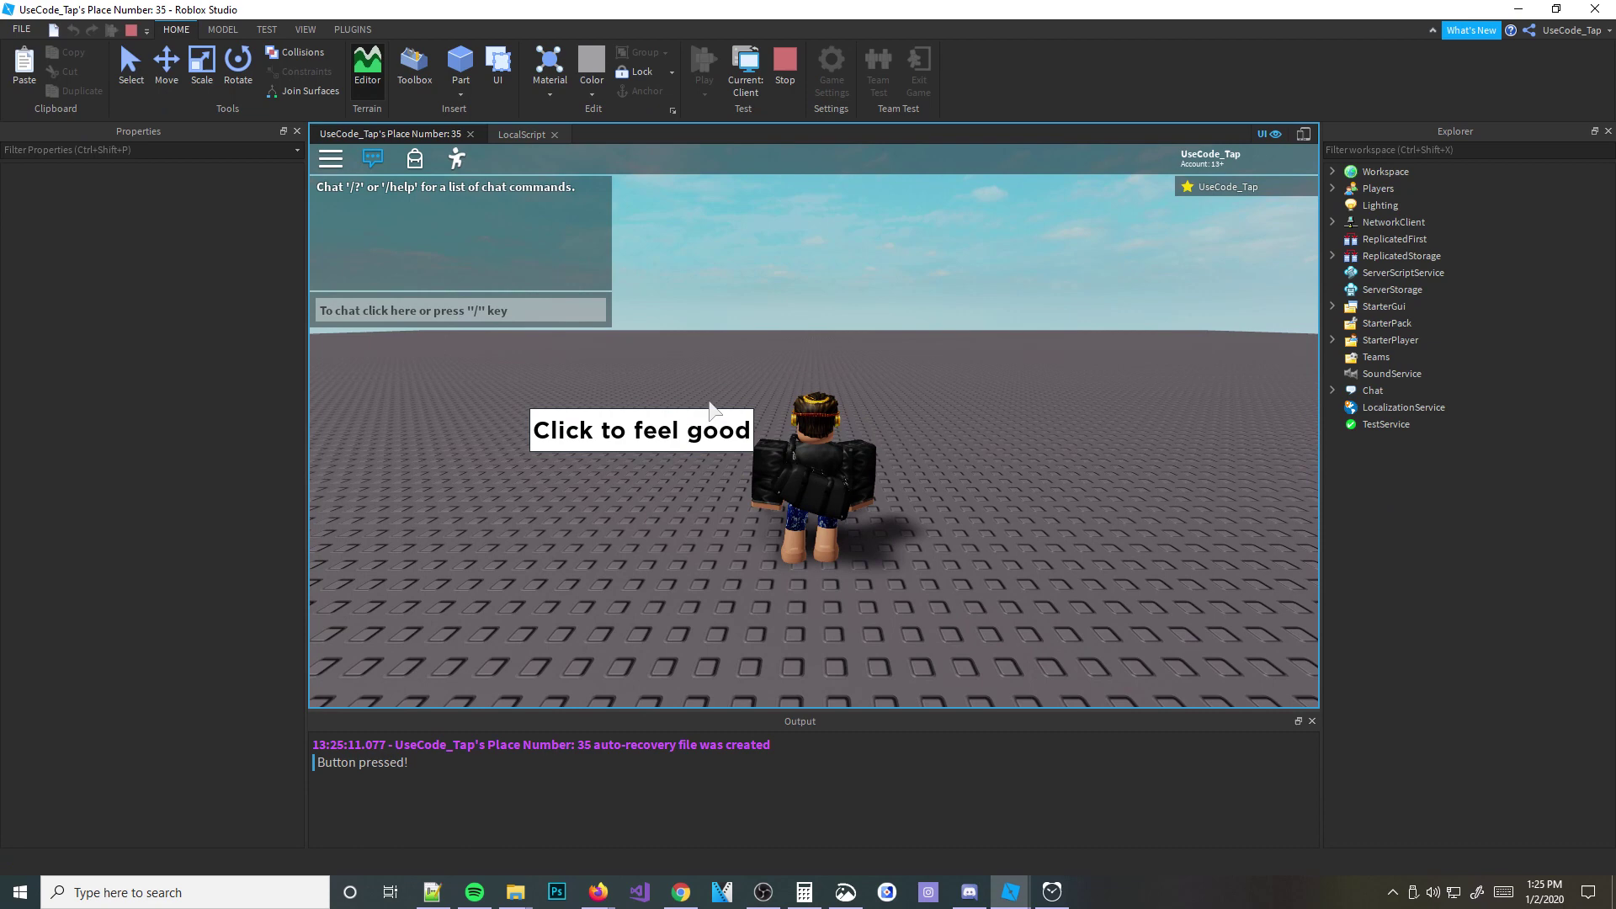
left_click(691, 431)
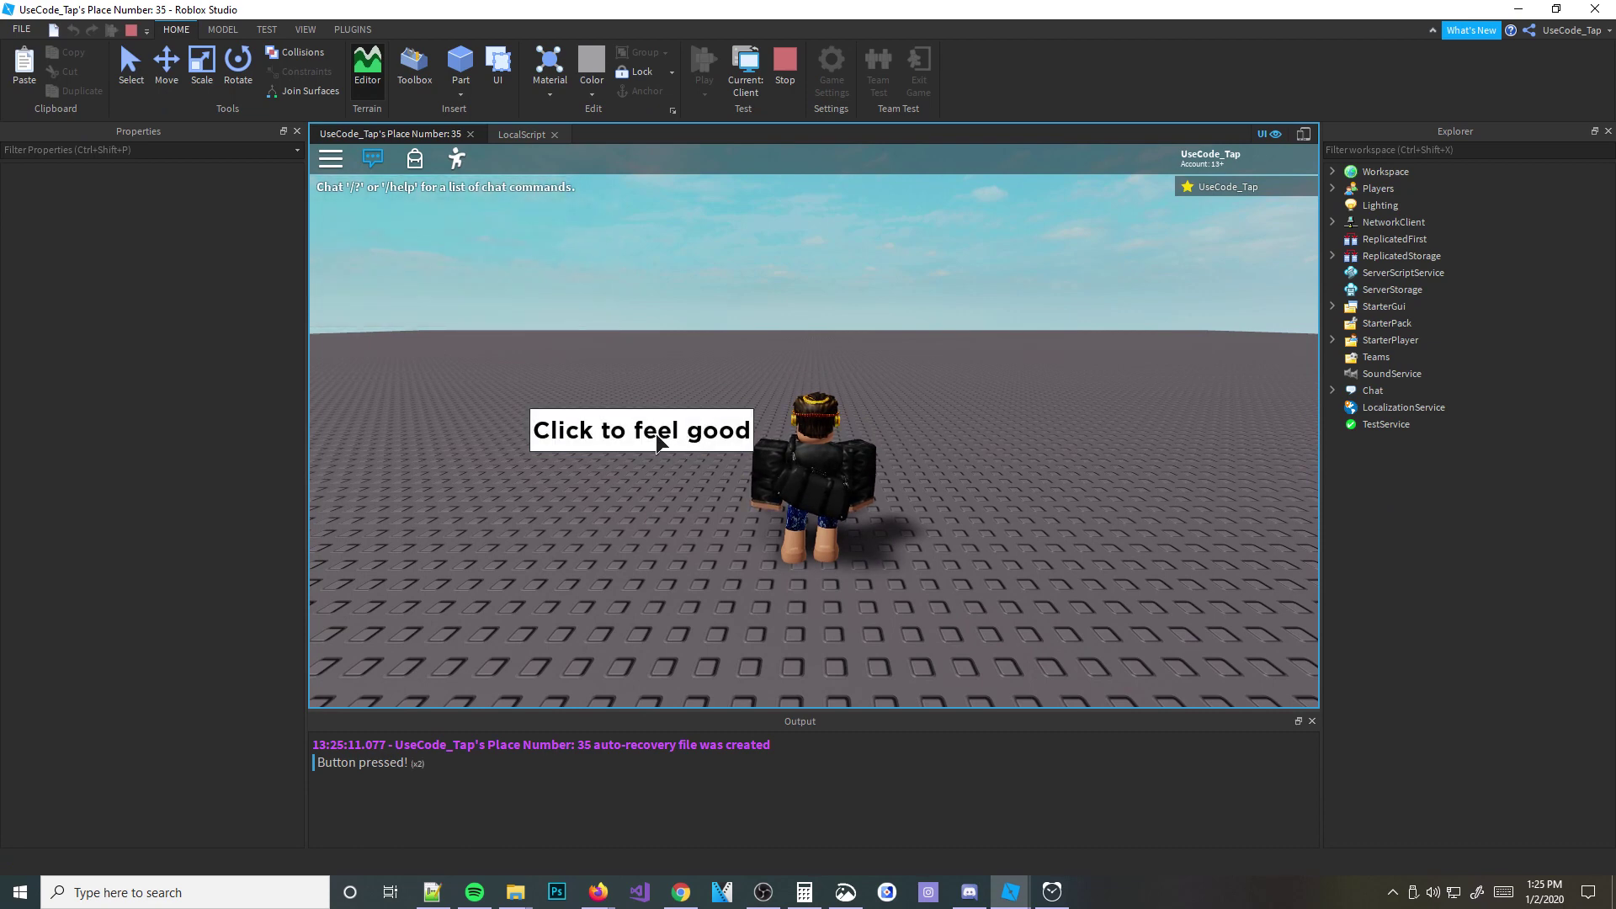
left_click(512, 133)
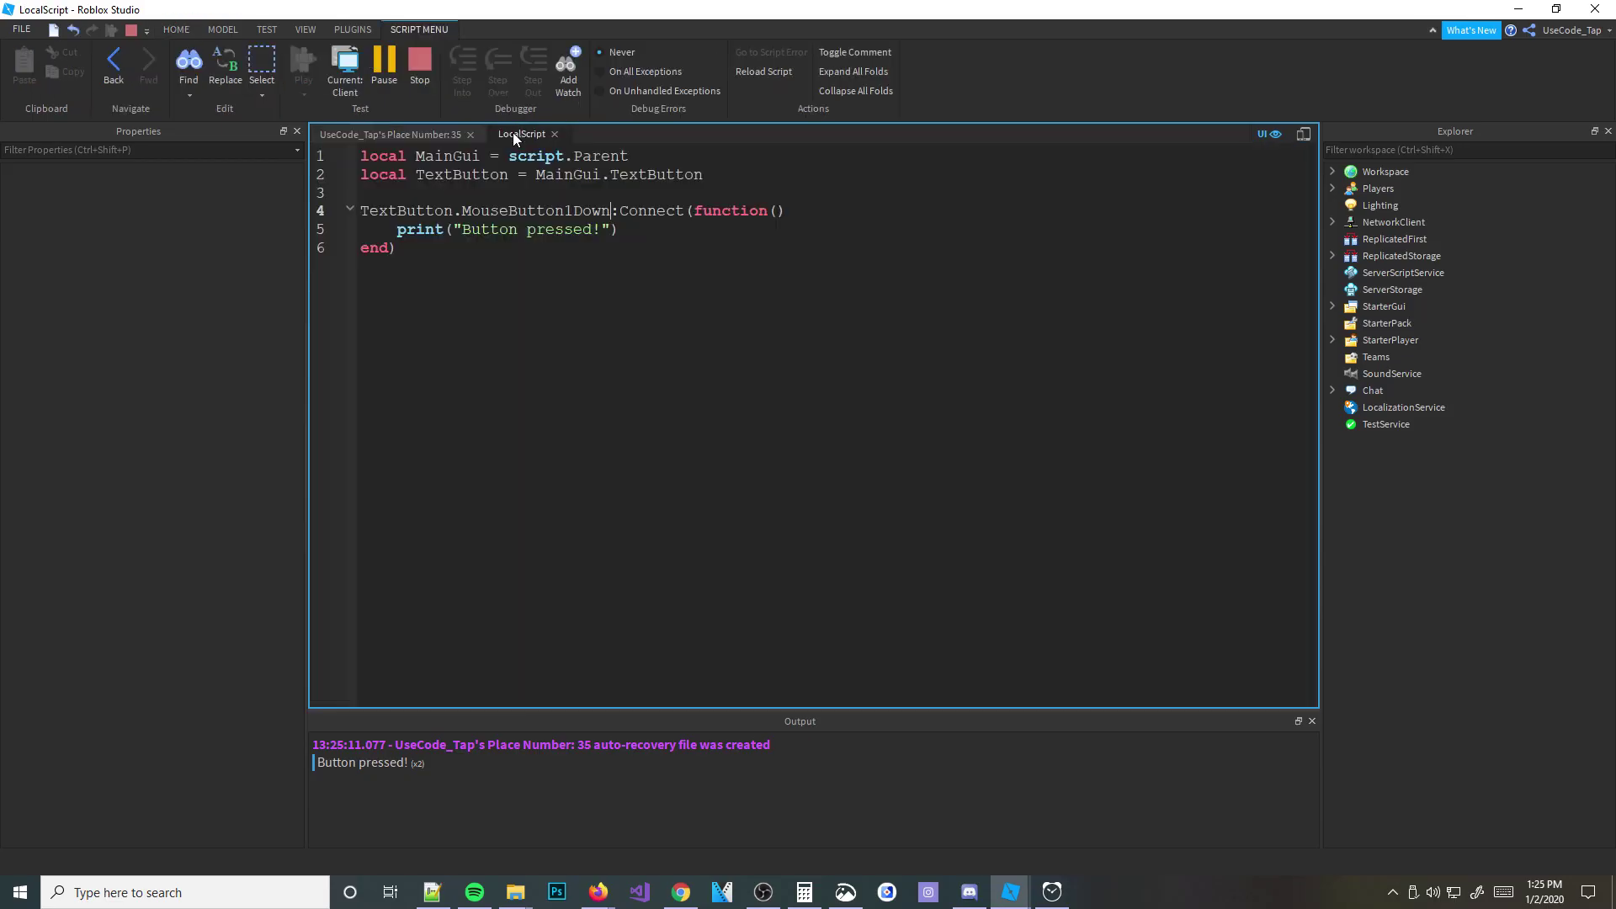
Step: Select '1Down' in MouseButton1Down on line 4 and stop the play test
mouse_move(612, 211)
left_mouse_down()
mouse_move(553, 211)
mouse_move(612, 211)
left_mouse_up()
left_click(597, 212)
left_click(399, 136)
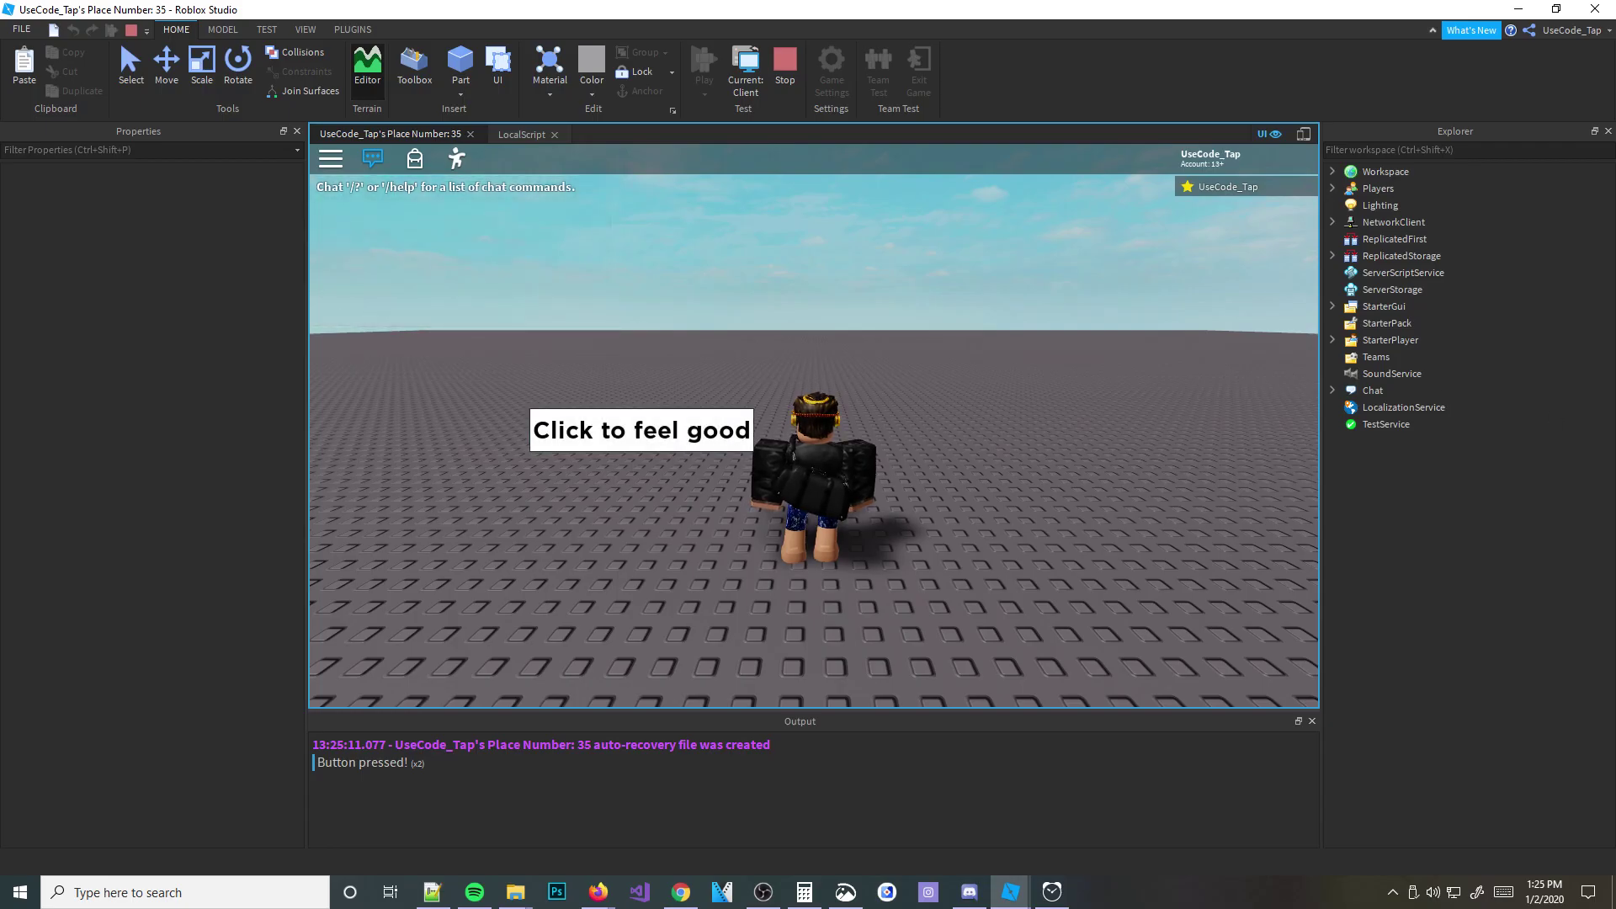
left_click(784, 69)
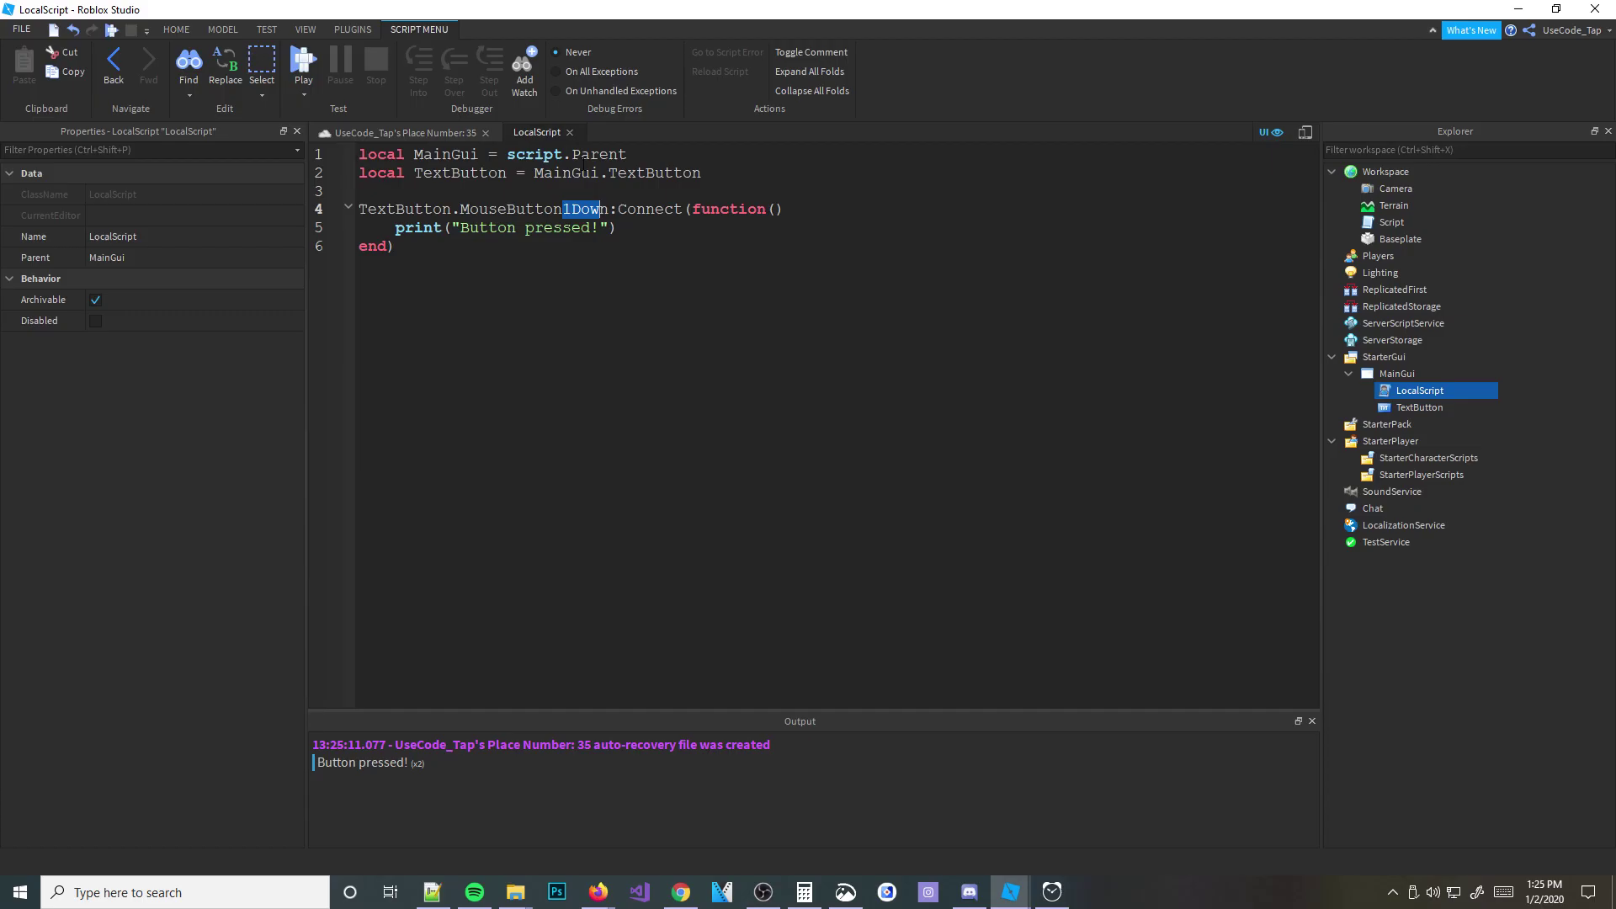
key("Left")
Step: Switch the event to MouseButton2Up, then play-test and press the button several times
key("Delete")
key("Delete")
key("Delete")
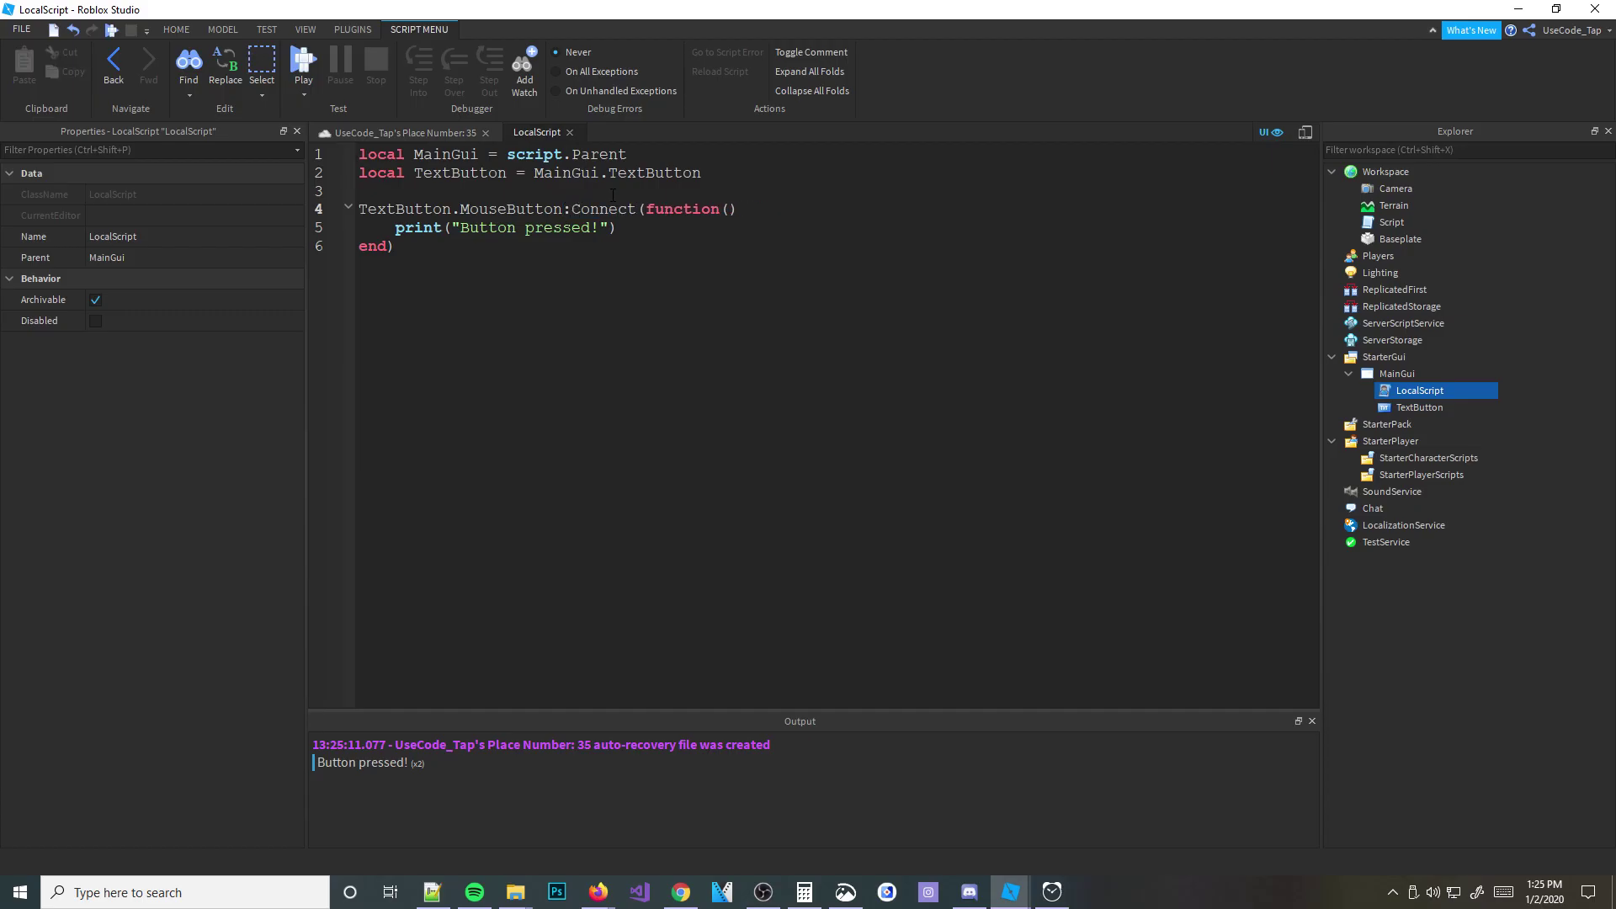
type("Up")
left_click(316, 58)
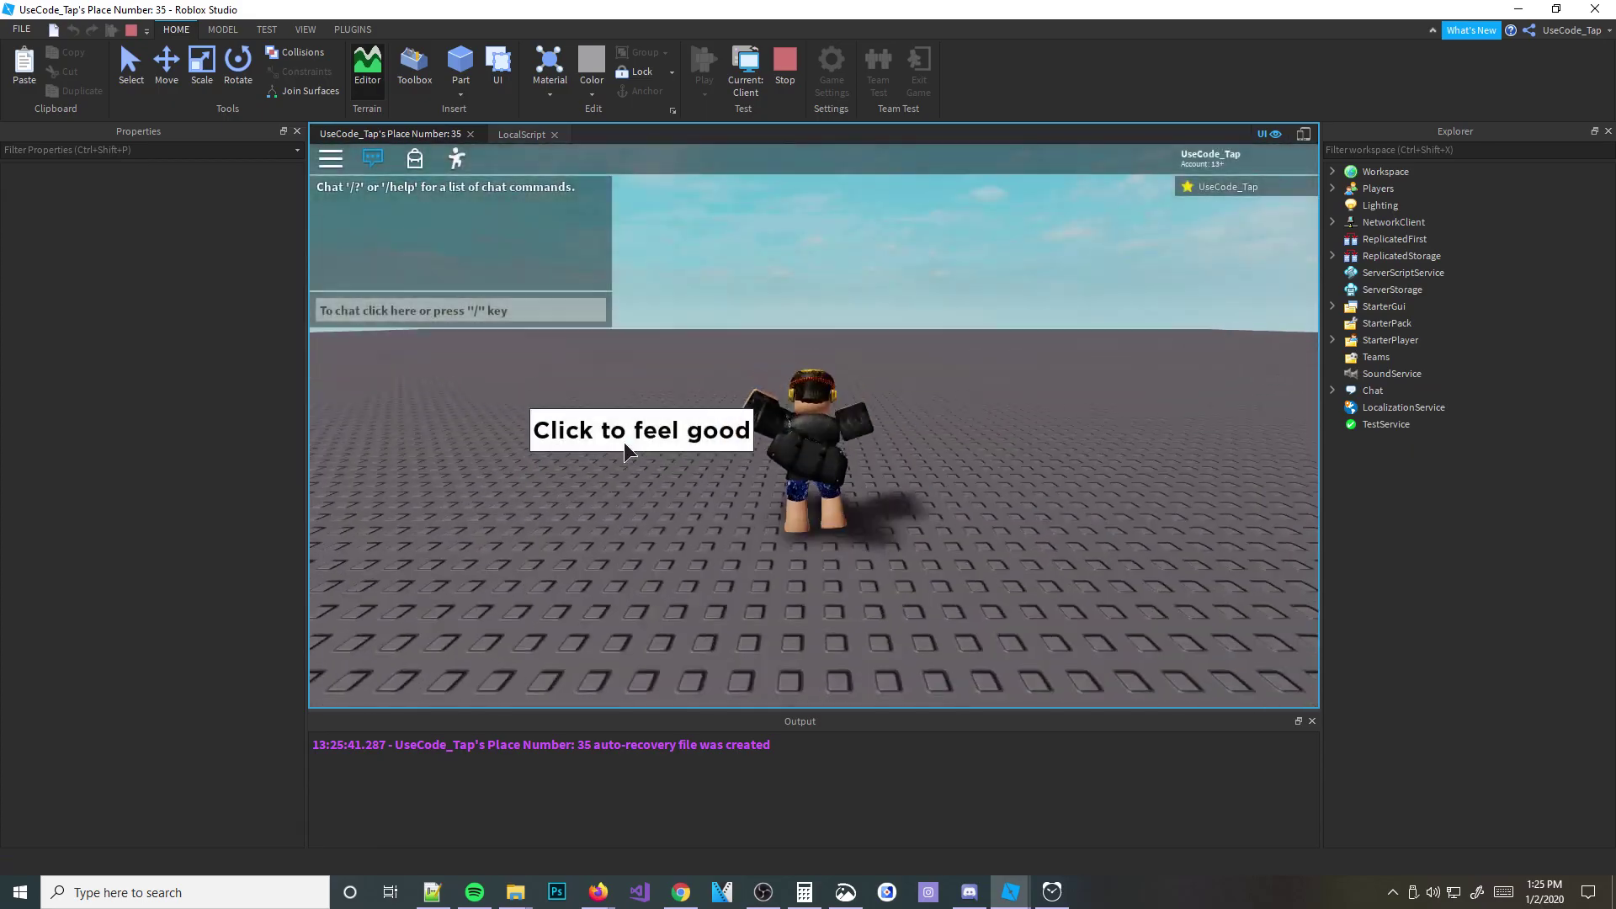
left_click(624, 442)
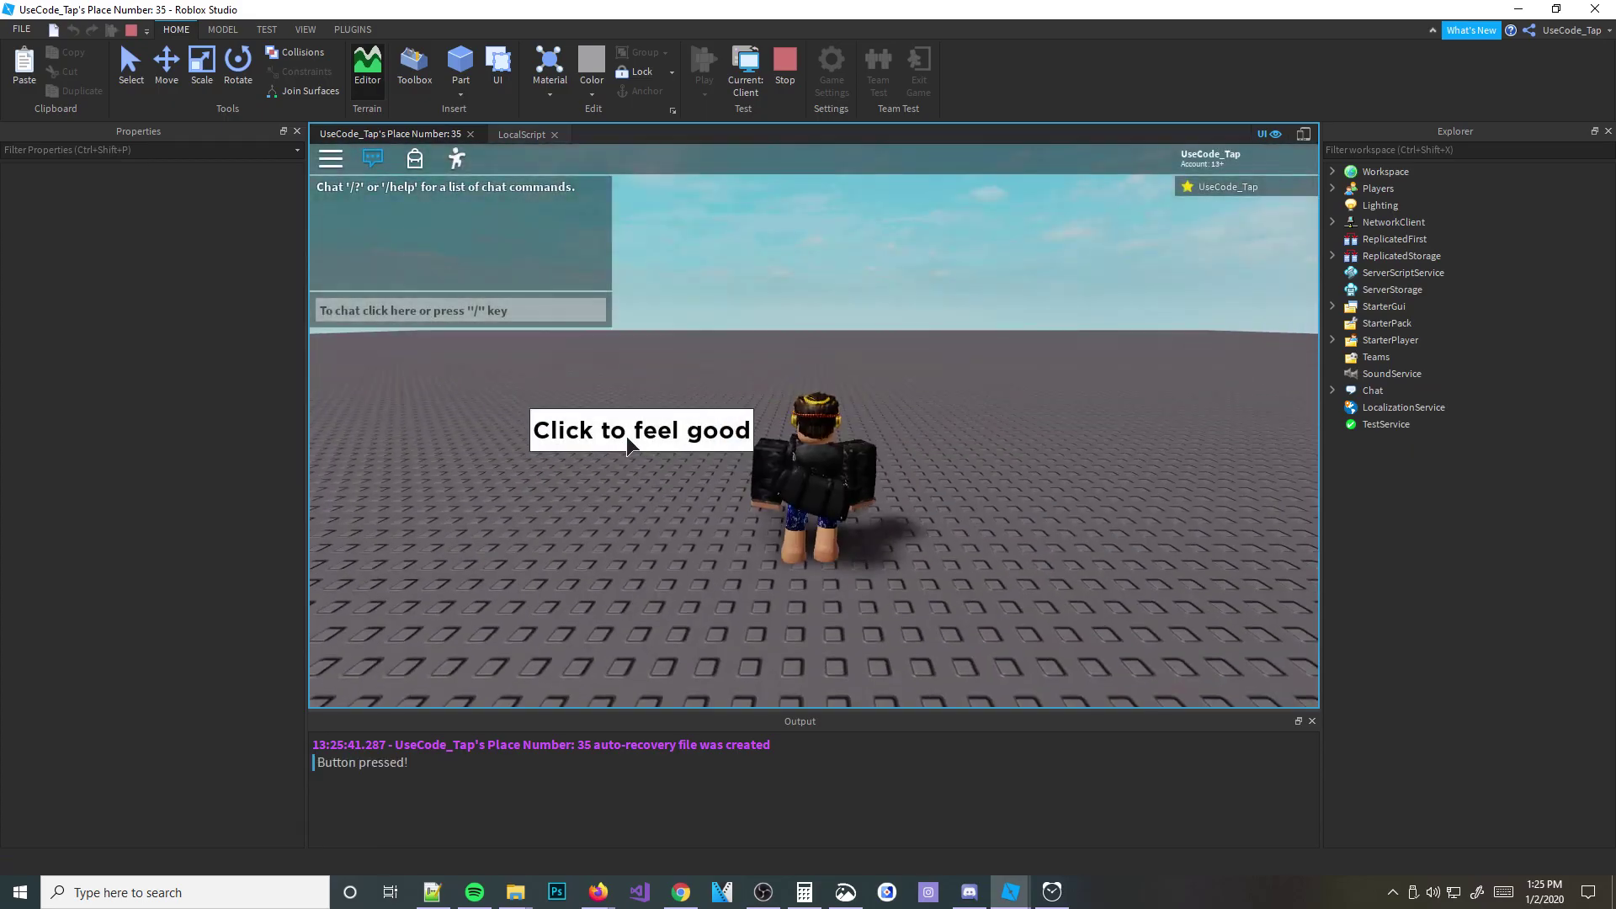
left_click(626, 436)
left_click(653, 436)
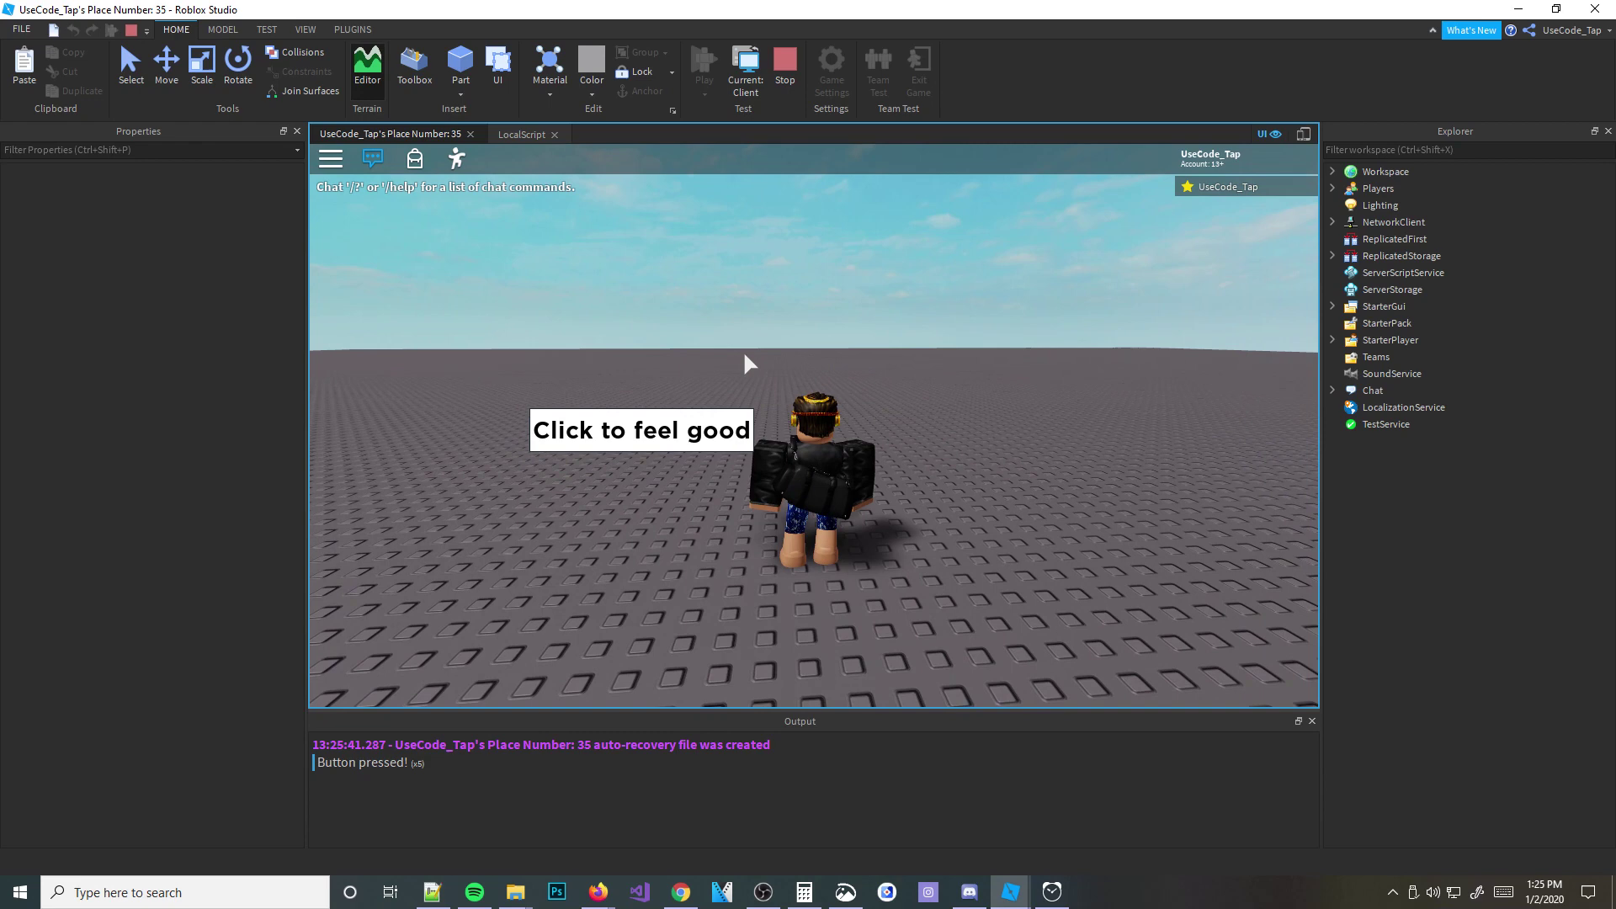
left_click(647, 426)
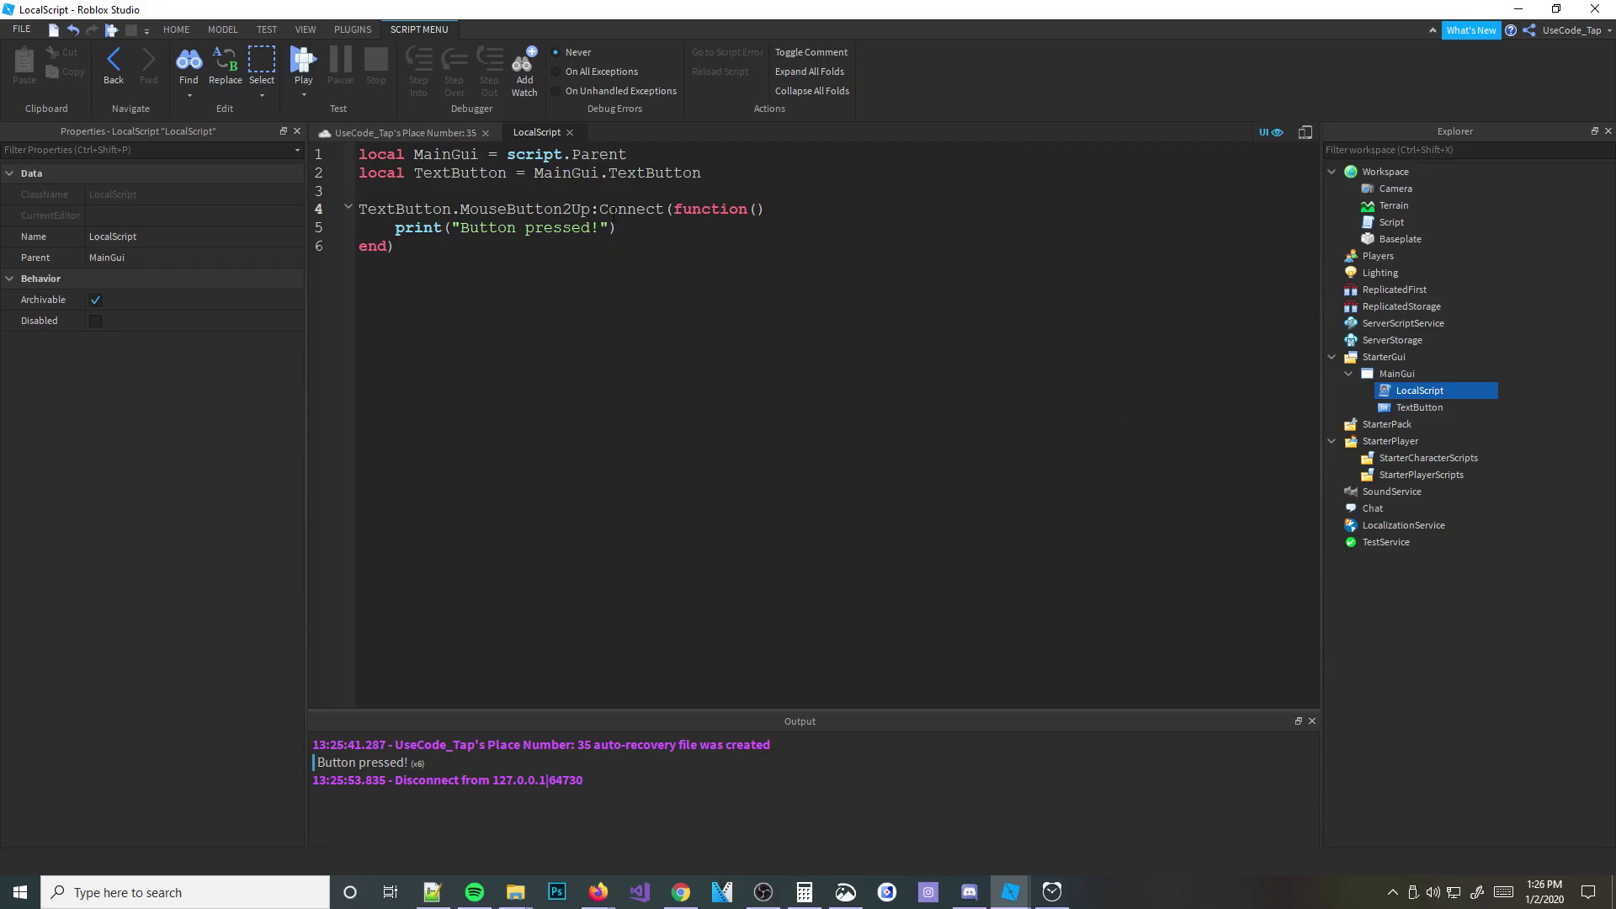
Step: Rework line 4's event name, briefly trying MouseButton1Click, and settle on MouseButton1Up
key("ctrl+BackSpace")
type("Mousebut")
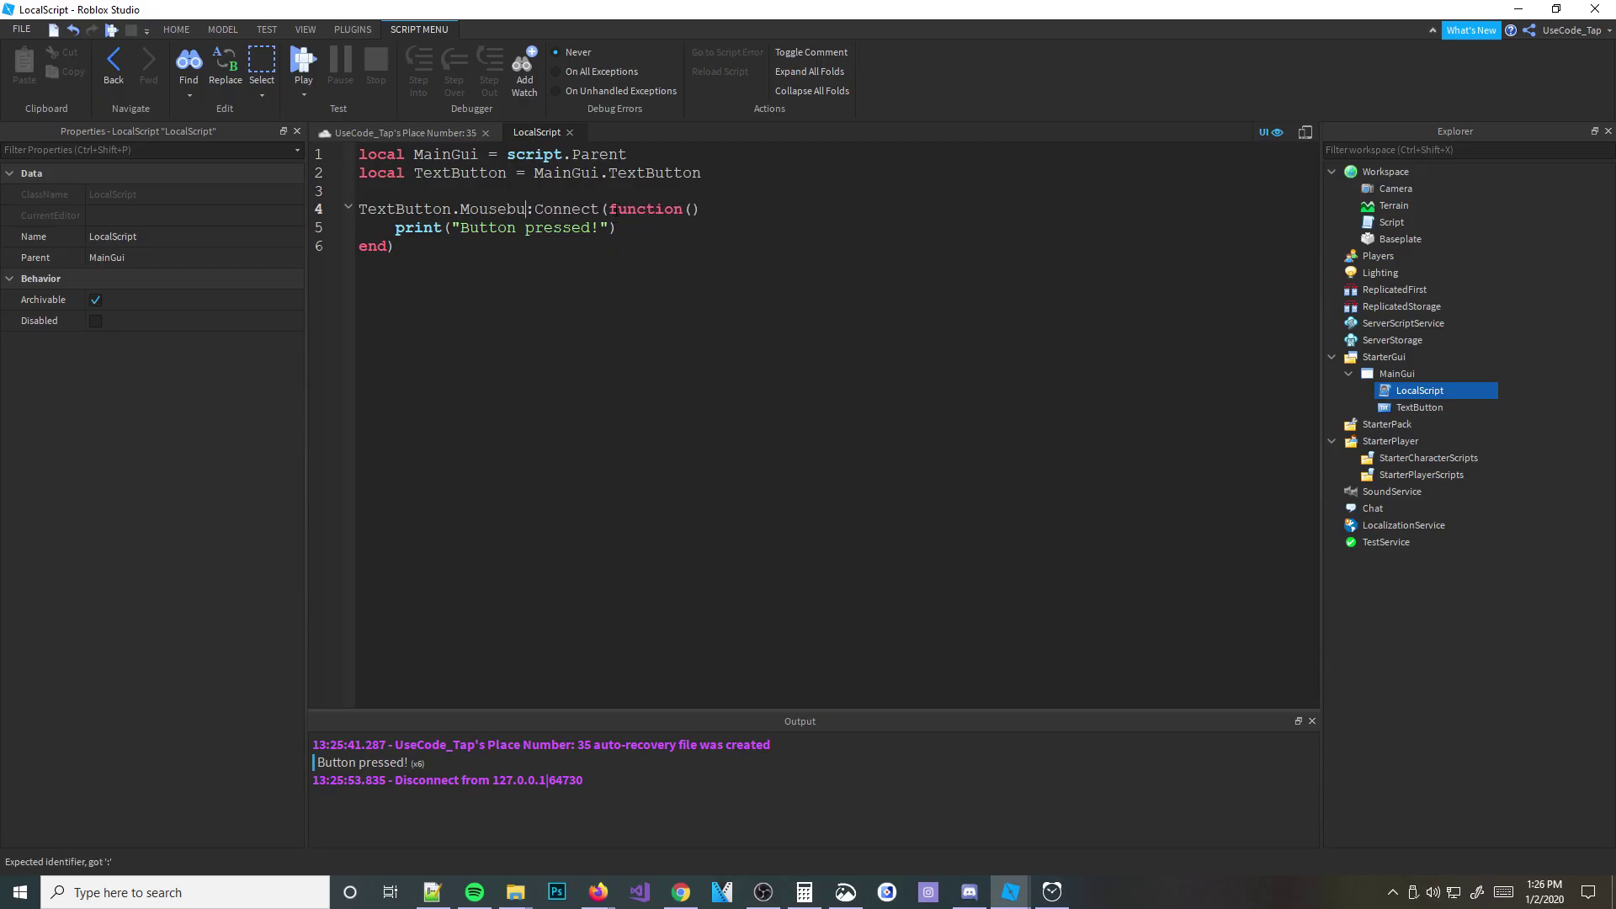
key("BackSpace")
key("BackSpace")
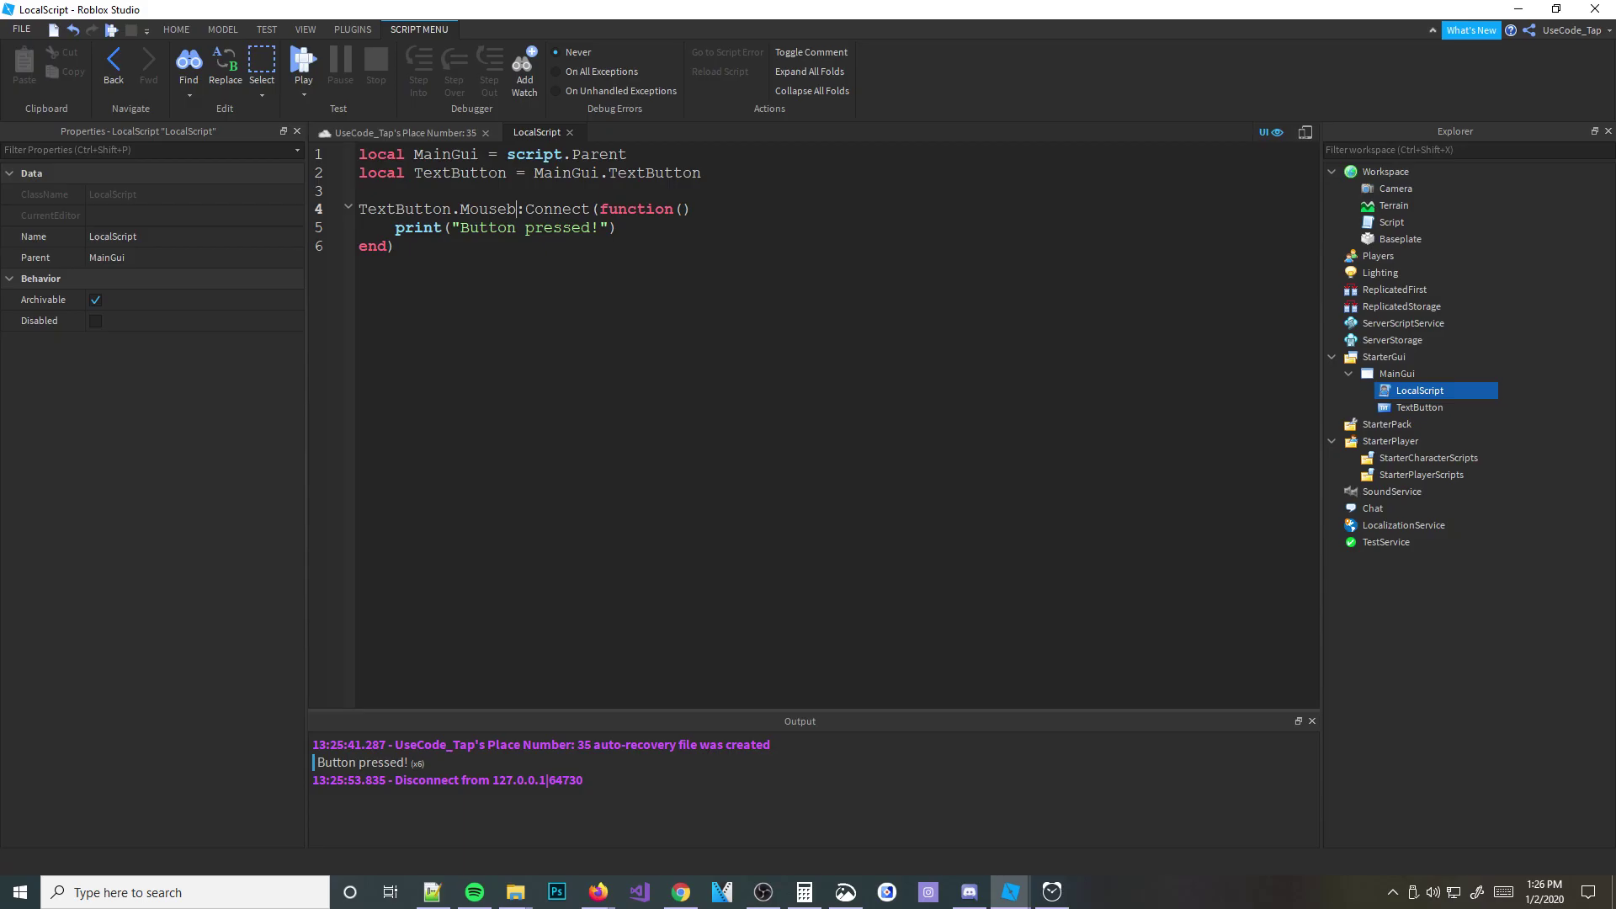
key("BackSpace")
type("BUtton")
key("BackSpace")
key("BackSpace")
key("BackSpace")
type("utton1Click")
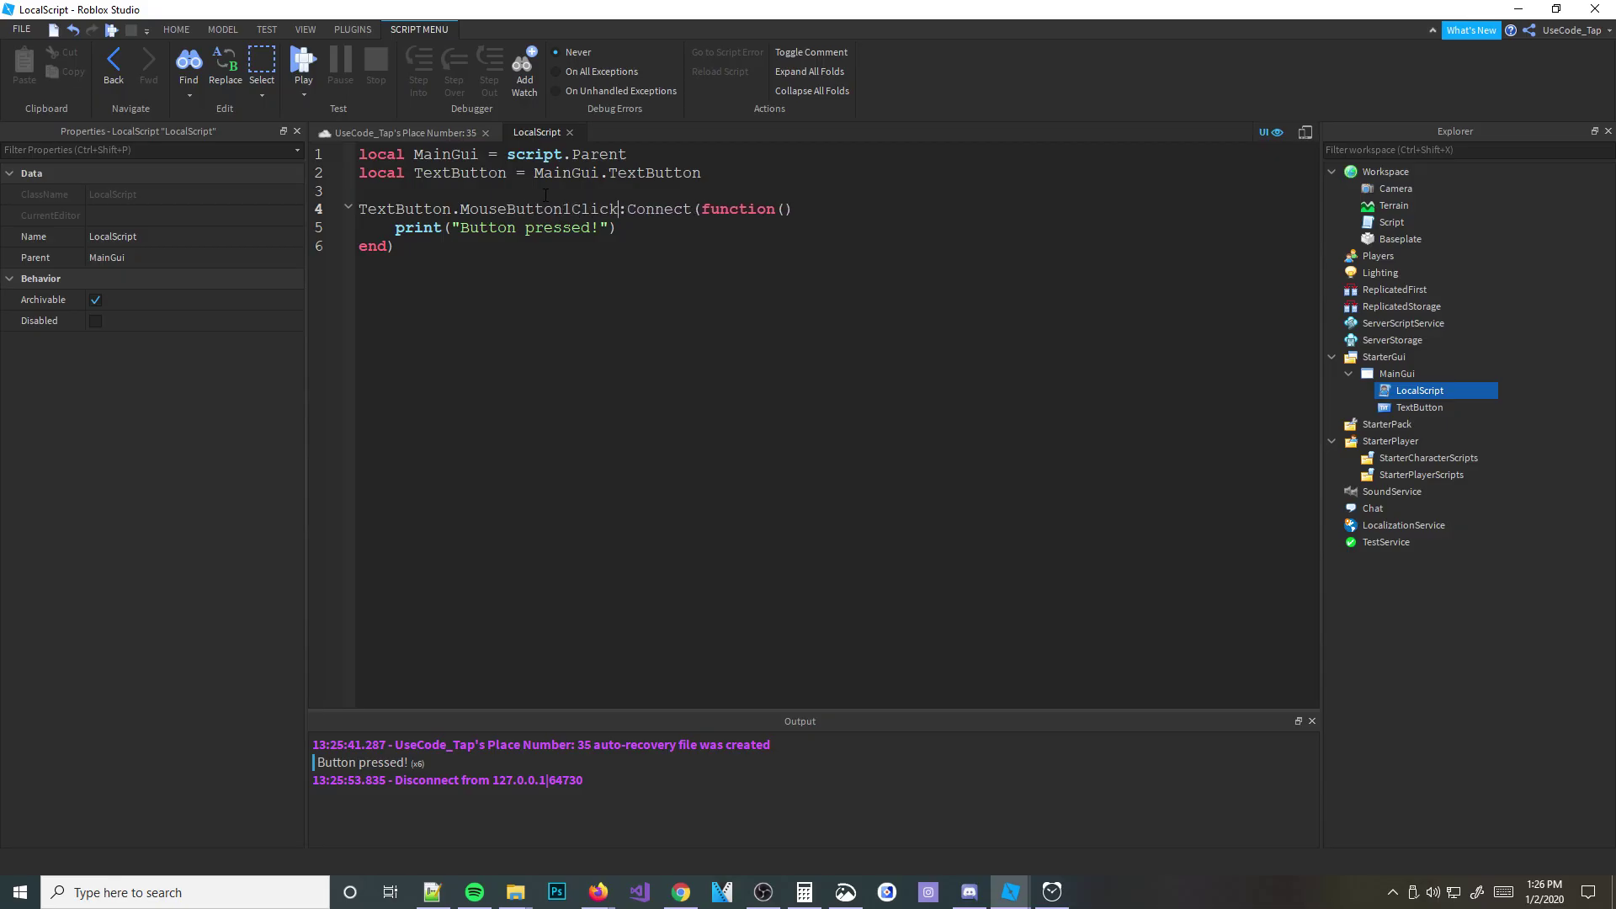
key("ctrl+BackSpace")
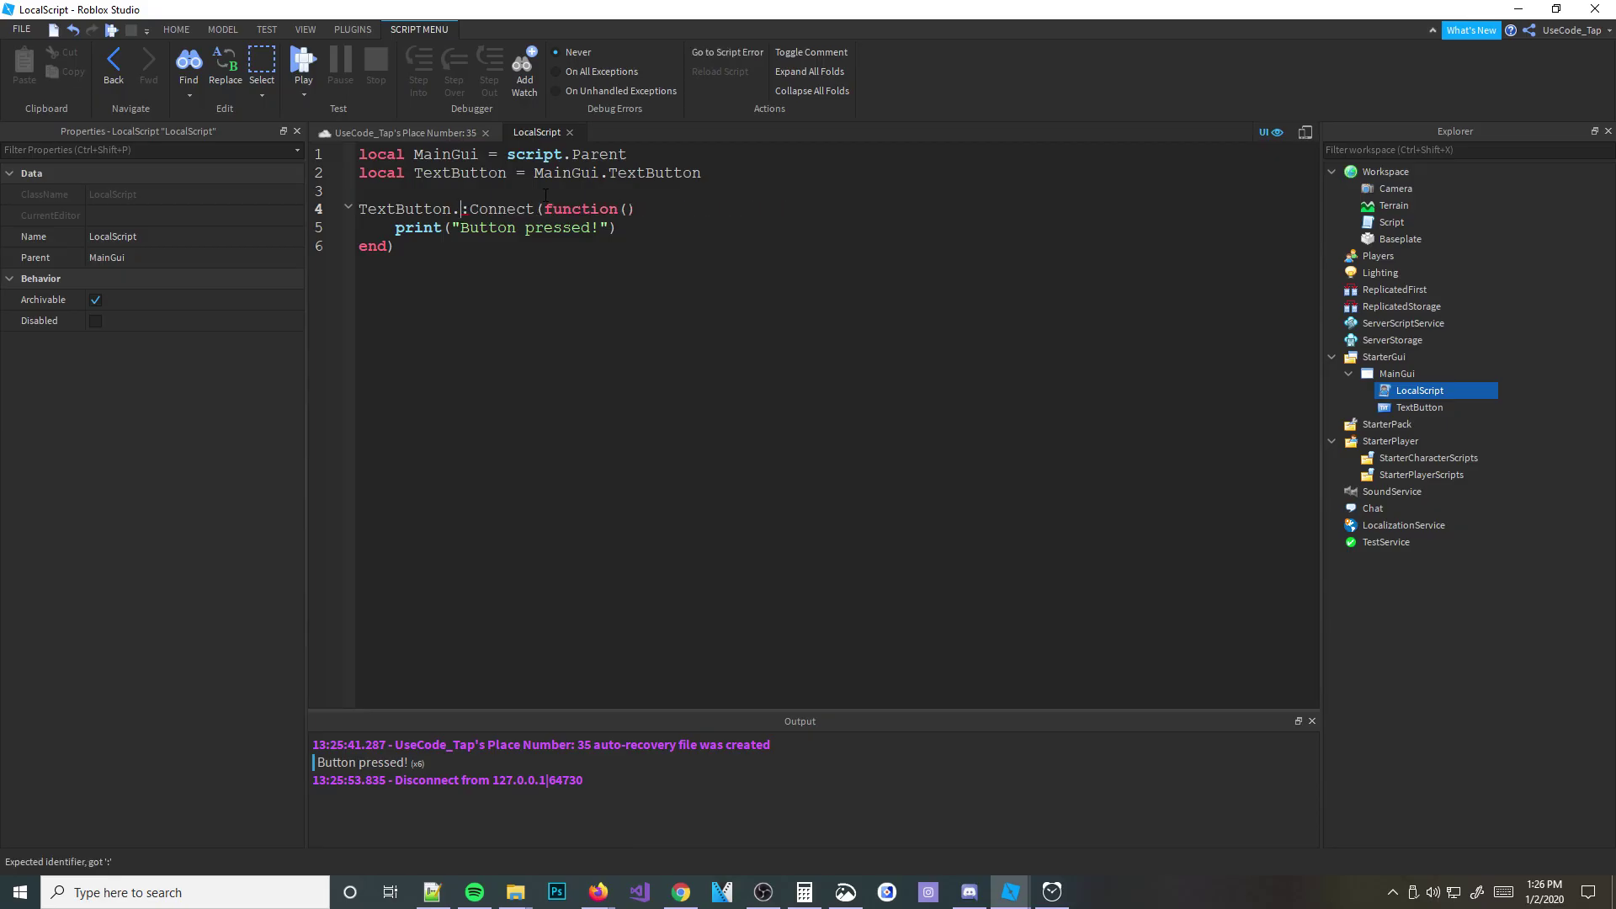
key("ctrl+z")
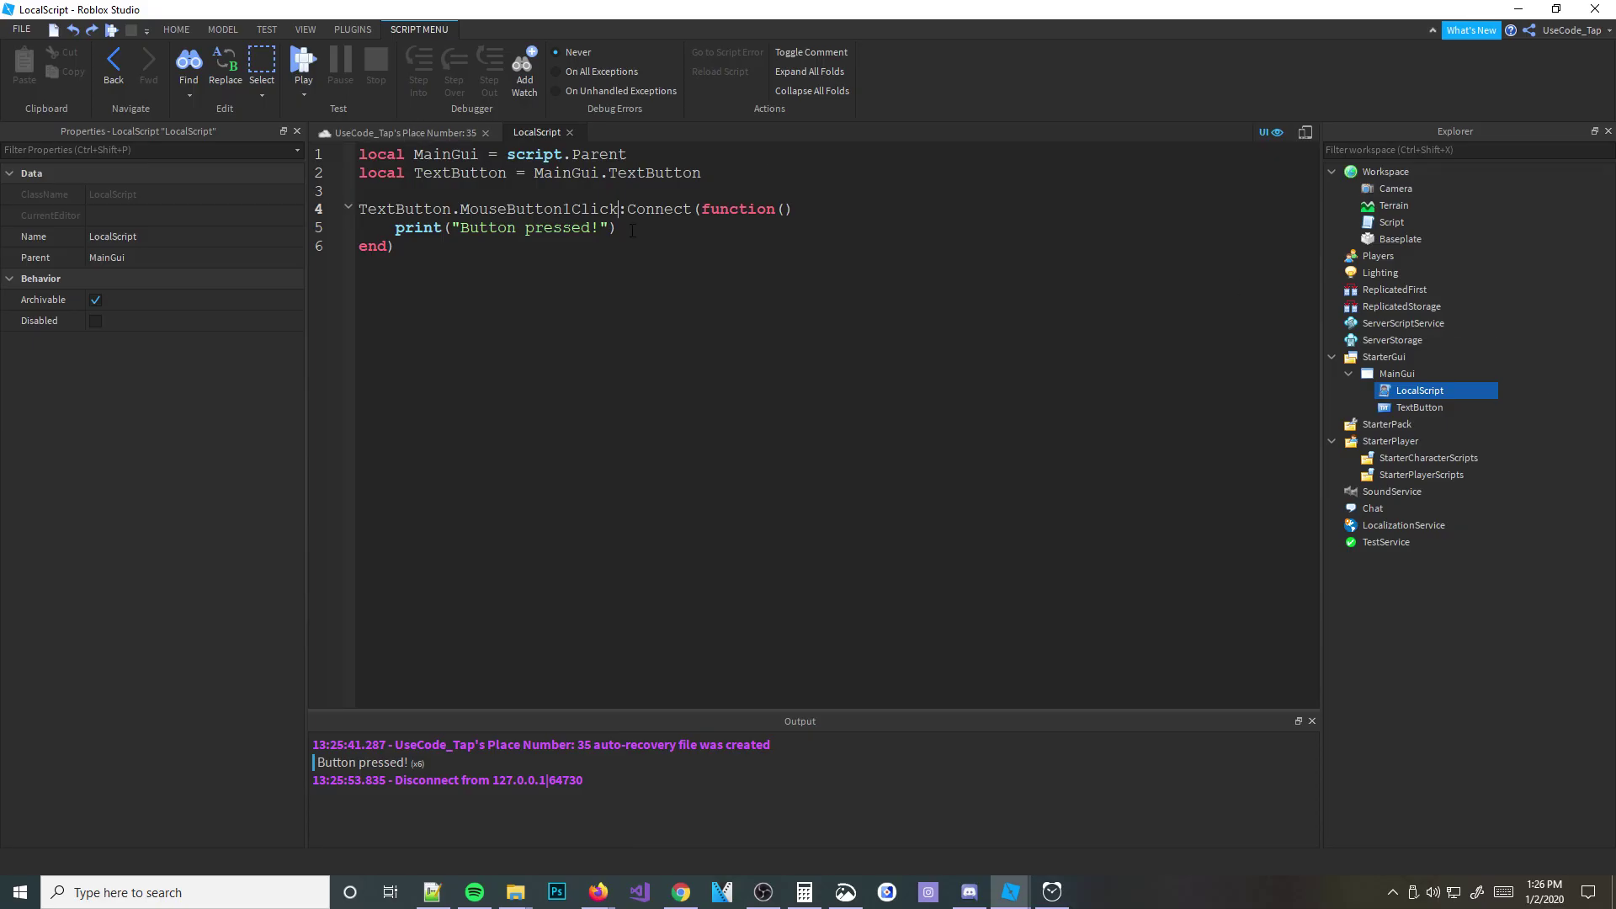
key("BackSpace")
key("BackSpace")
key("BackSpace")
type("U")
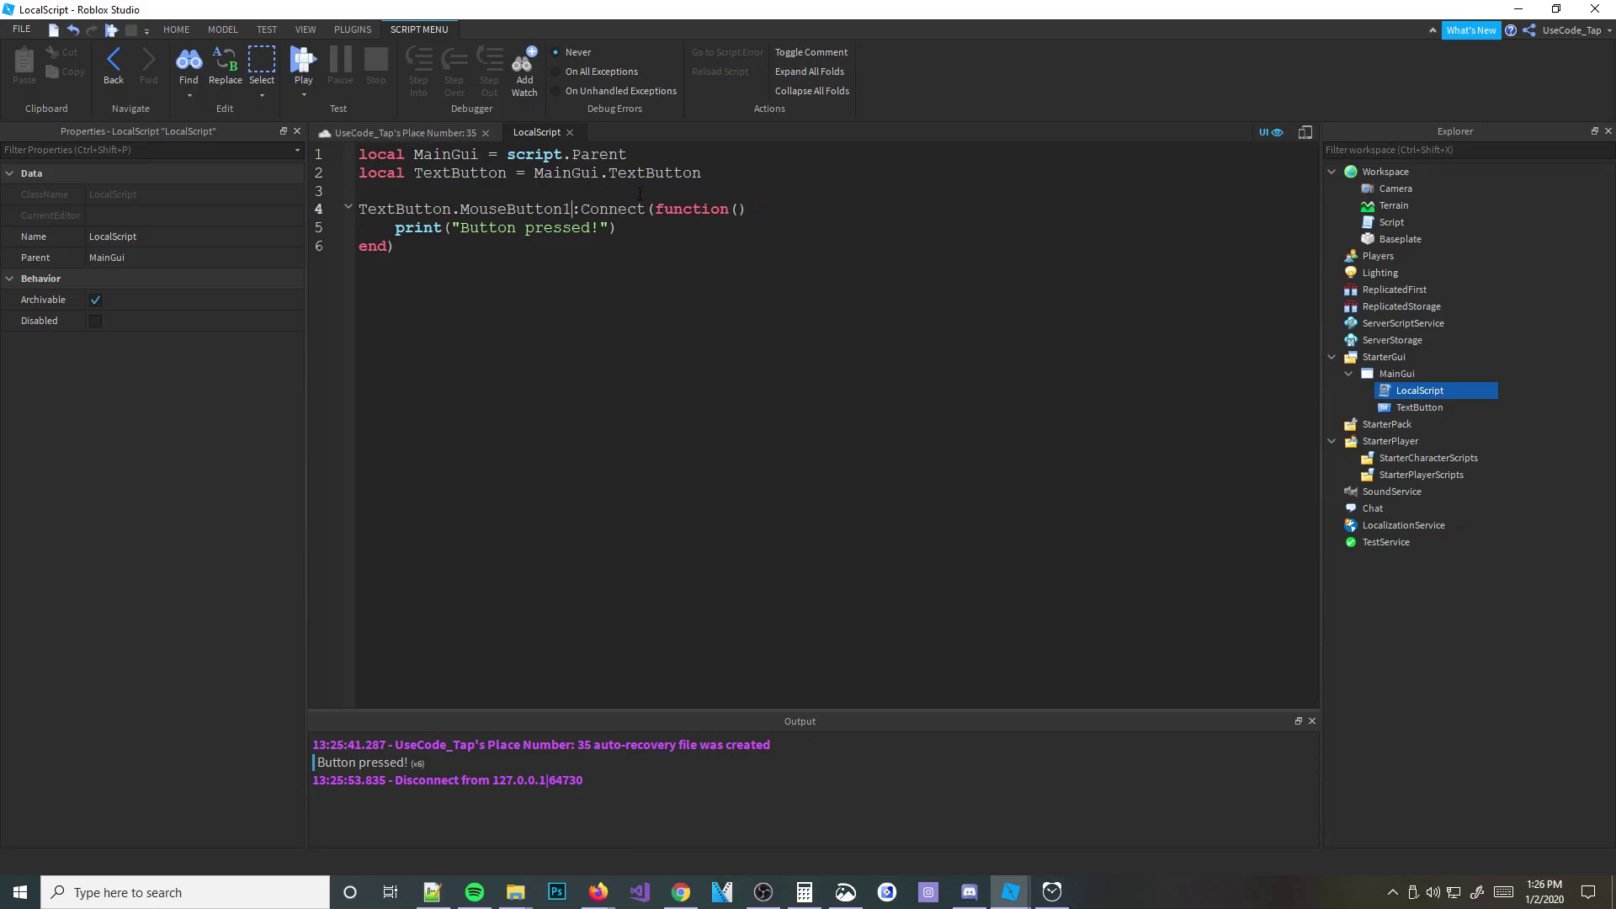
type("p")
left_click(757, 210)
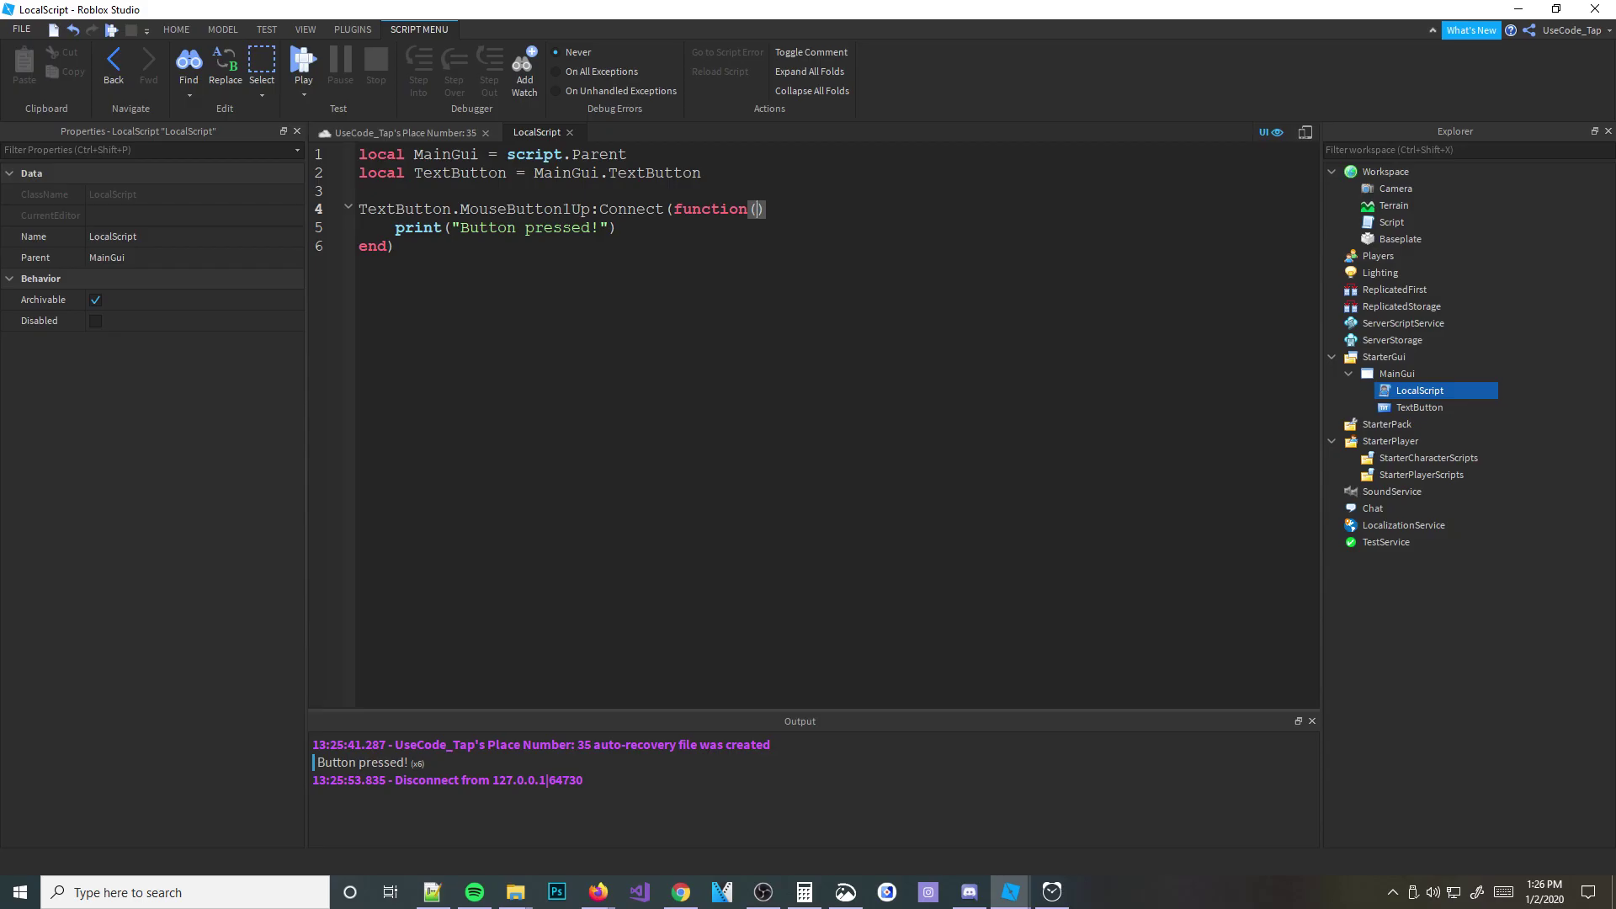
key("alt+Tab")
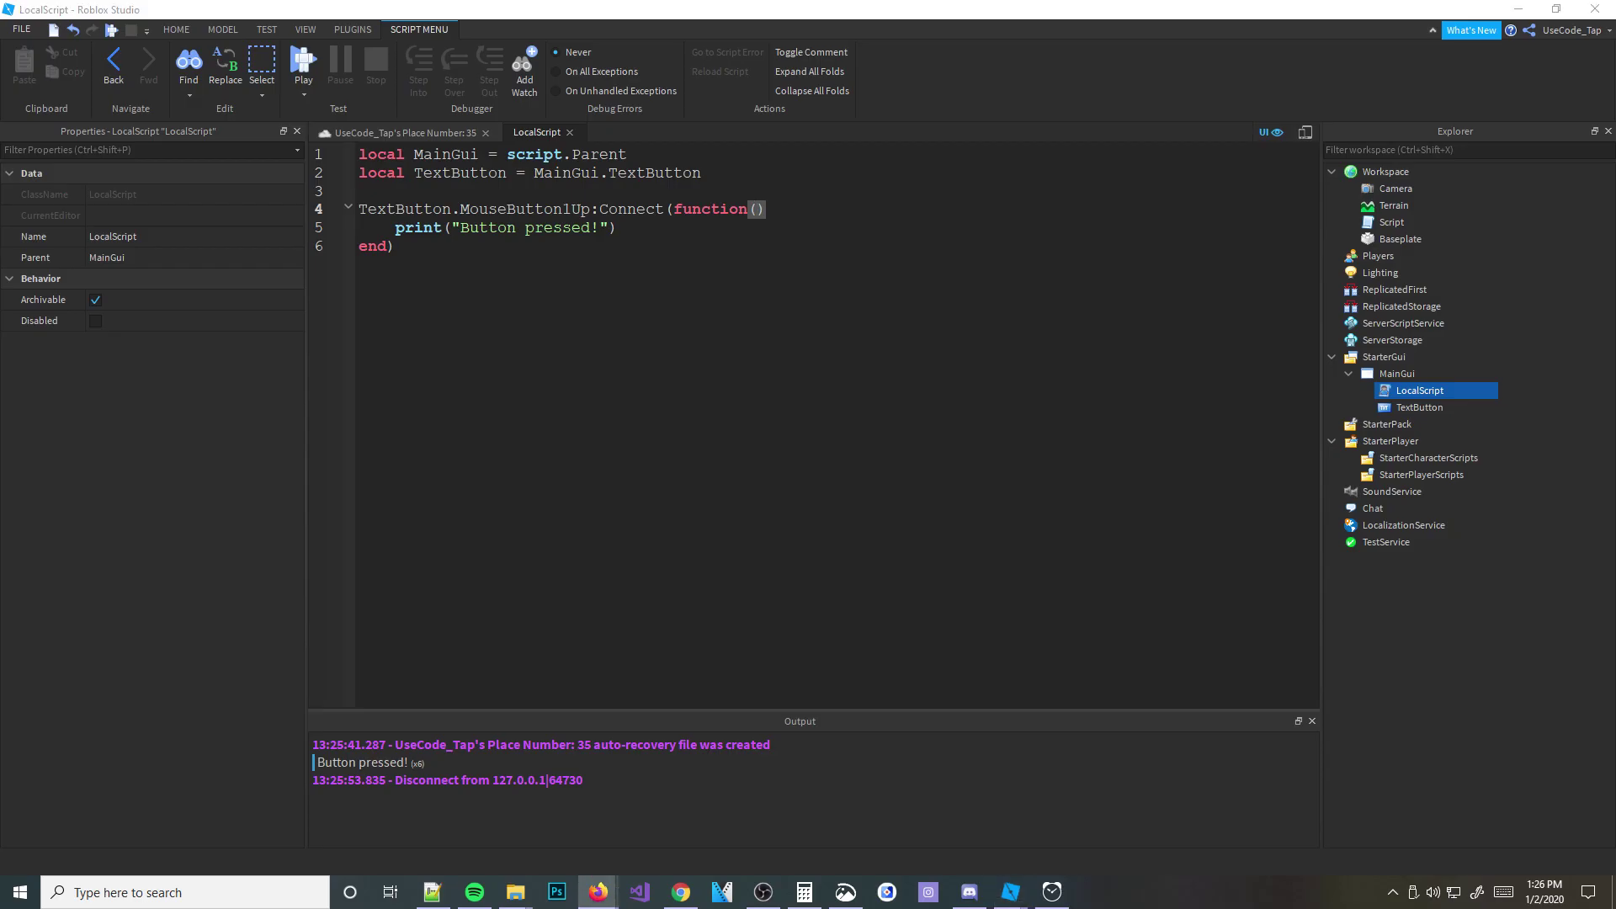
Step: Add a new print line below the existing print in the click handler
key("alt+Tab")
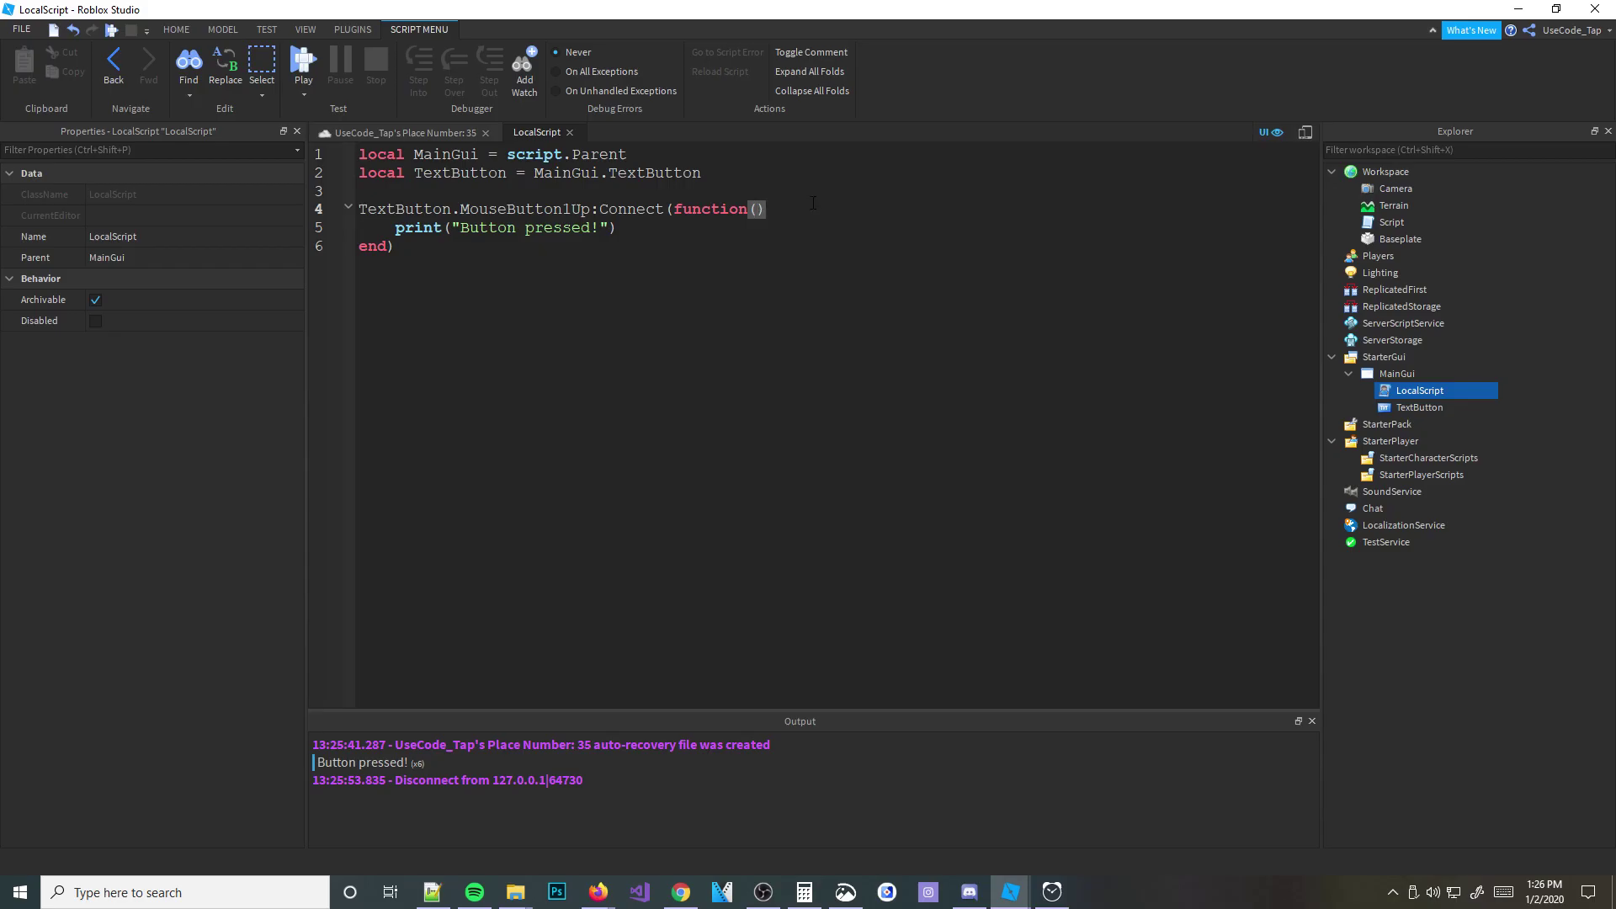
type("x, y")
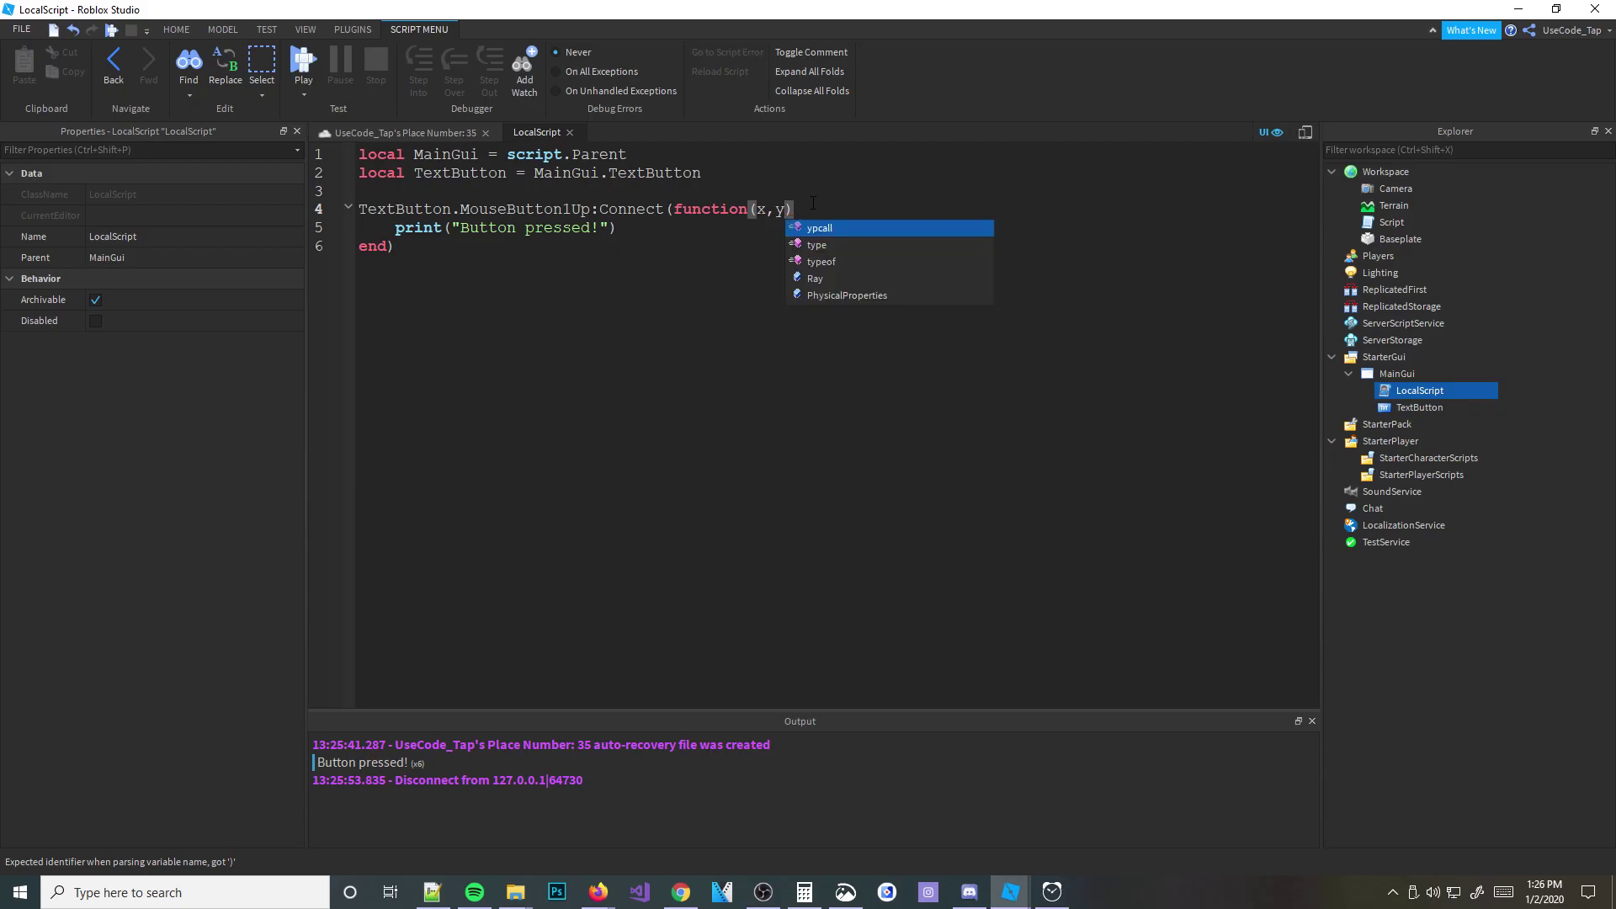
left_click(644, 229)
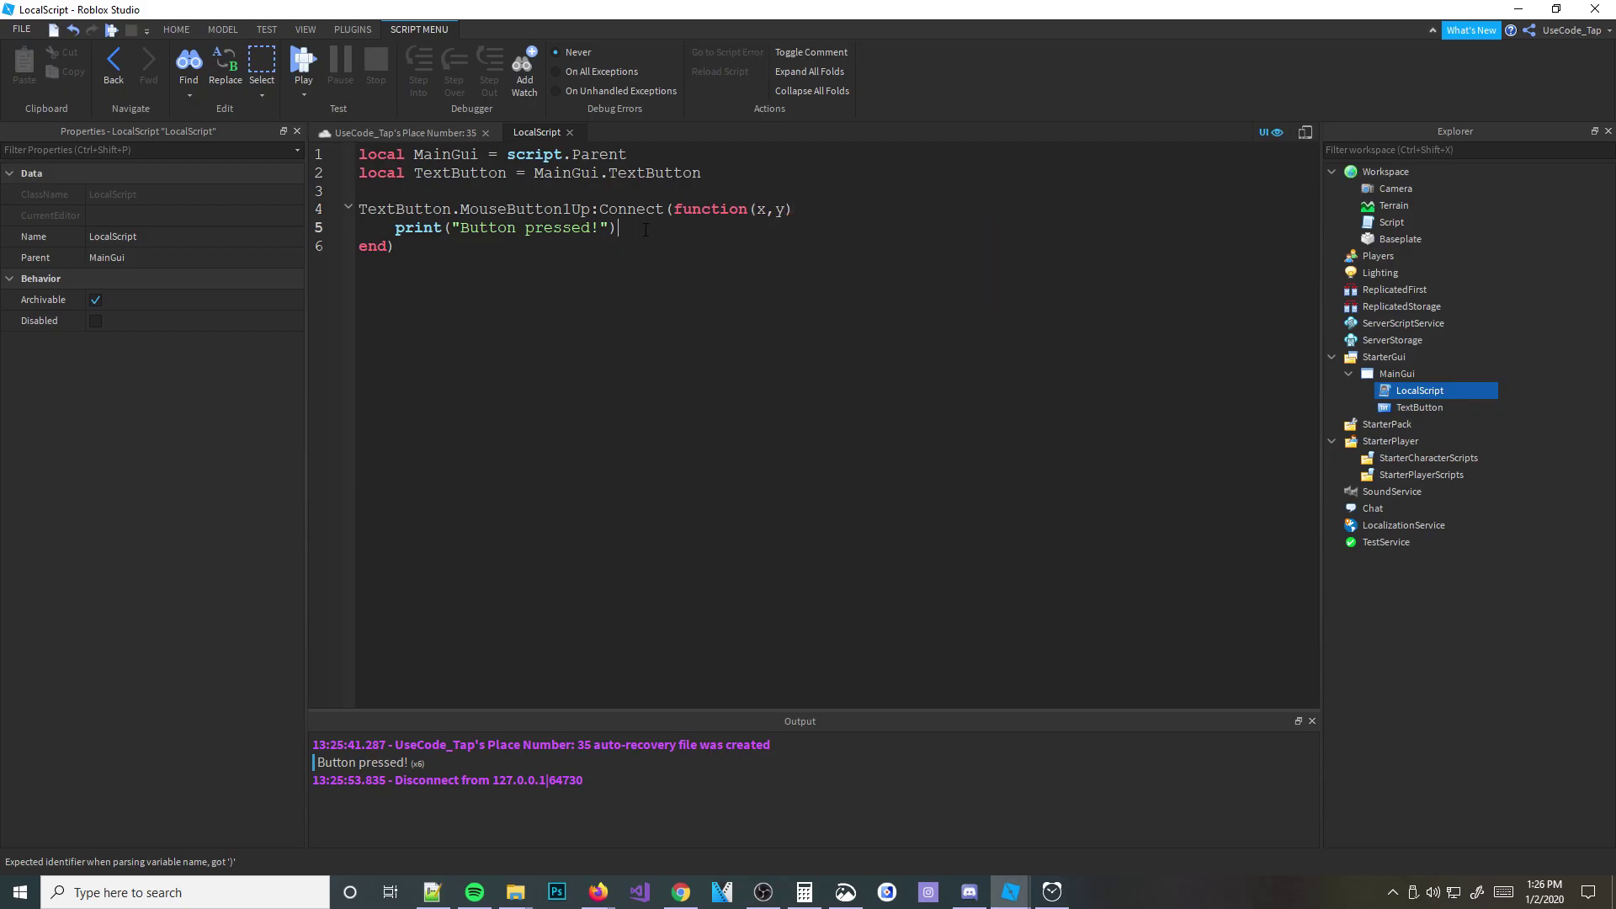
key("Return")
type("p")
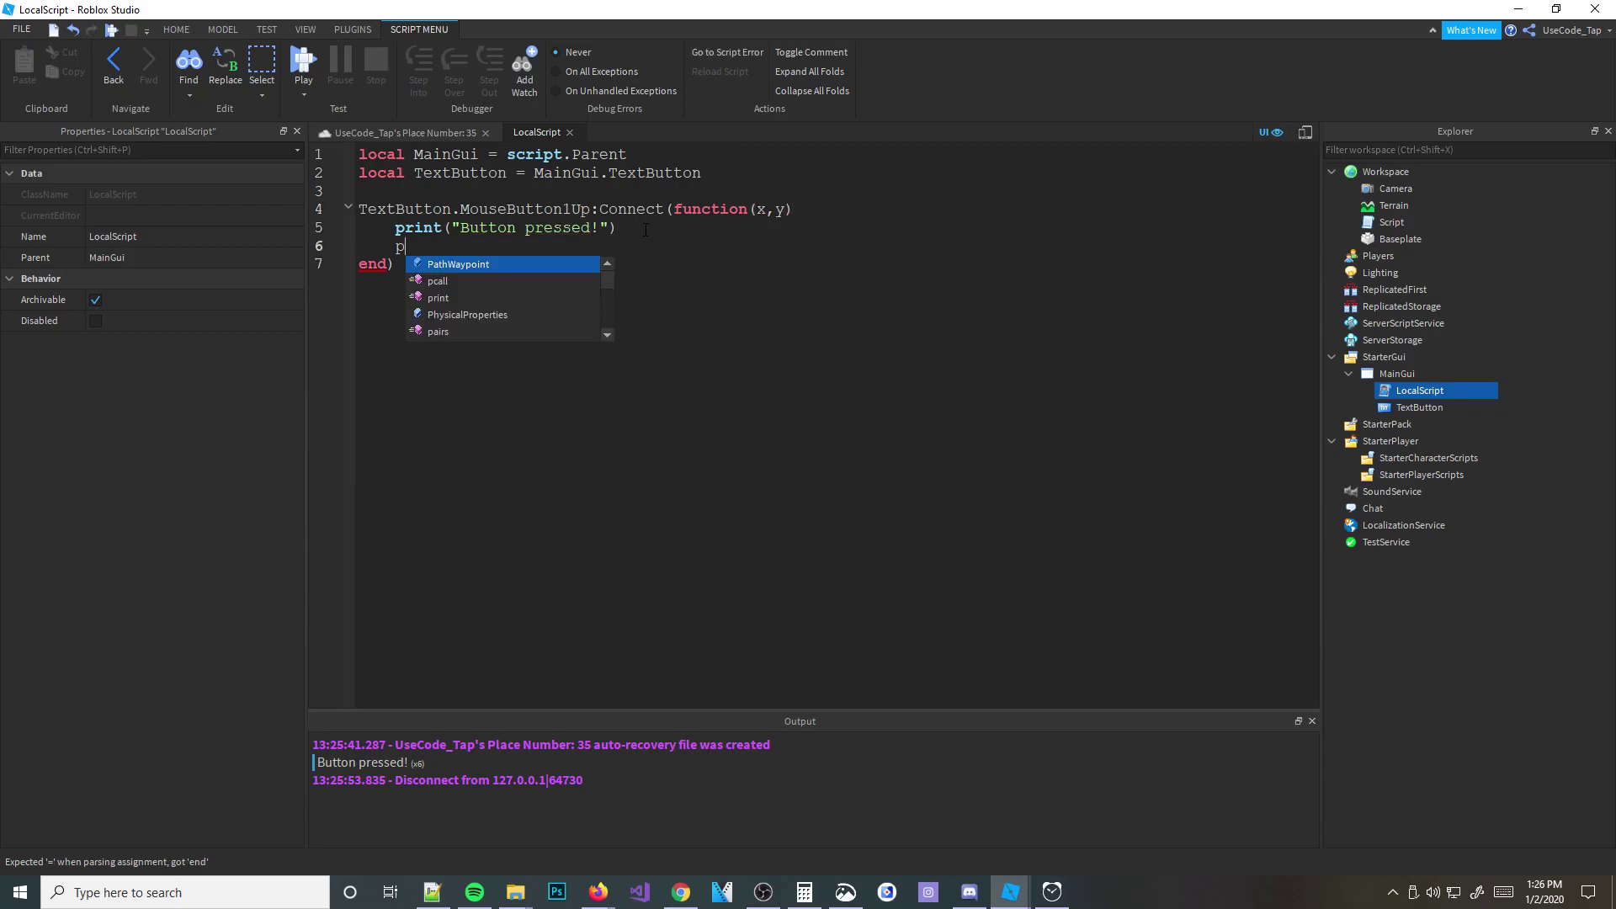
type("rint(x.")
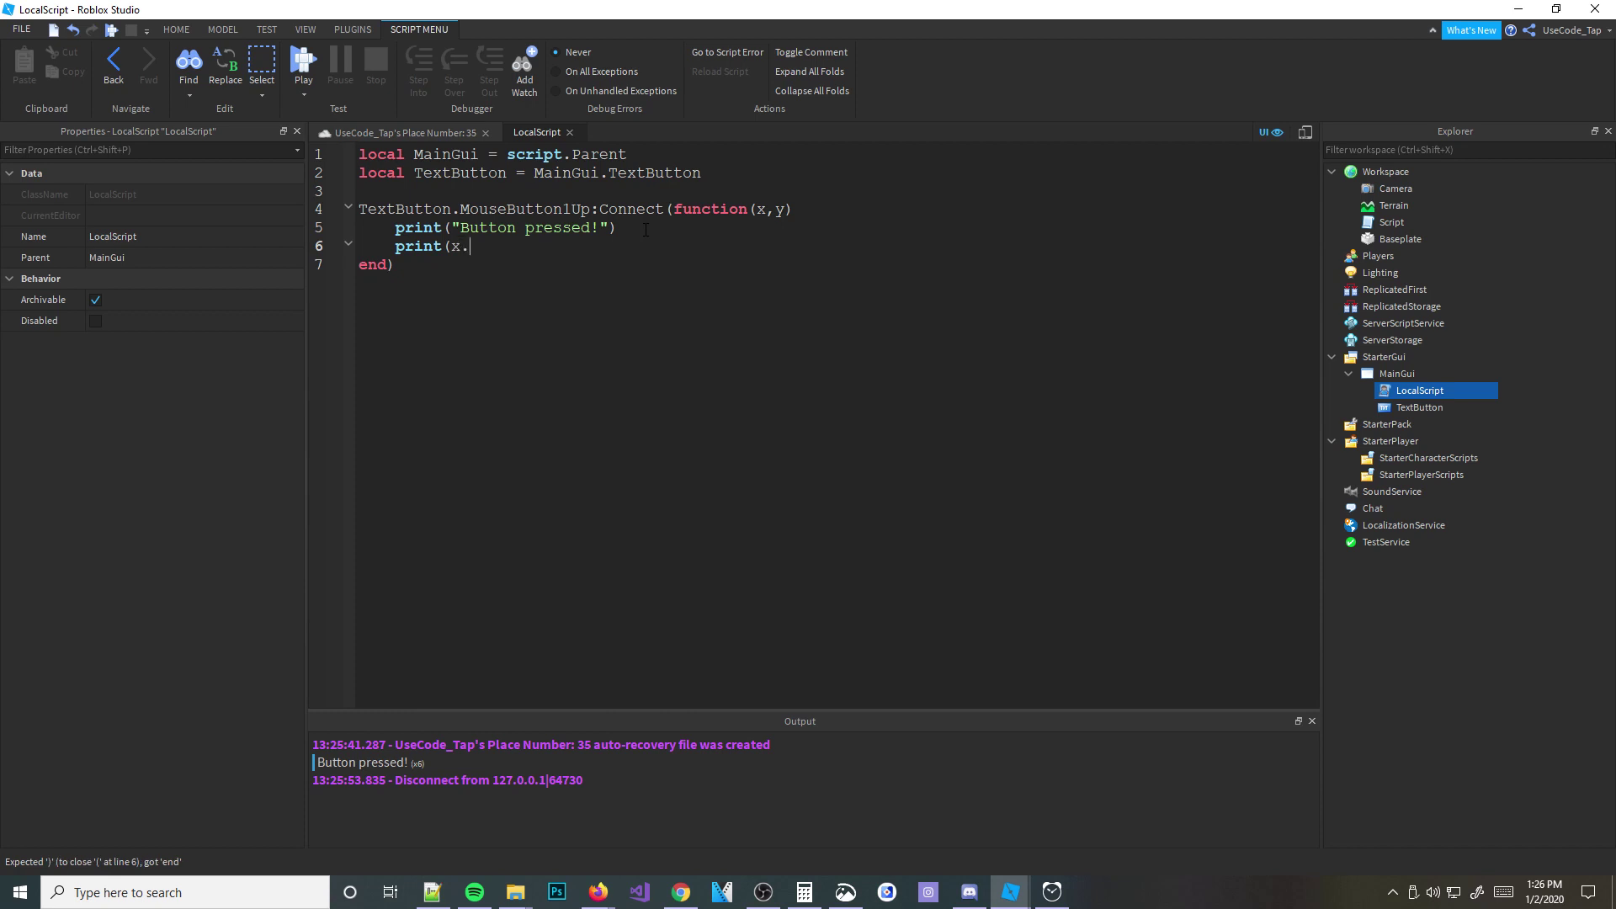
key("BackSpace")
key("BackSpace")
type("x, y")
type(")")
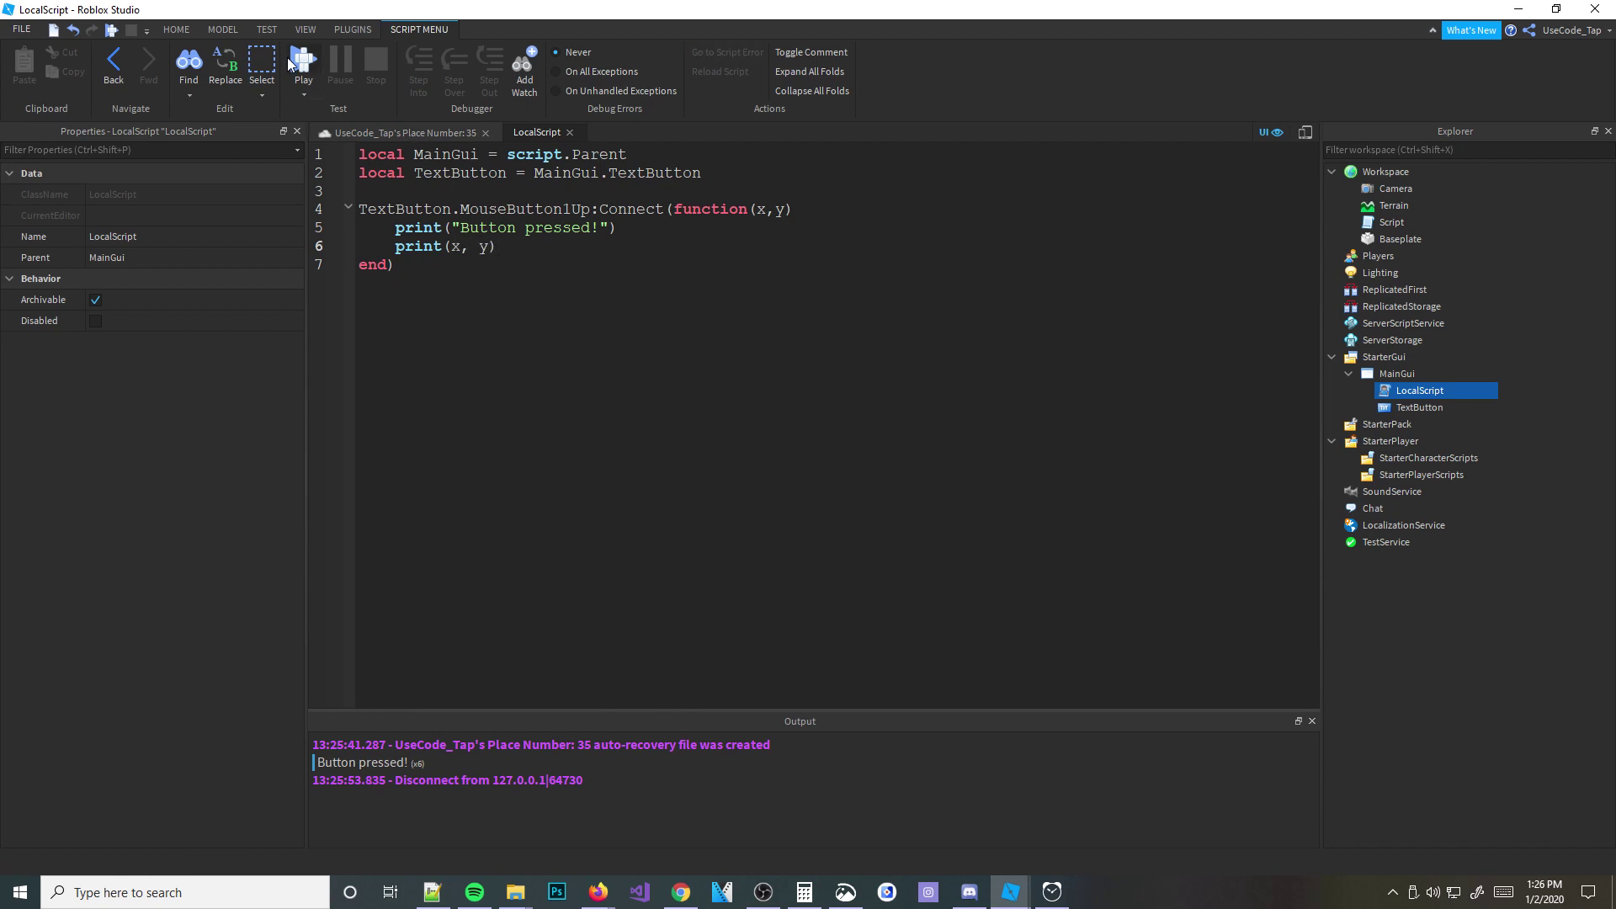
Step: Format line 6 as print(x.. ", "..y) and start a play test
left_click_drag(482, 247, 461, 247)
type(".")
type(". \", \"")
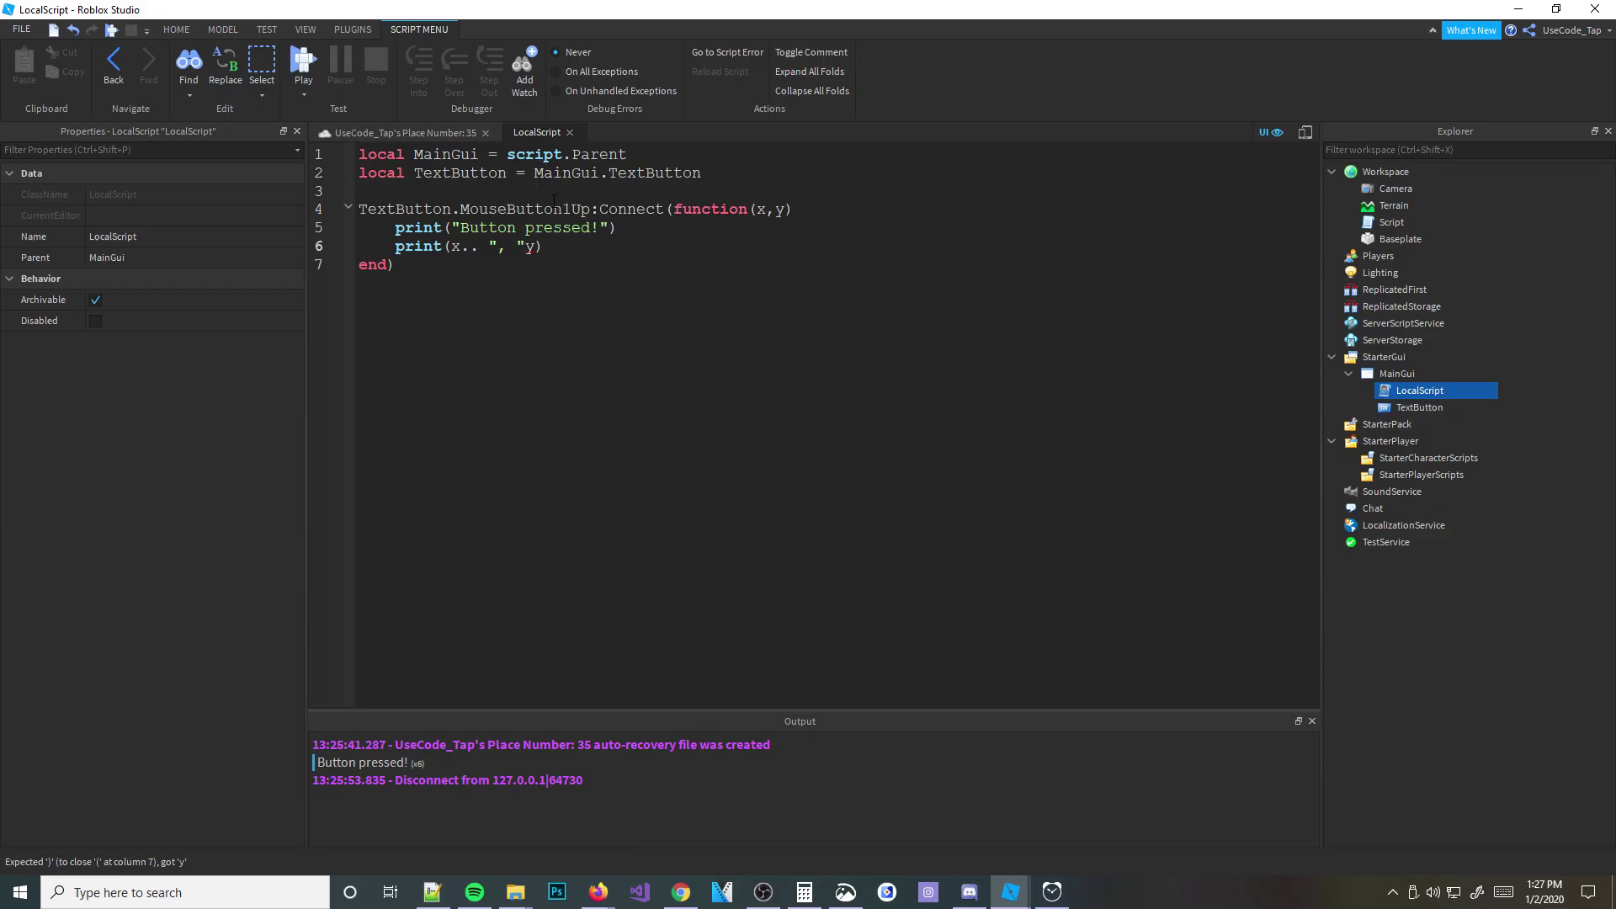
type("..")
double_click(456, 246)
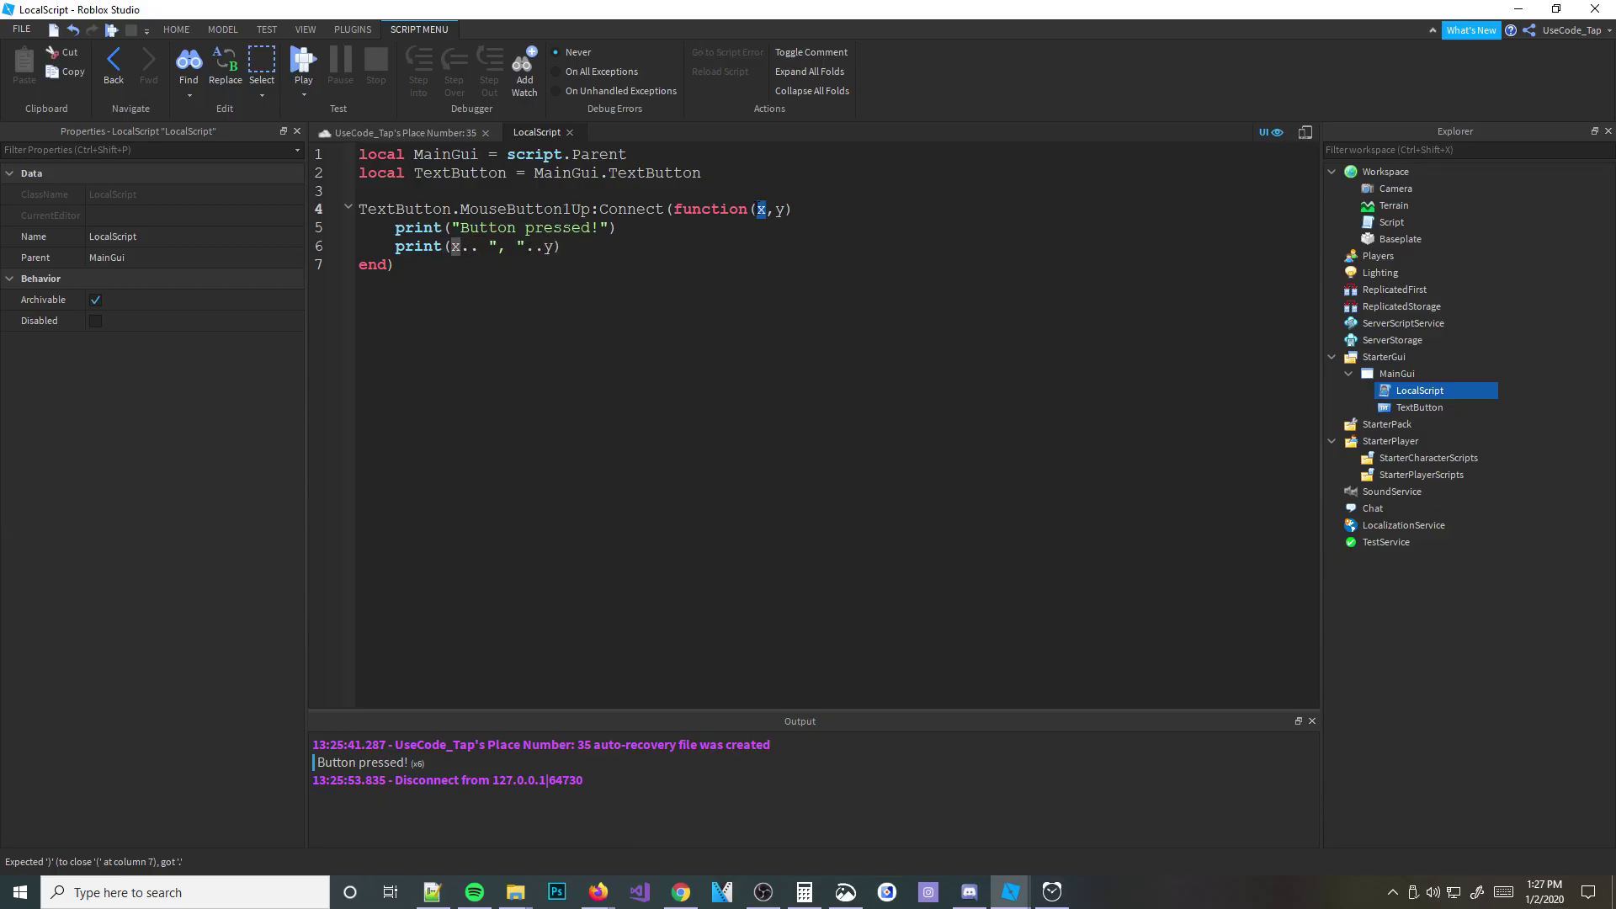
key("Right")
key("shift+Right")
key("shift+Right")
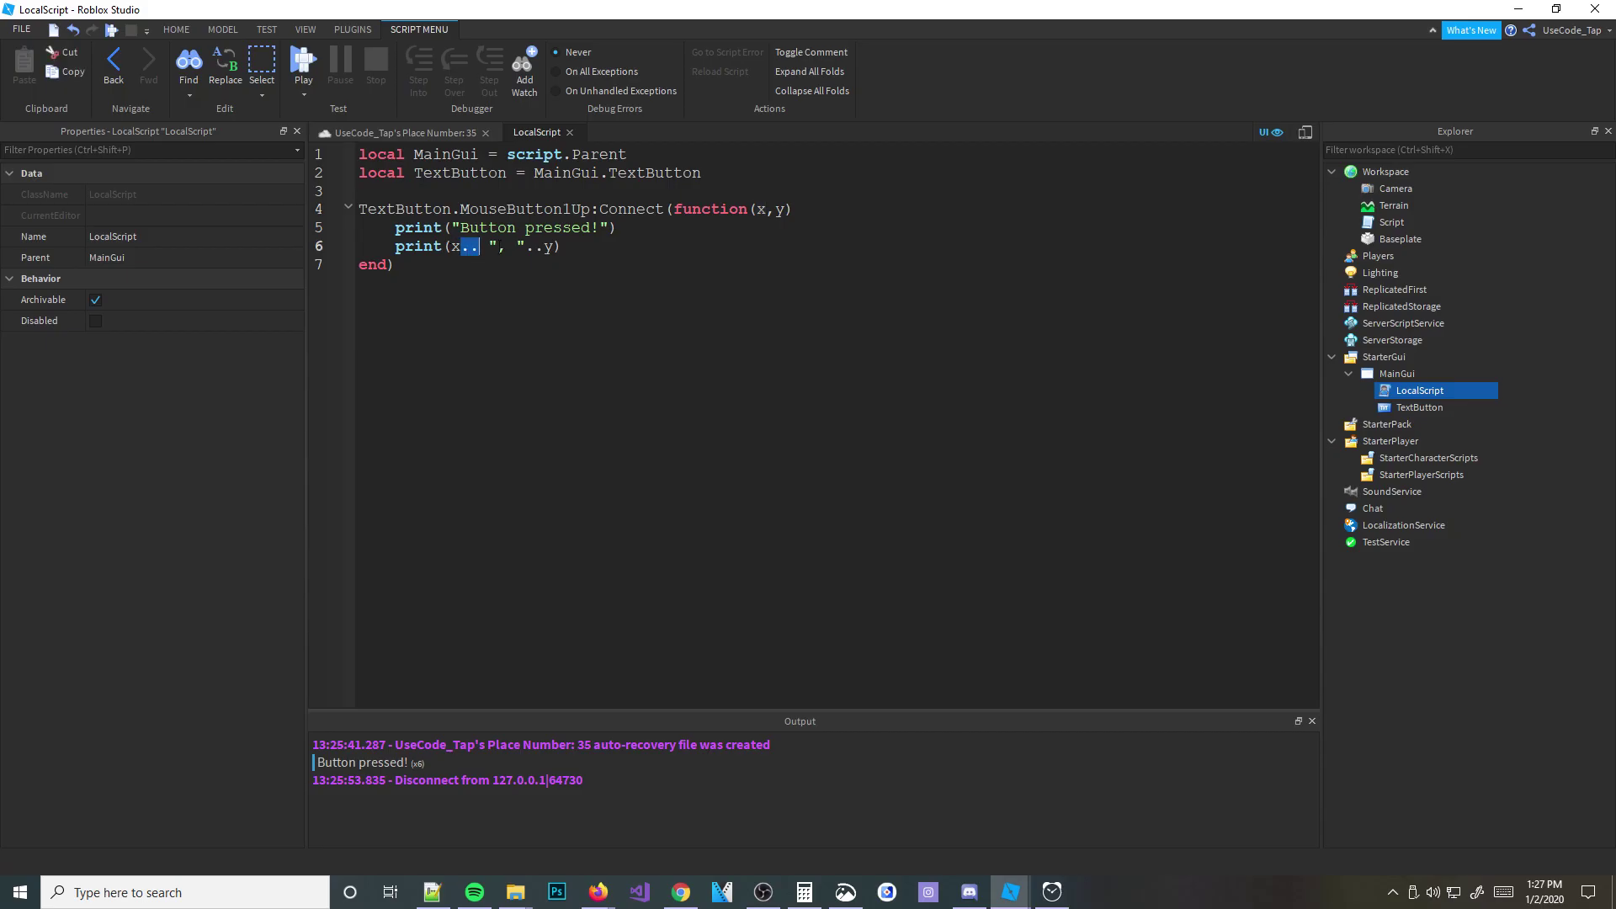
key("Right")
key("Right")
key("shift+Right")
key("shift+Right")
key("shift+Right")
key("shift+Right")
left_click(494, 249)
left_click(315, 59)
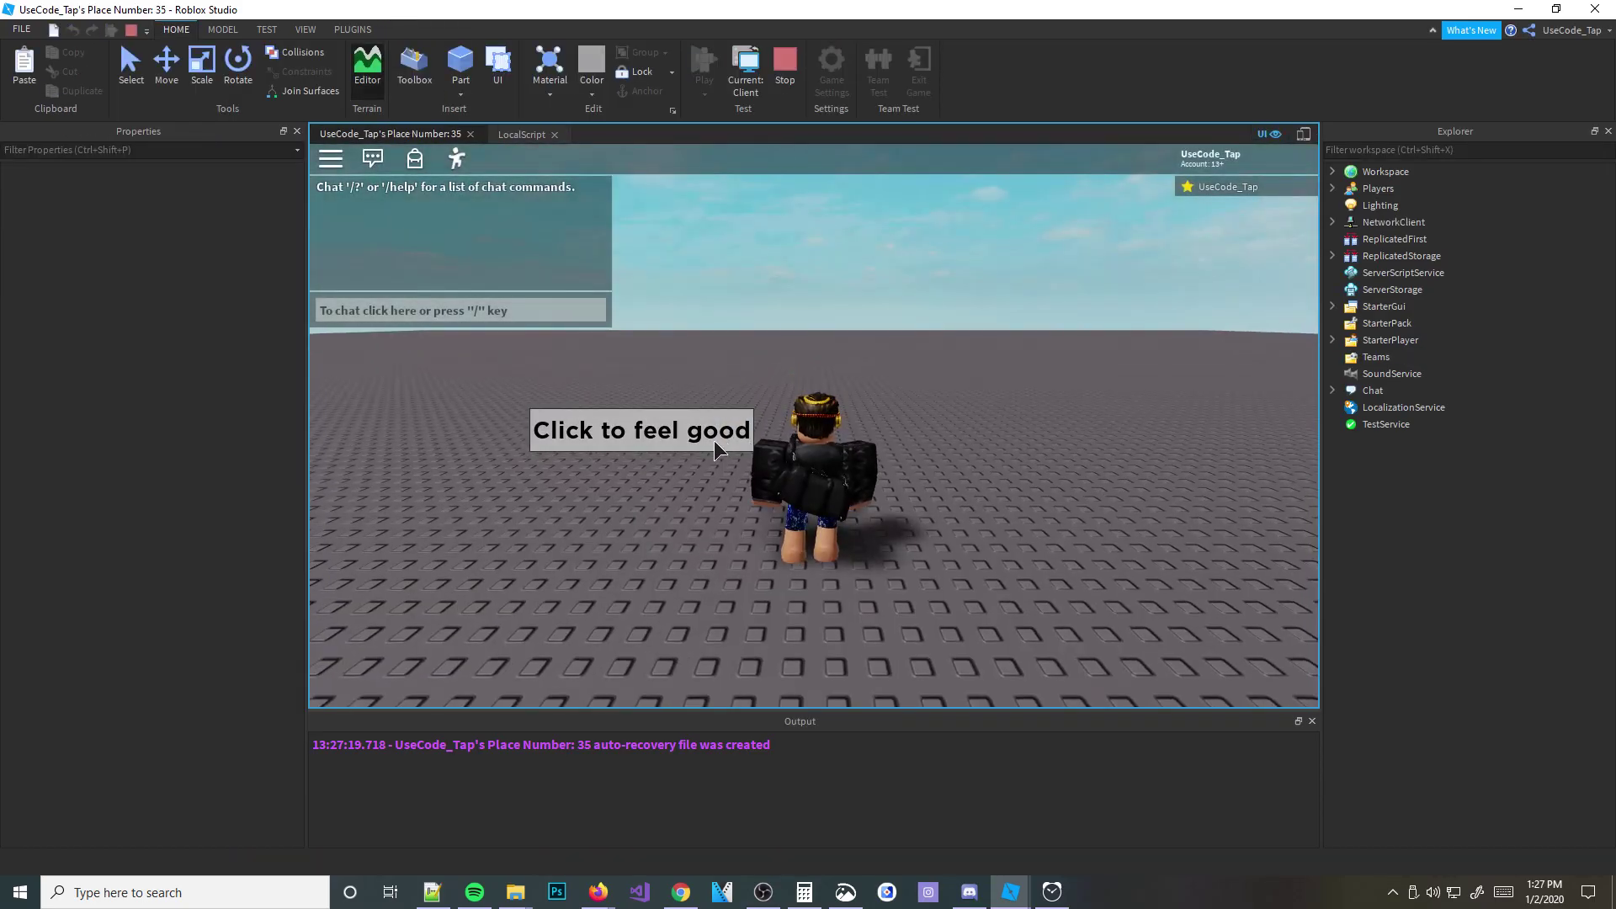
Step: Click the button at many different spots, logging varying x,y coordinates in Output
left_click(715, 441)
left_click(587, 415)
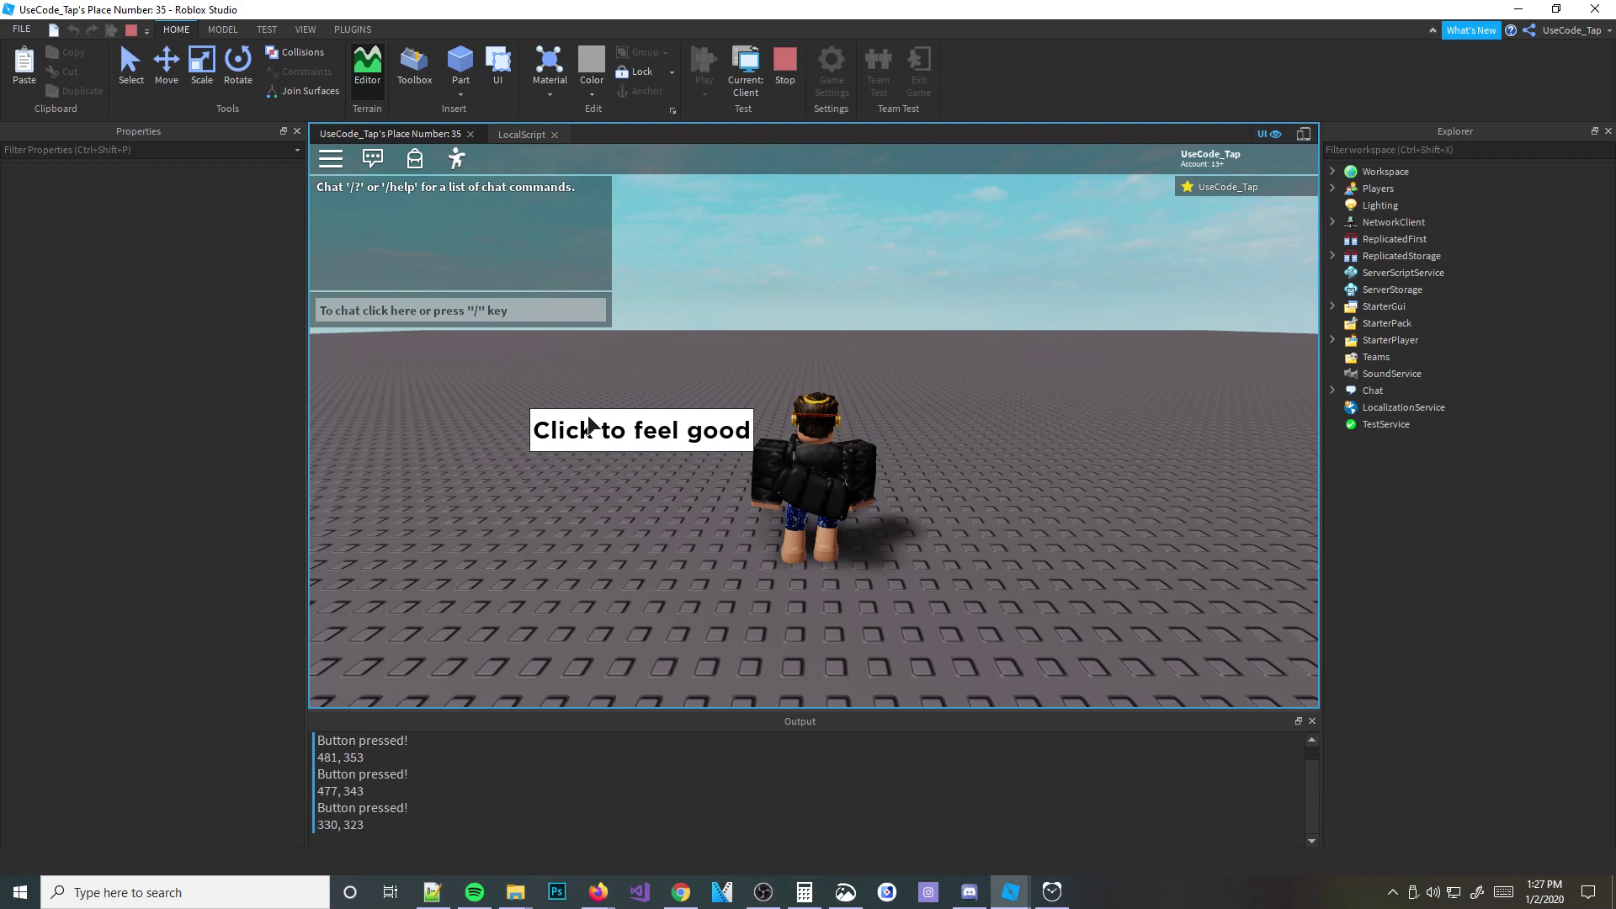
left_click(535, 425)
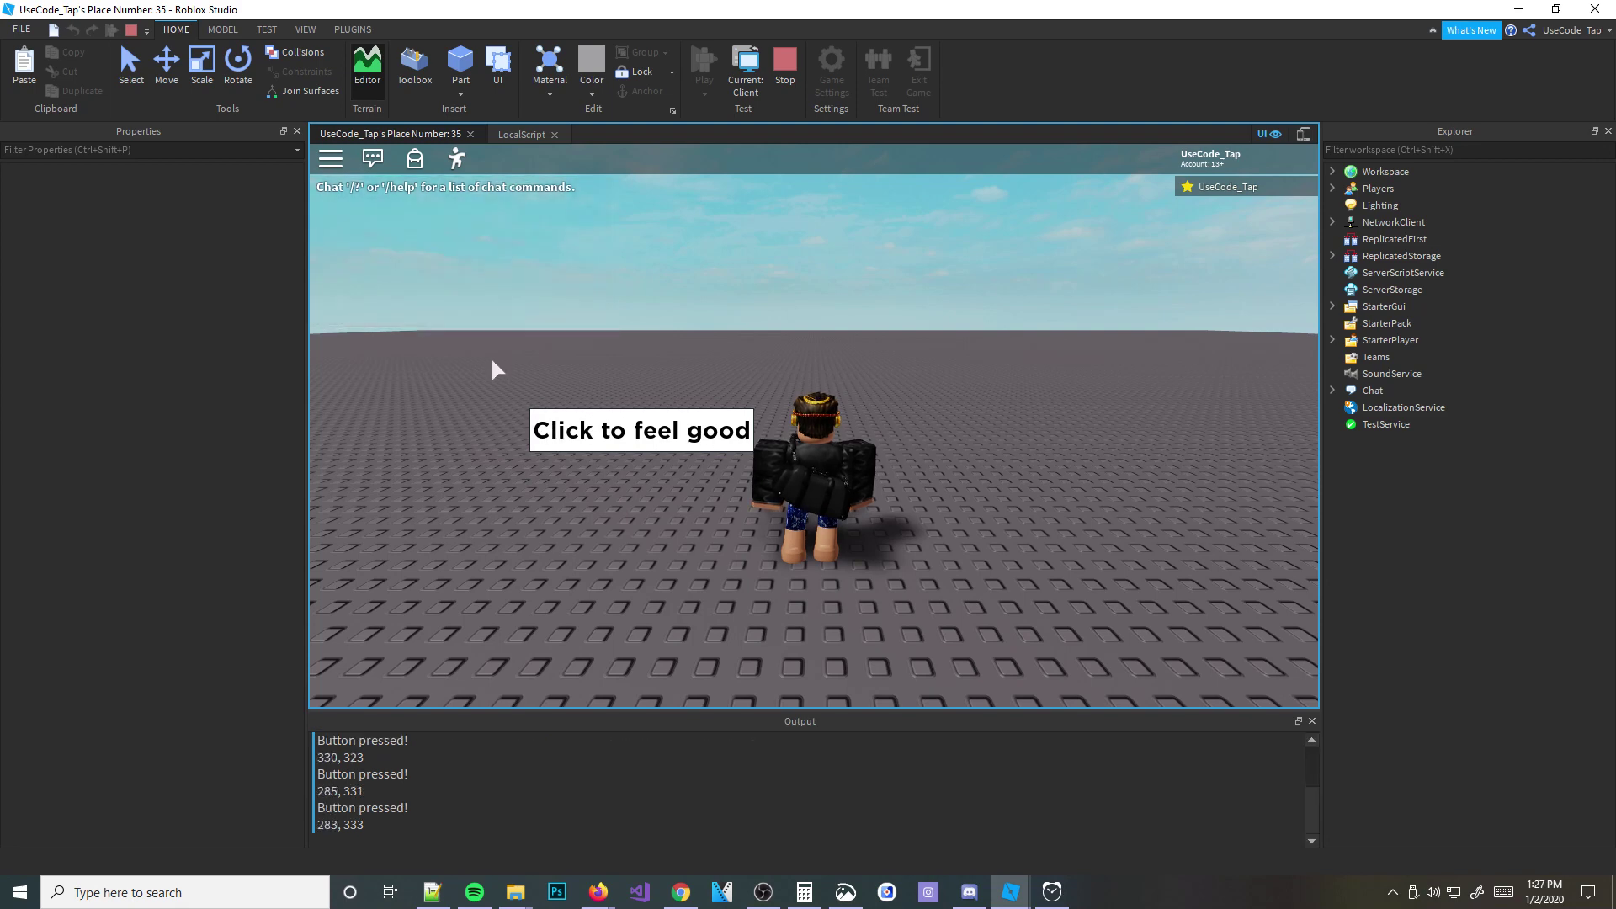
left_click(540, 424)
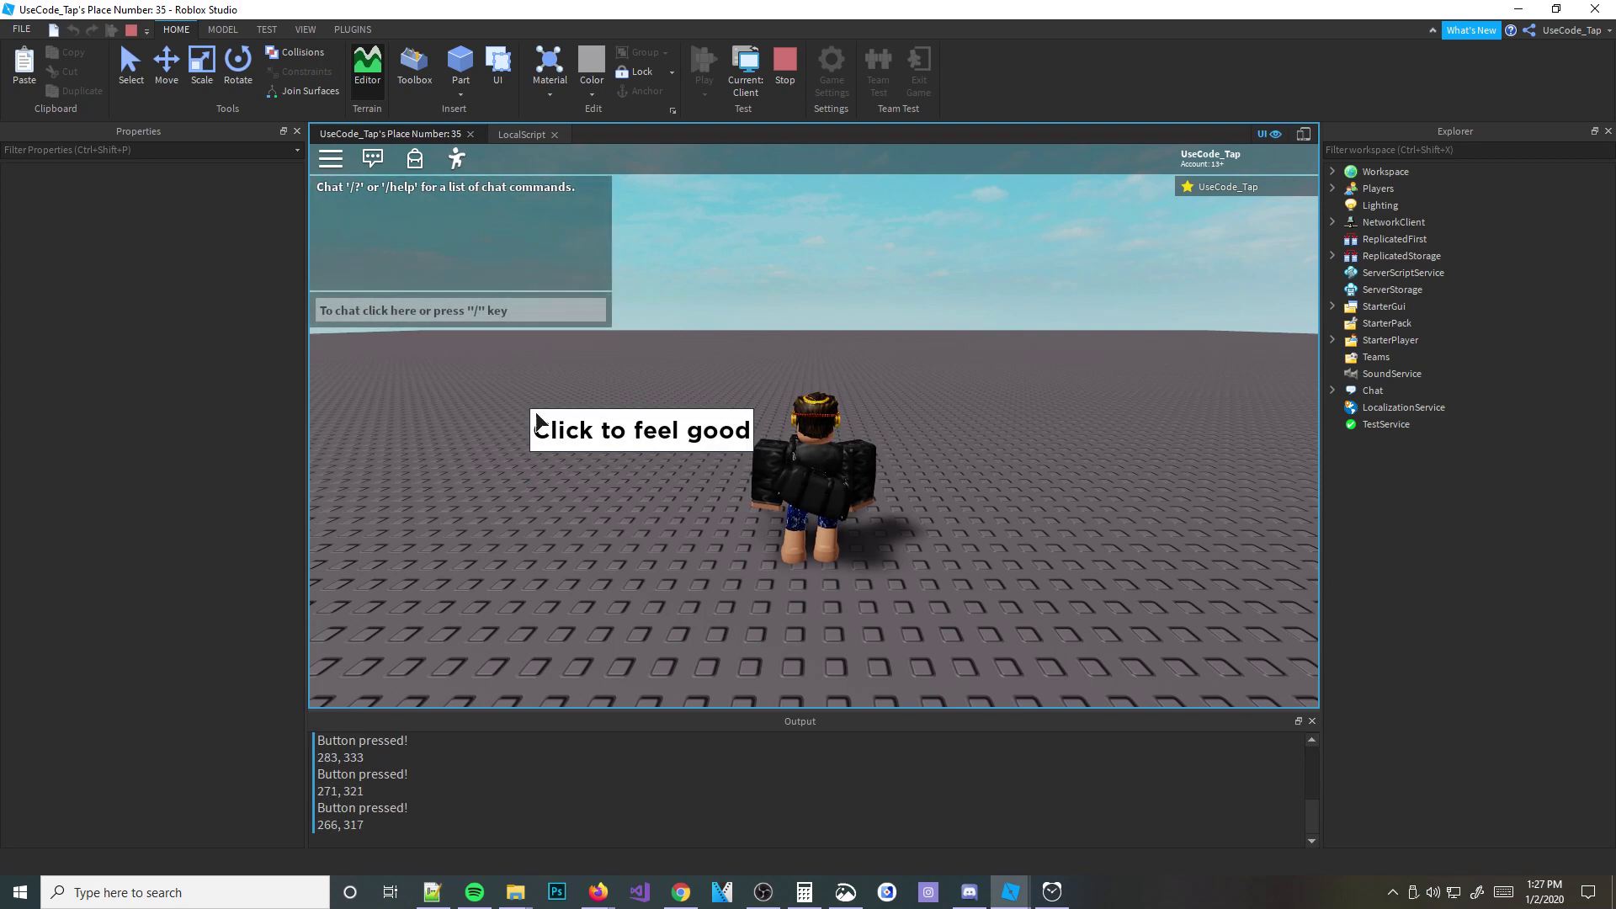
left_click(538, 424)
left_click(707, 443)
left_click(563, 432)
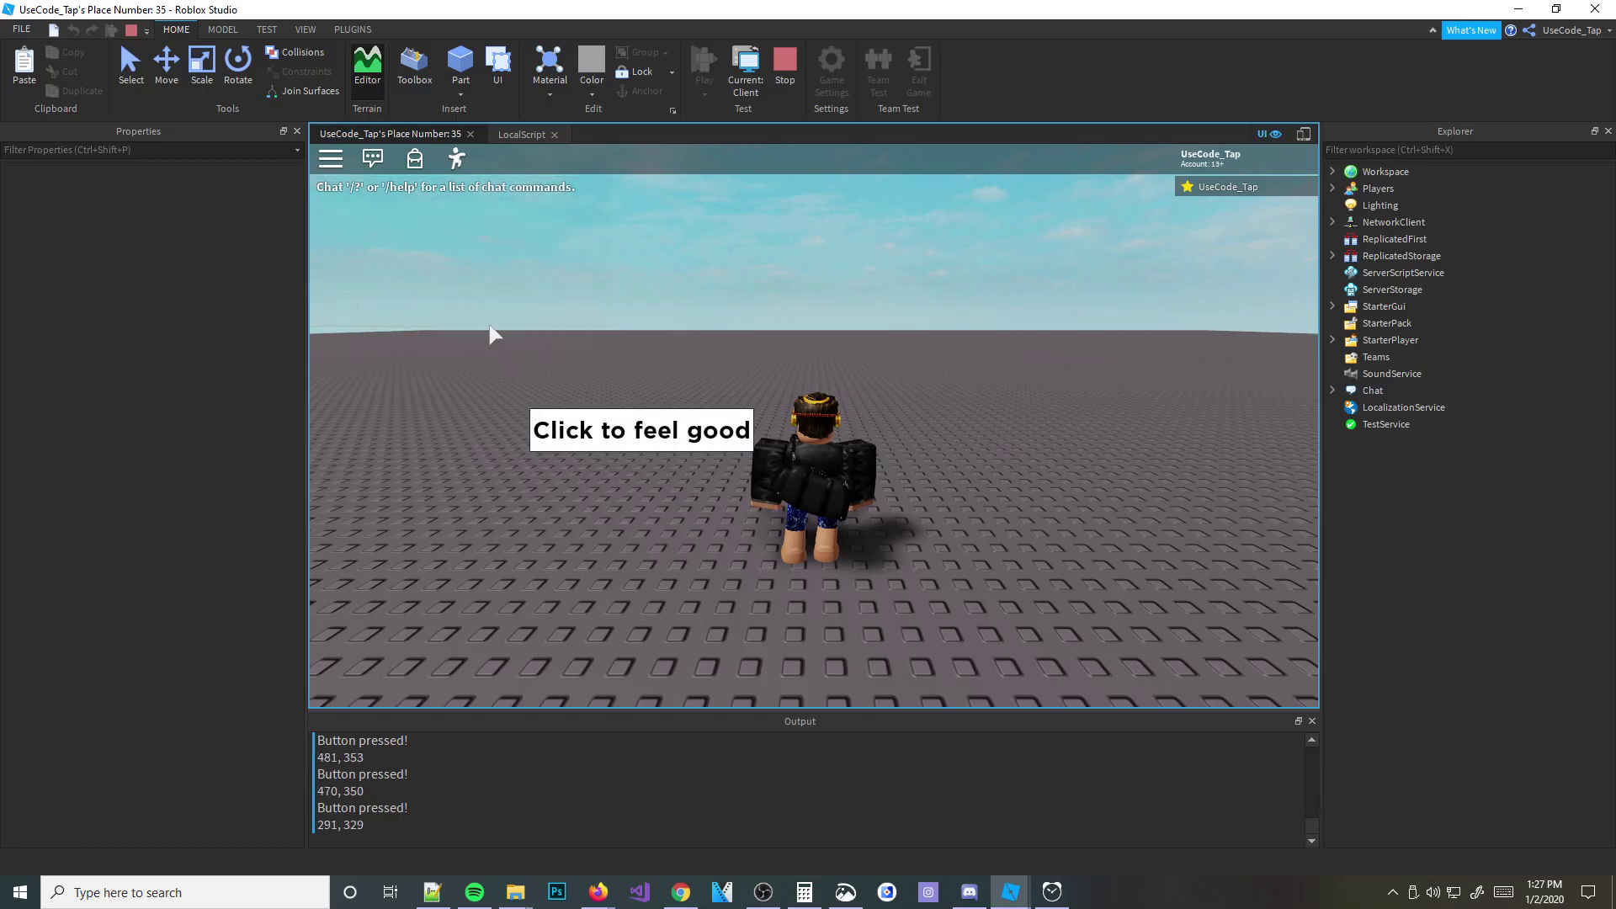
left_click(540, 431)
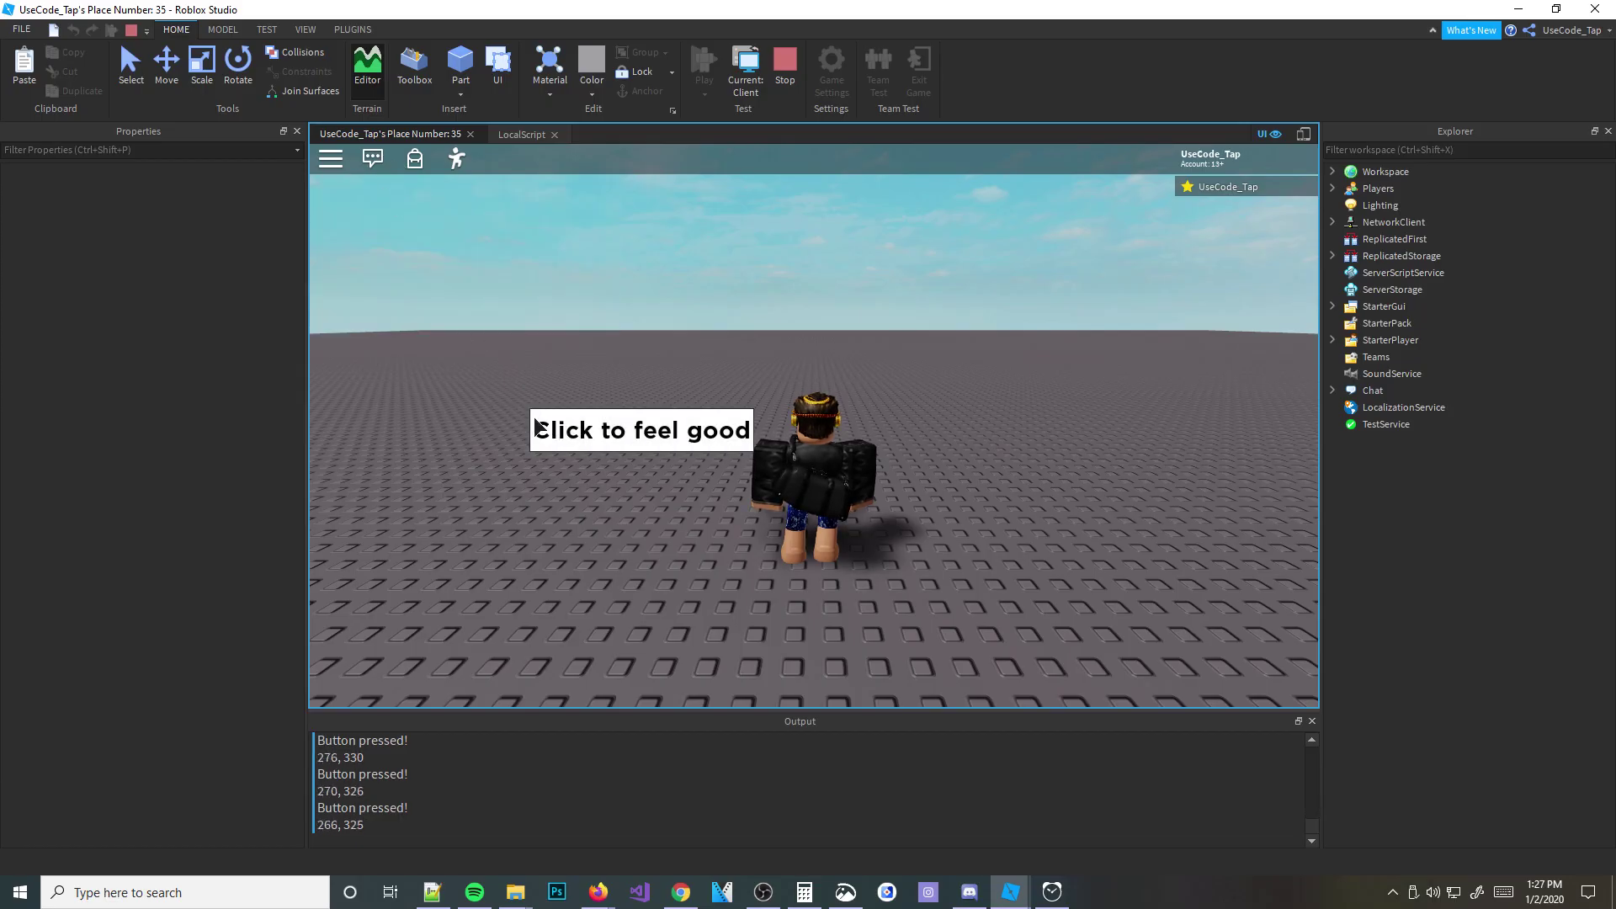
left_click(534, 431)
left_click(754, 458)
left_click(757, 457)
left_click(760, 462)
left_click(682, 437)
left_click(702, 436)
left_click(641, 436)
left_click(723, 430)
left_click(673, 438)
Step: Tilt the camera upward, press the button a few more times, then stop the test
right_click_drag(673, 437, 770, 397)
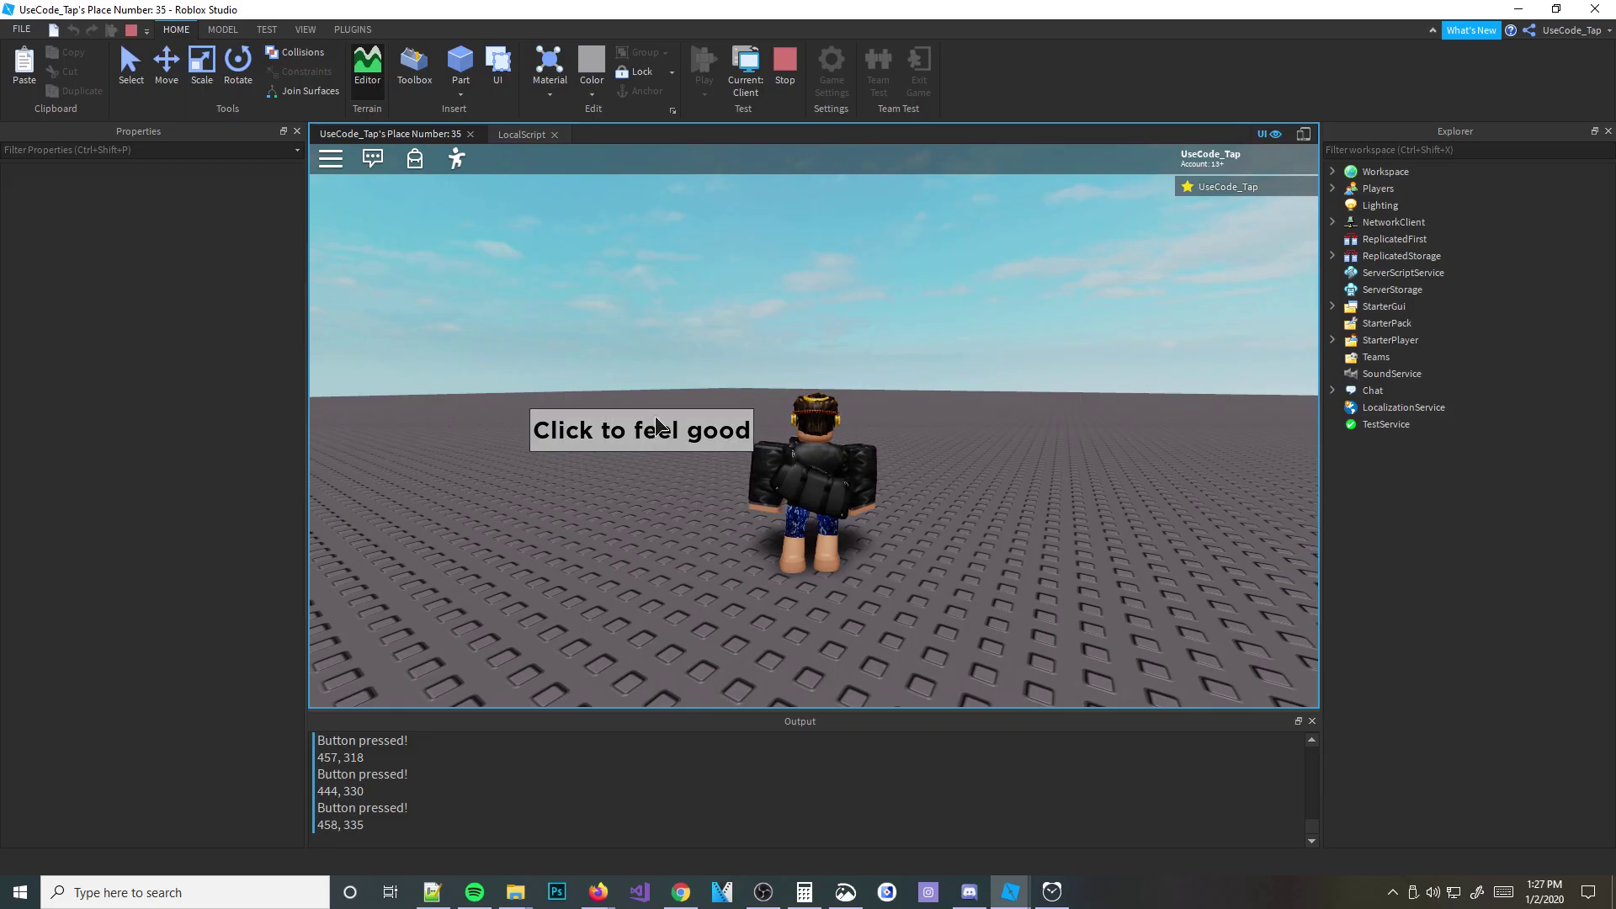
left_click(551, 433)
left_click(620, 434)
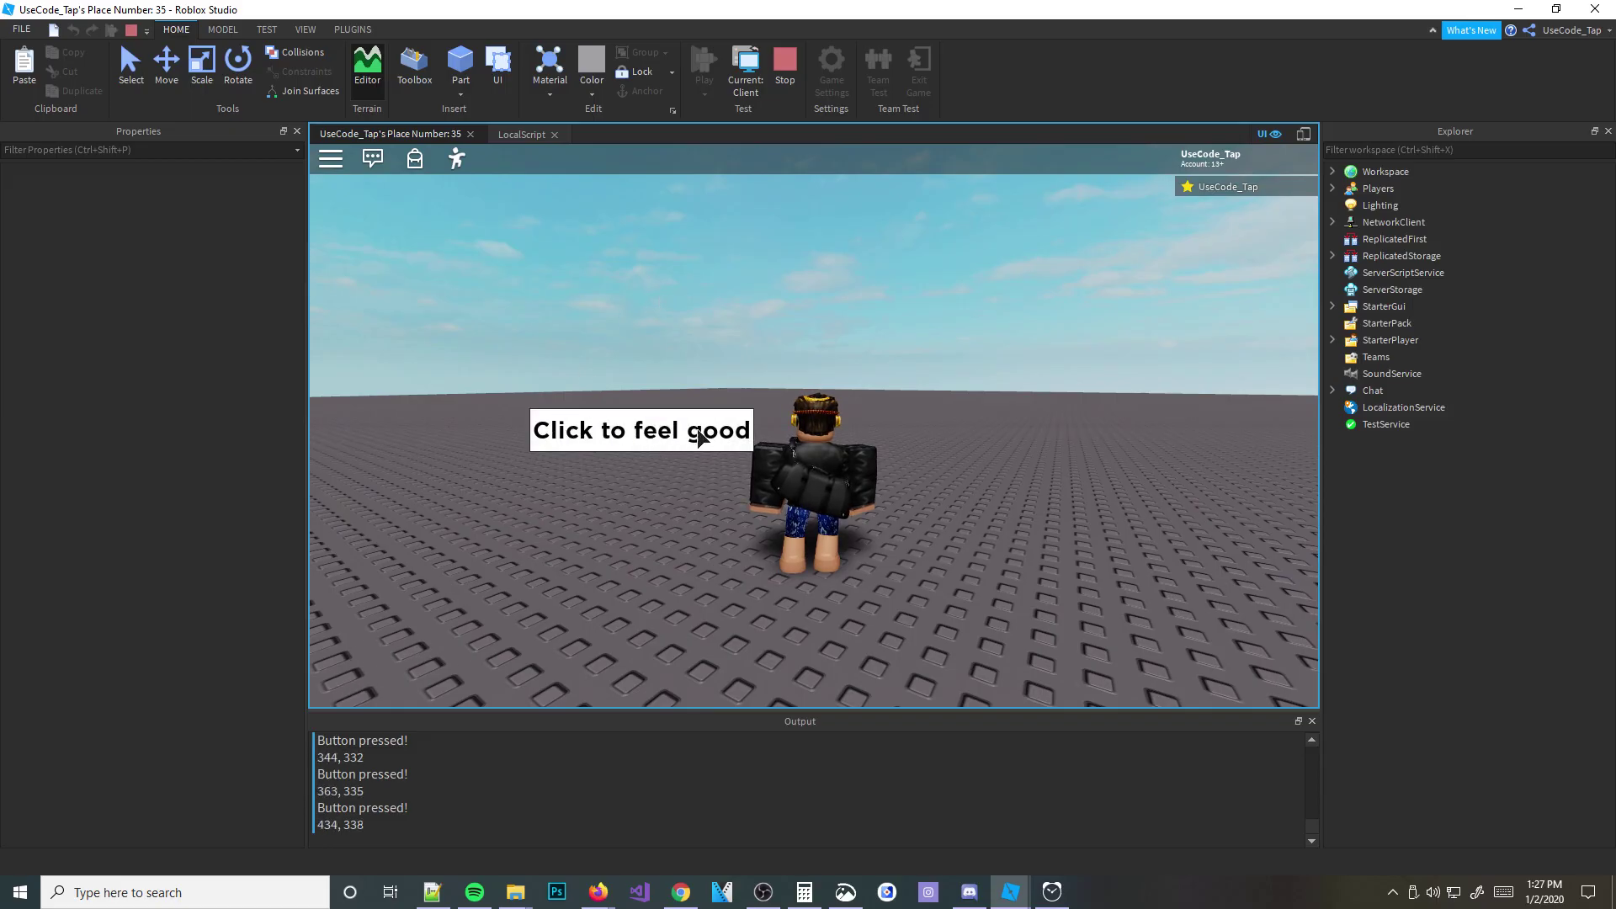
left_click(728, 432)
left_click(711, 442)
left_click(699, 445)
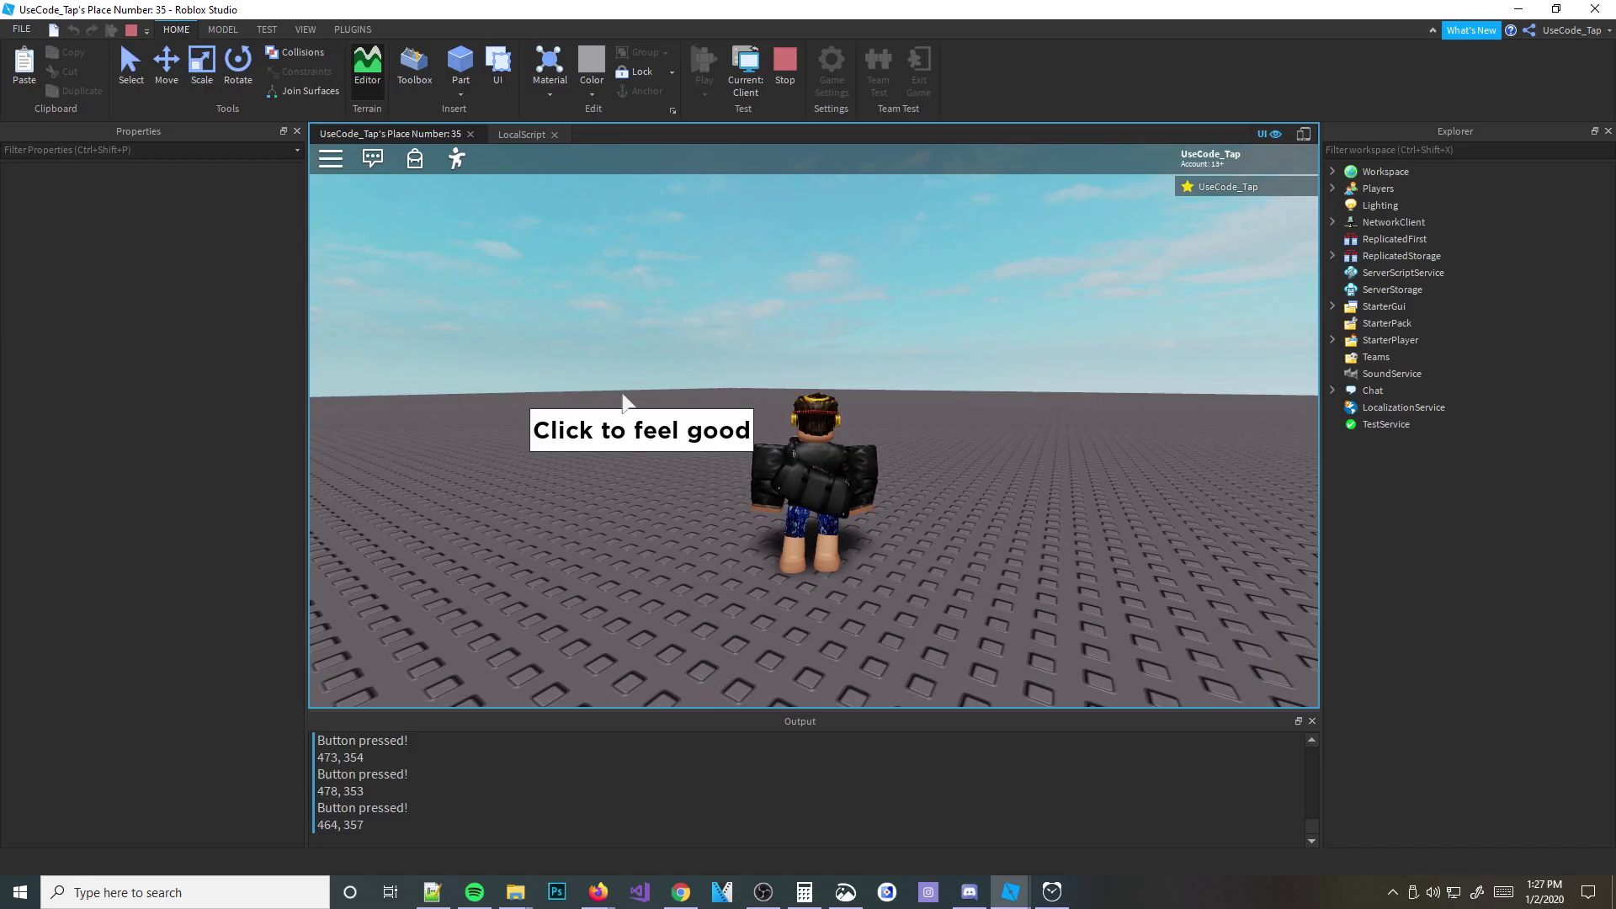
left_click(785, 67)
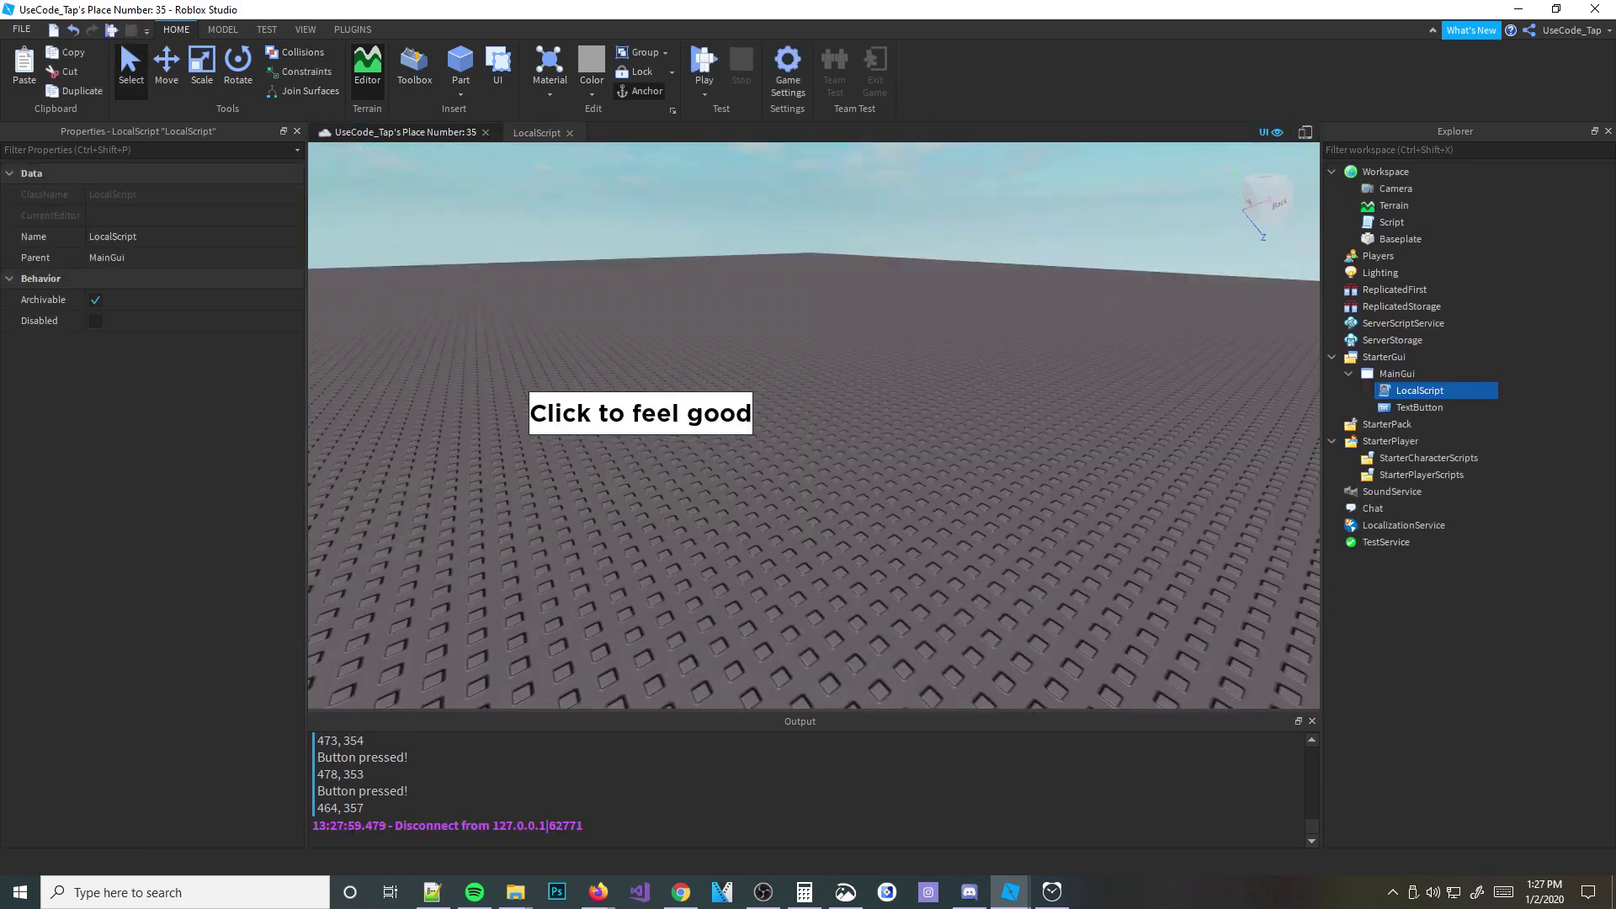
key("alt+Tab")
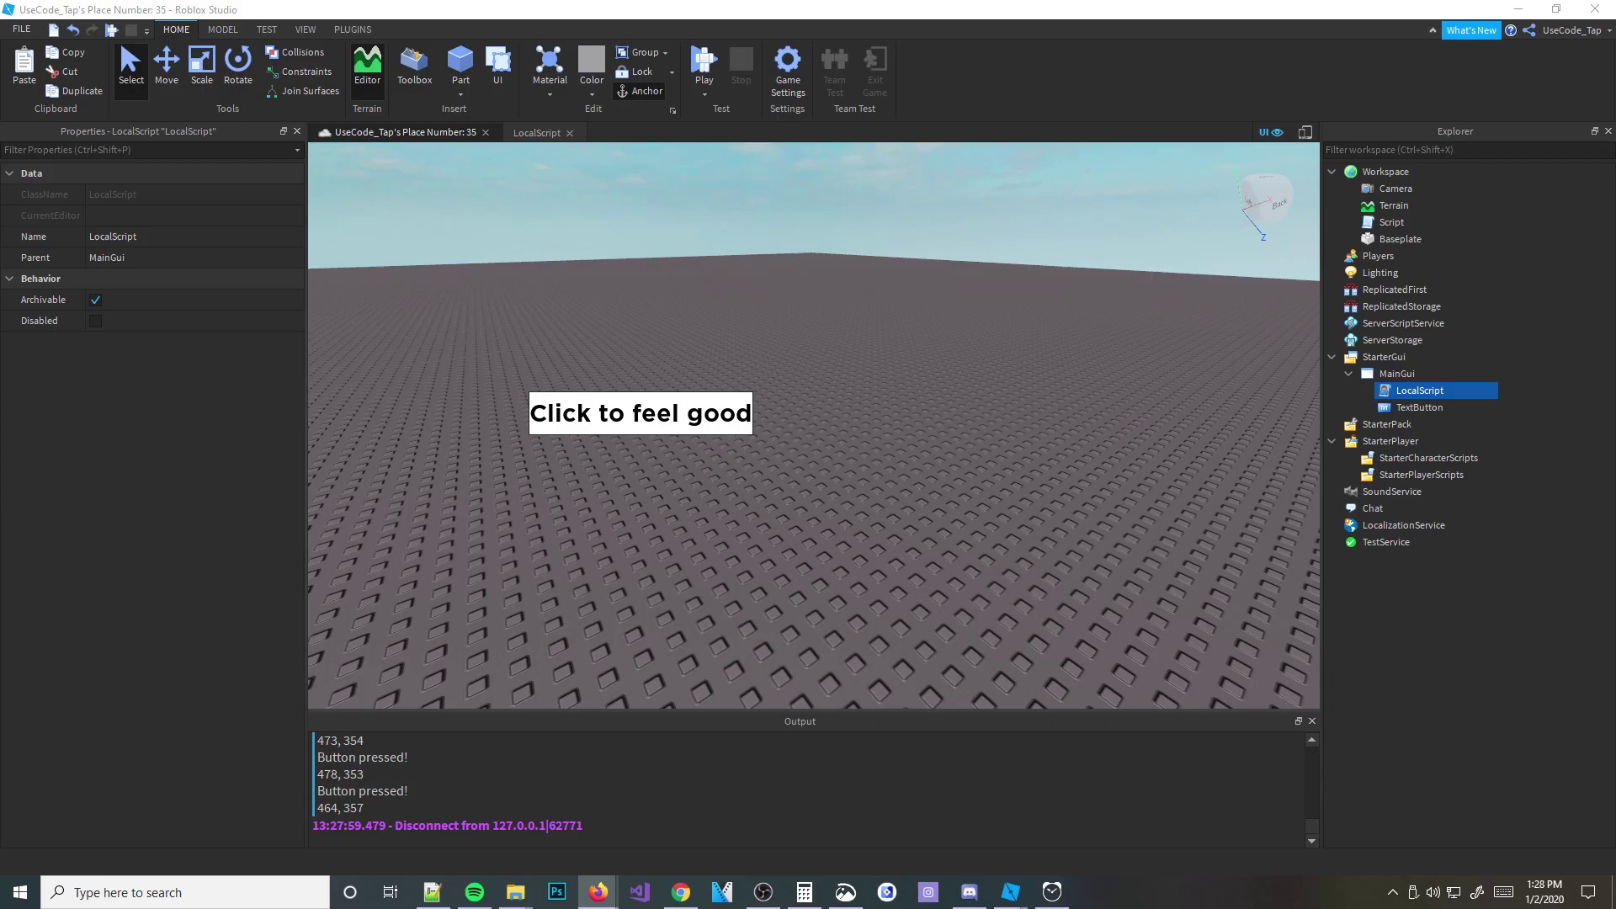
Step: Delete the old MouseButton1Up handler block from the LocalScript
left_click(545, 132)
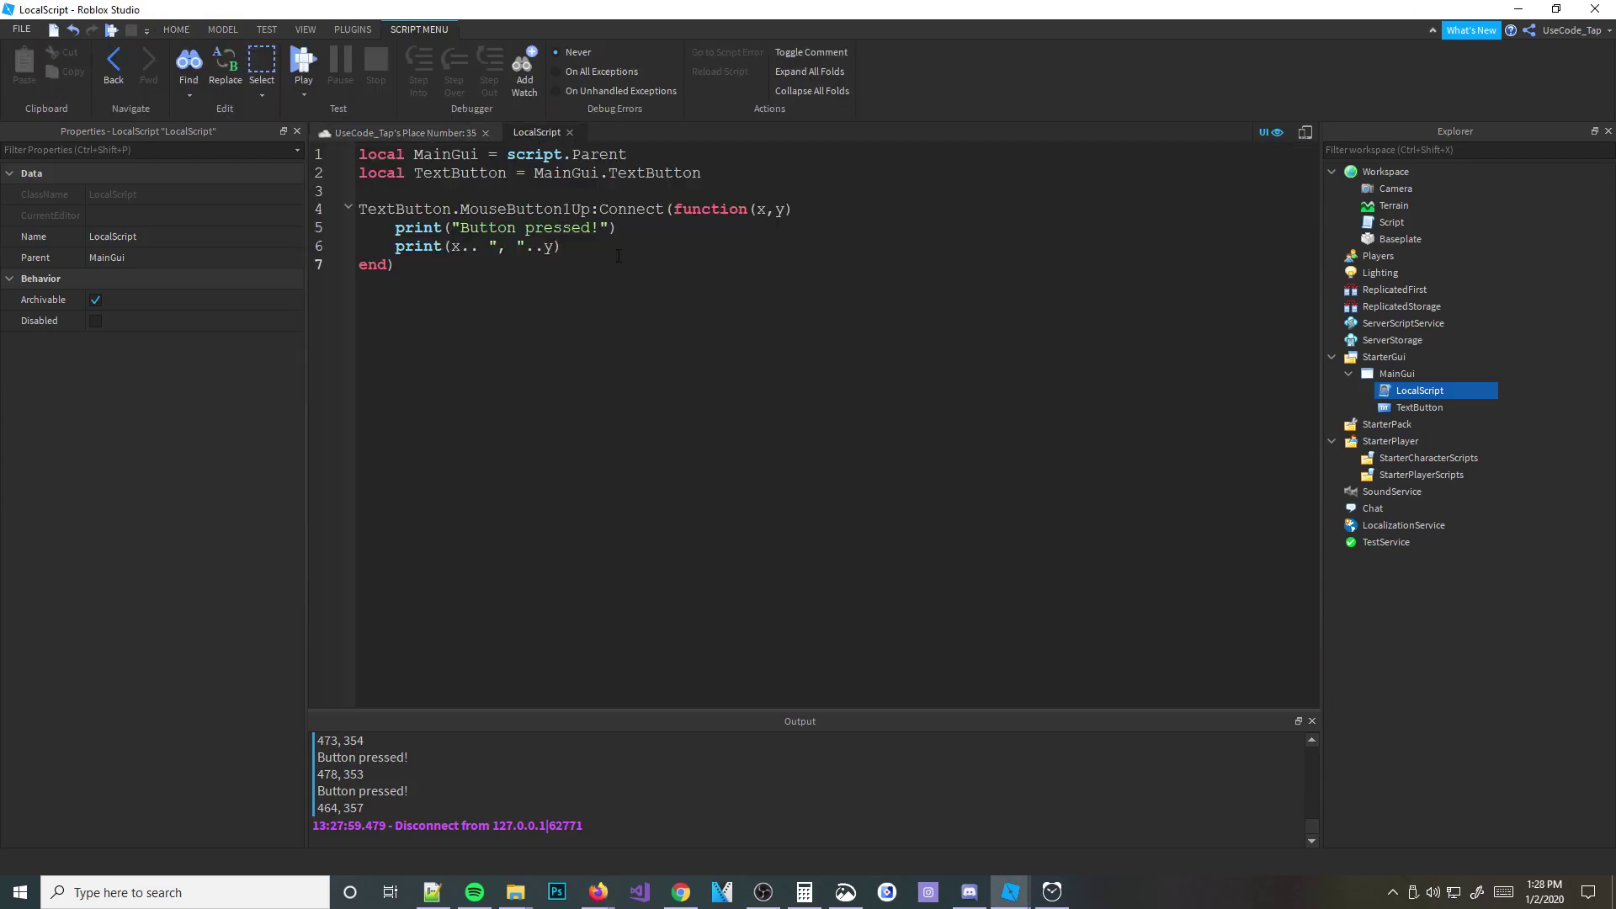
left_click_drag(619, 257, 461, 210)
key("BackSpace")
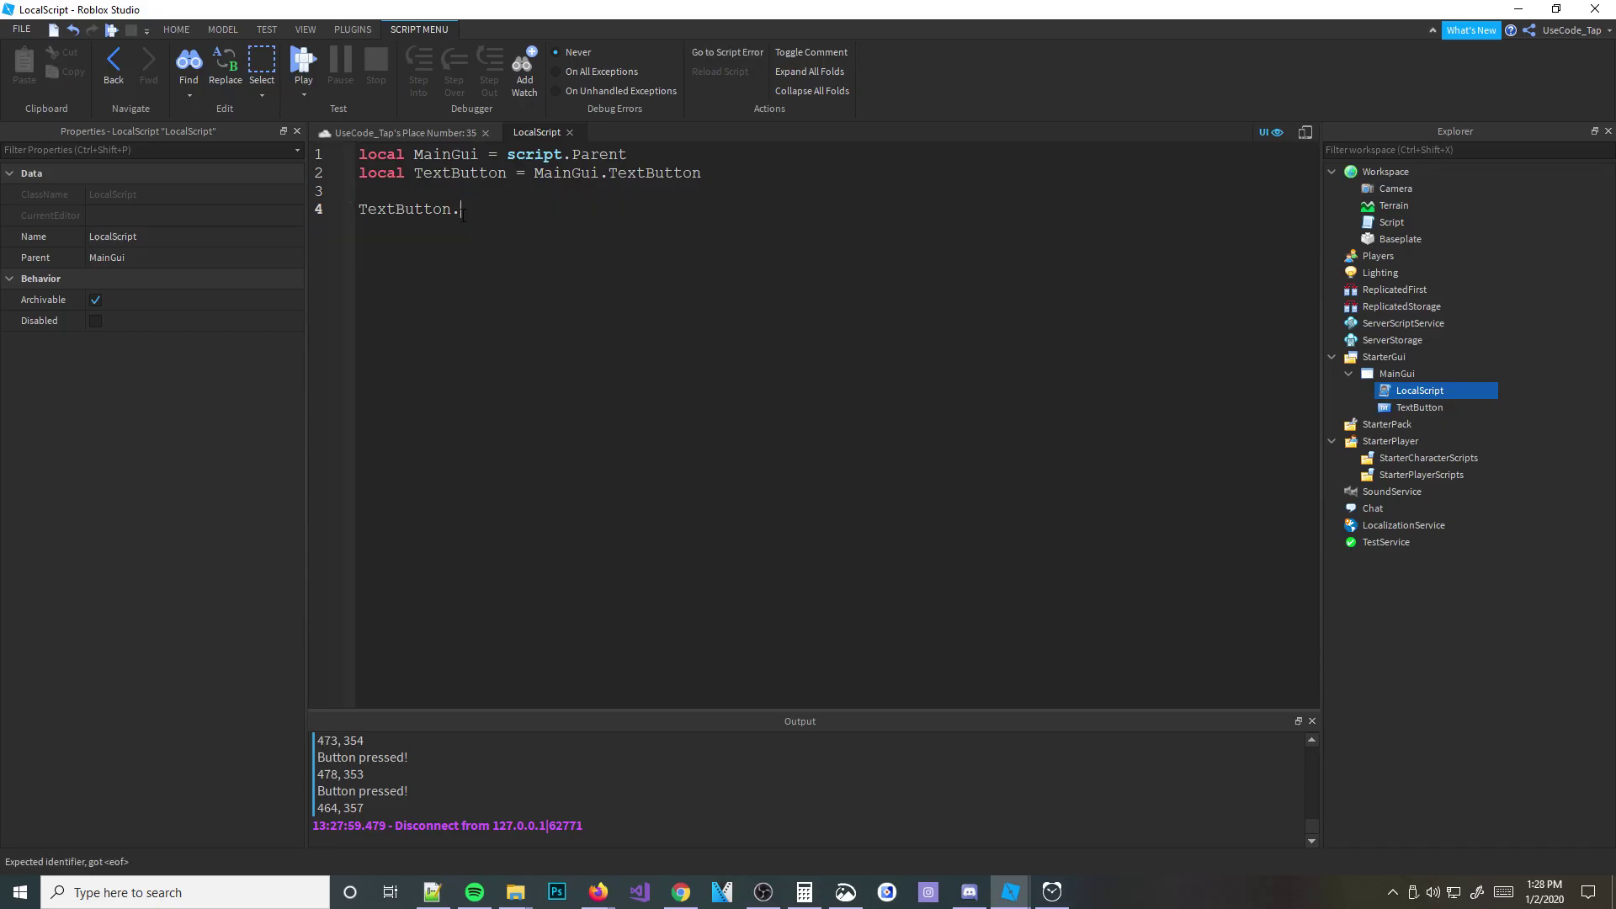
type("Input")
type("Began")
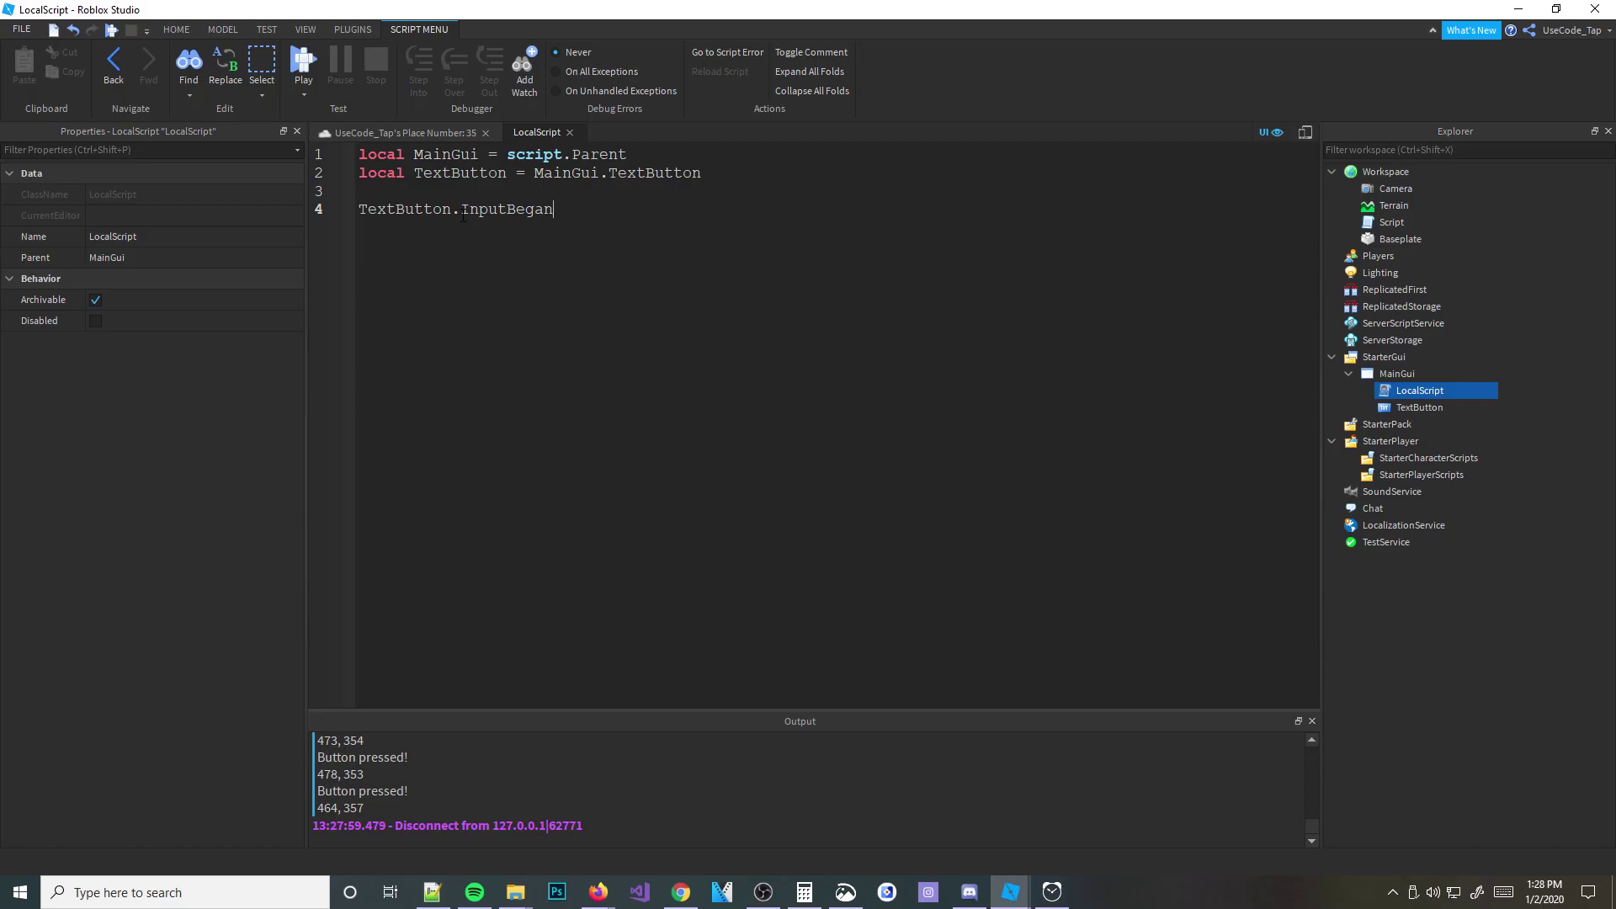
Step: Write a TextButton.MouseEnter handler whose body prints 'Mouse Entered'
key("ctrl+BackSpace")
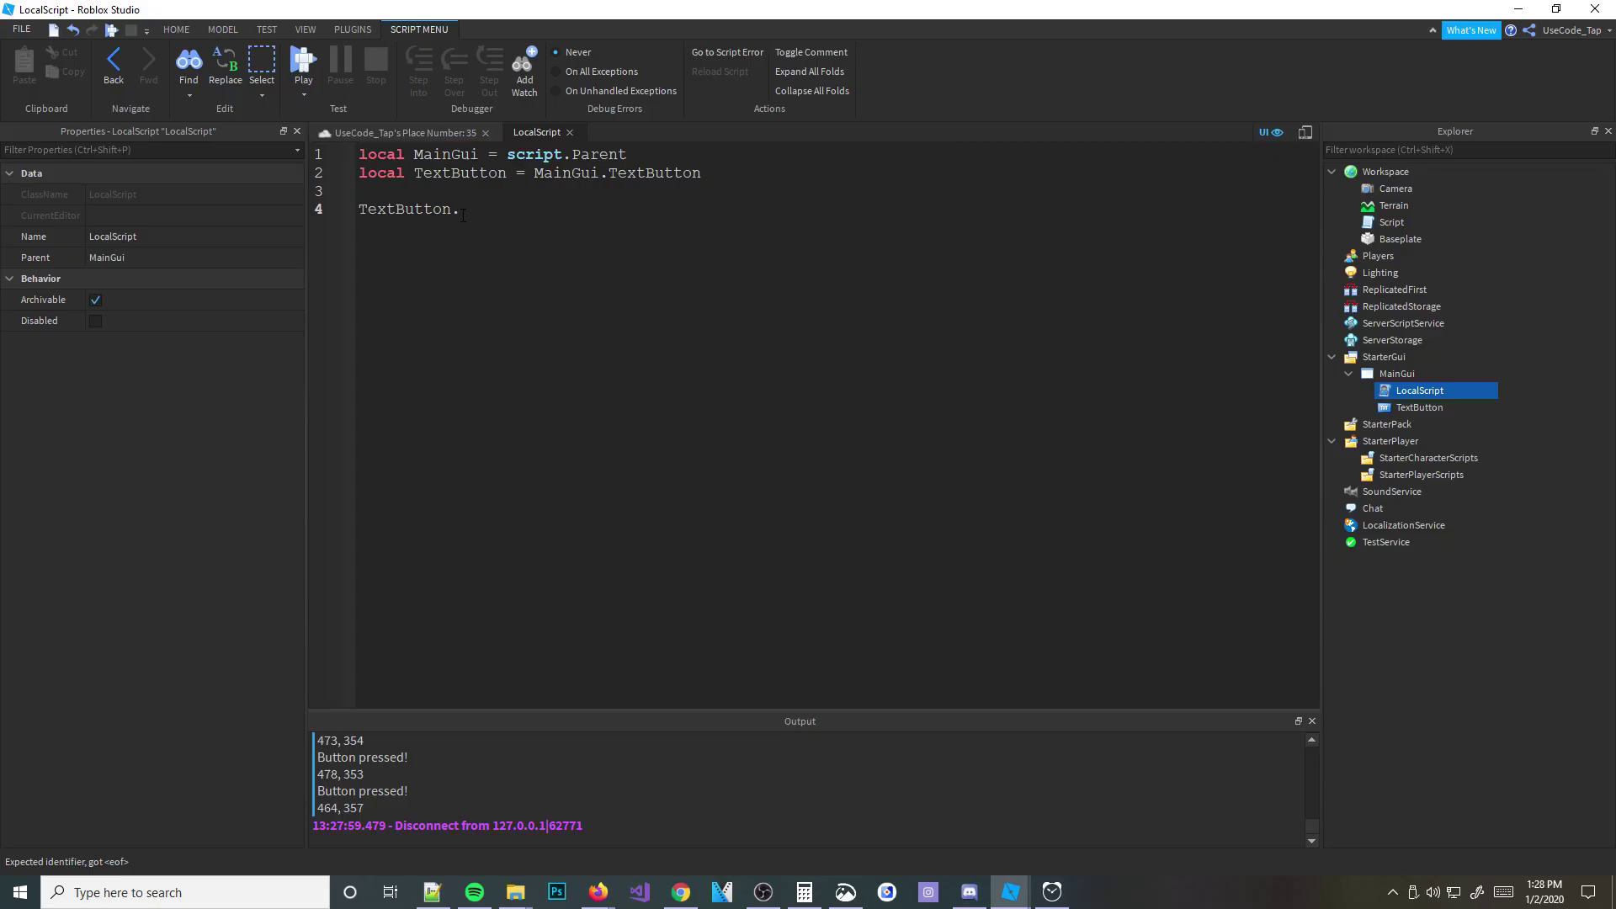
type("MouseEnter:")
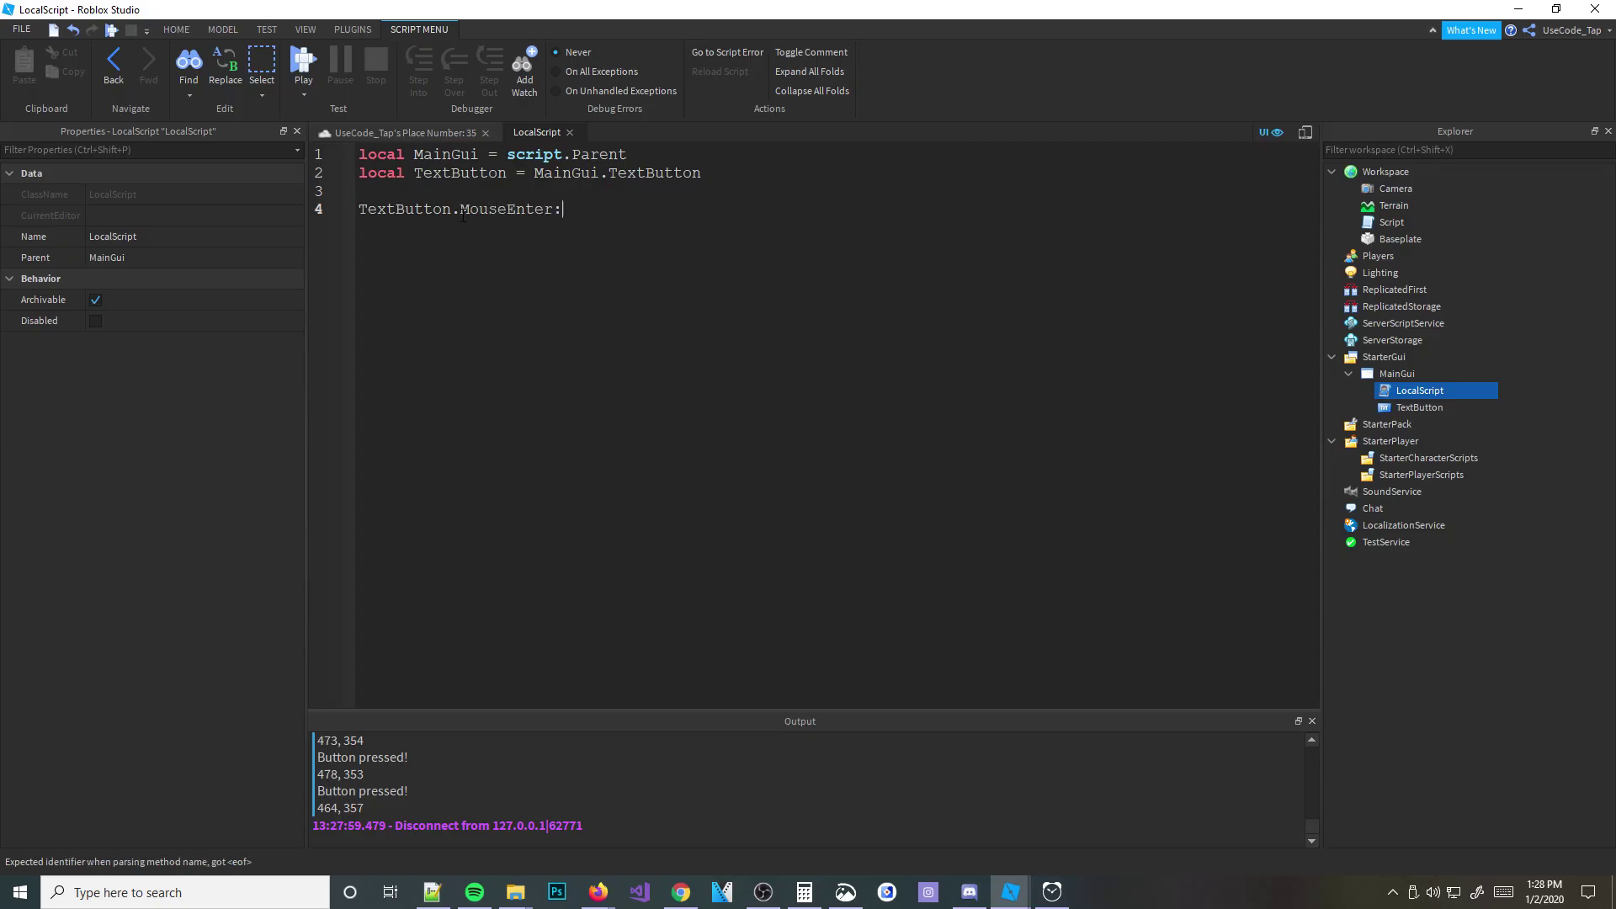
type("Connect")
key("BackSpace")
key("ctrl+BackSpace")
type("Connect(function()")
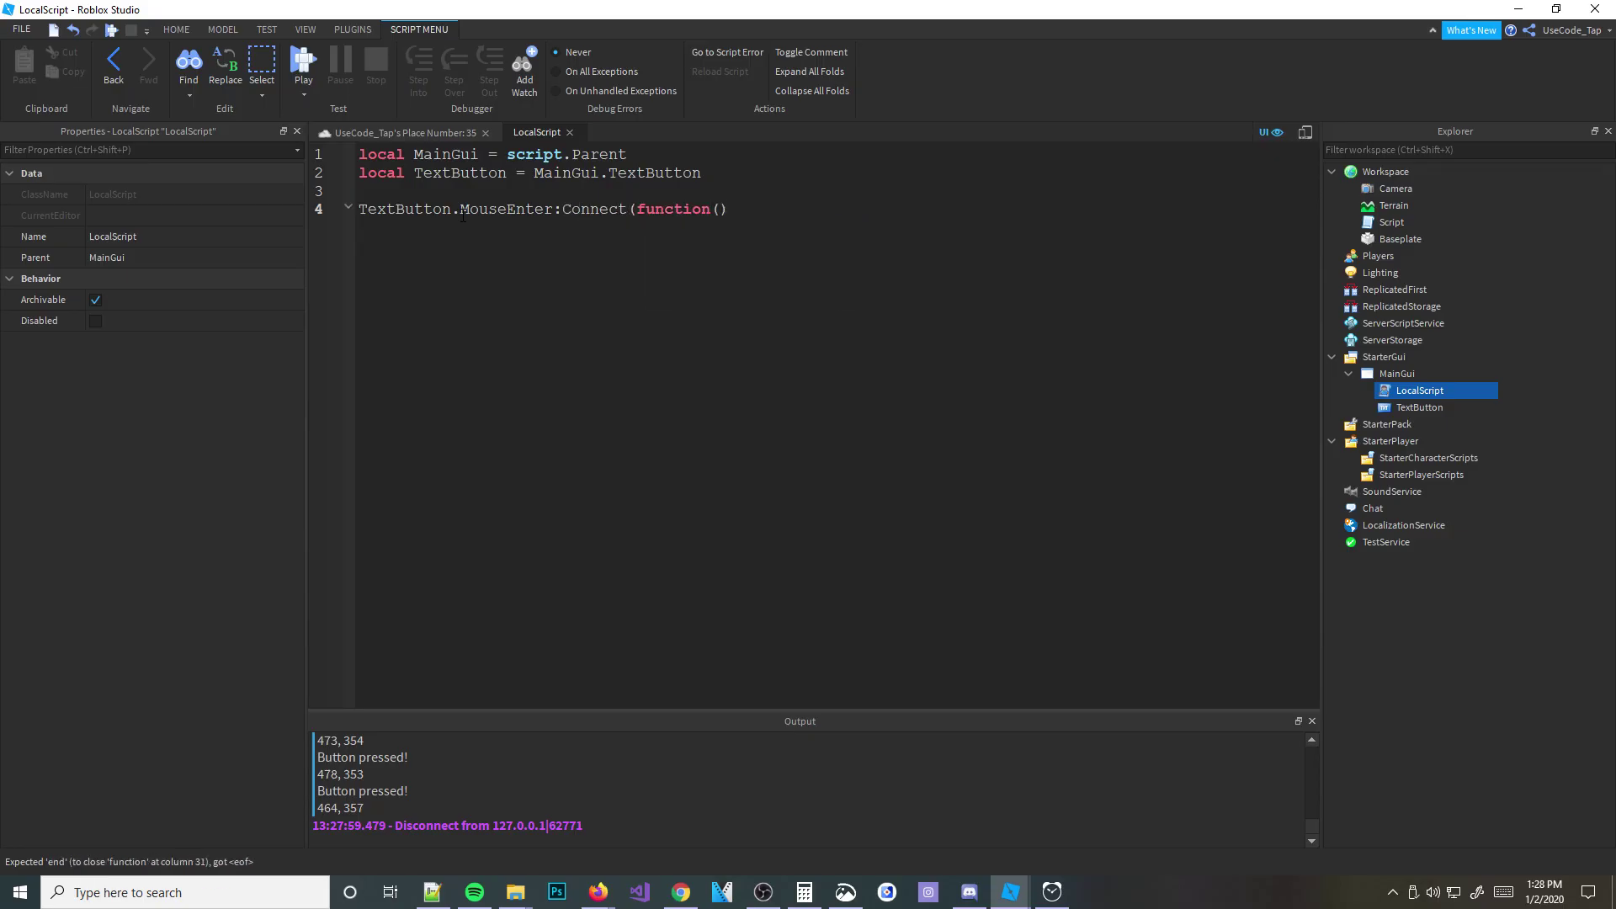
key("Return")
type("print(")
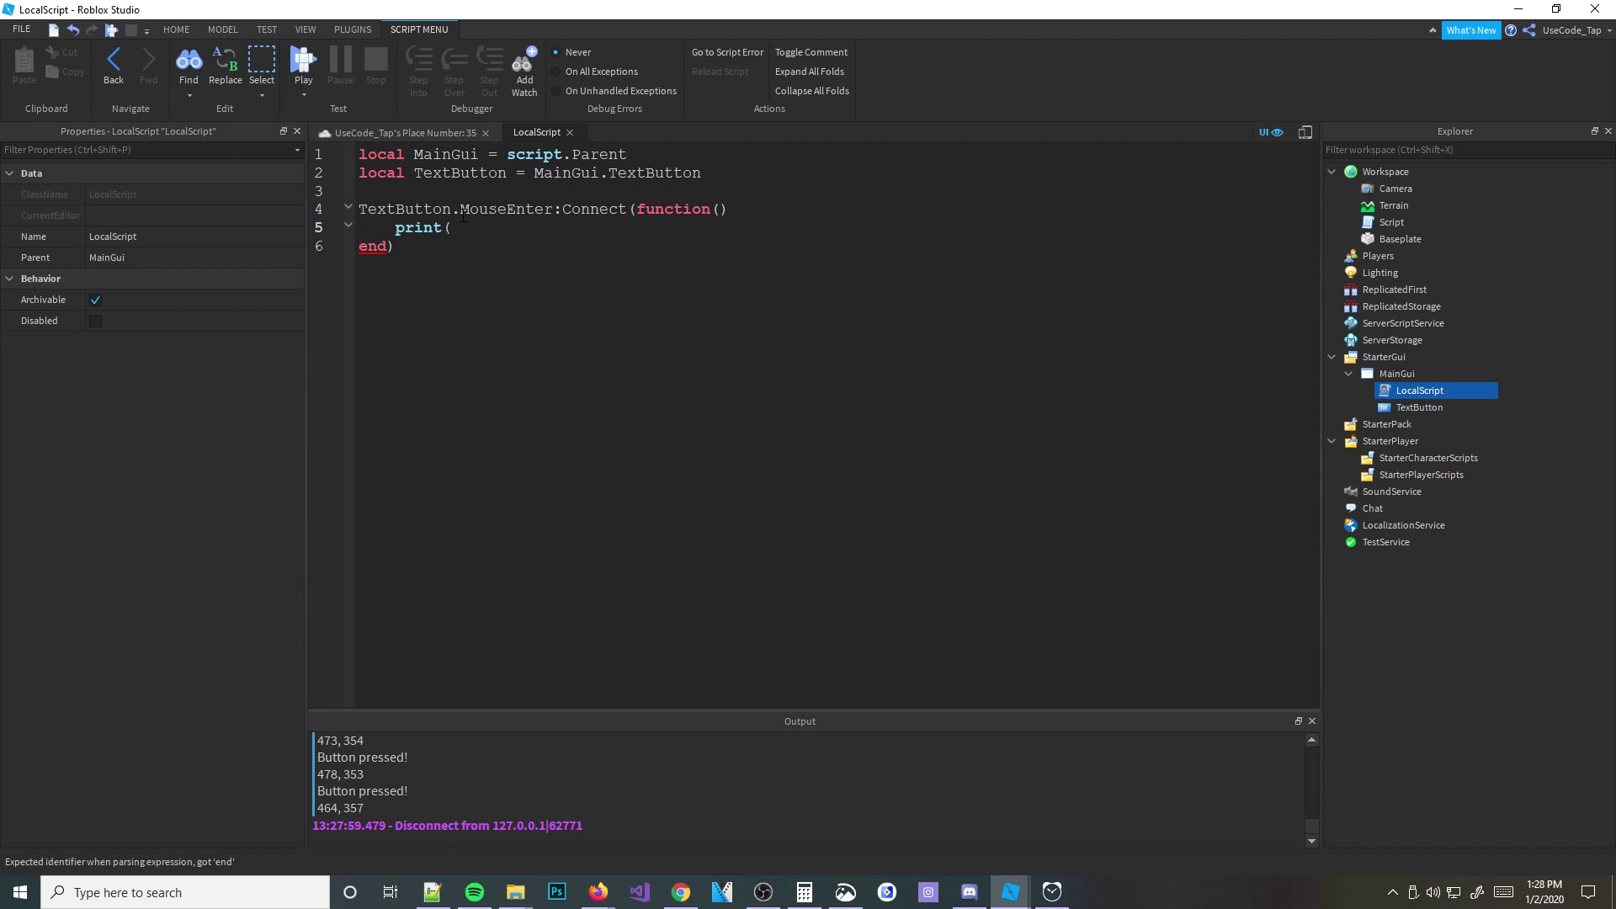
type("\"M")
type("ouse Entered\")")
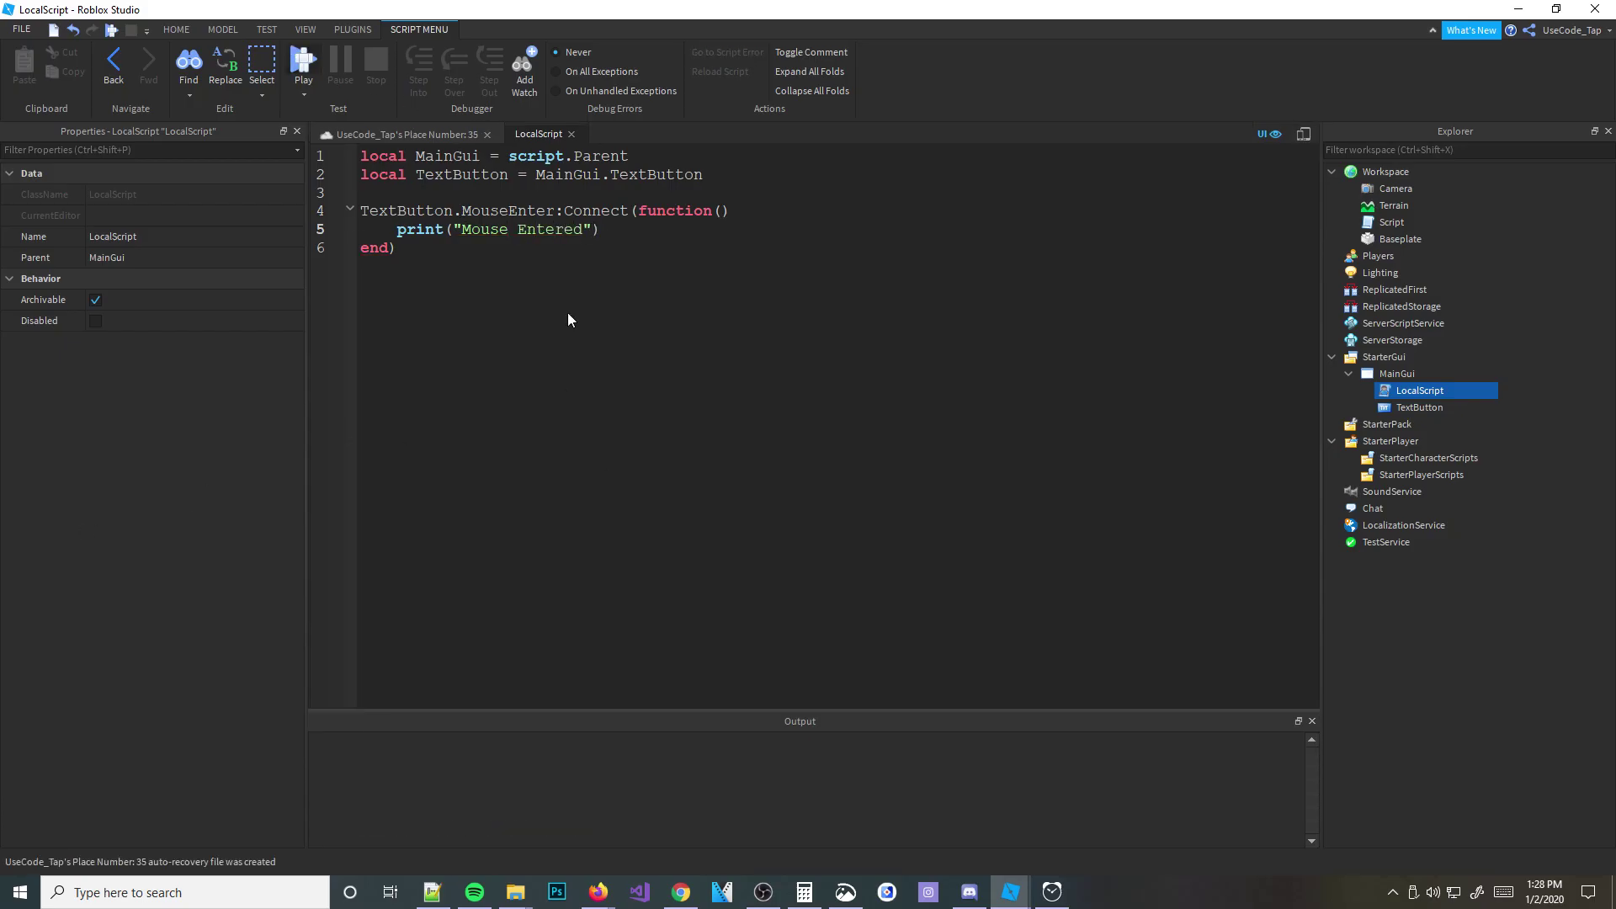
Step: Play-test with F5 and hover over the button to log 'Mouse Entered'
key("F5")
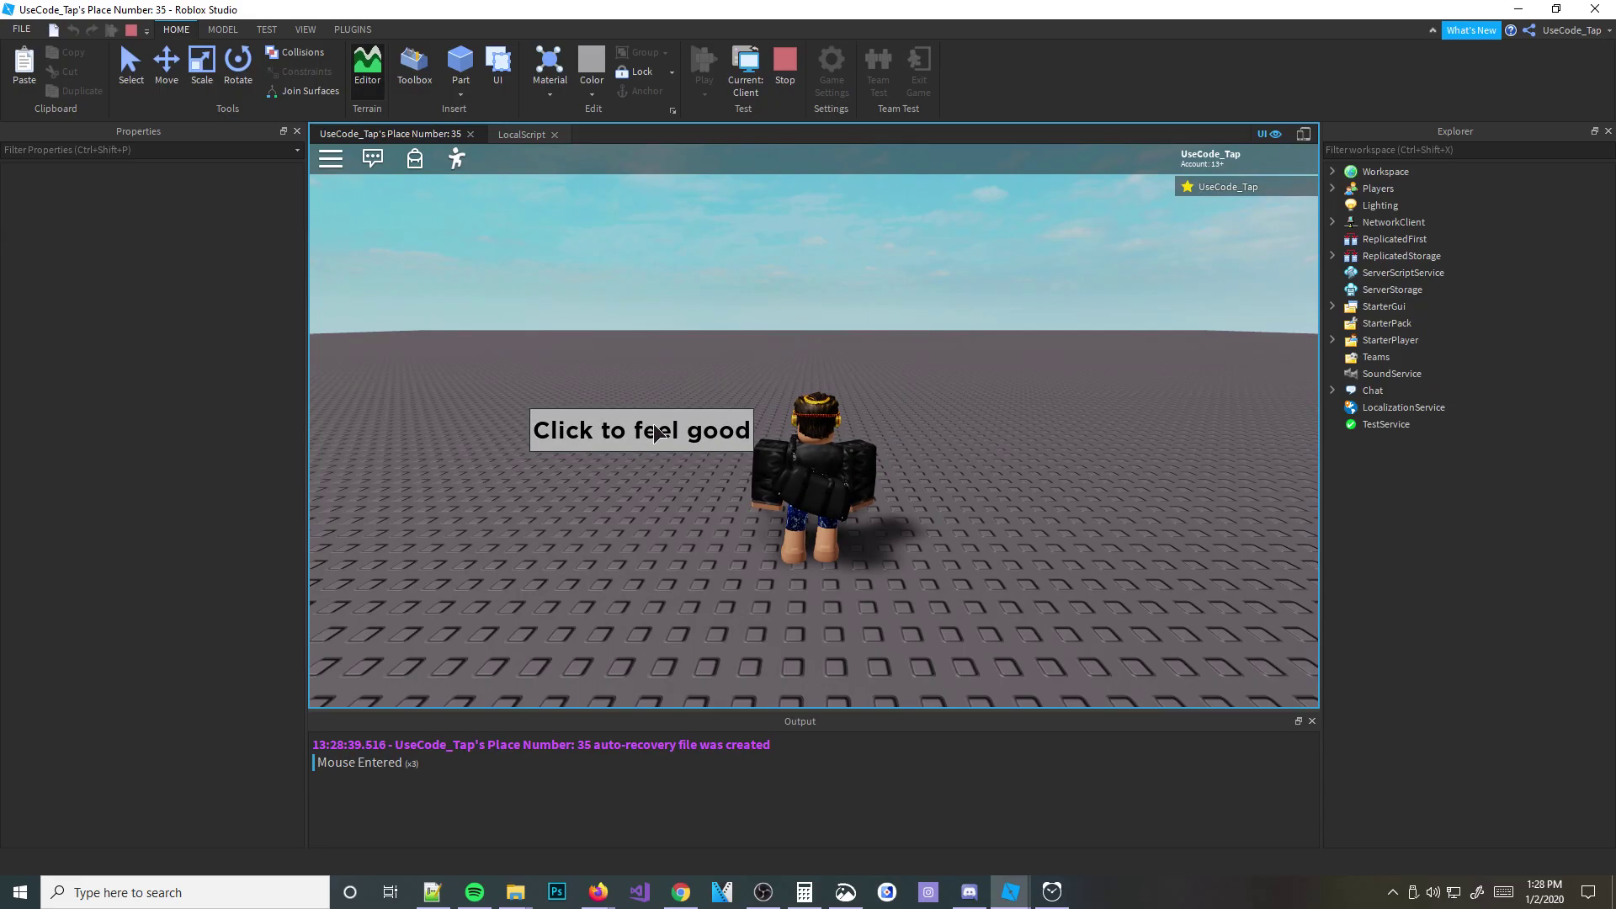
left_click(673, 435)
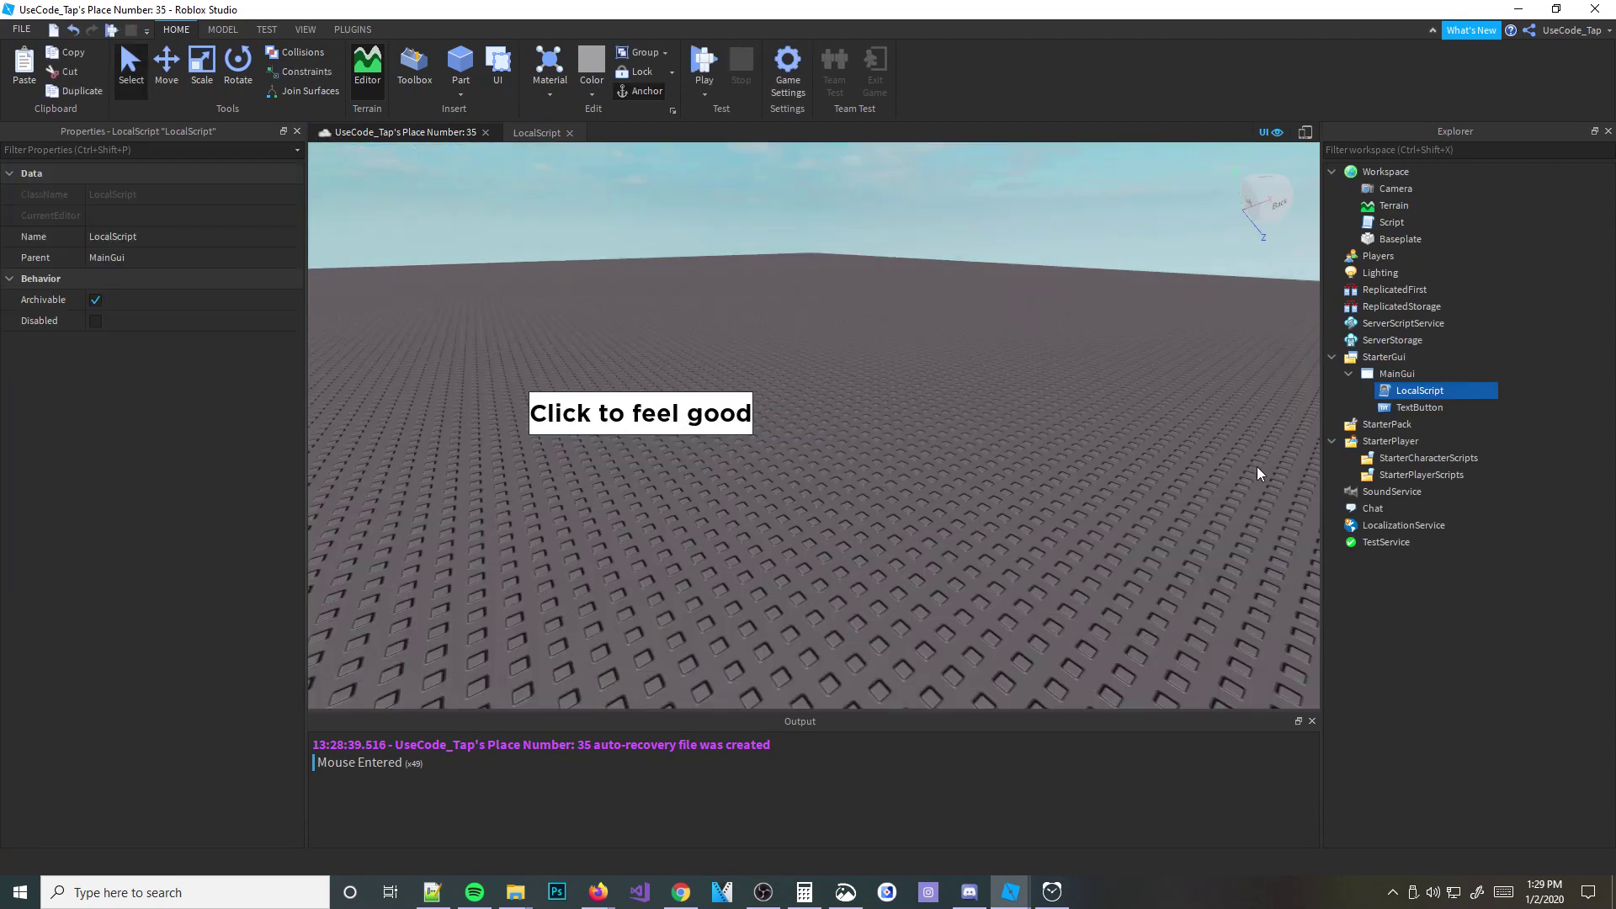
Step: Select 'Enter' in line 4's MouseEnter event name in the LocalScript
left_click(611, 357)
left_click(531, 132)
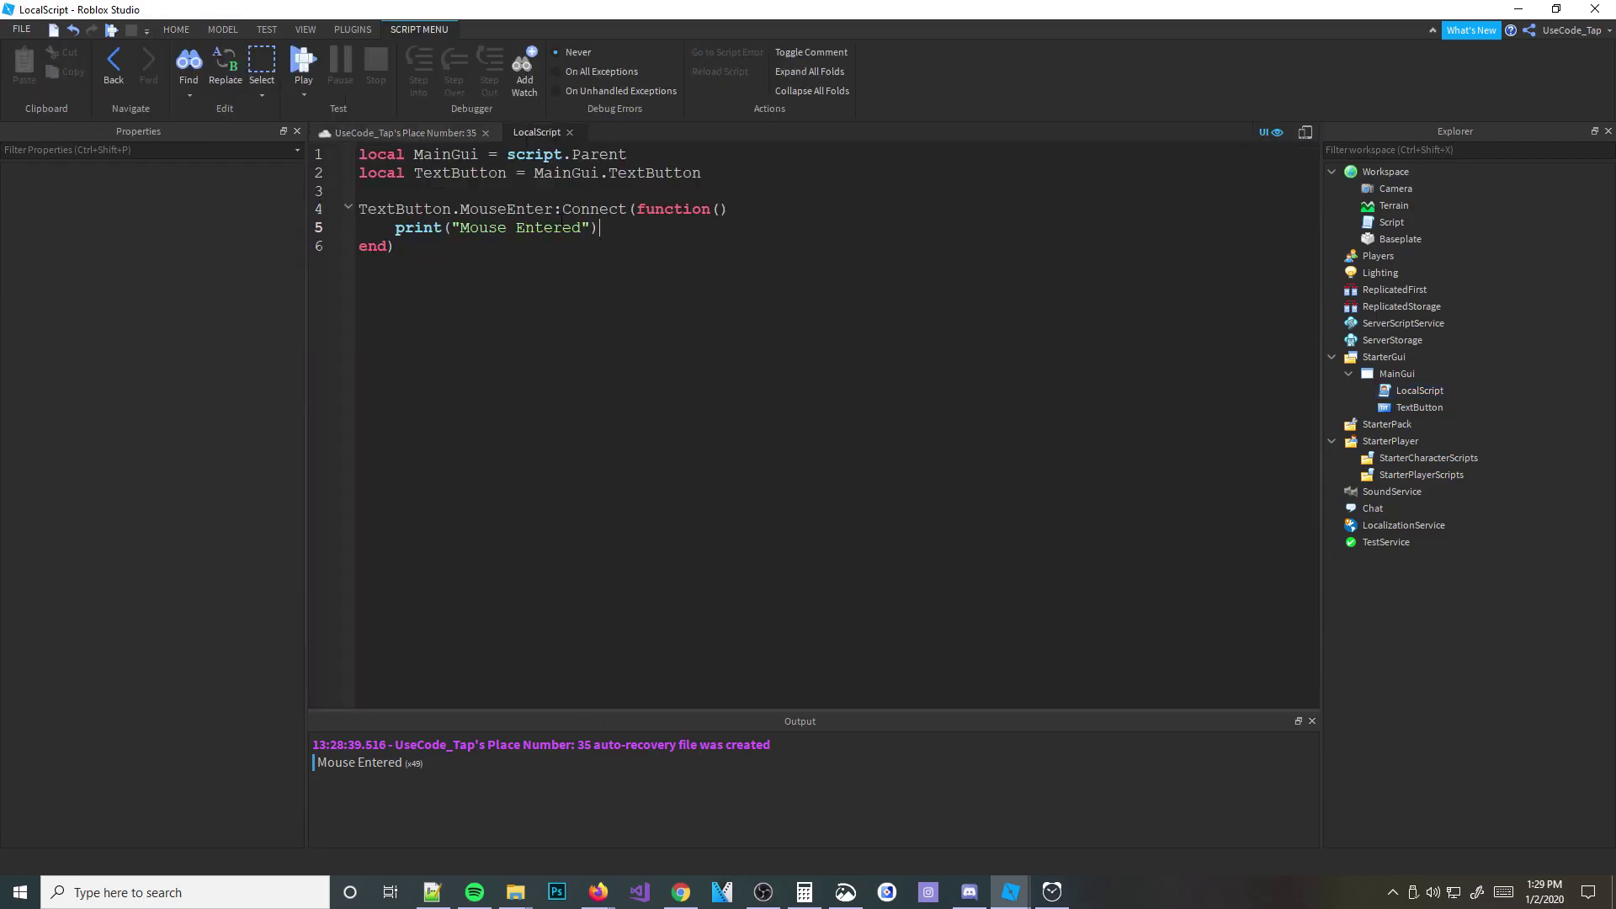
left_click_drag(553, 208, 506, 208)
type("Mo")
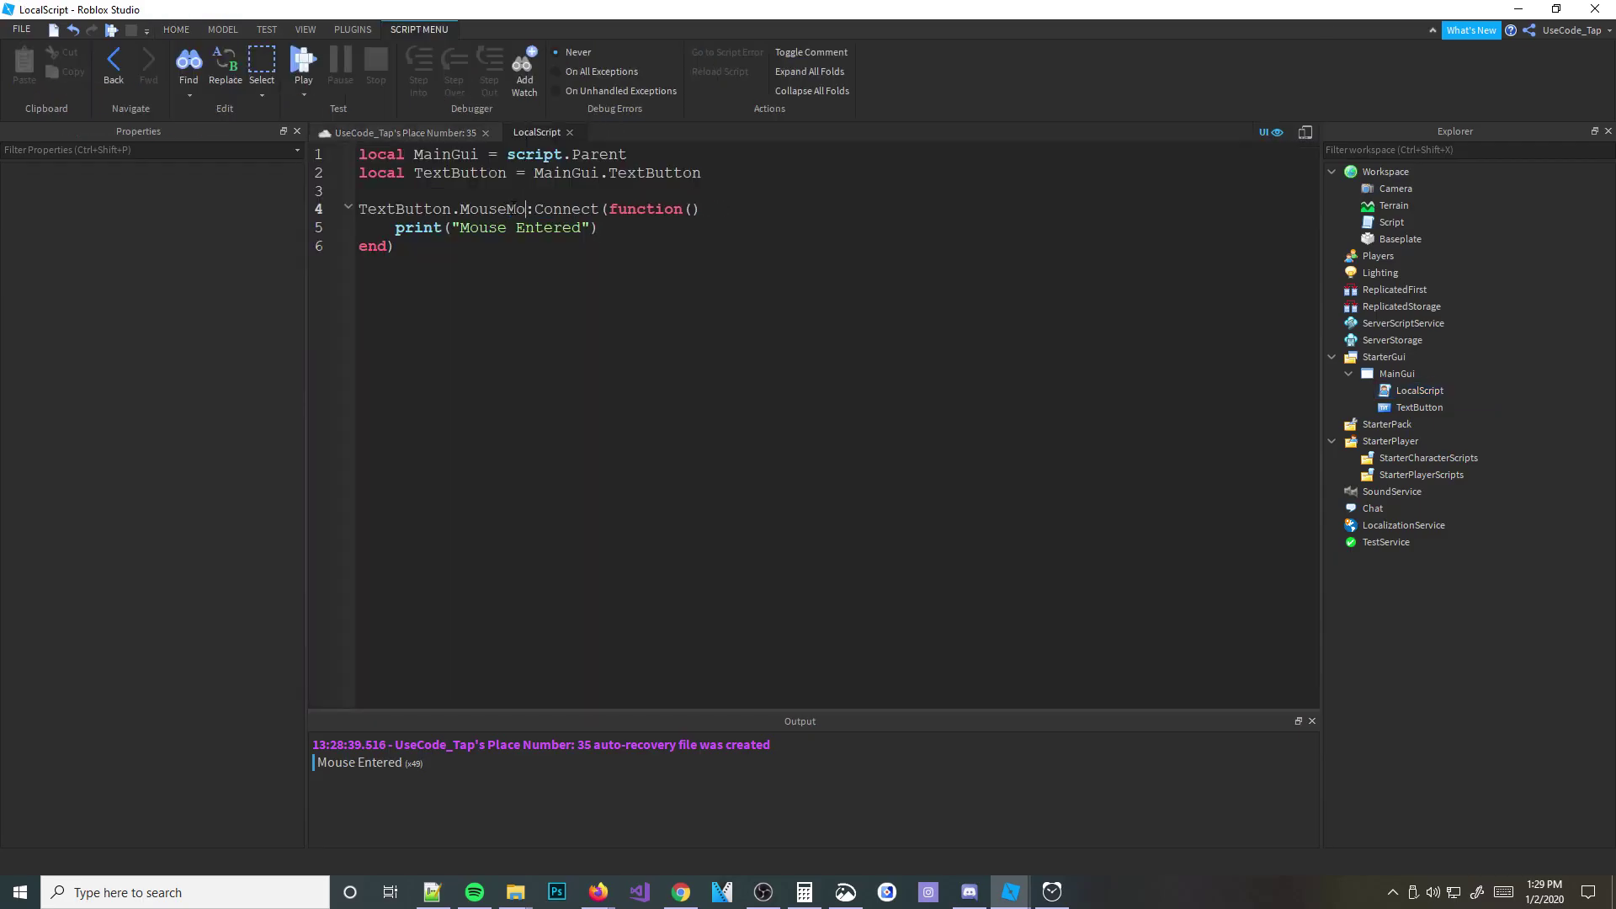
type("ved")
left_click(410, 132)
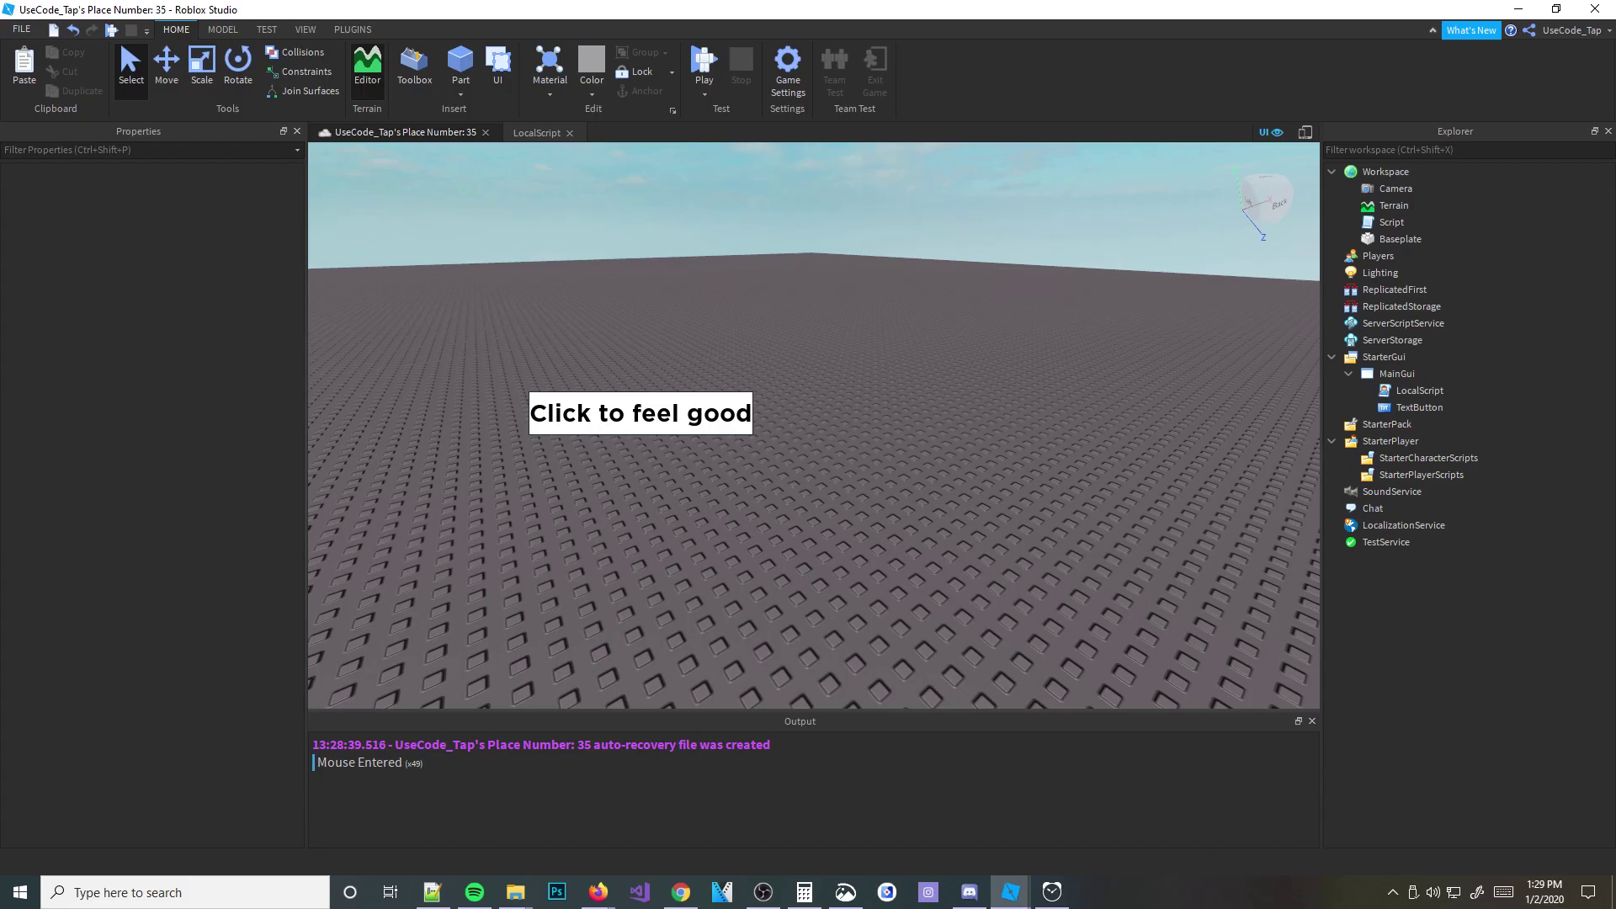
Step: Replace MouseMoved with TouchTap on line 4 and return to the place view
key("alt+Tab")
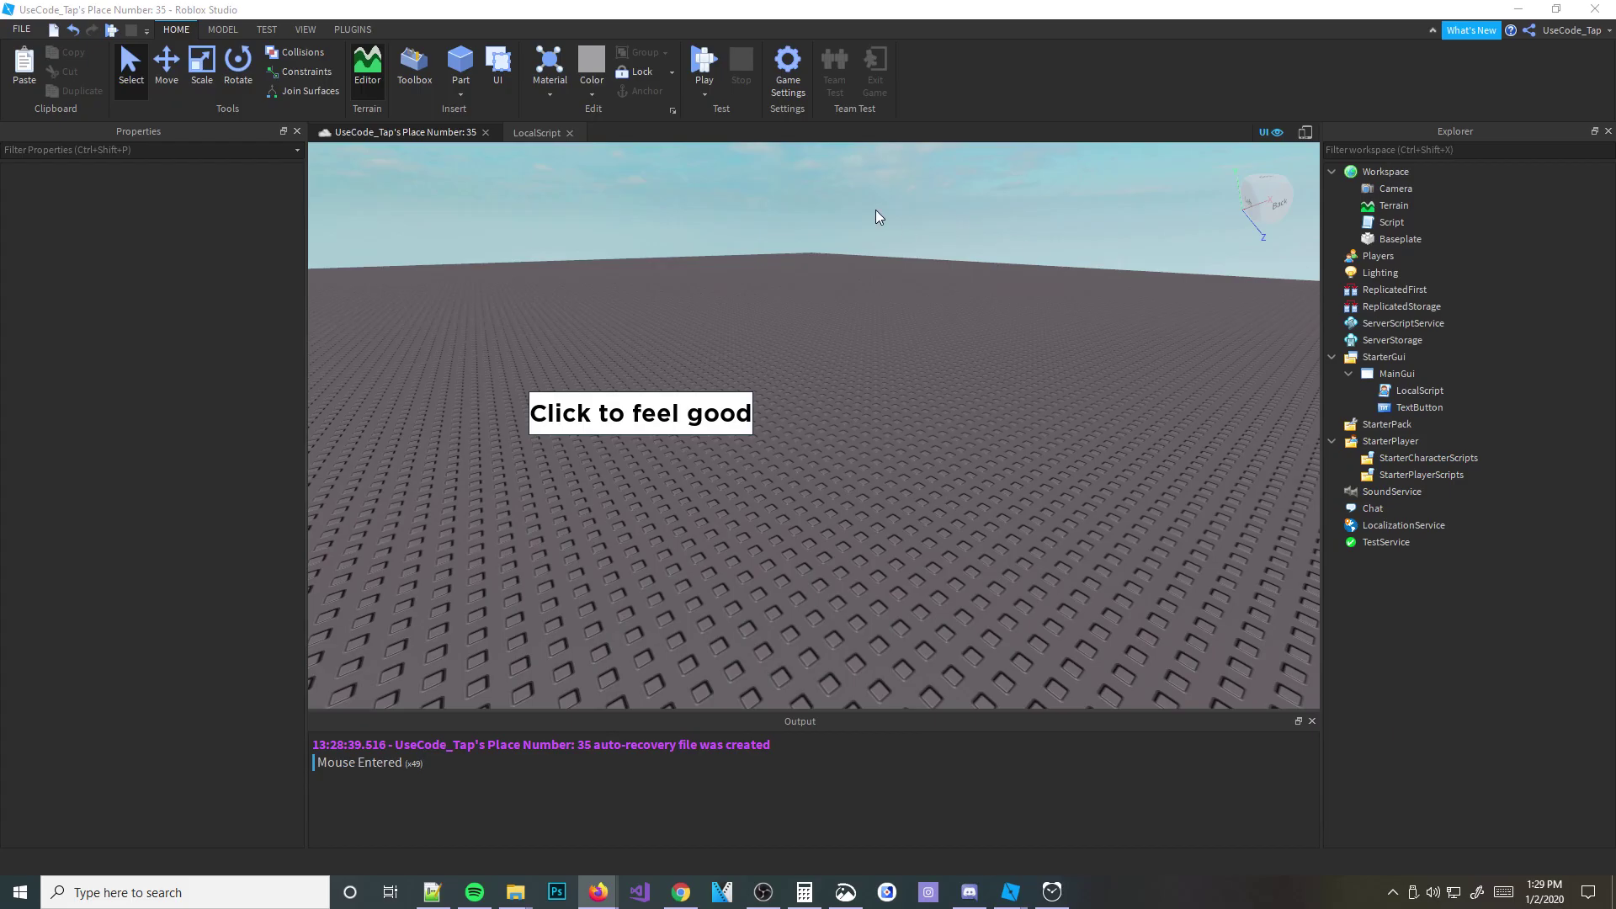
left_click(546, 133)
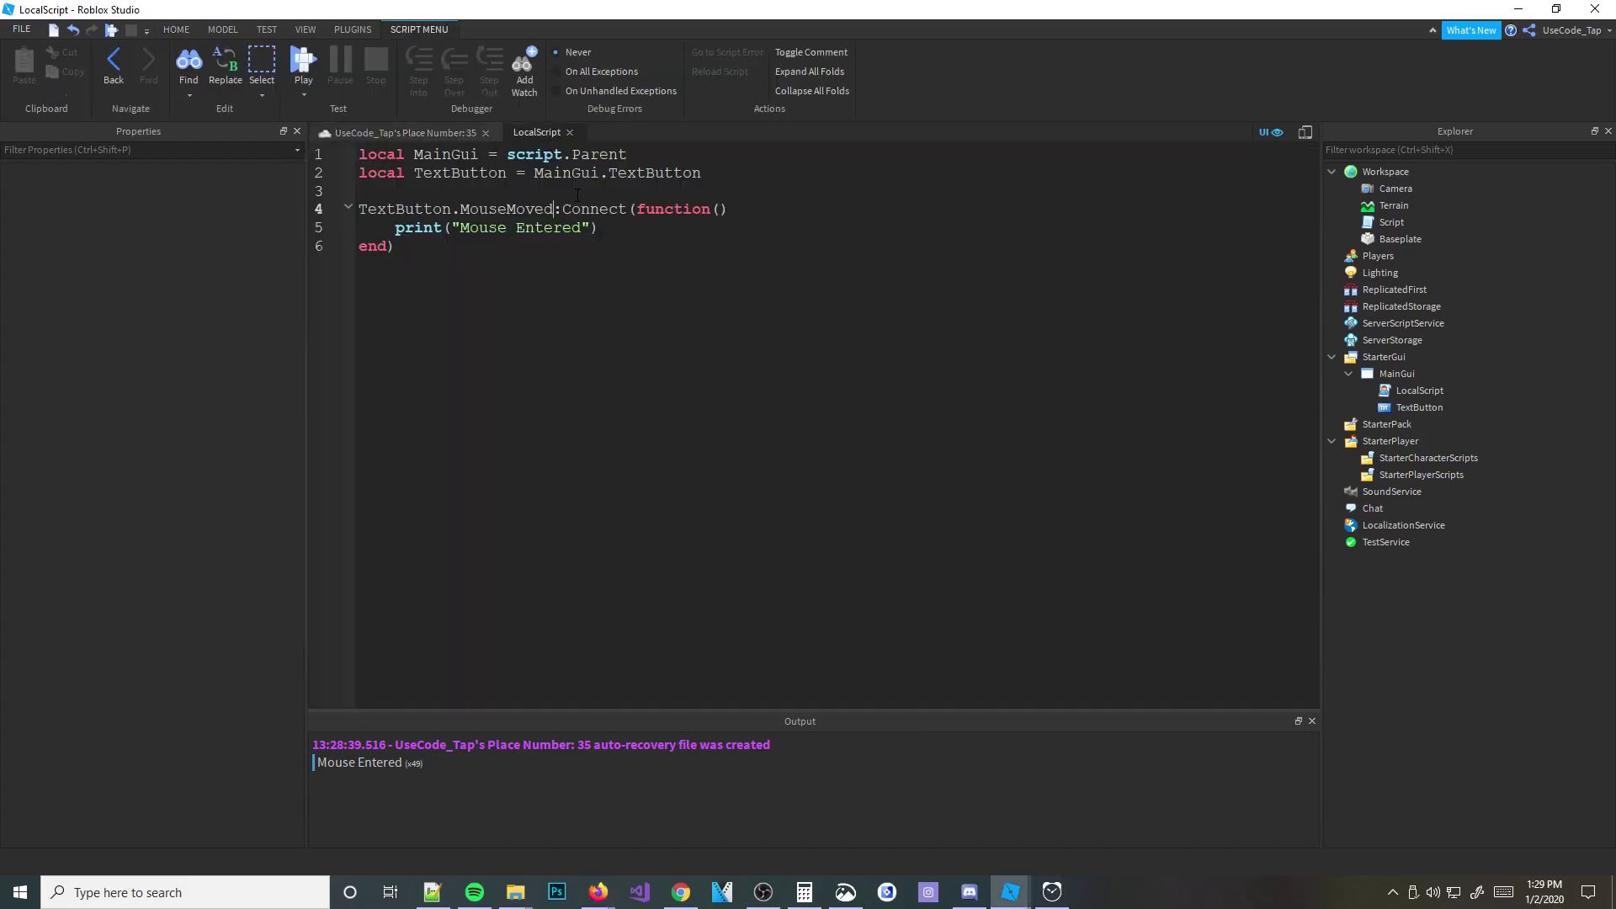
key("BackSpace")
key("BackSpace")
key("BackSpace")
type("Touch")
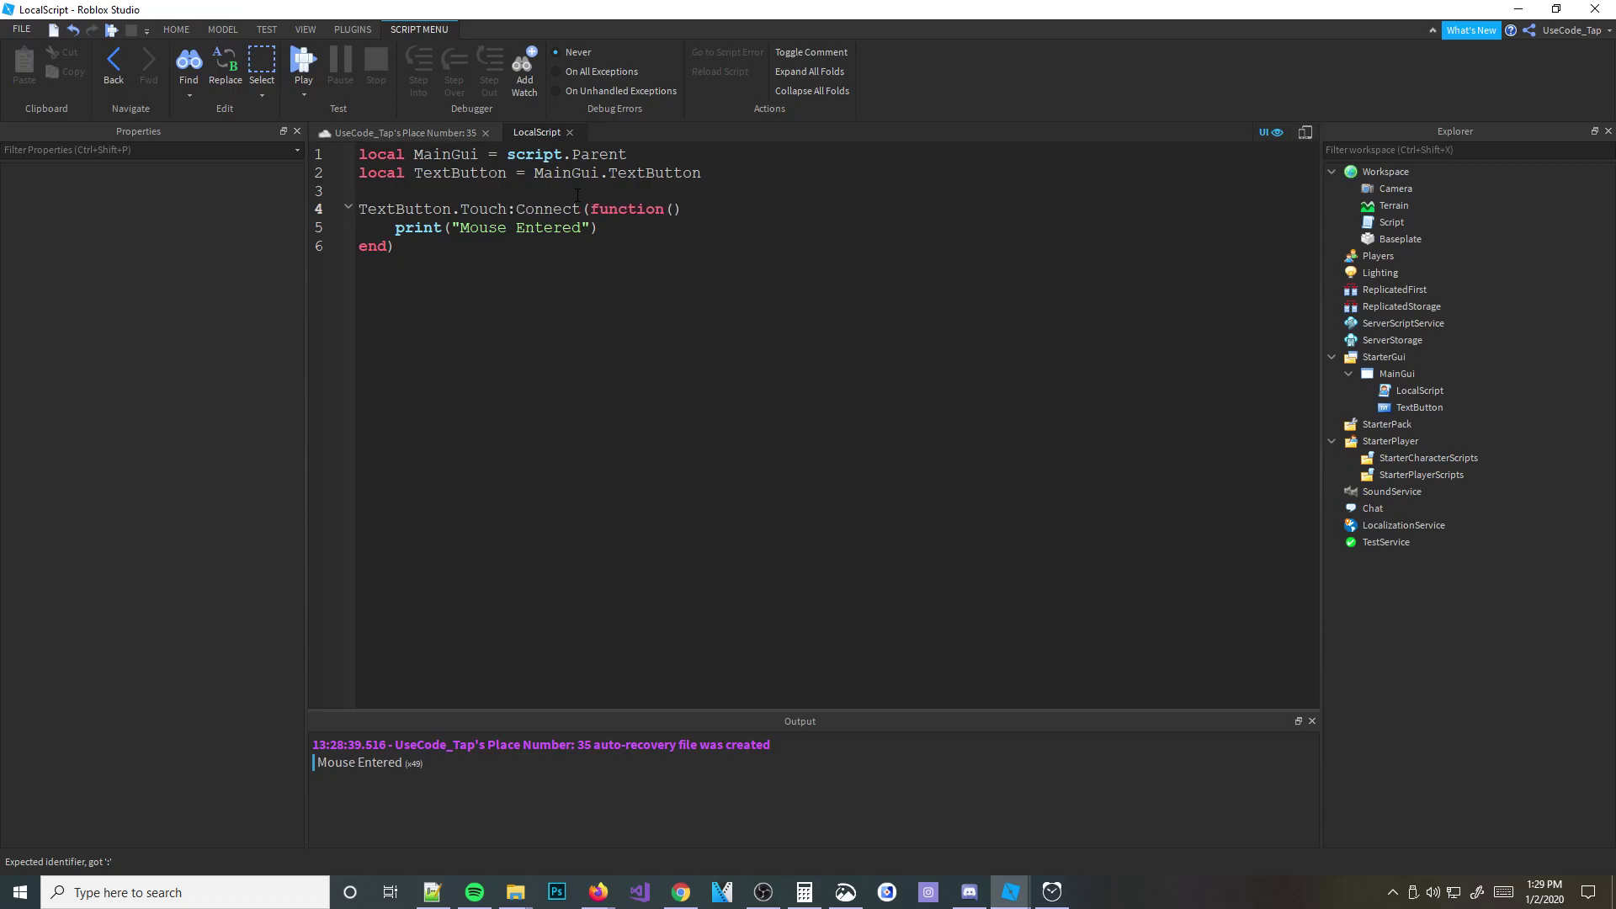
type("tap")
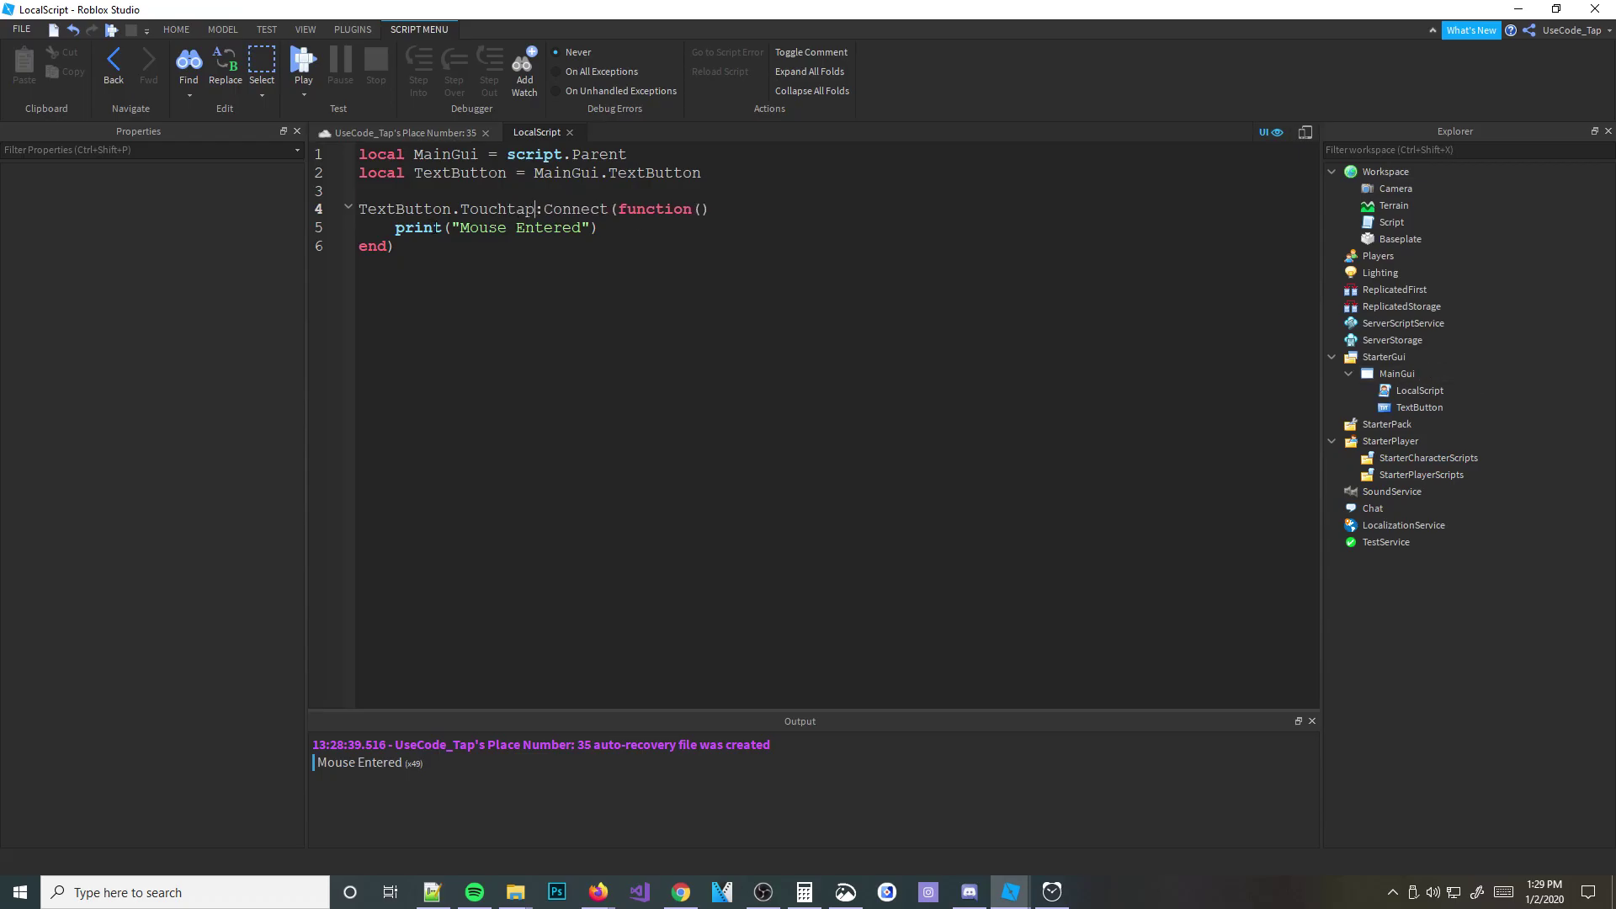
key("BackSpace")
key("BackSpace")
key("BackSpace")
type("Tap")
left_click(429, 132)
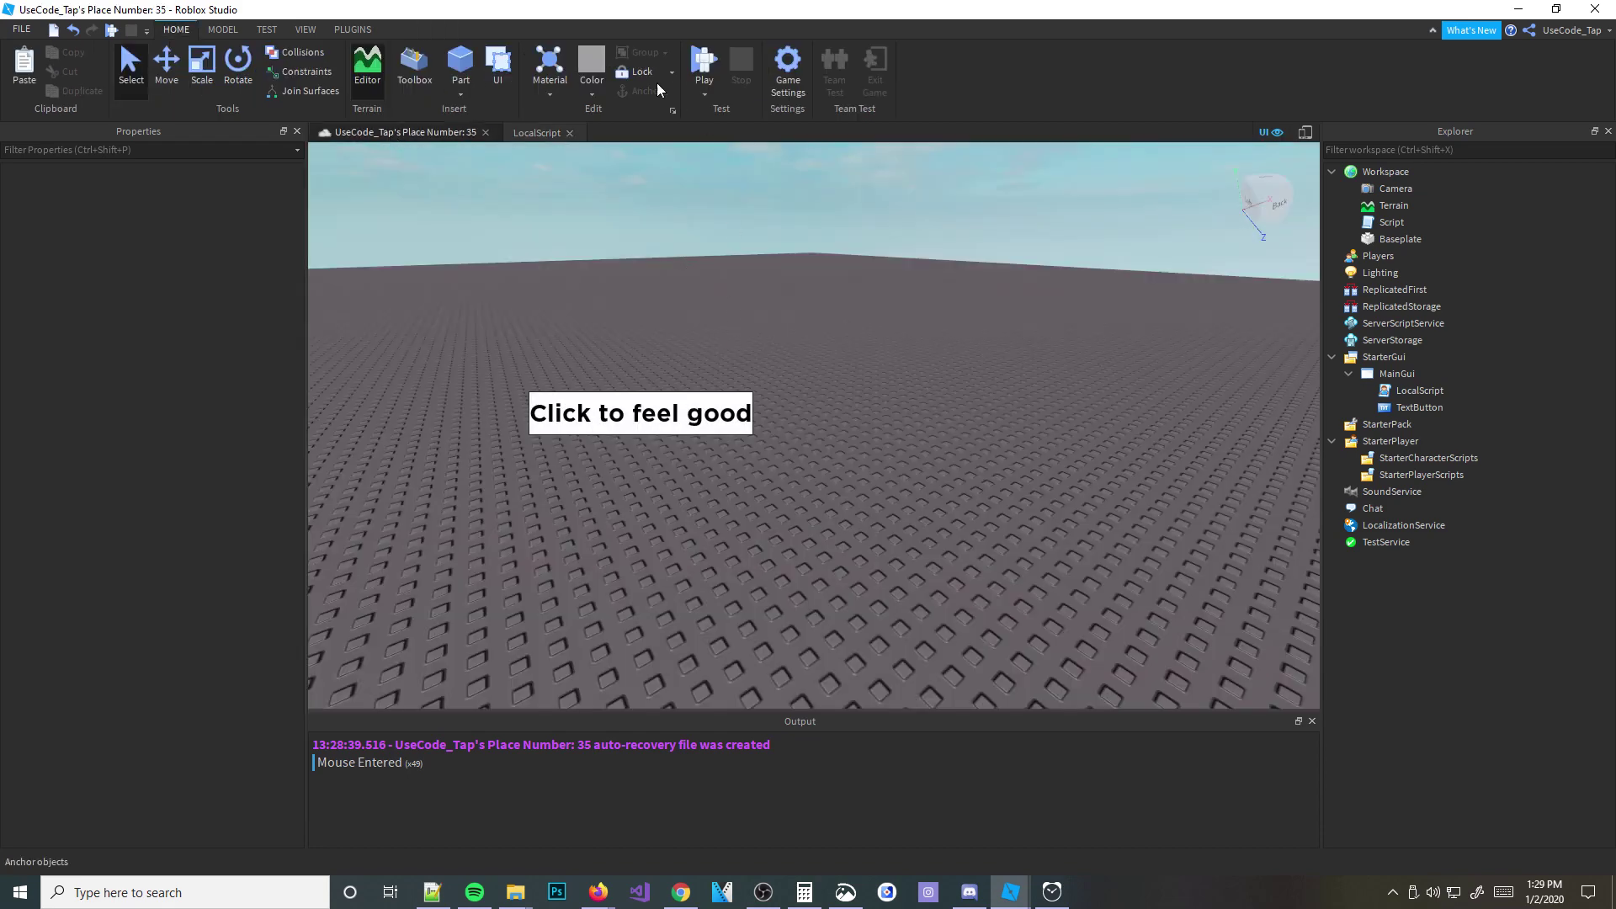
Step: Turn on phone device emulation and start a play test in it
left_click(263, 30)
left_click(367, 63)
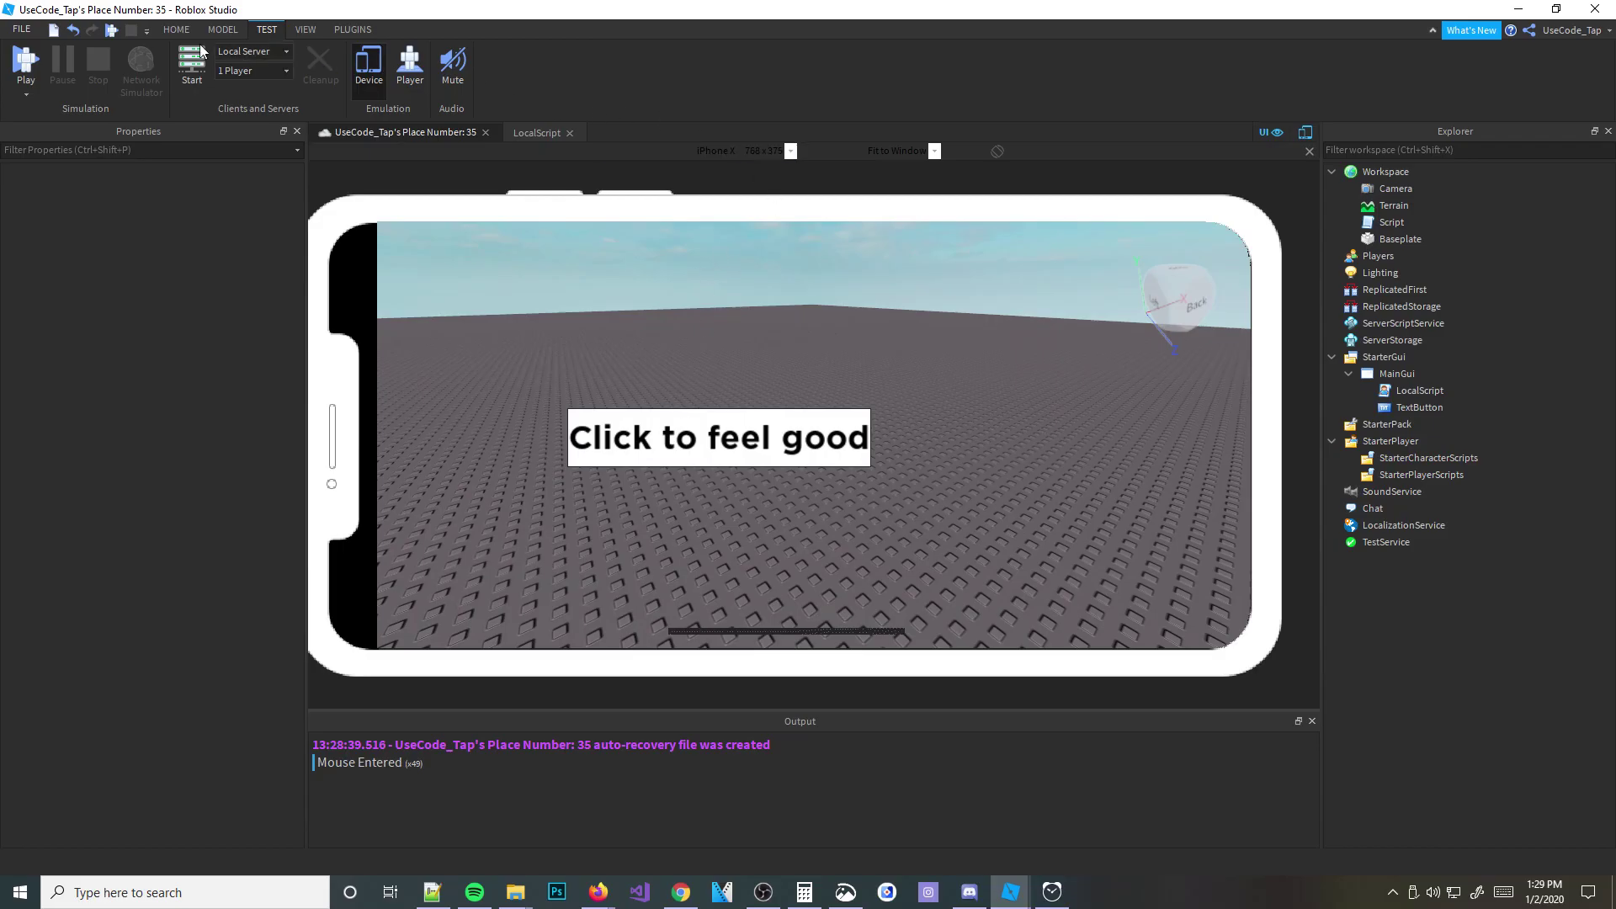
left_click(23, 67)
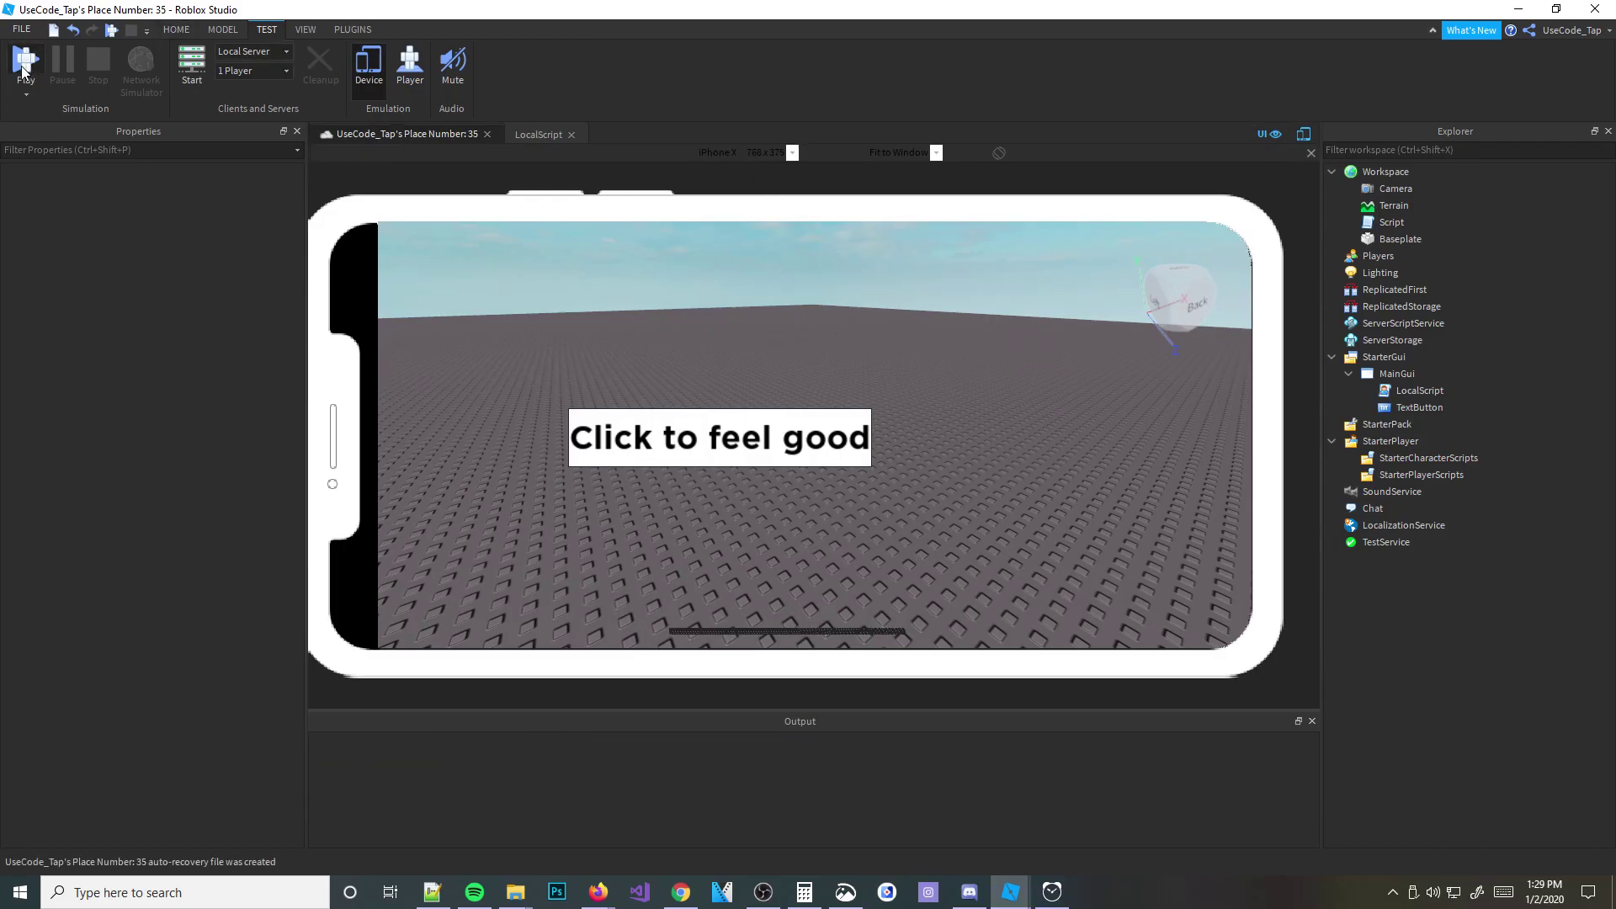
left_click(24, 65)
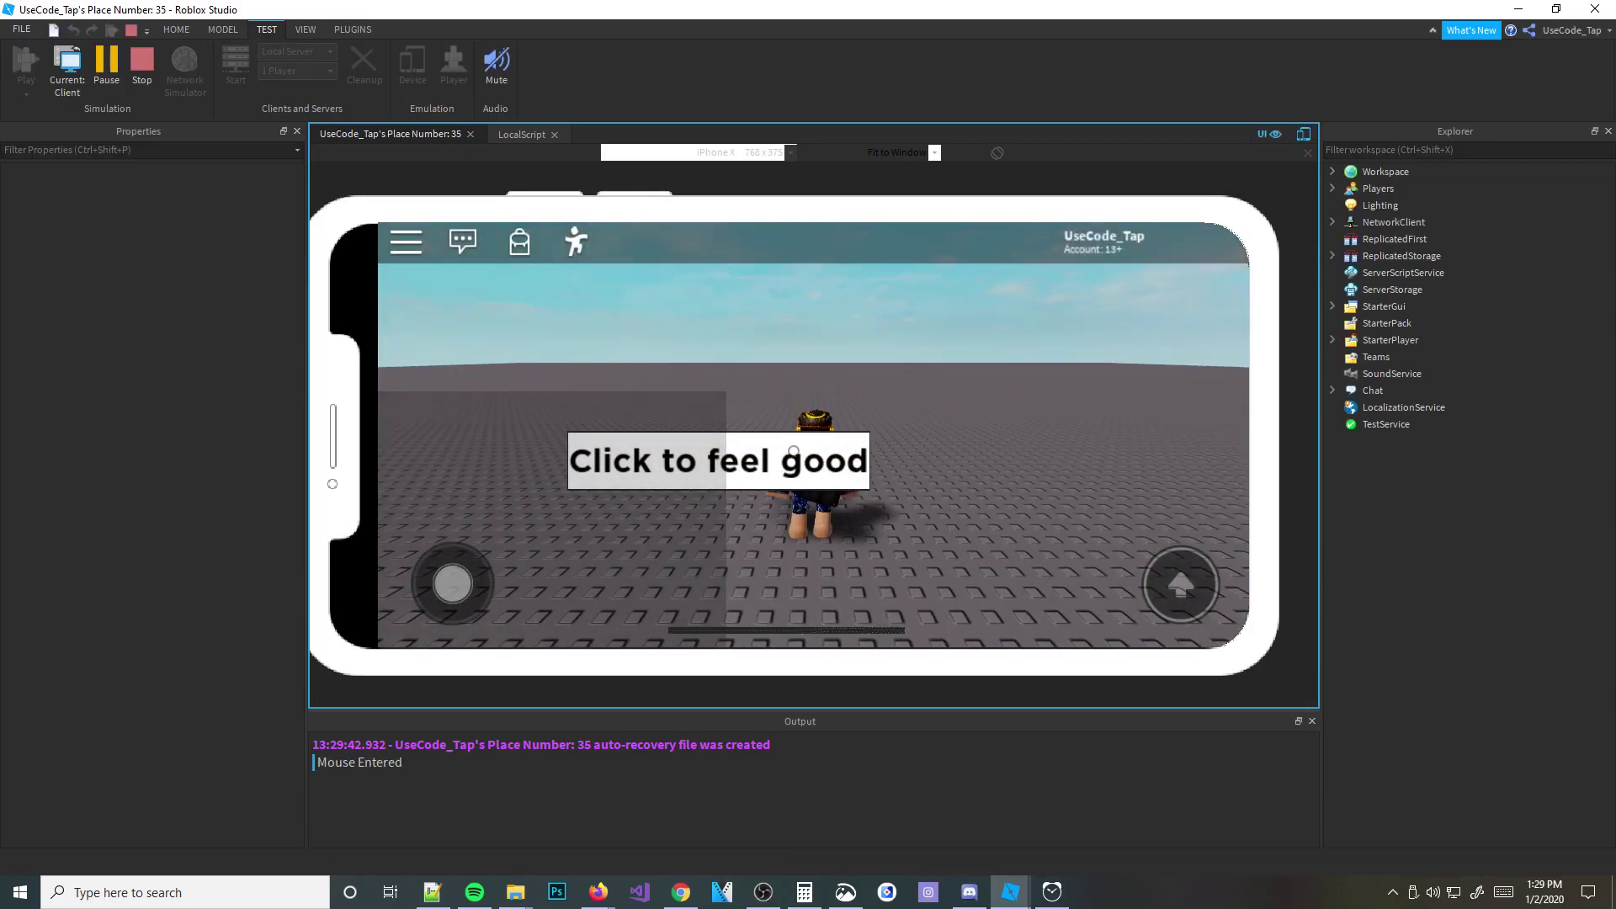
Step: Check the LocalScript during the emulated test, then pause and stop it
left_click(517, 134)
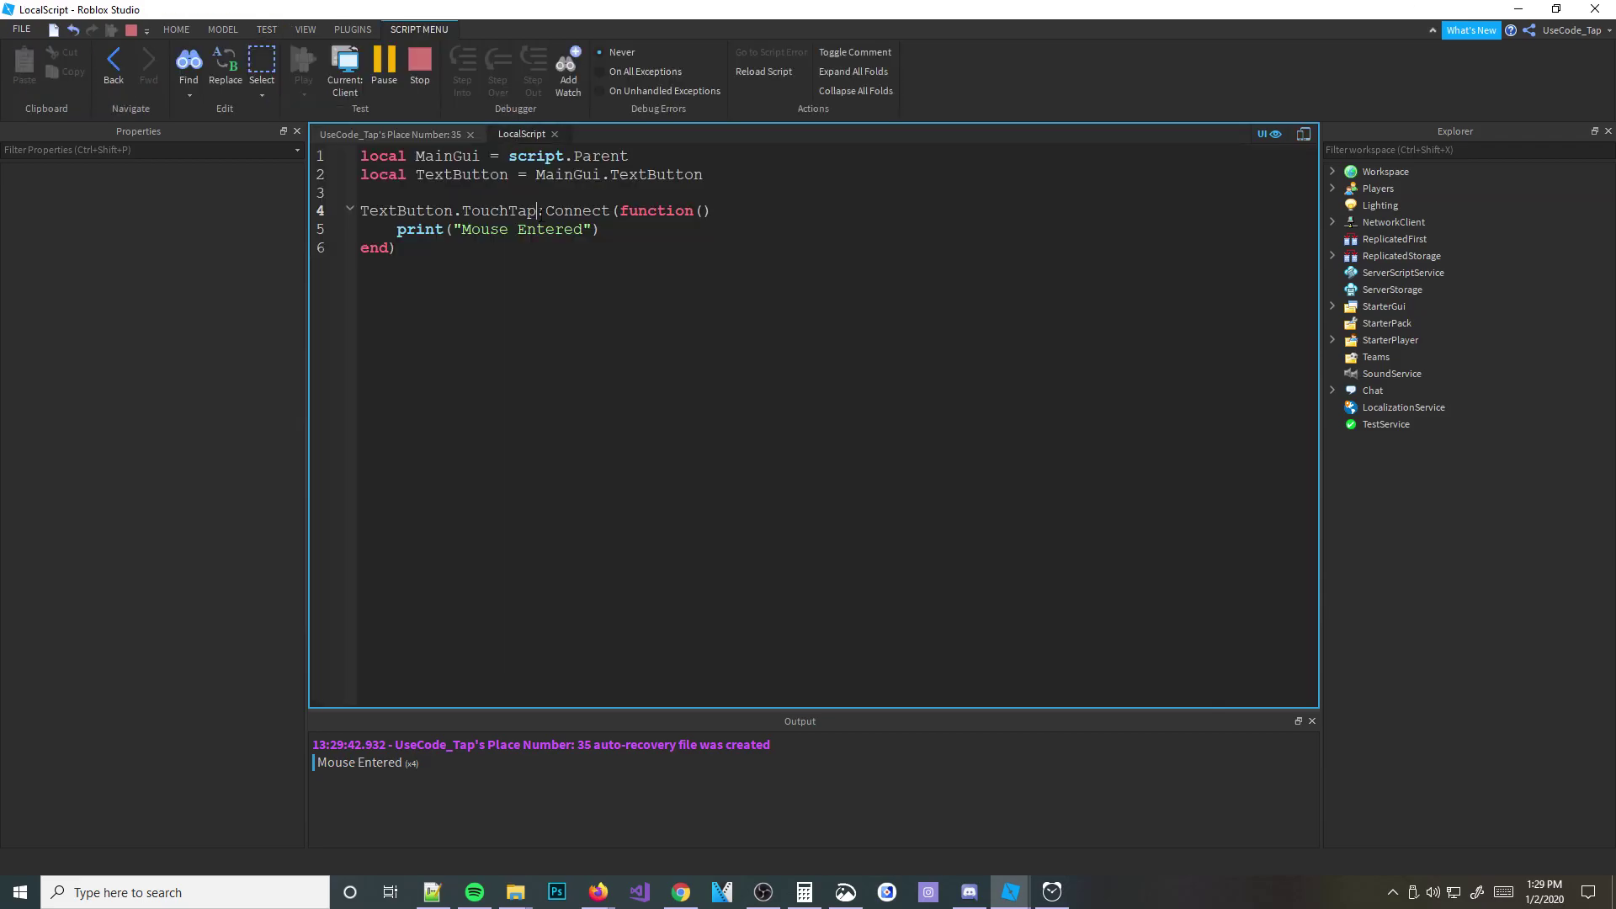
left_click(434, 134)
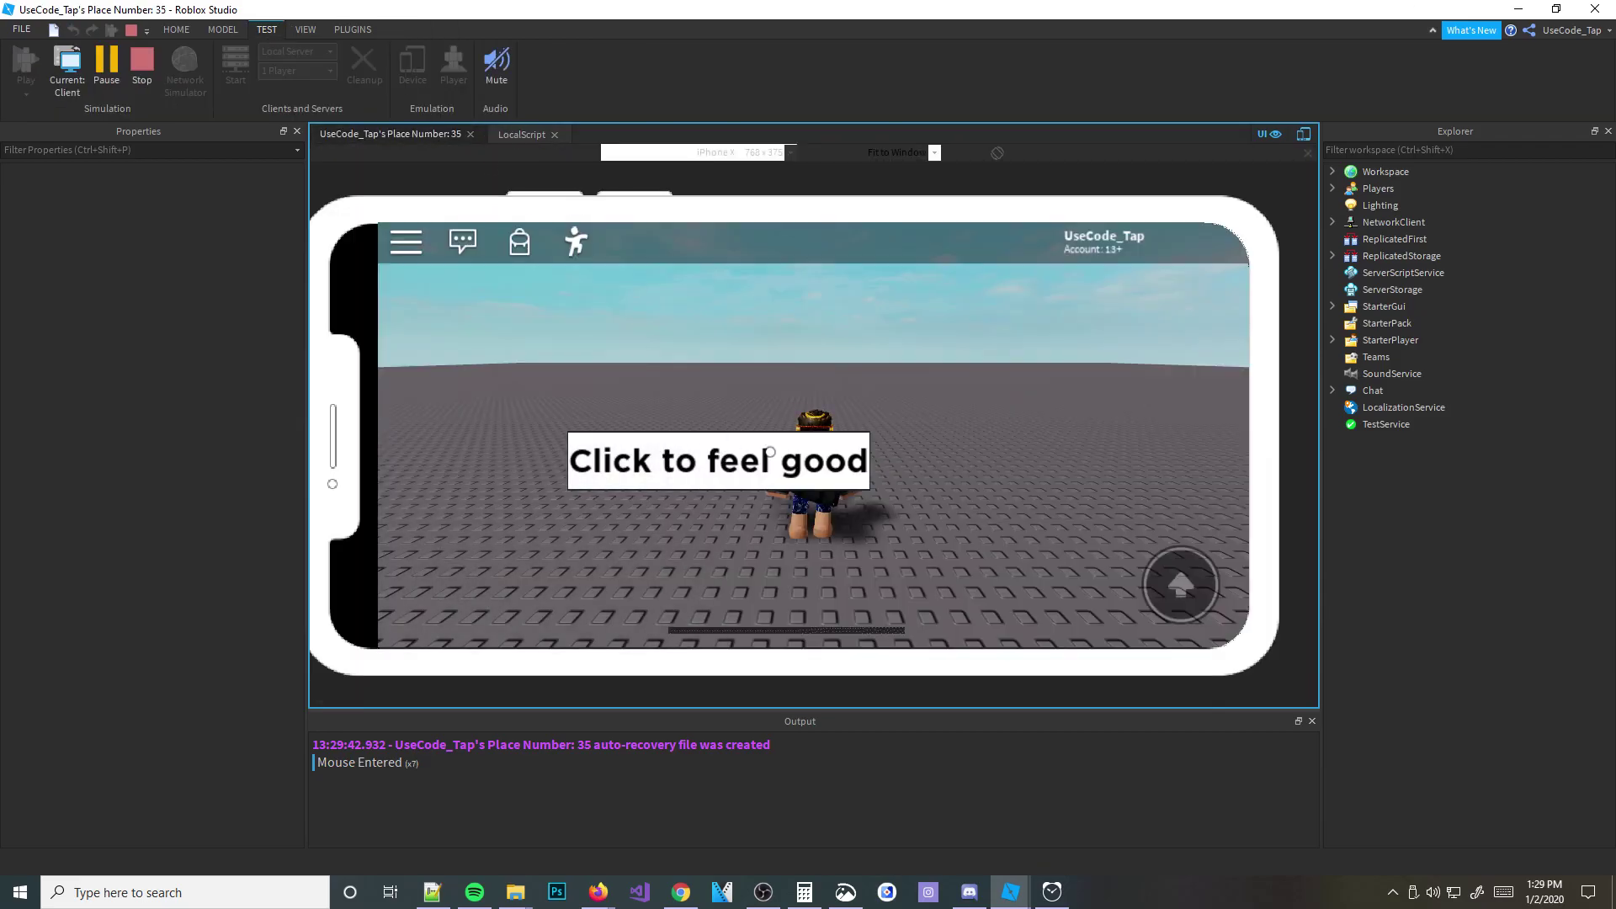
left_click(108, 59)
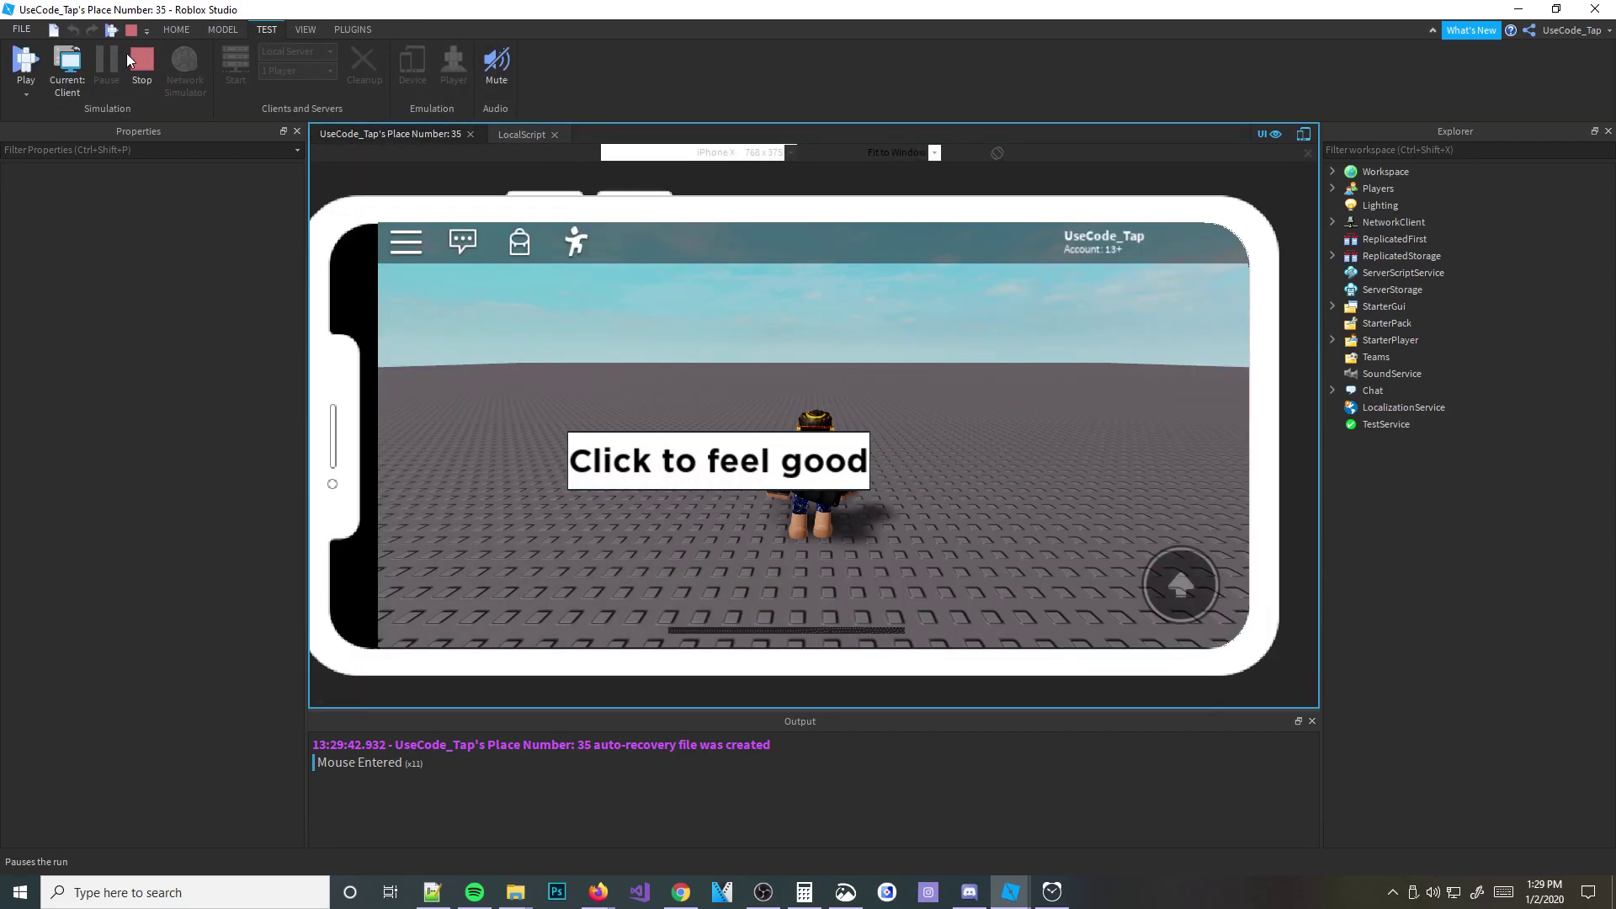
left_click(136, 60)
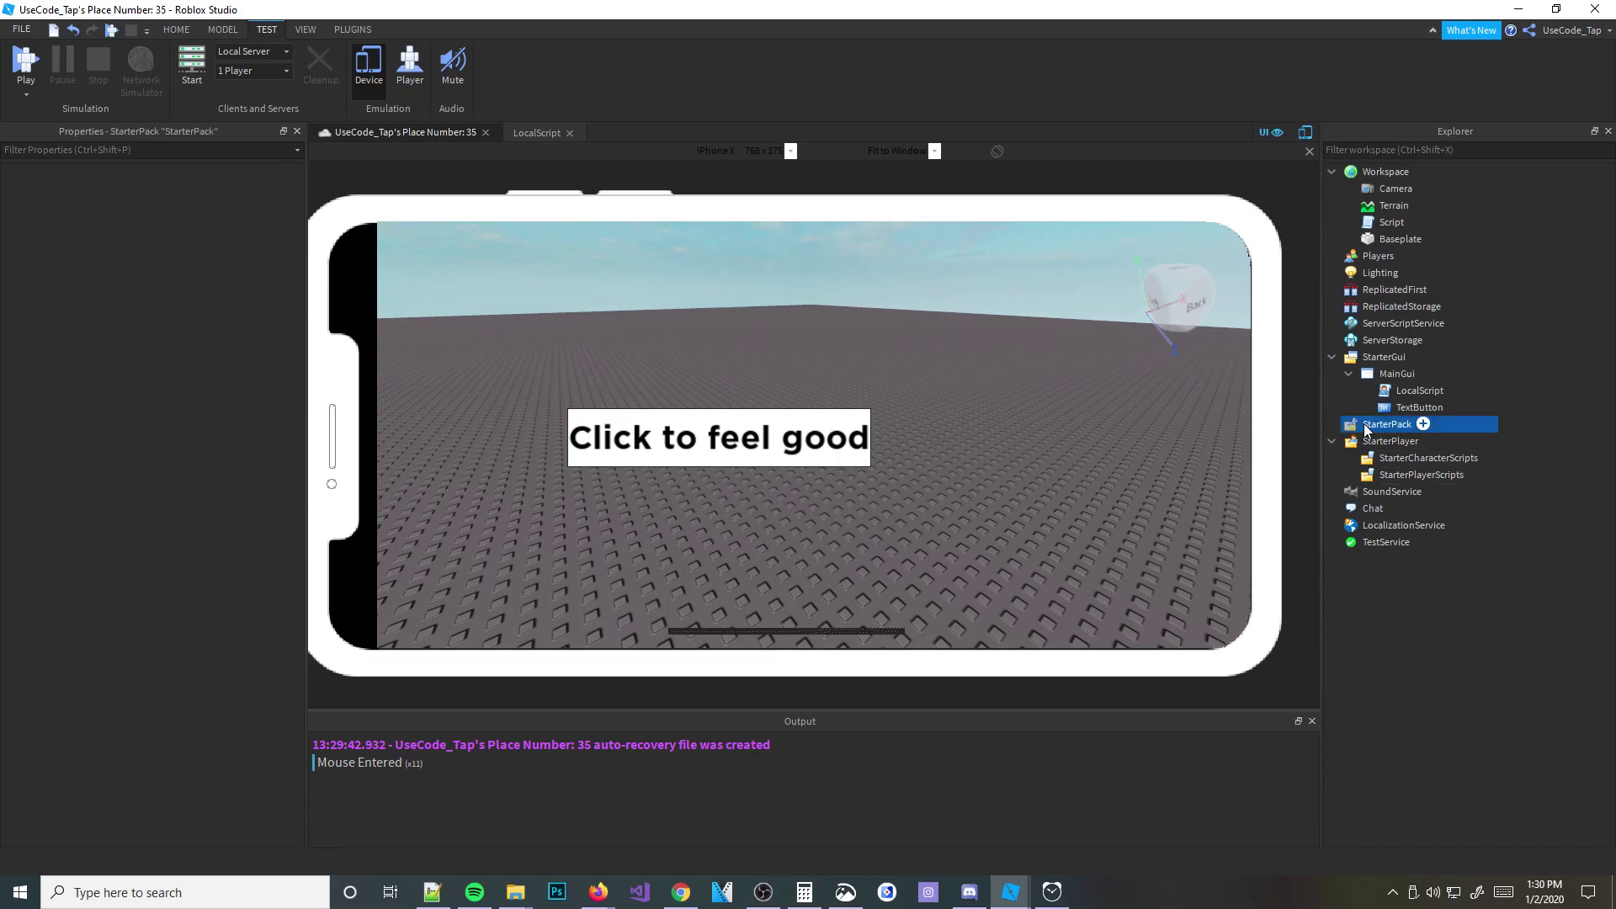
Step: With the TextButton selected, switch off phone device emulation in the TEST tools
left_click(1427, 406)
left_click(176, 29)
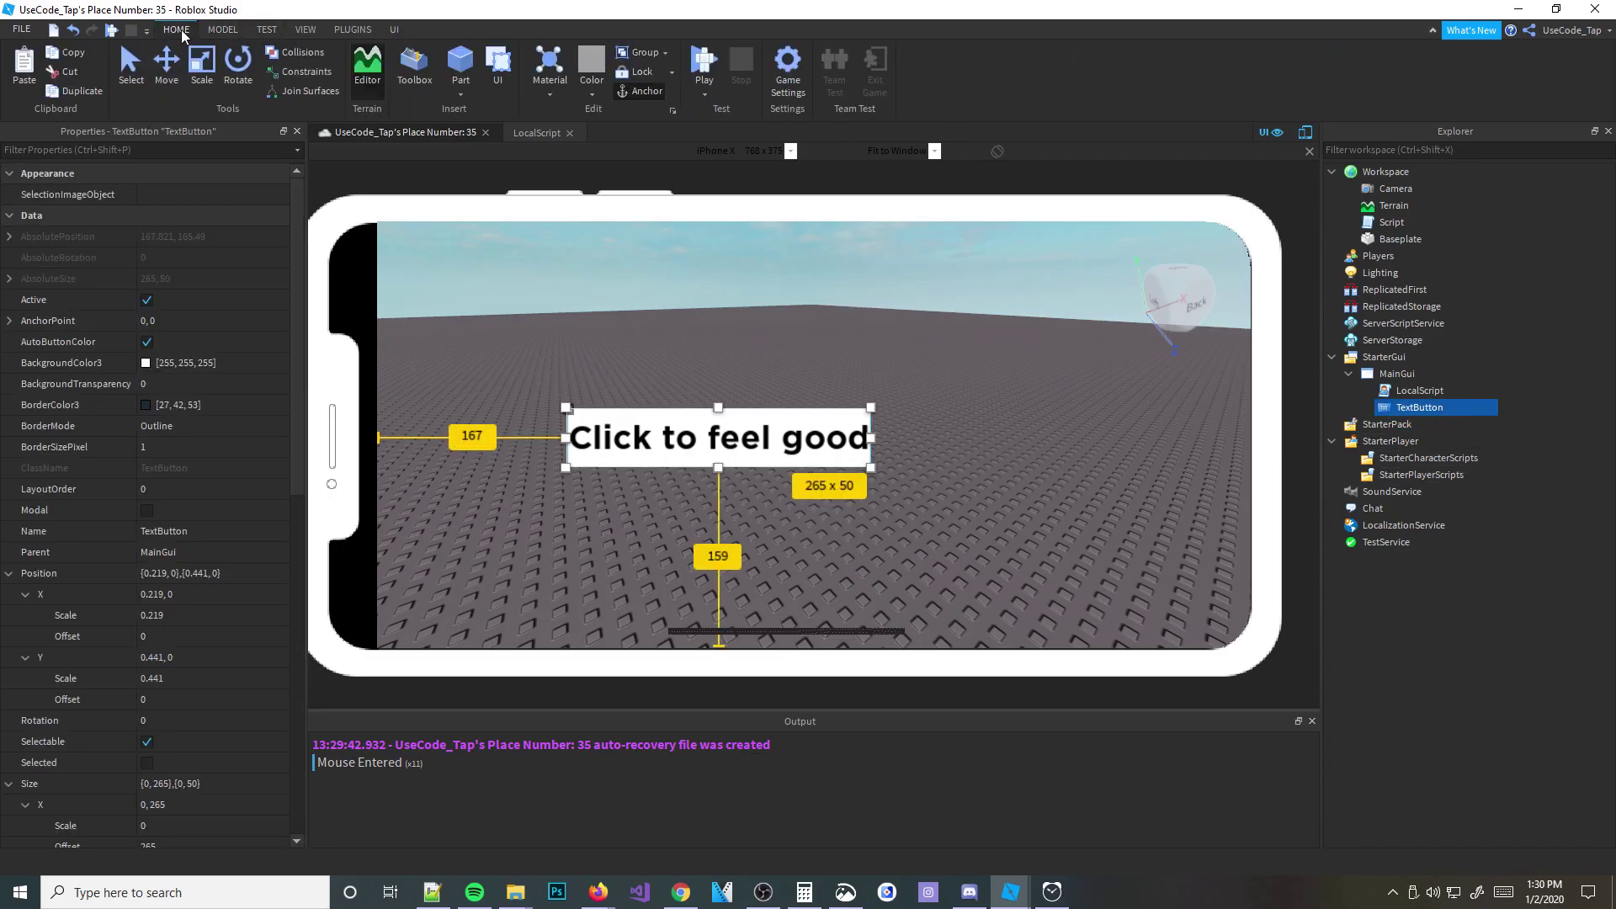
left_click(267, 29)
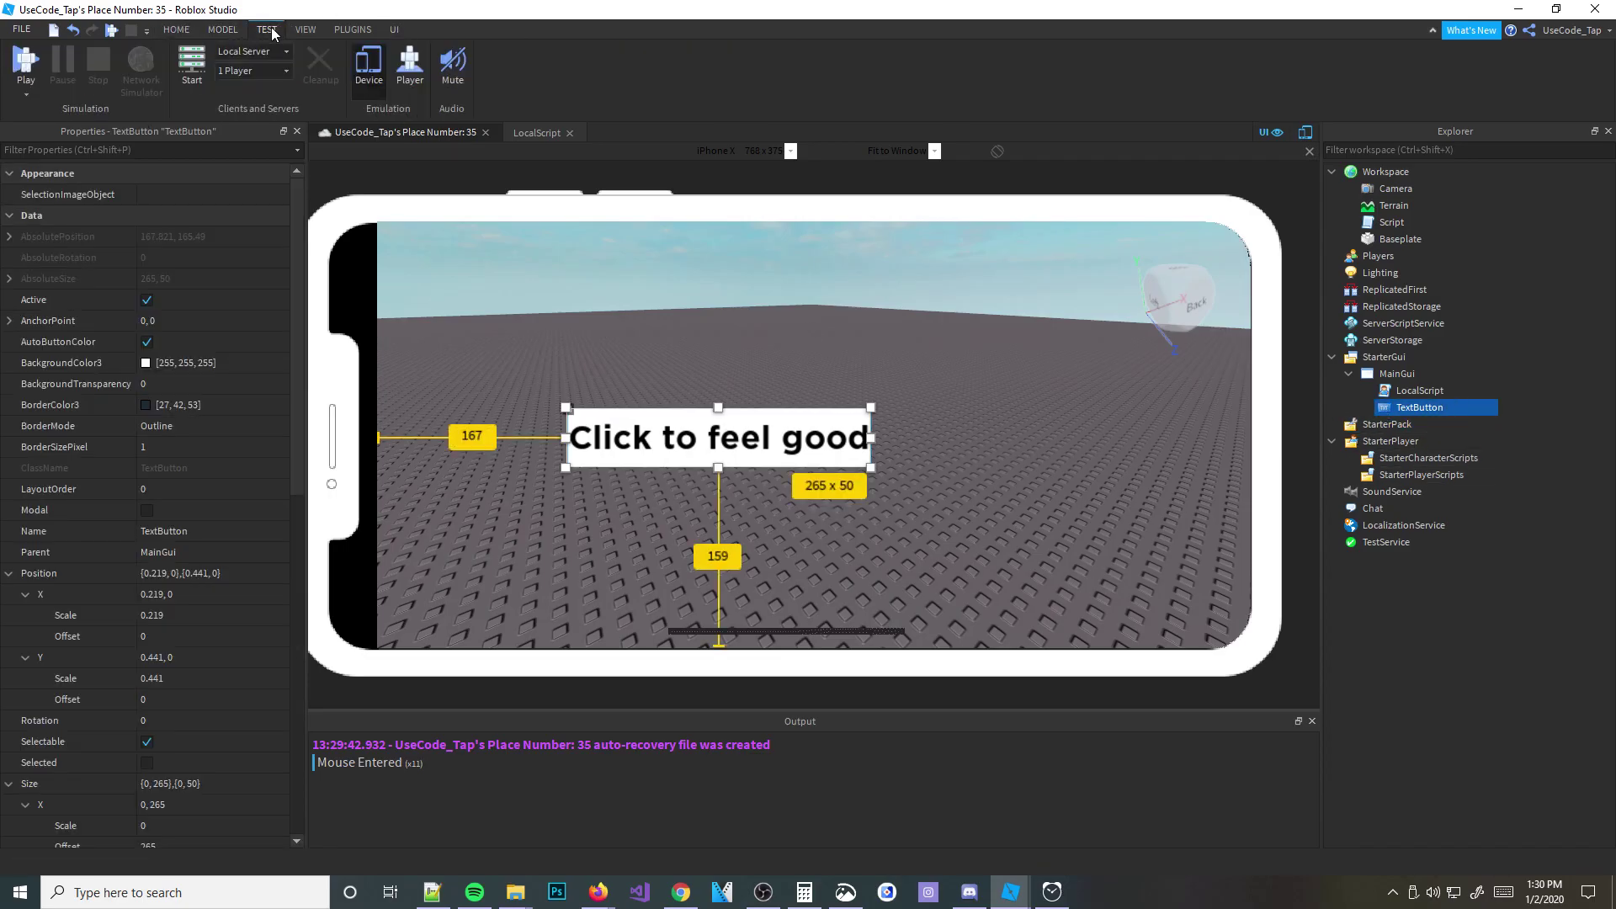
left_click(359, 64)
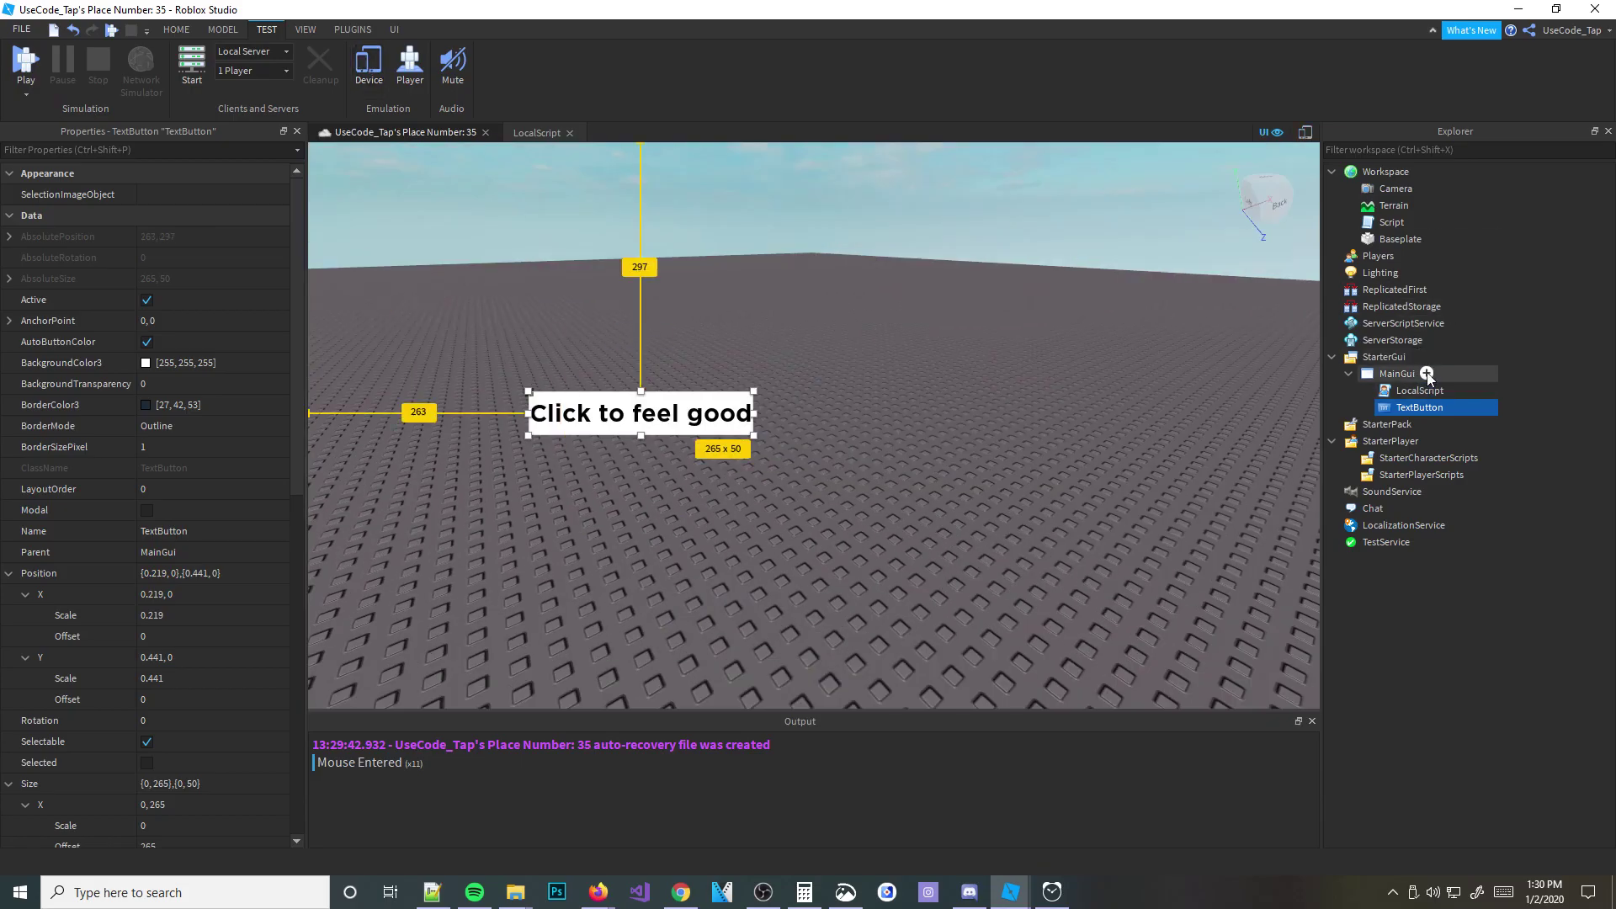
Step: Browse MainGui's insert-object list, then close it without adding anything
left_click(1396, 374)
left_click(1491, 374)
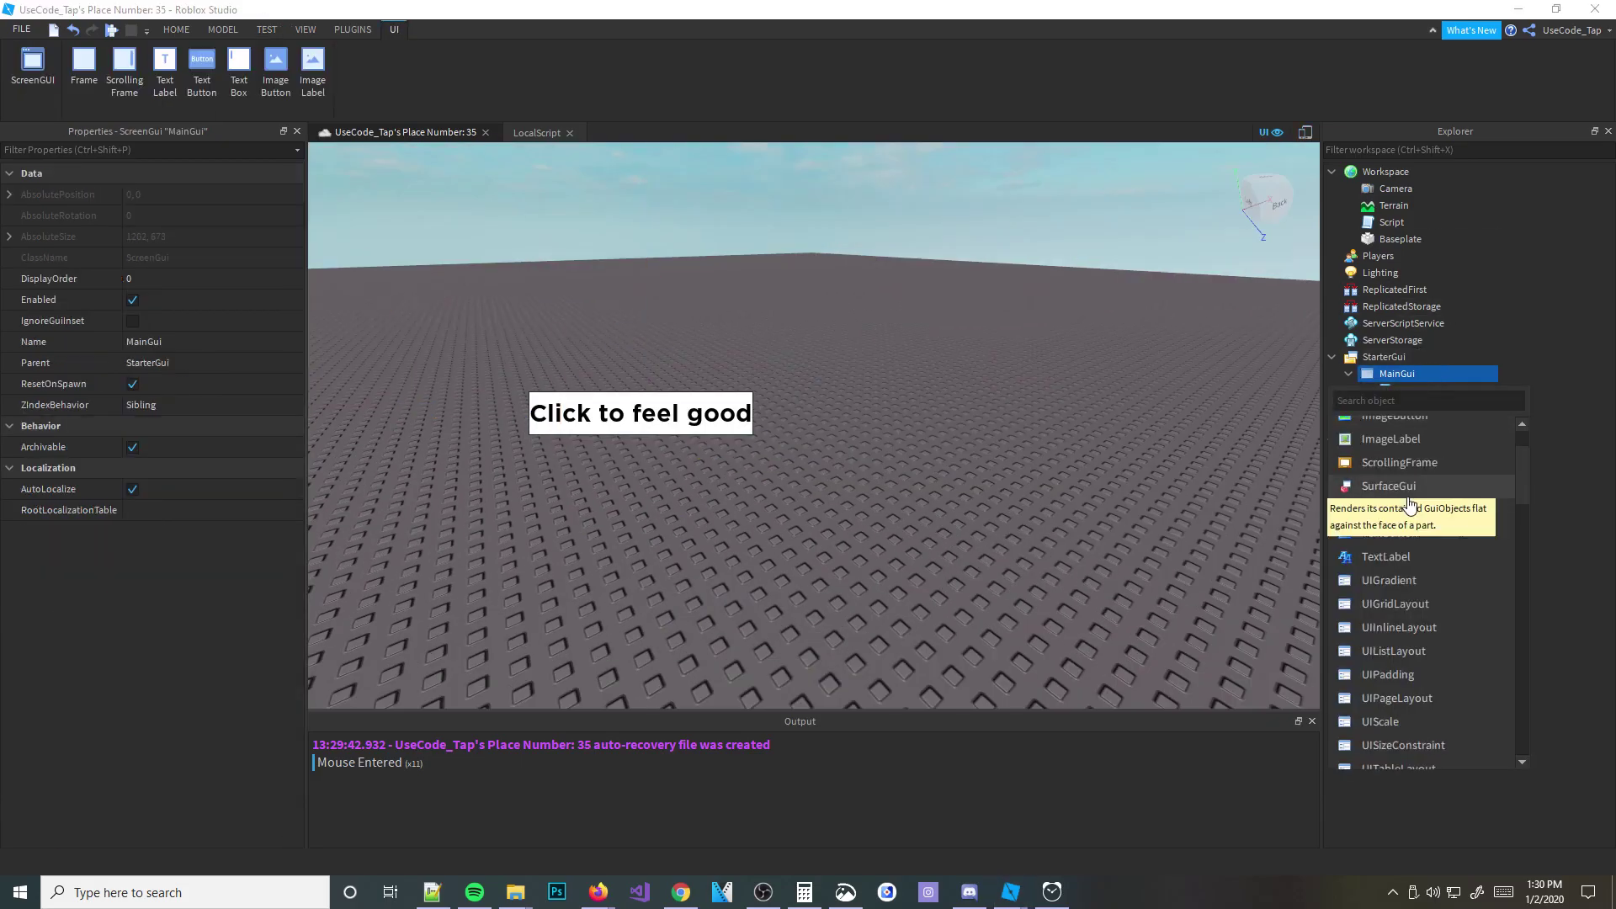
scroll(1395, 503, "up", 3)
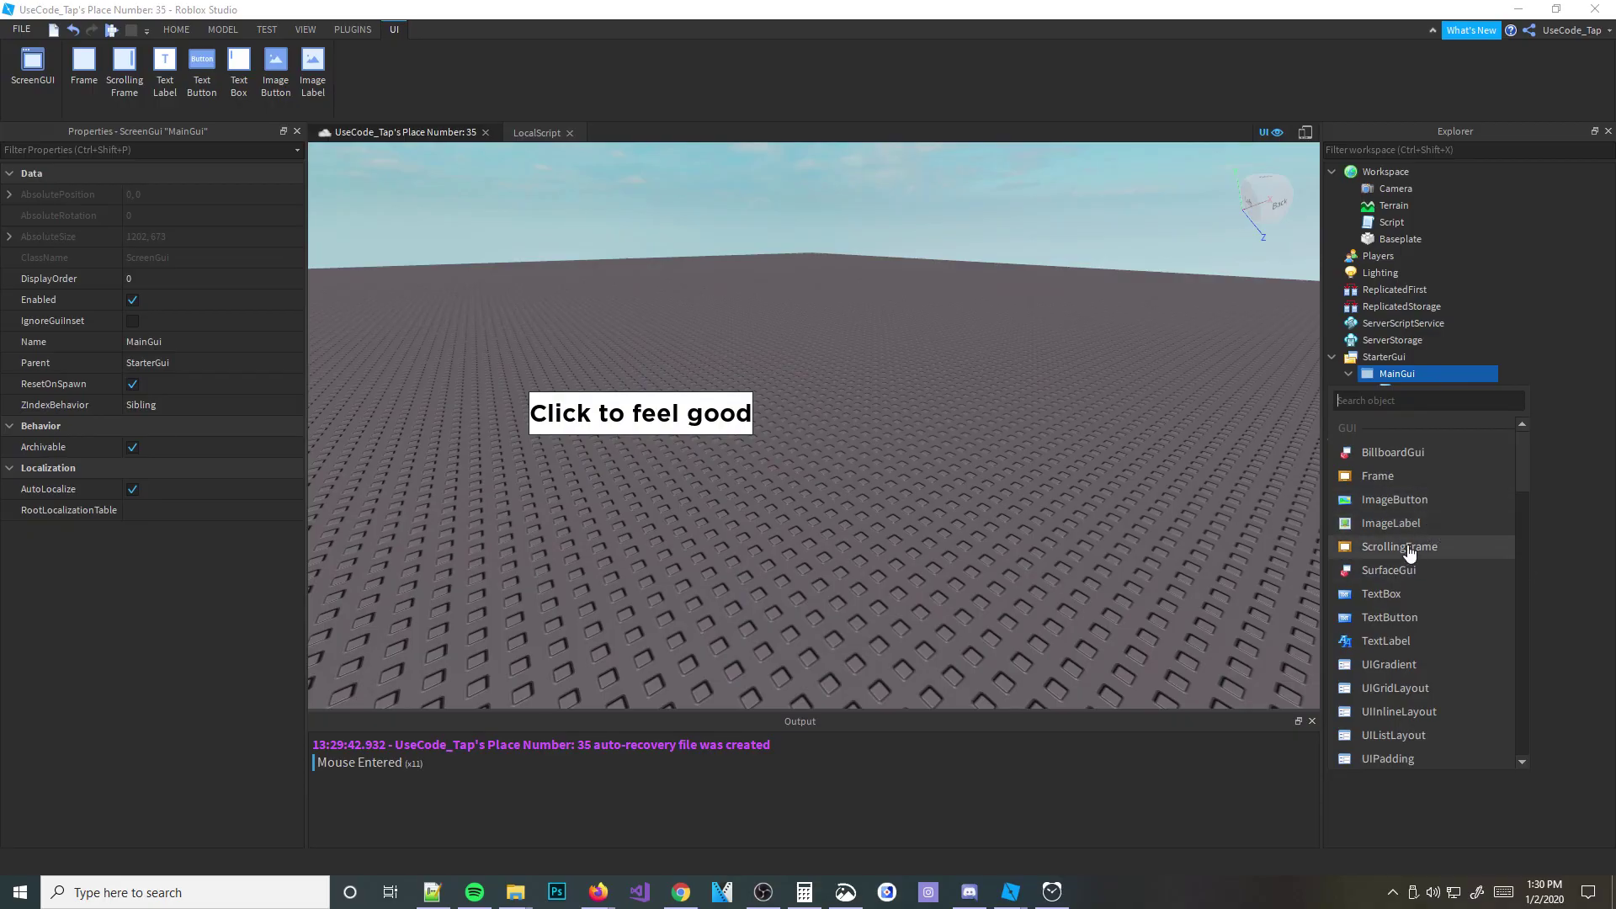
scroll(1403, 619, "down", 2)
scroll(1361, 638, "down", 2)
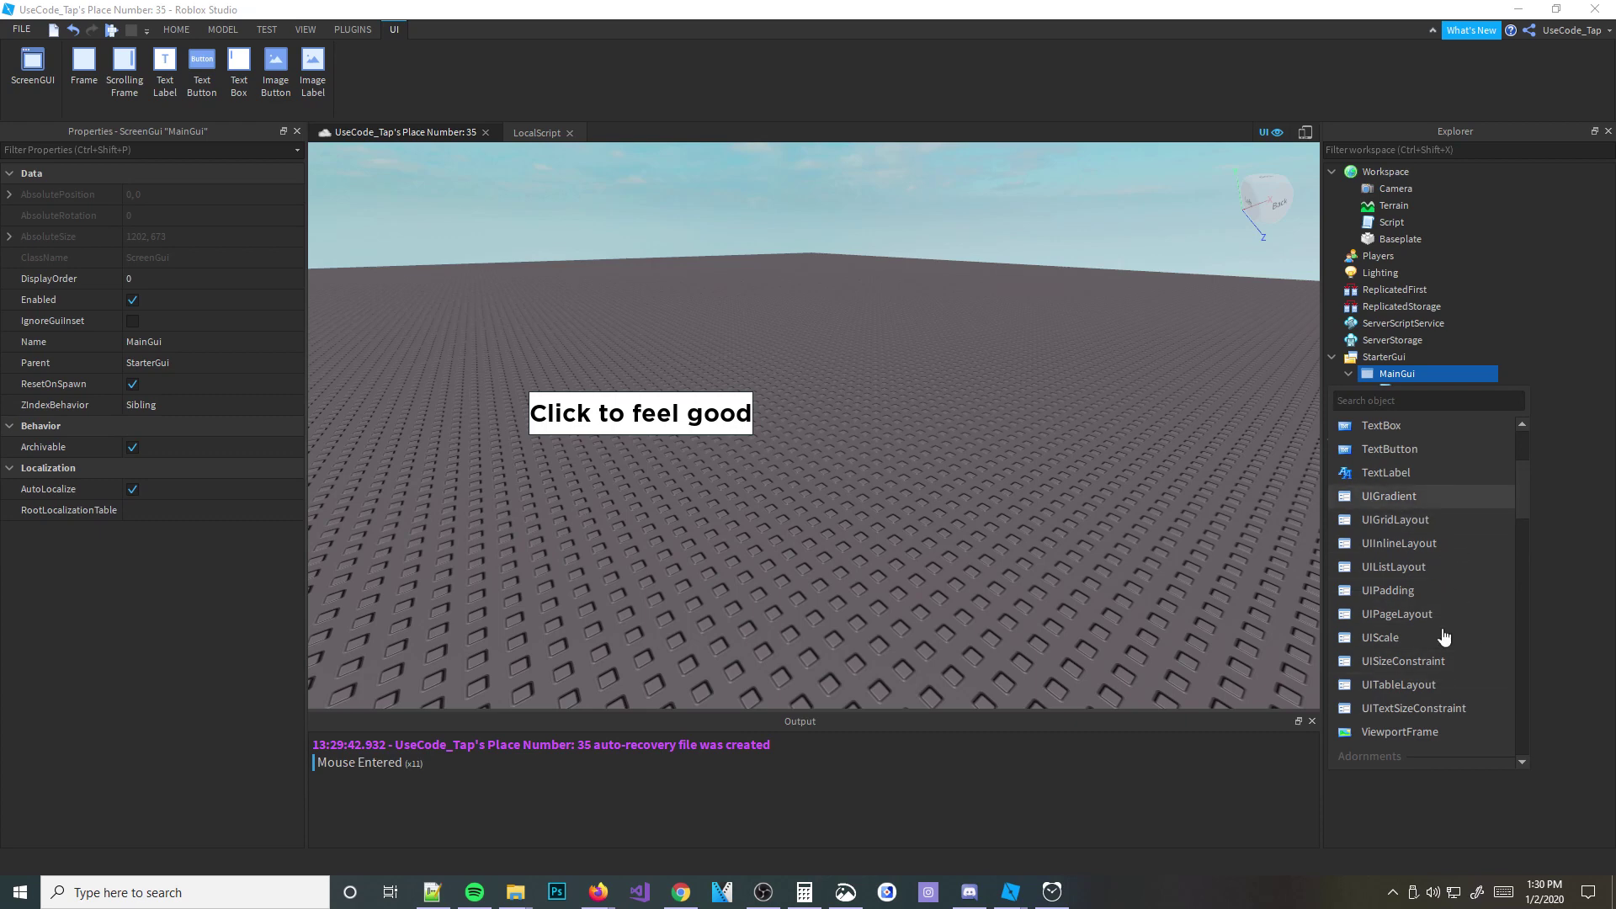
scroll(1373, 484, "down", 2)
scroll(1418, 580, "down", 3)
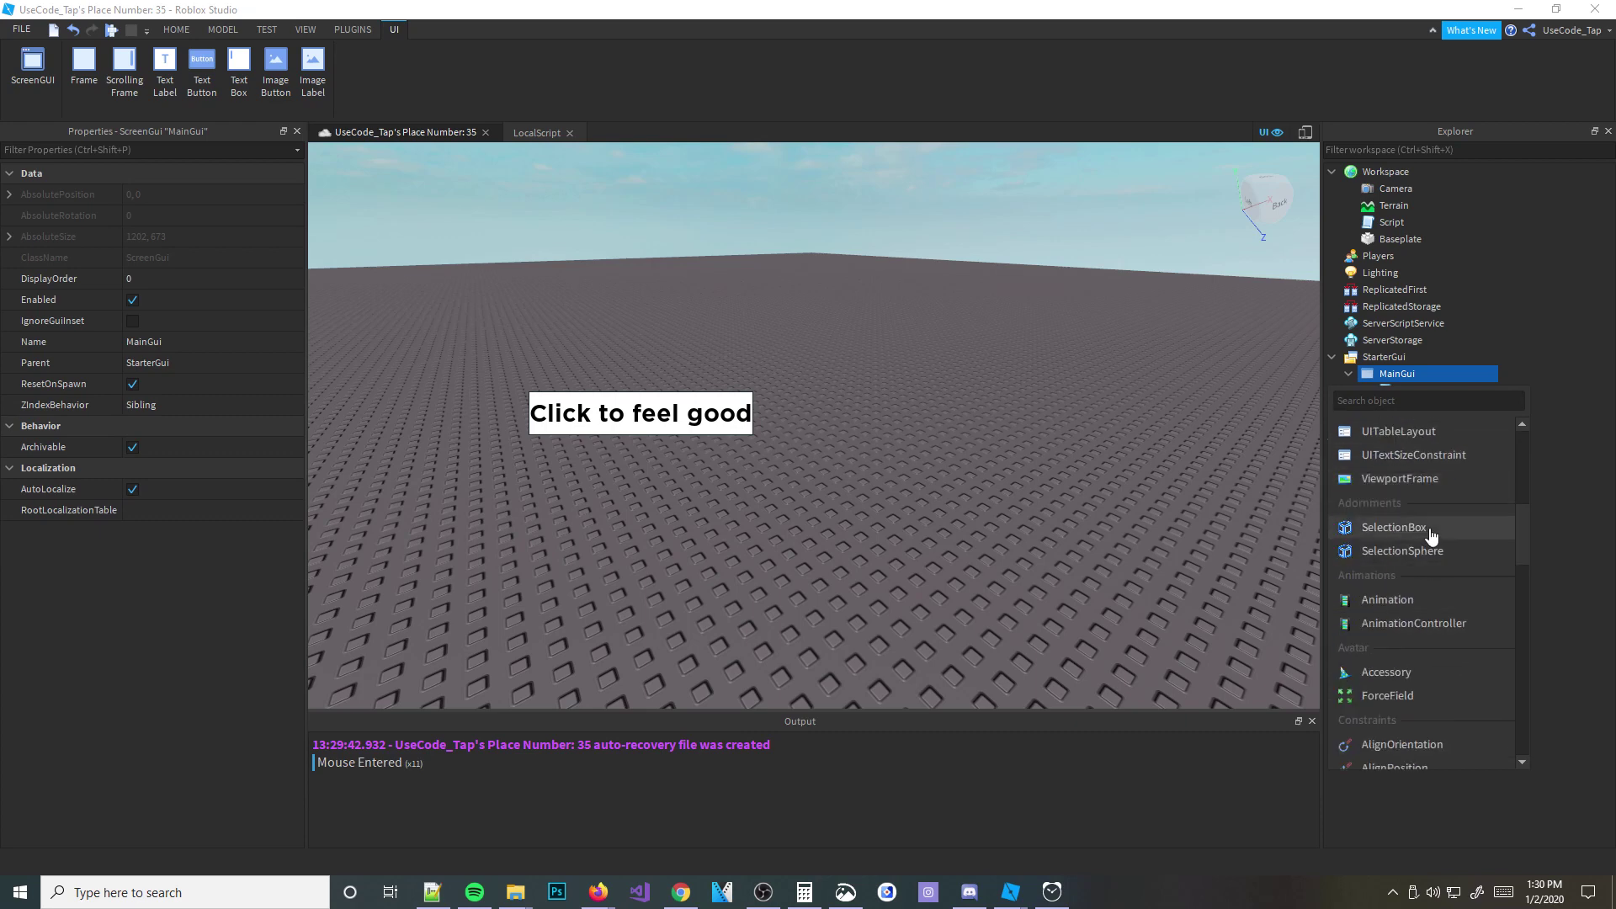
scroll(1380, 569, "up", 3)
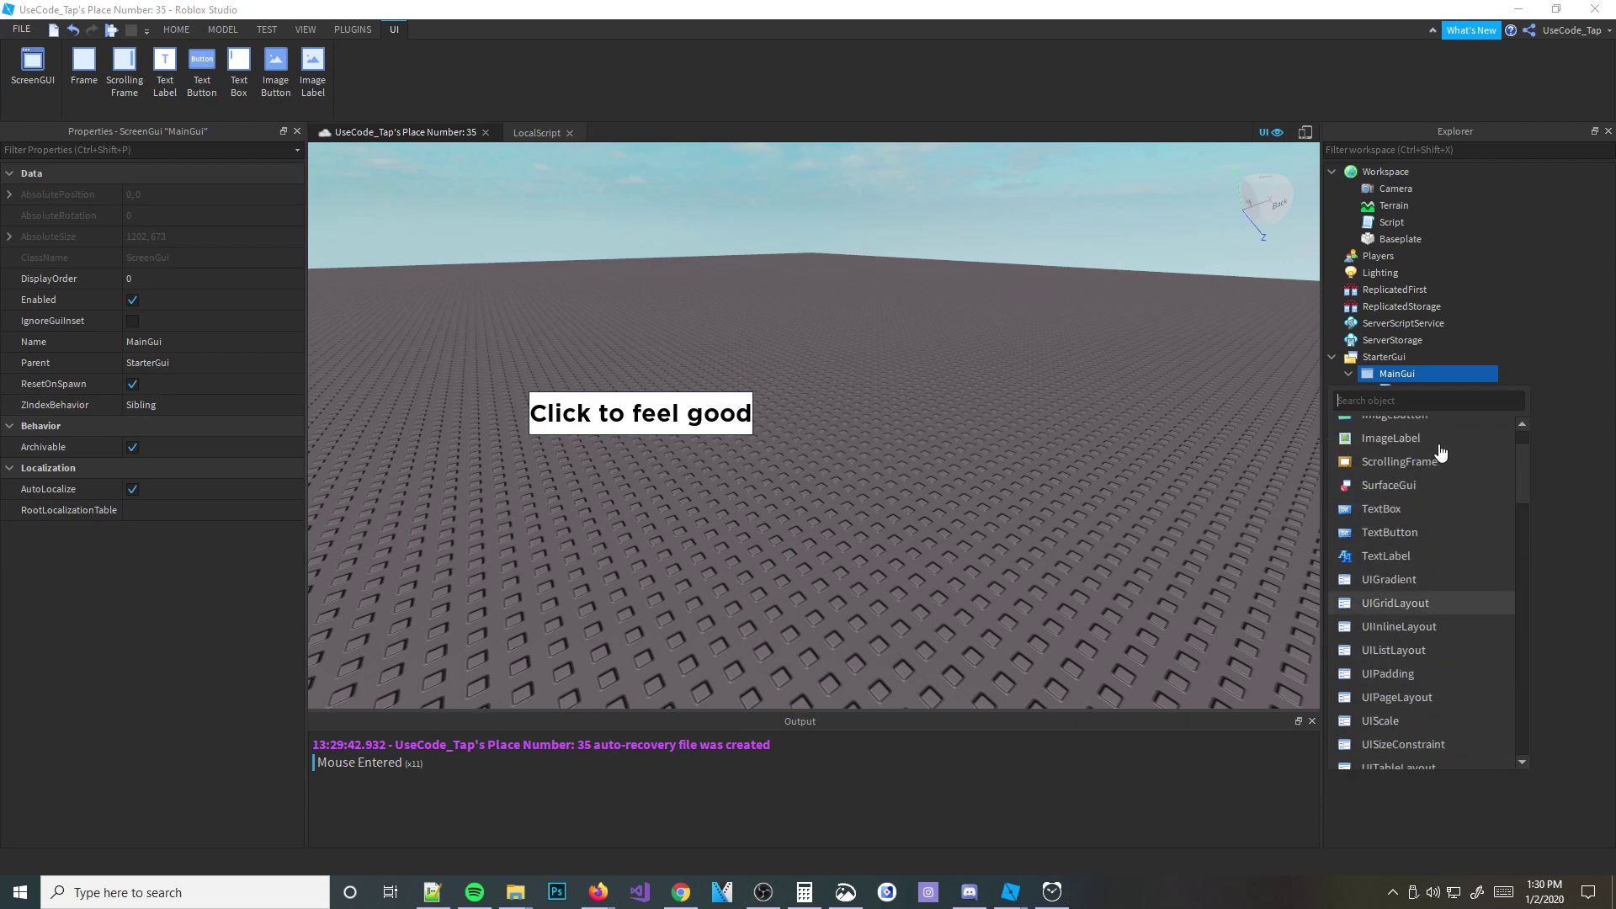
scroll(1393, 506, "up", 2)
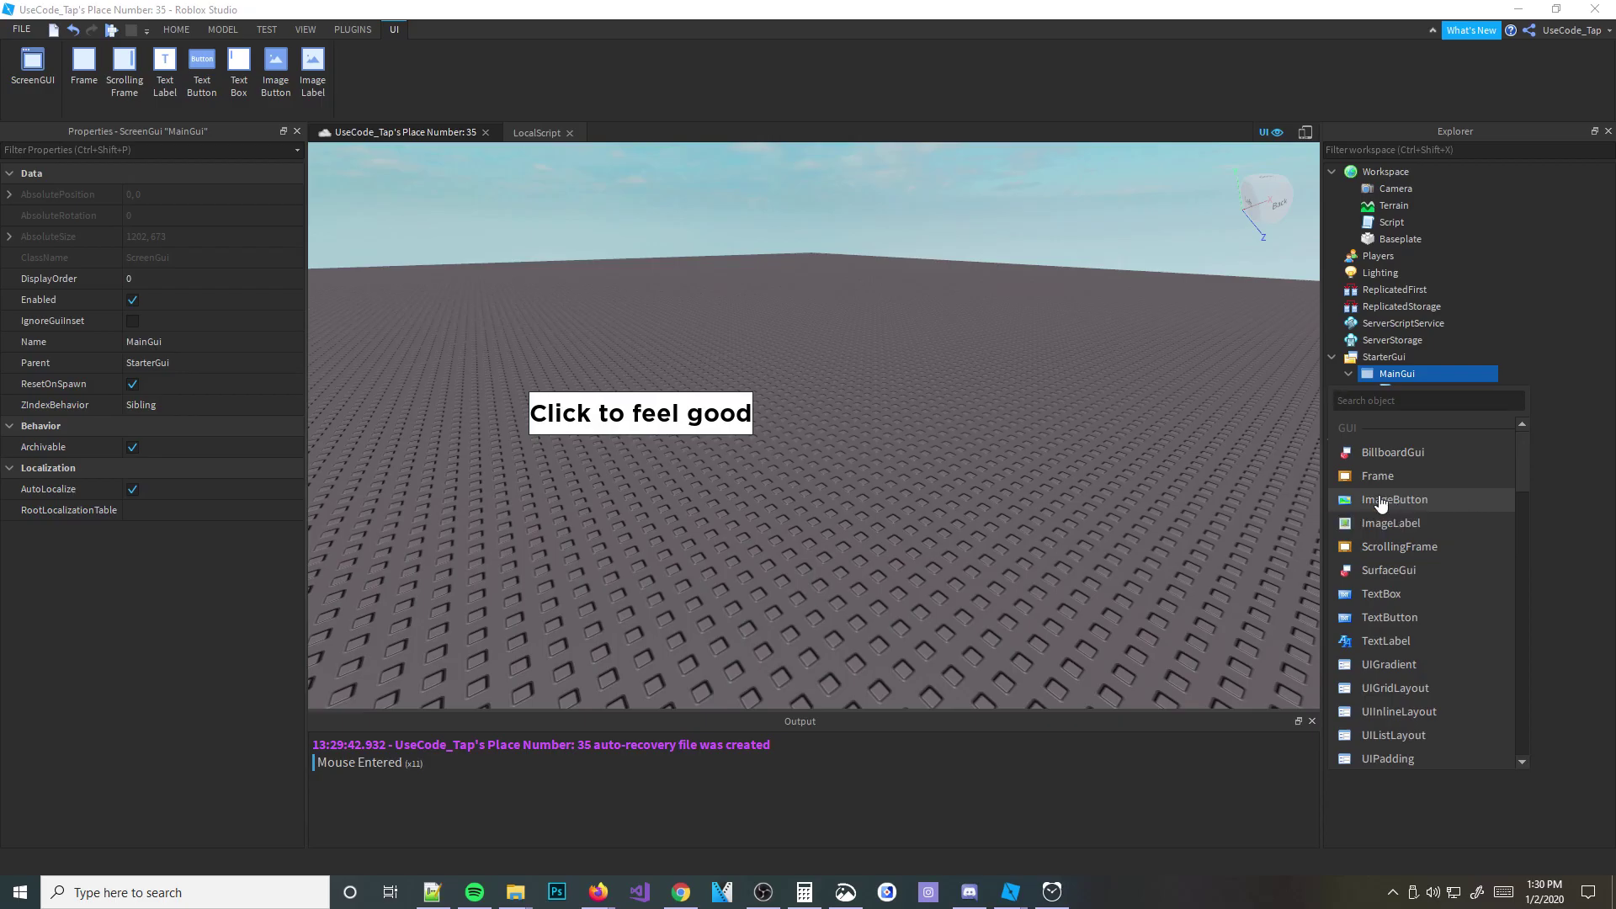
left_click(1094, 467)
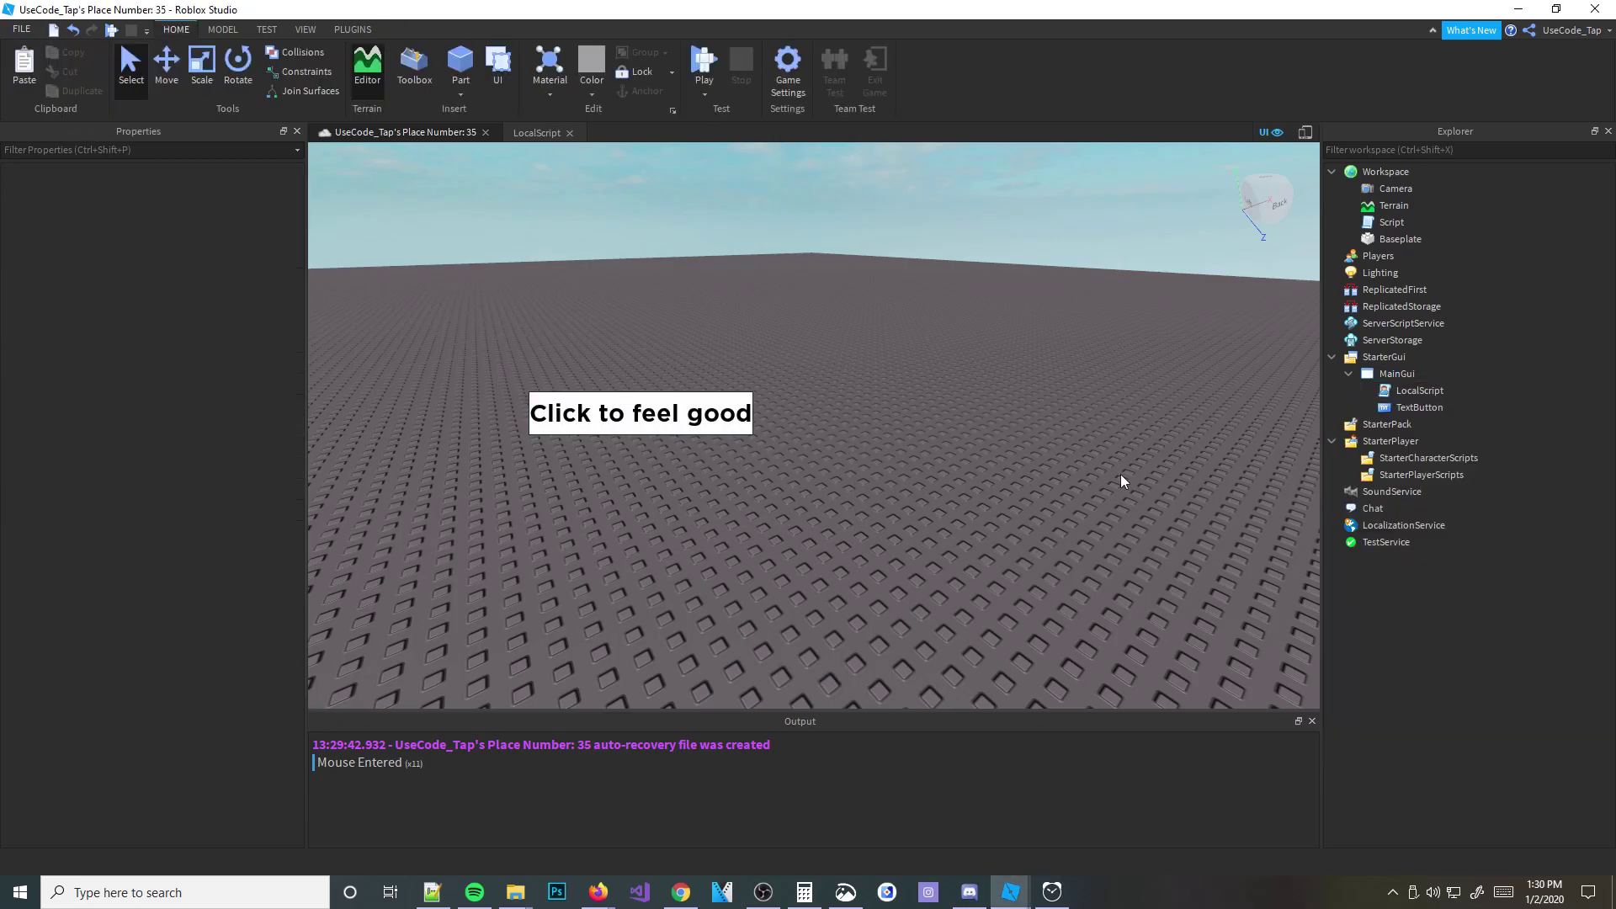
left_click(1378, 379)
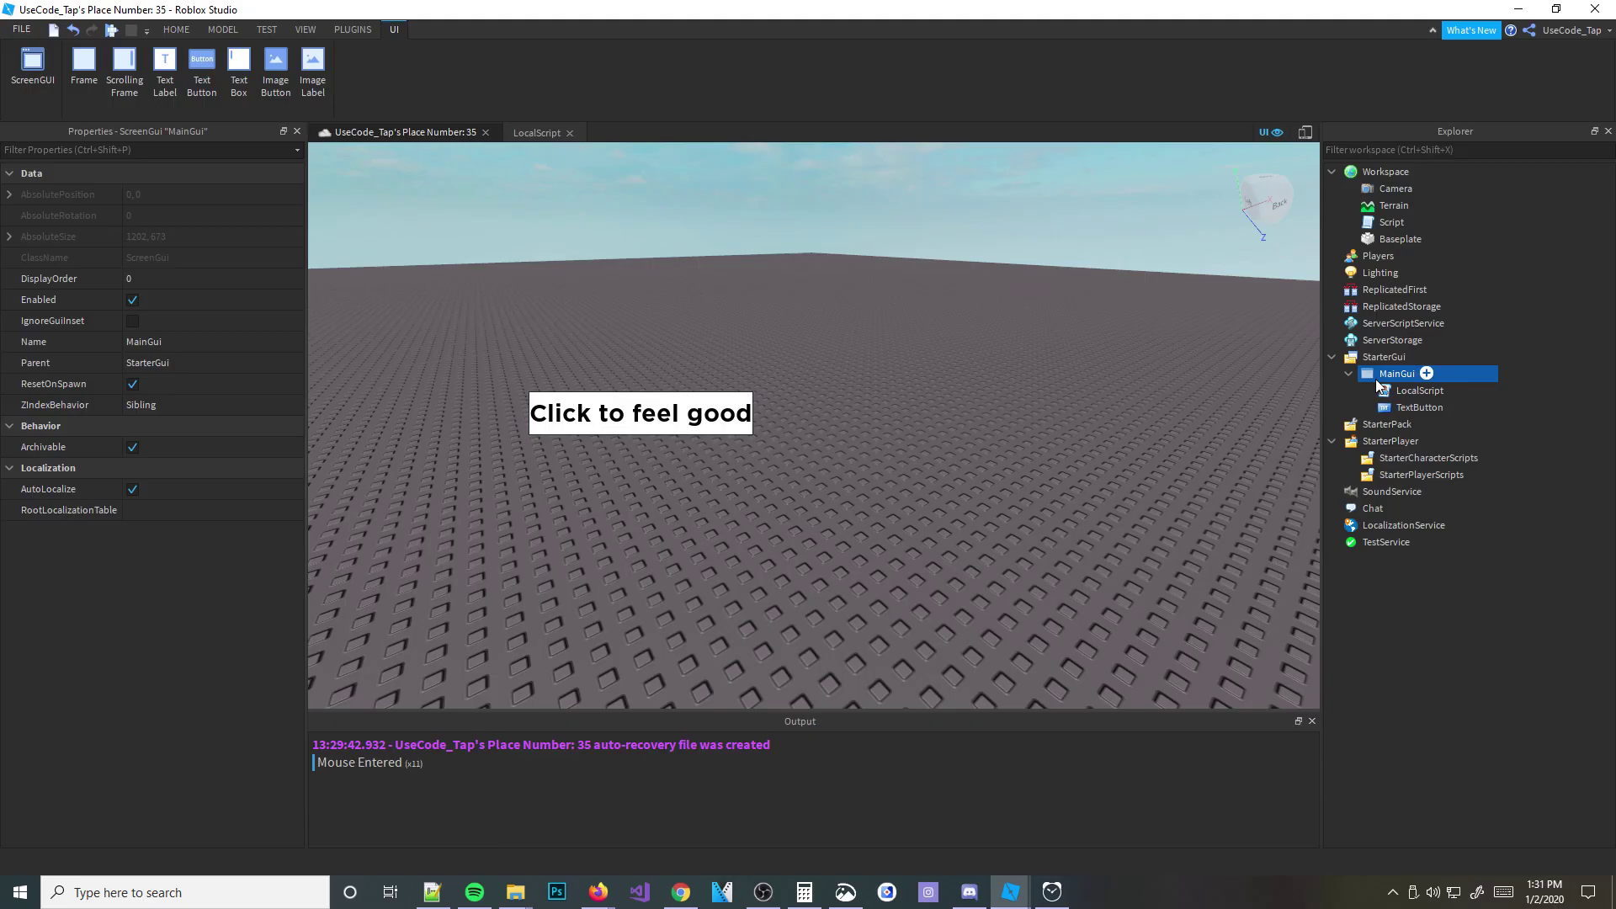
left_click(1401, 404)
left_click(1405, 393)
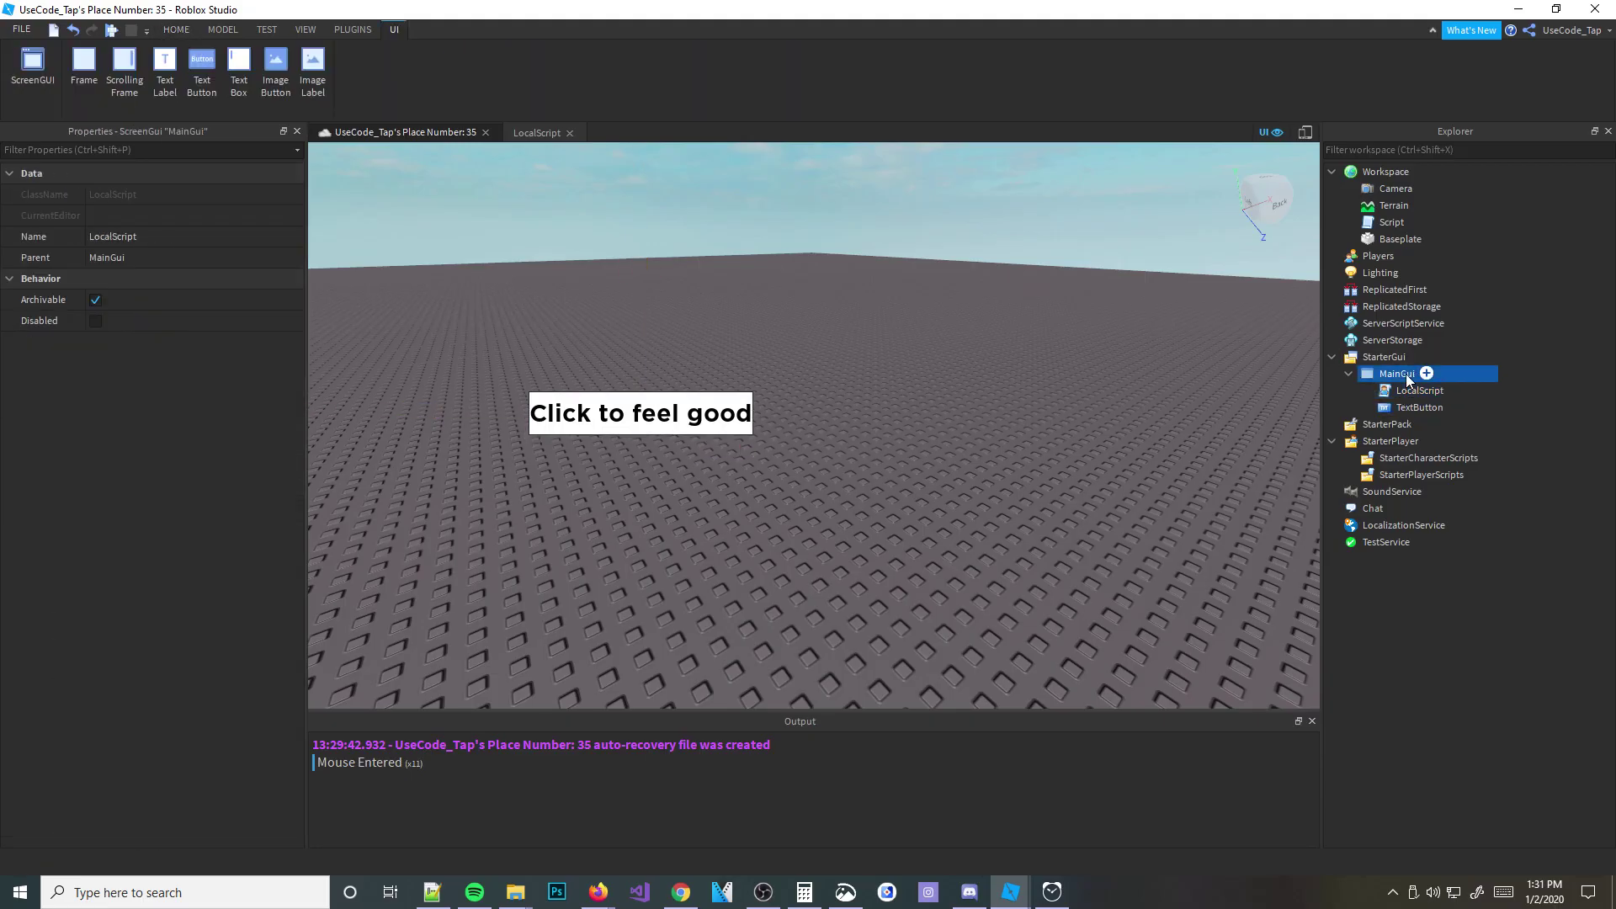